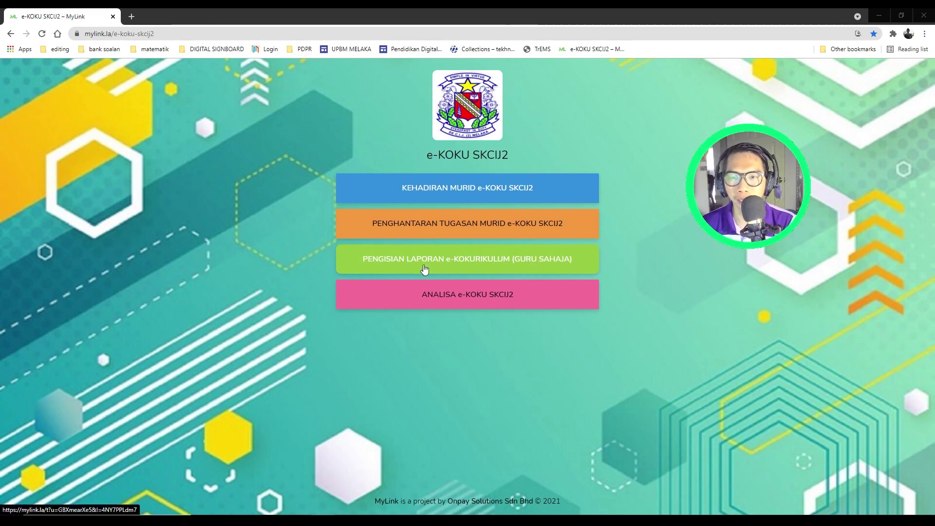
Step: Open the LAPORAN e-KOKURIKULUM SKCIJ2 form from MyLink, zoom out to review its questions, then return to MyLink
left_click(431, 260)
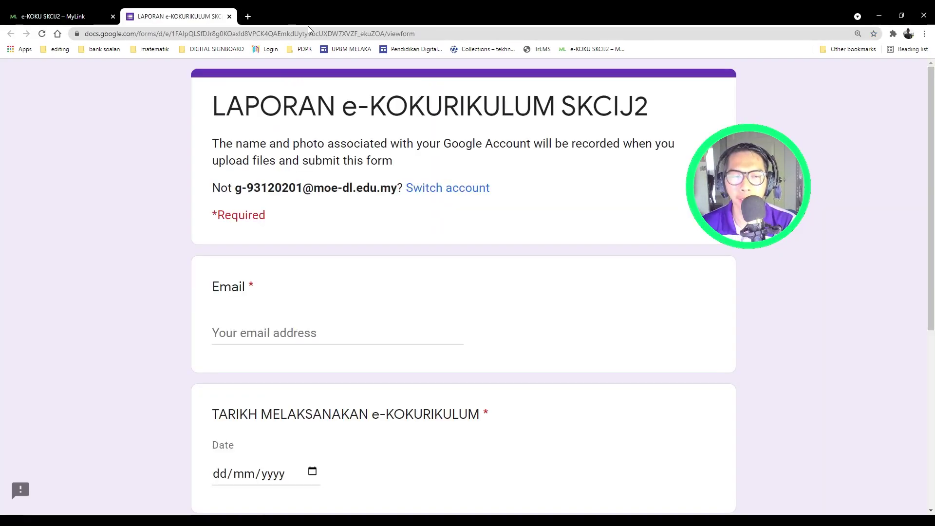
scroll(238, 341, "down", 2)
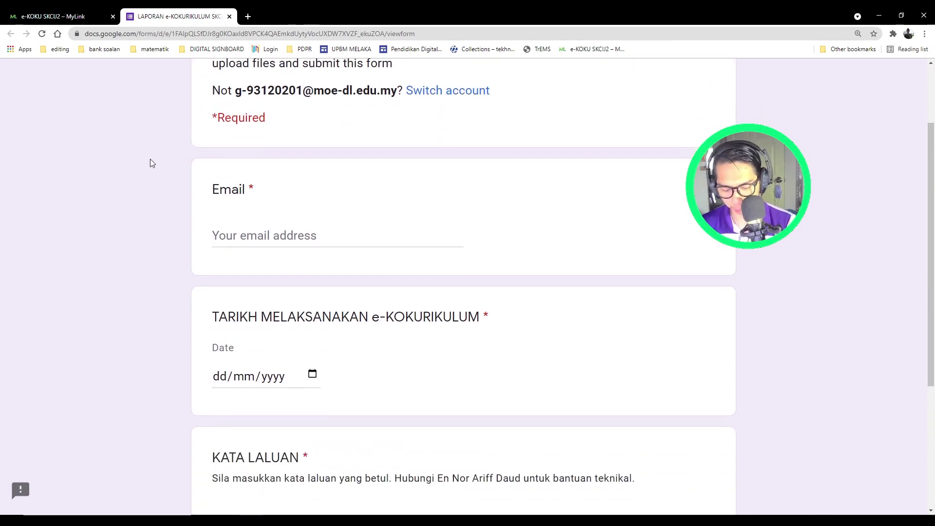
key("ctrl+minus")
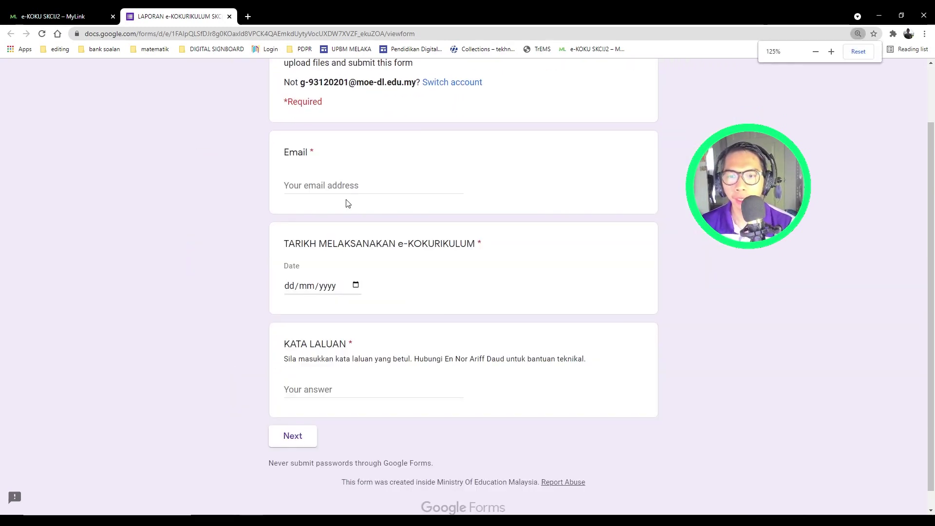
left_click_drag(287, 343, 367, 347)
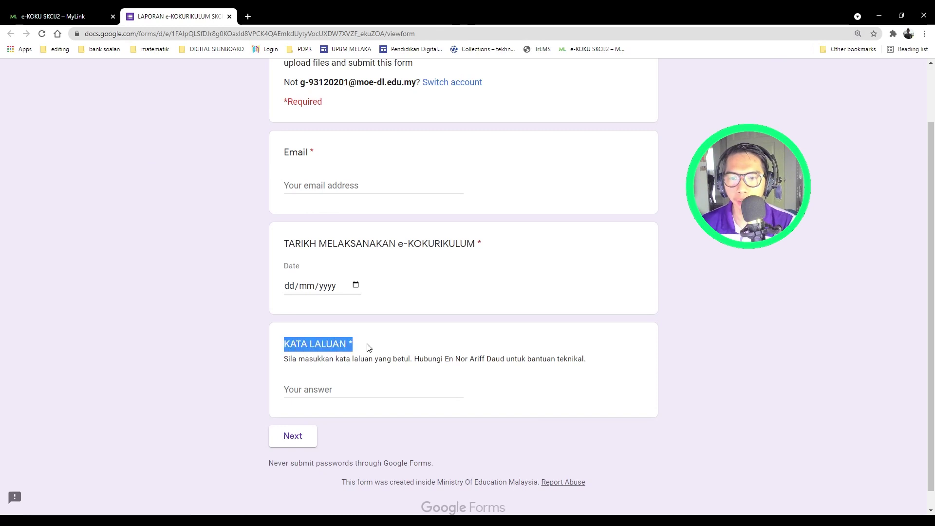
scroll(344, 349, "up", 2)
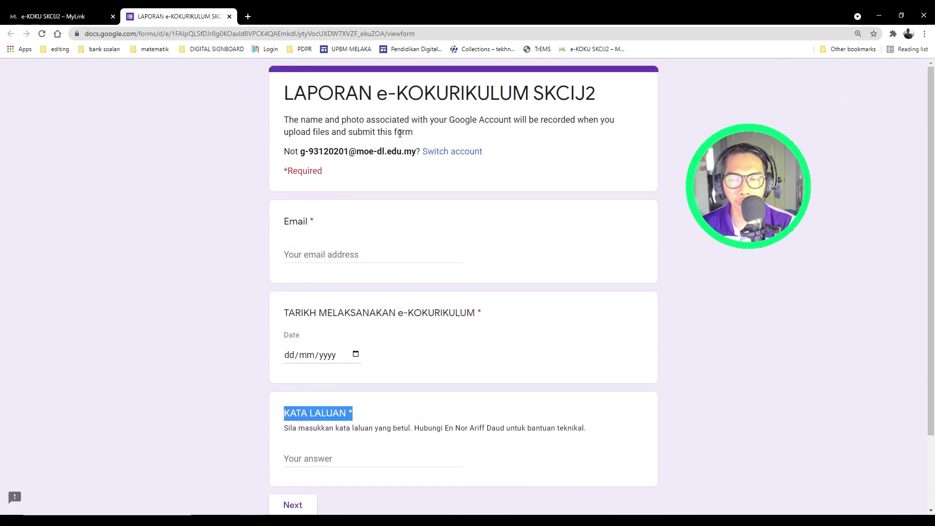
scroll(250, 226, "down", 1)
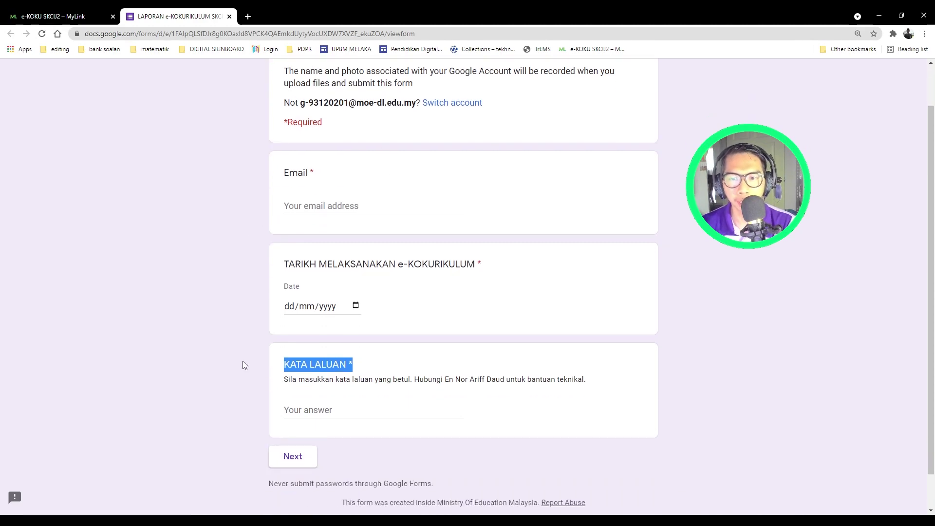
left_click(48, 16)
Step: Go to the ANALISA e-KOKU report's LAPORAN AKTIVITI page and open a Pengakap Kanak-Kanak merged report PDF
left_click(388, 306)
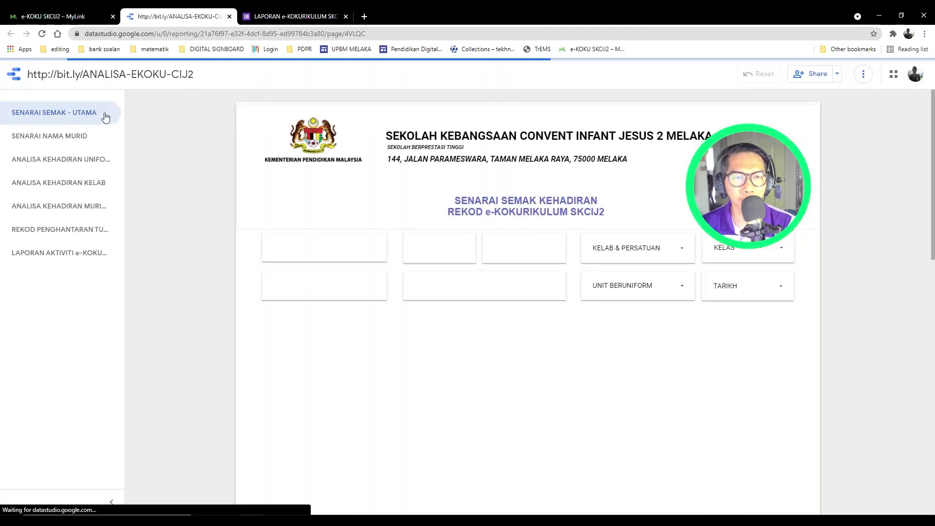
left_click(49, 232)
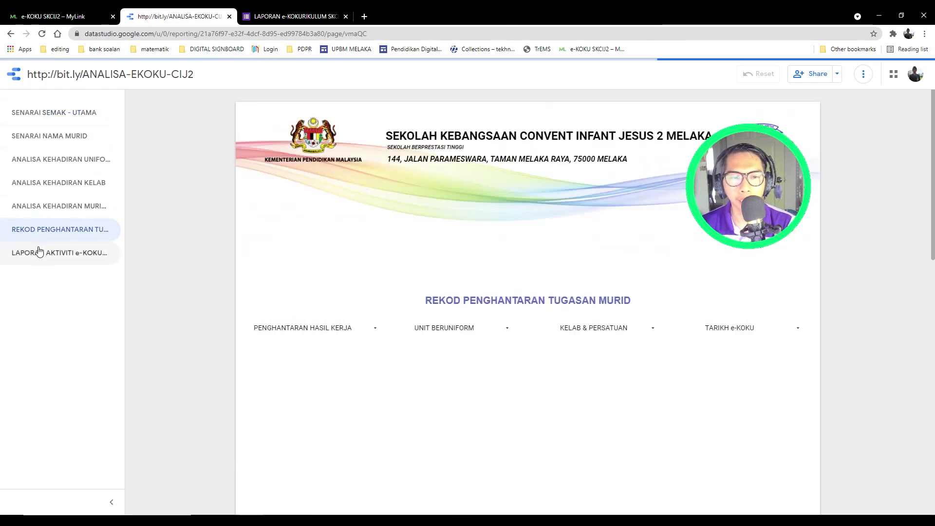
left_click(87, 254)
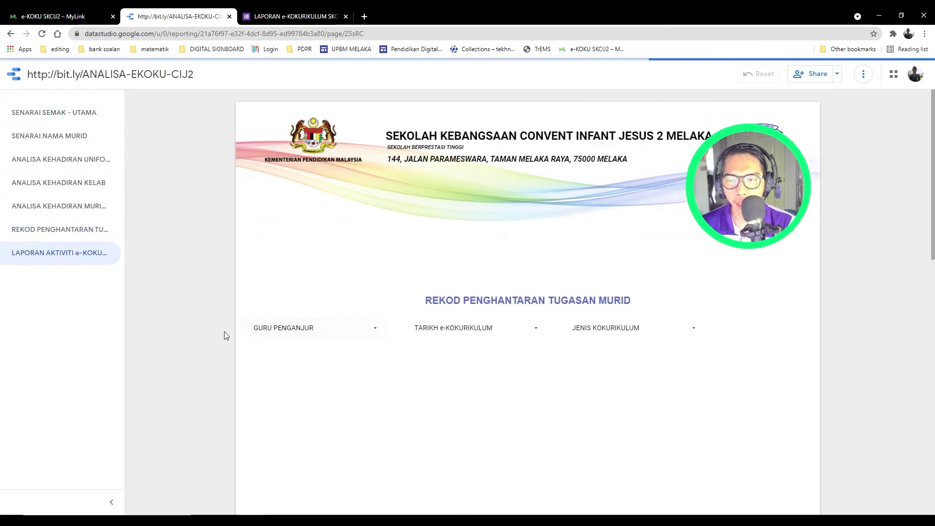
scroll(224, 335, "down", 1)
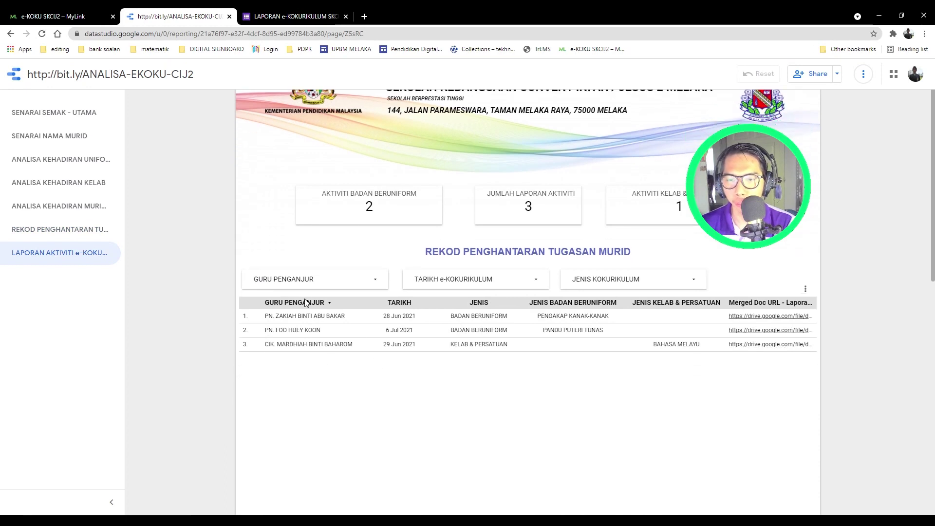
left_click(738, 316)
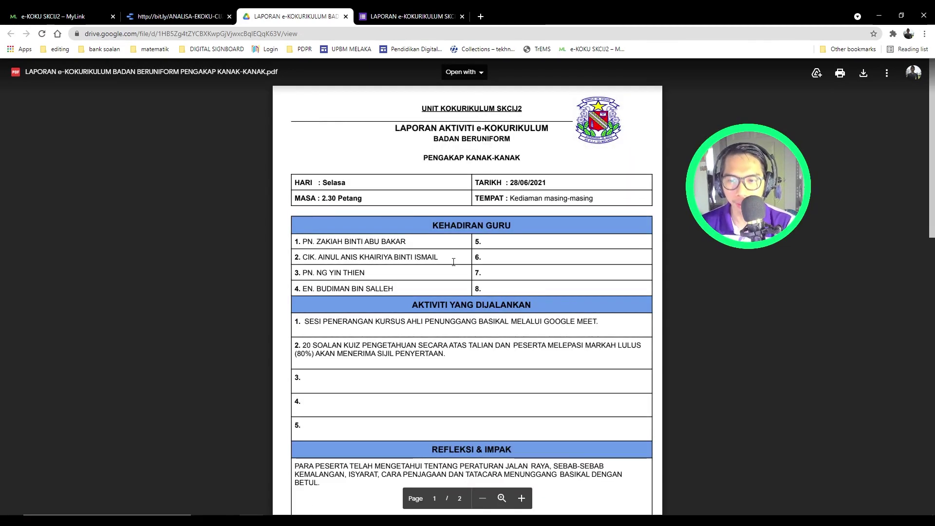
Step: Scroll through the Pengakap Kanak-Kanak report PDF down to its activity photos and back up
scroll(333, 243, "down", 5)
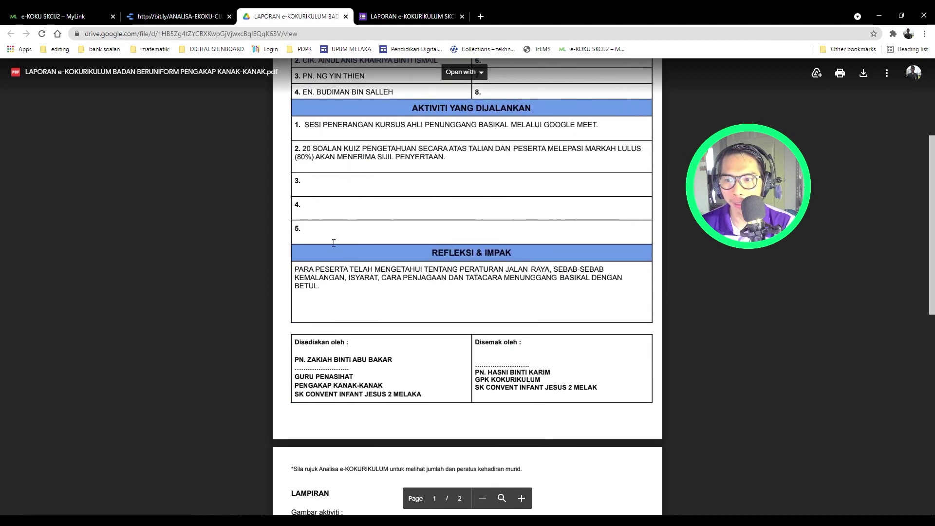
scroll(333, 243, "down", 2)
scroll(333, 243, "down", 2)
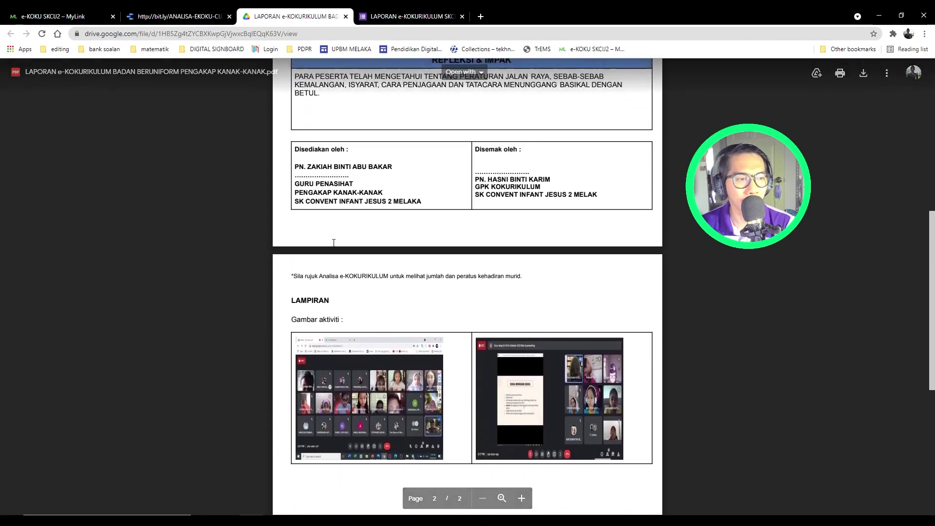
scroll(333, 243, "up", 6)
scroll(334, 243, "up", 3)
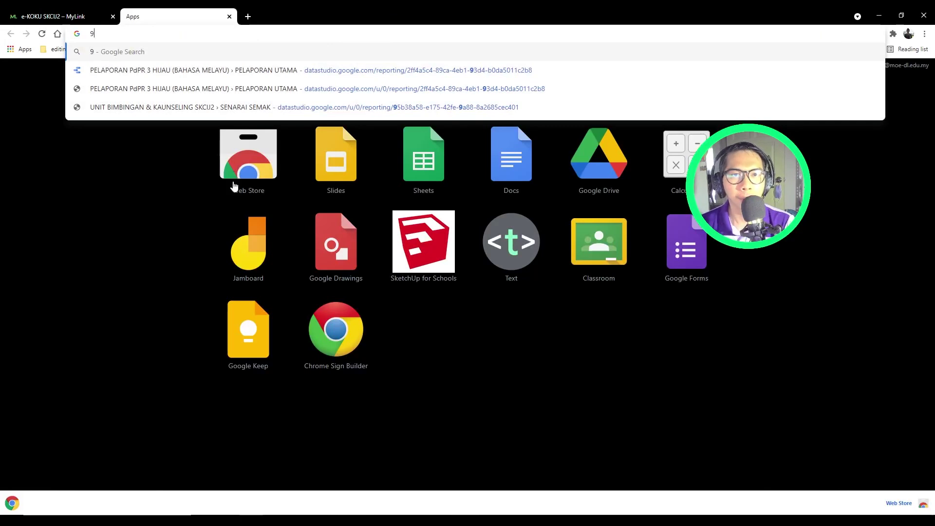
Step: Open the e-KOKURIKULUM TUTORIAL folder in Google Drive, try creating a Google Form, then close it
left_click(156, 248)
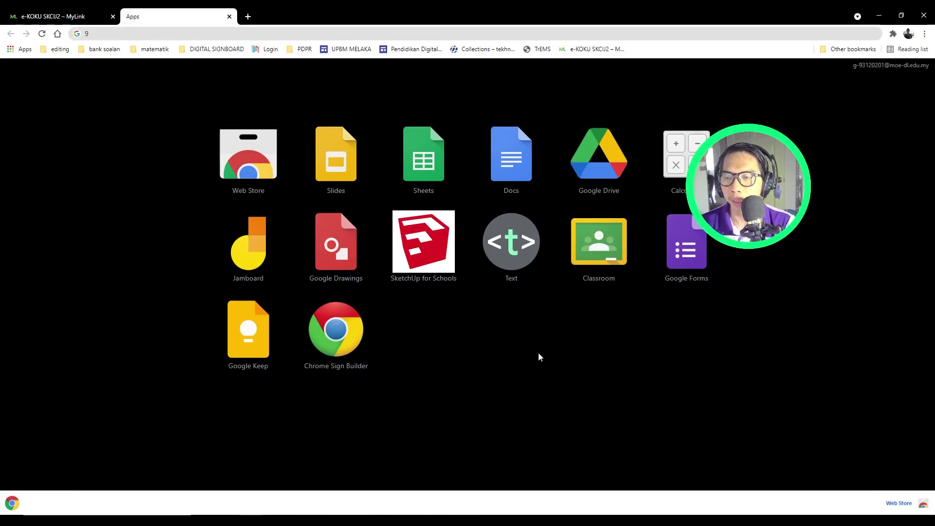
left_click(593, 174)
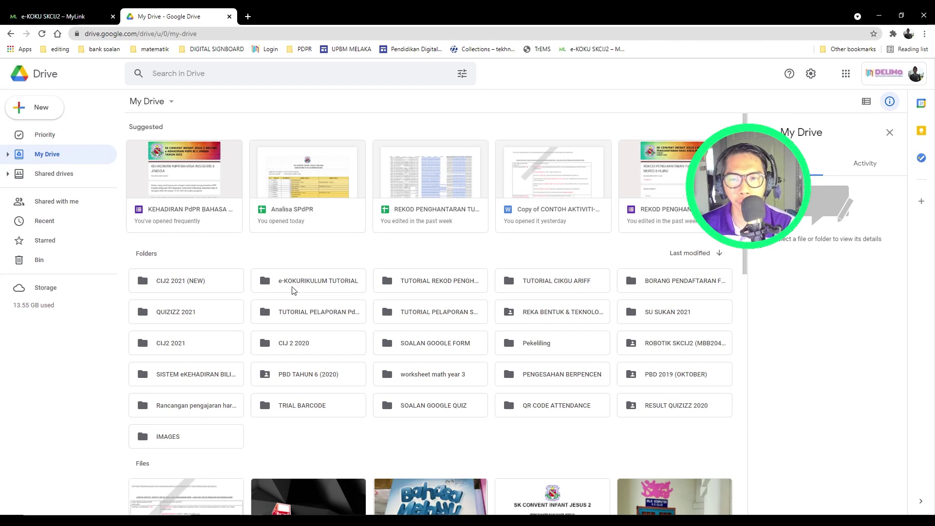
double_click(317, 285)
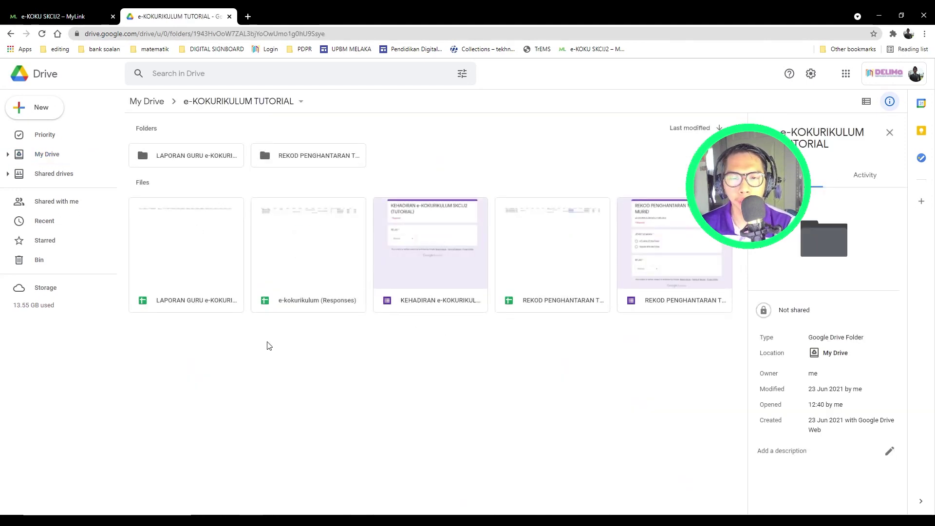
left_click(30, 115)
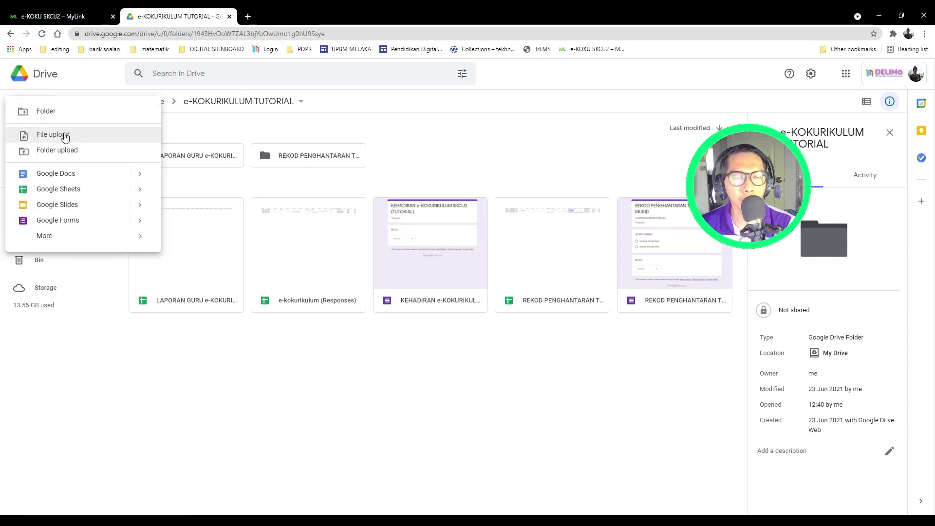
left_click(48, 220)
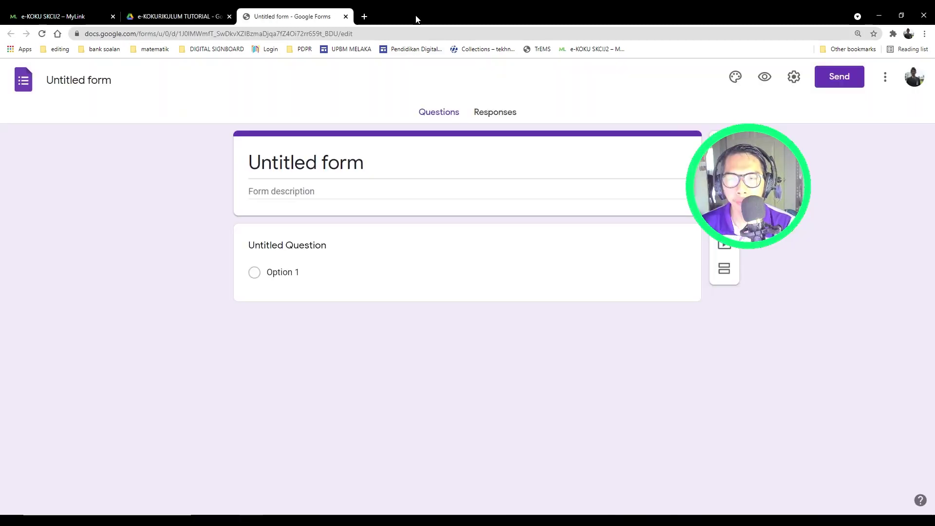
left_click(346, 16)
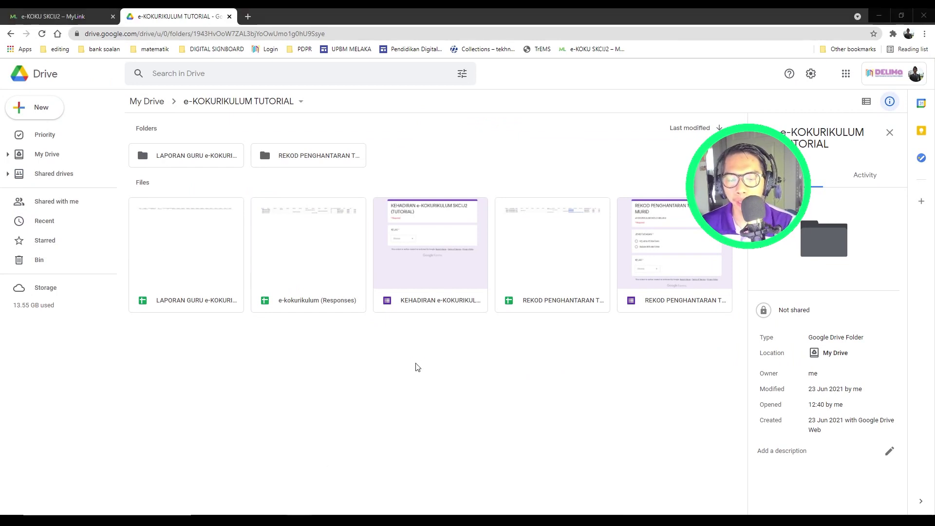
Step: Create a new blank Google Form from the folder's New menu
mouse_move(464, 113)
left_mouse_down()
mouse_move(573, 161)
mouse_move(882, 158)
mouse_move(863, 156)
left_mouse_up()
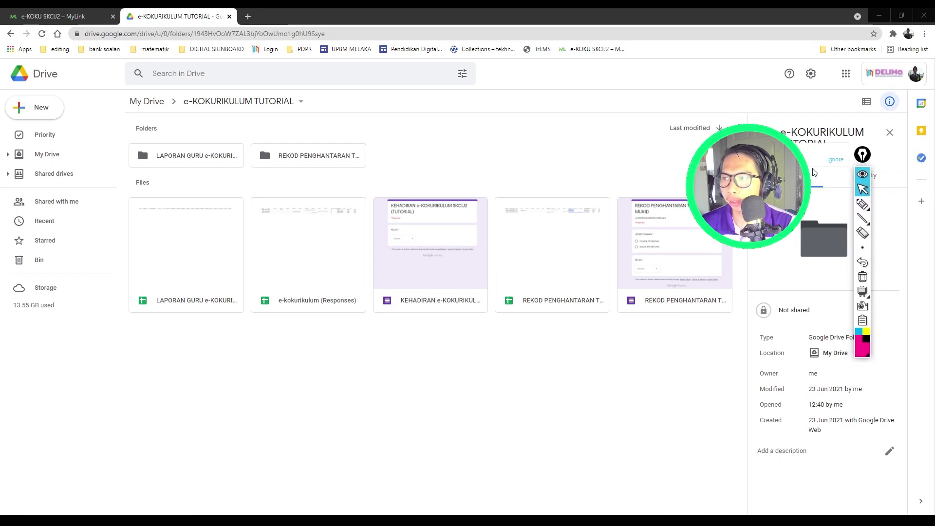
mouse_move(863, 220)
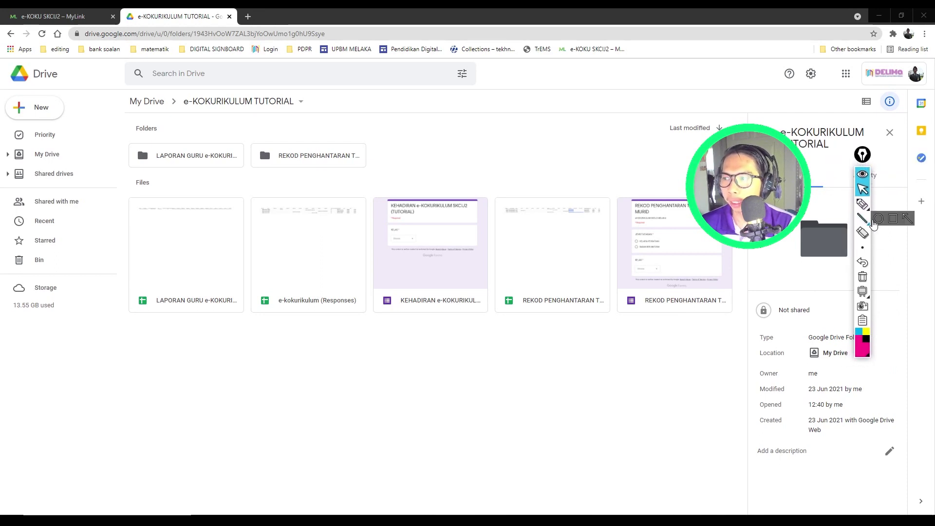
left_click(907, 218)
mouse_move(181, 322)
left_mouse_down()
mouse_move(121, 194)
mouse_move(52, 122)
left_mouse_up()
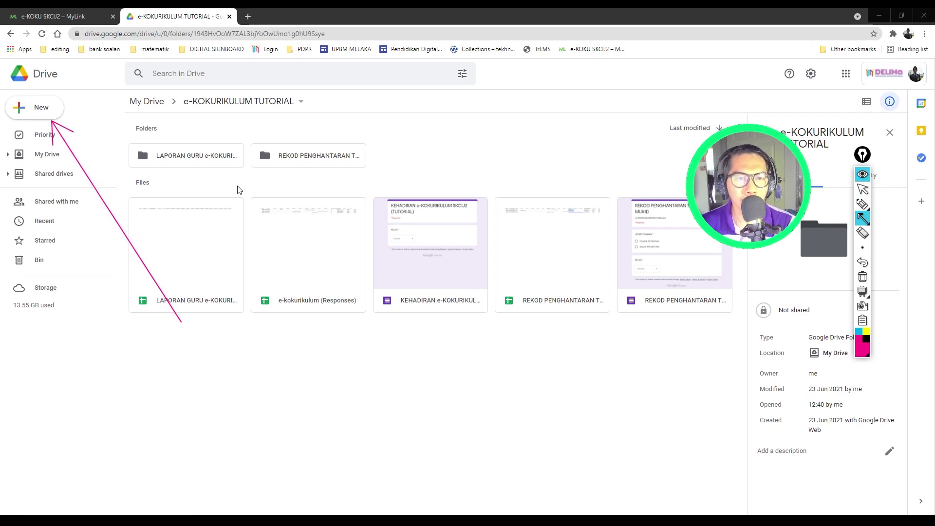
left_click(863, 189)
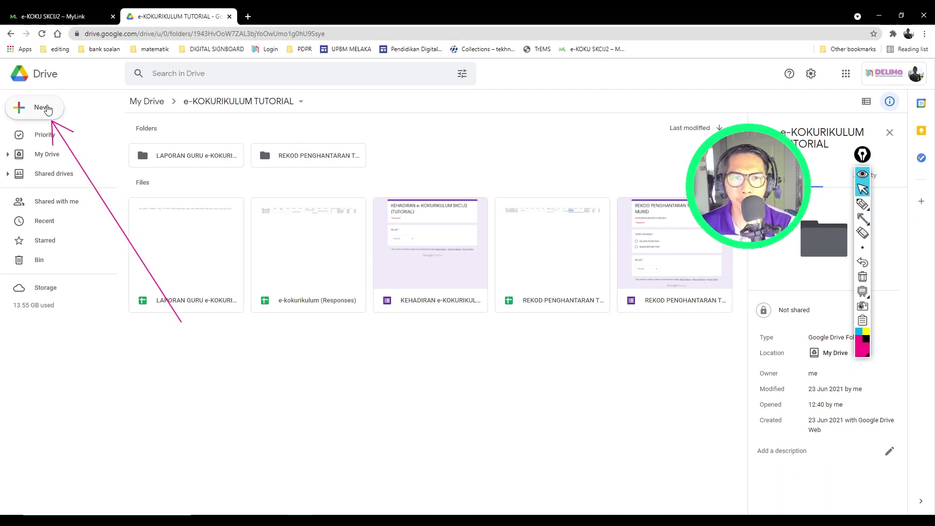
left_click(42, 107)
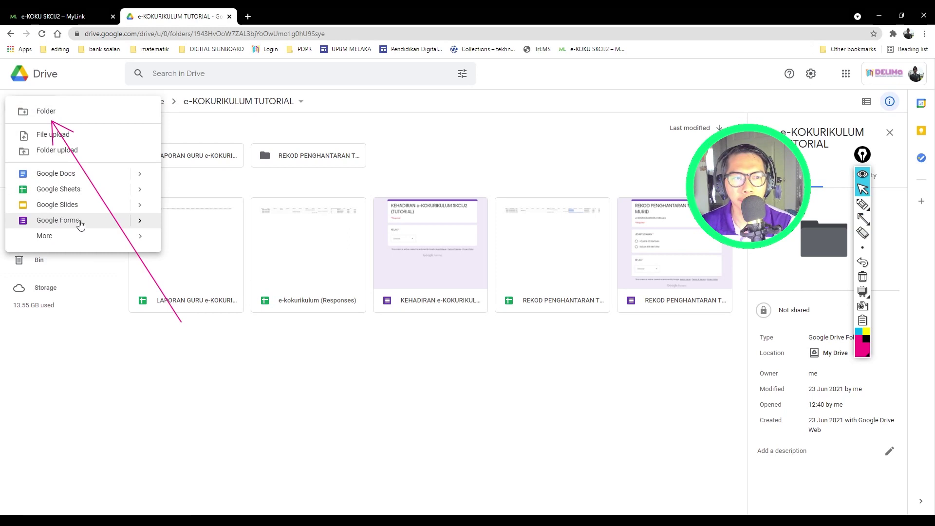
left_click(68, 222)
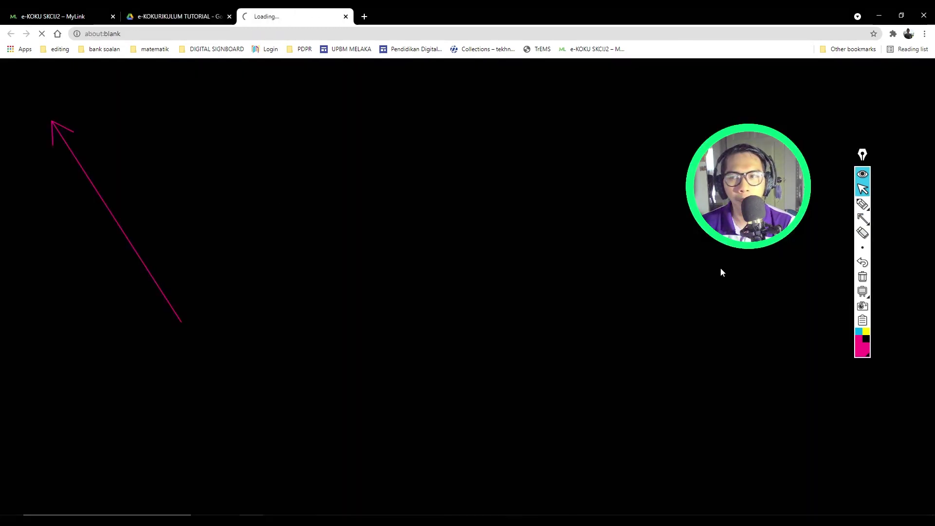
Step: Title the form 'LAPORAN e-KOKURIKULUM SKCIJ2'
left_click(862, 233)
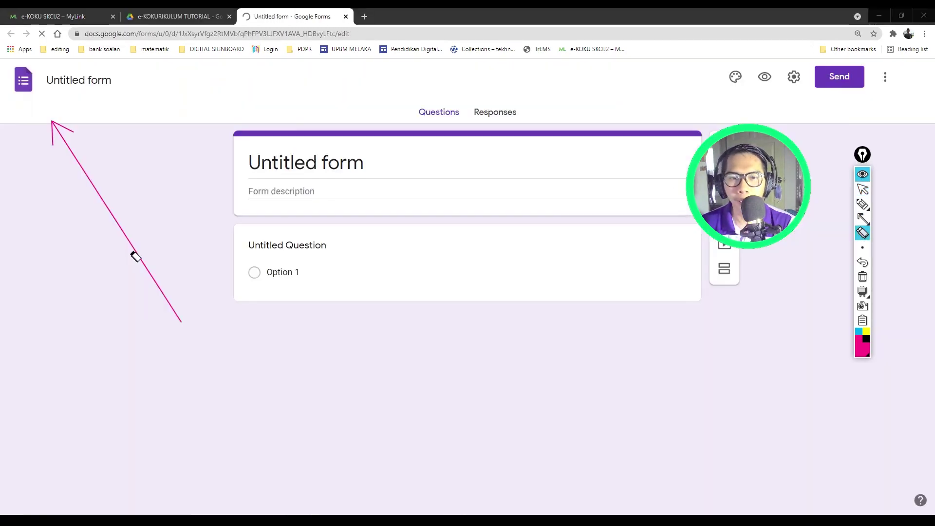
left_click(135, 257)
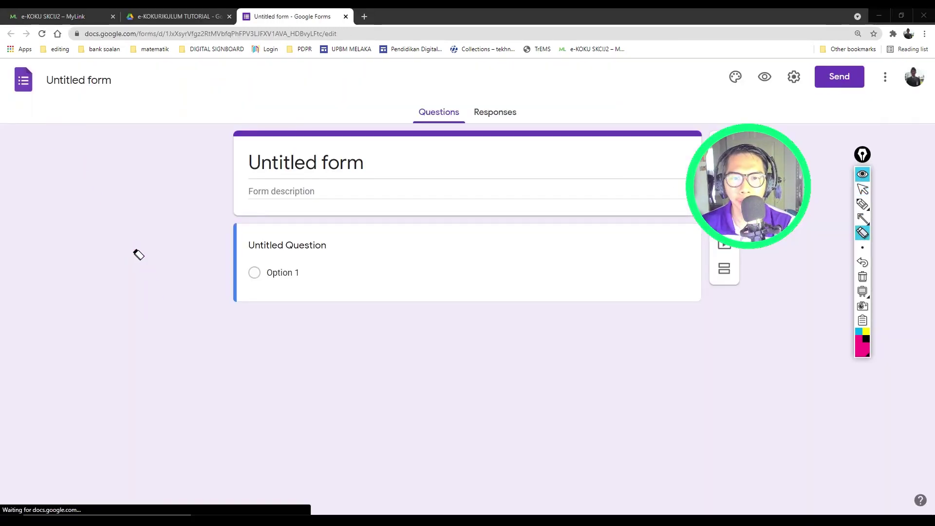
left_click(862, 190)
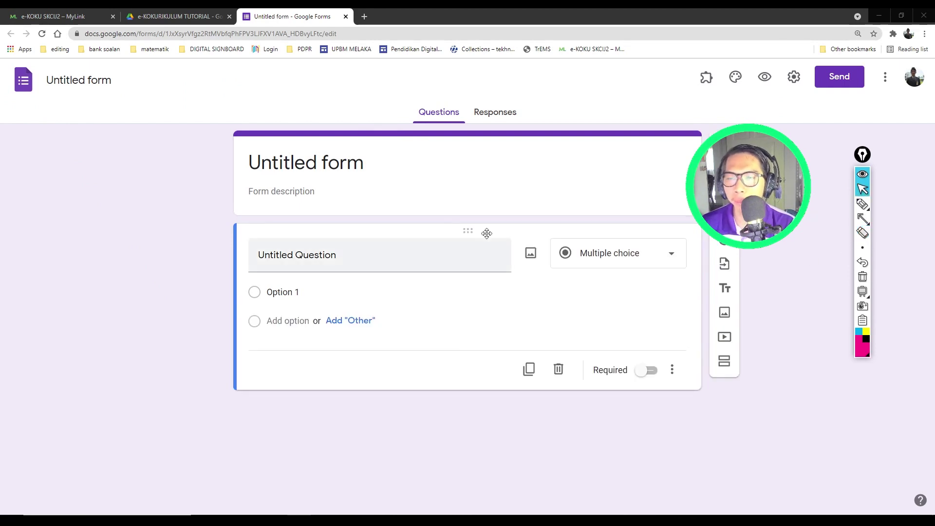
left_click(295, 168)
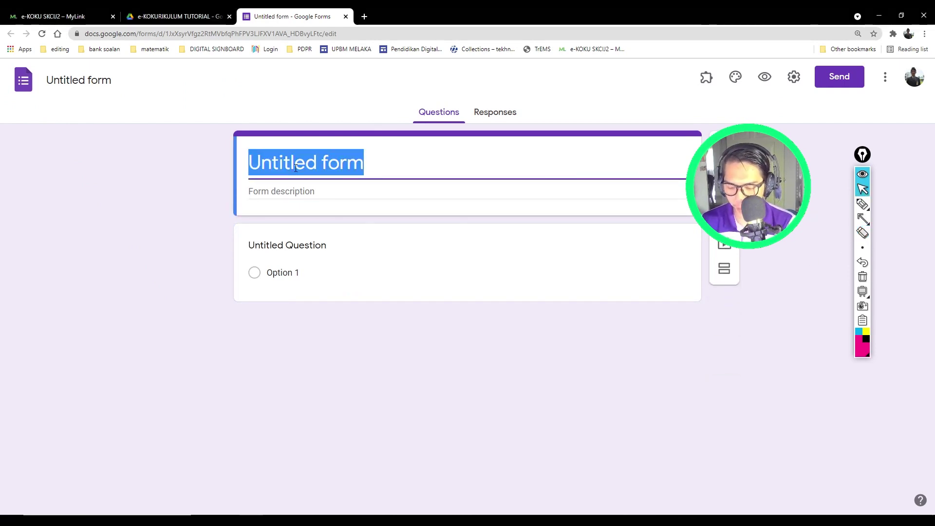
type("LAPORAN ")
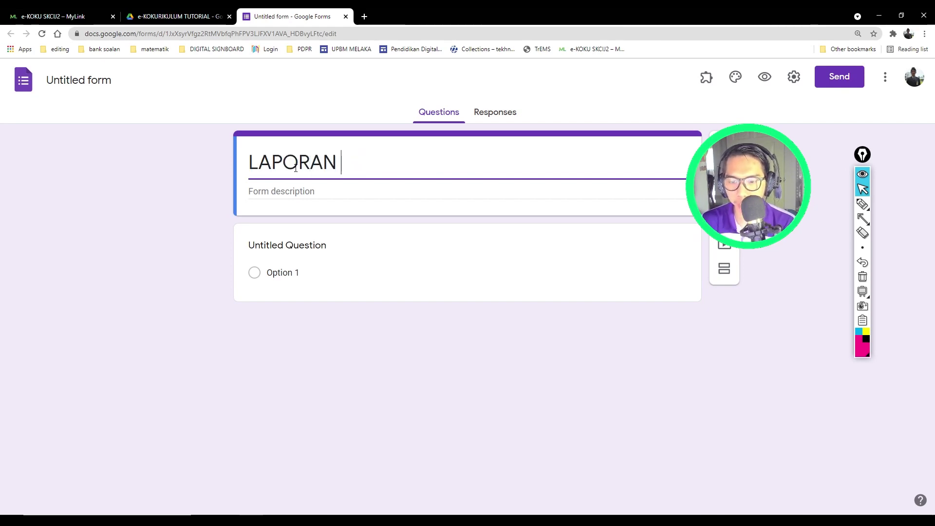
type("e-K")
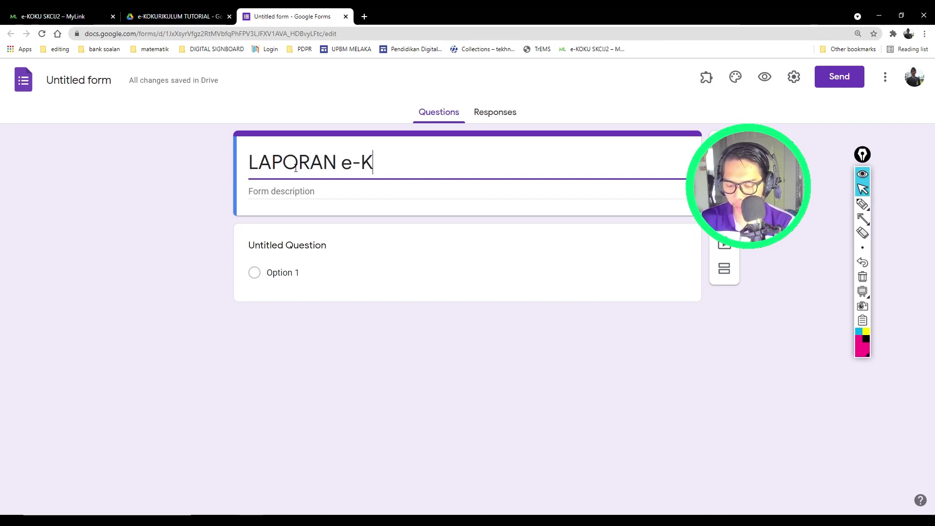
type("OKURIKULUM D")
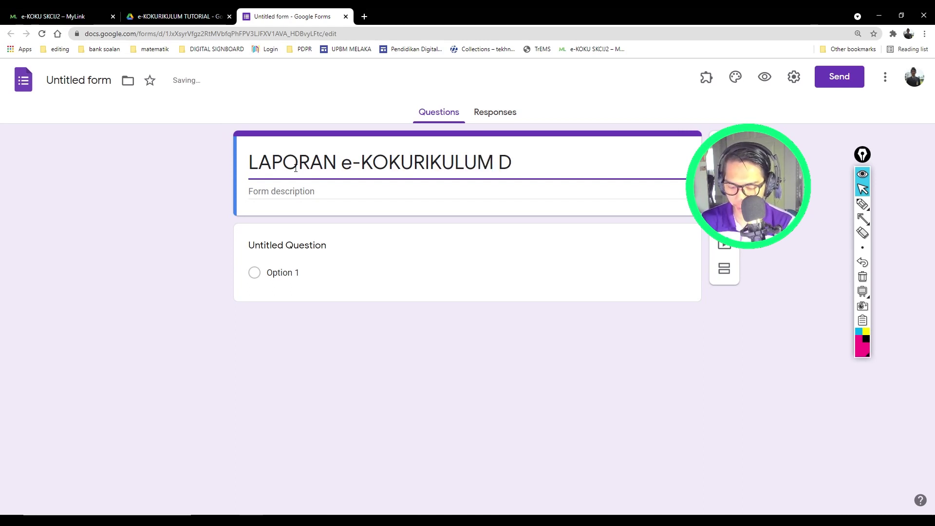
key("BackSpace")
type("SKCIJ2")
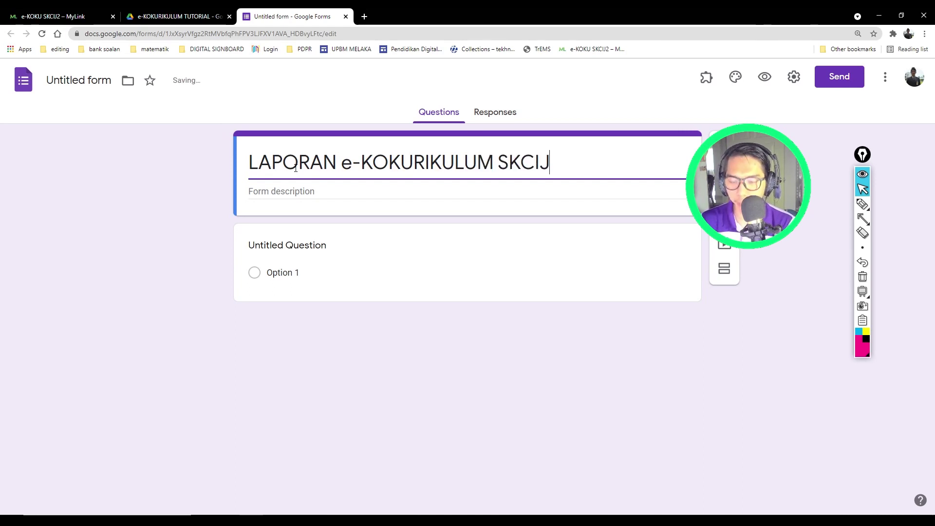
Step: Add the form description 'UNTUK GURU SAHAJA'
left_click(271, 190)
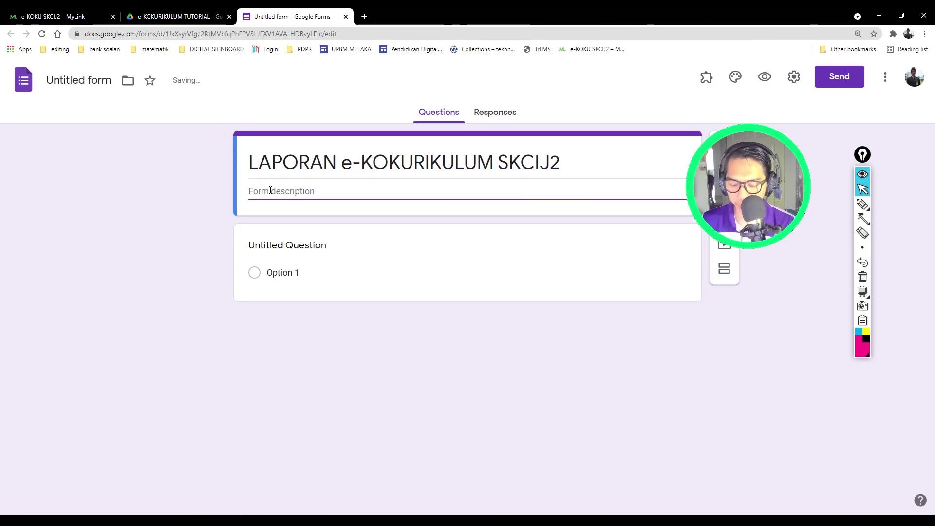
type("UNTUK ")
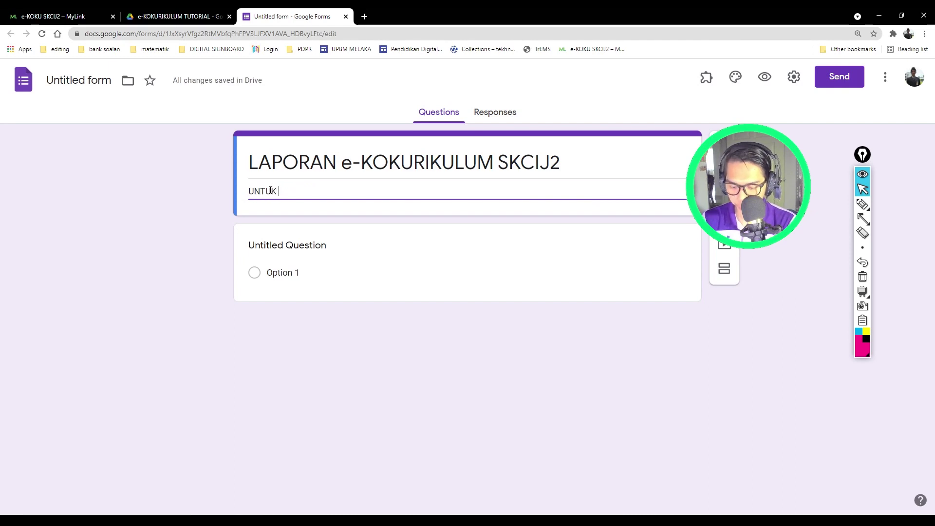
type("GURU SAHAJA")
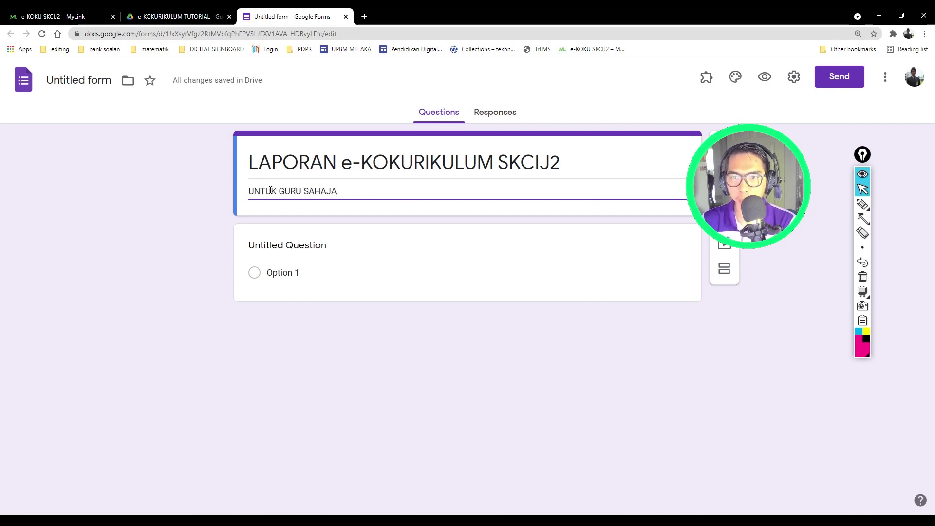
left_click(200, 239)
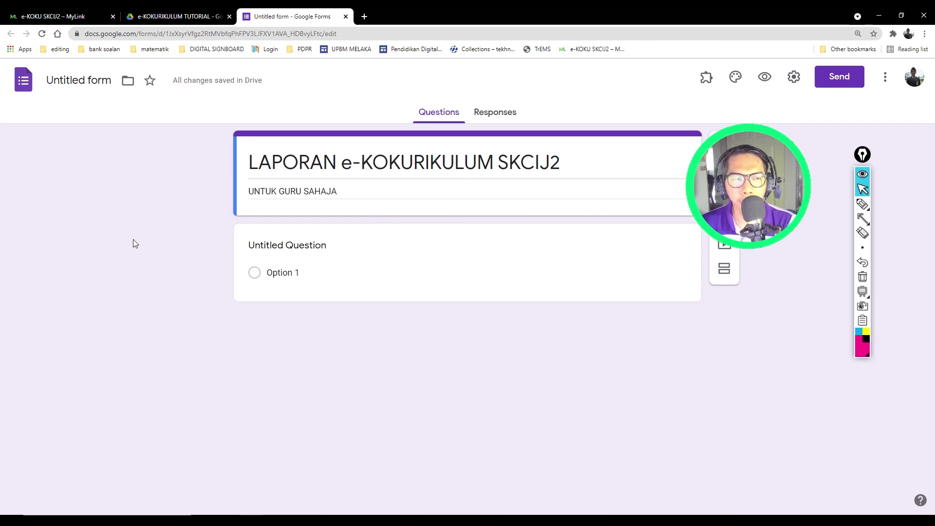
Step: Title the first question 'TARIKH PELAKSANAAN e-KOKURIKULUM'
left_click(280, 249)
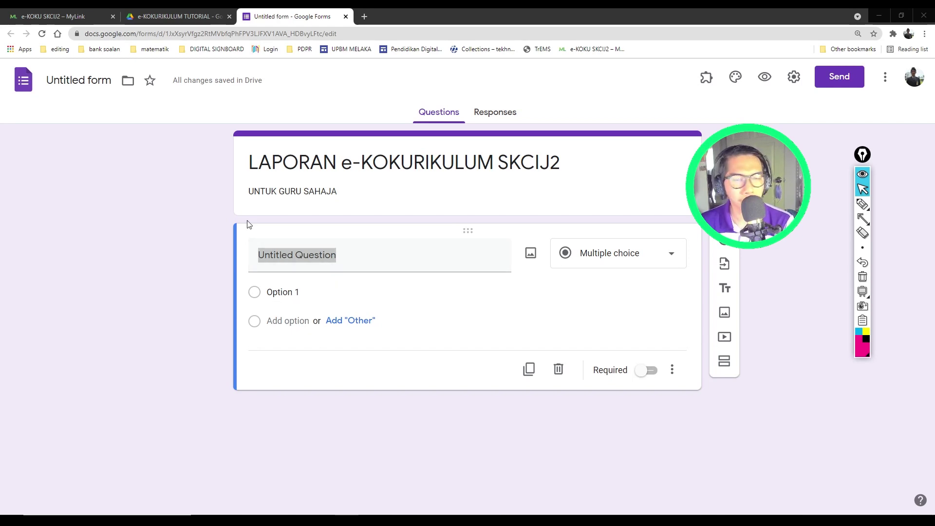
type("TAR")
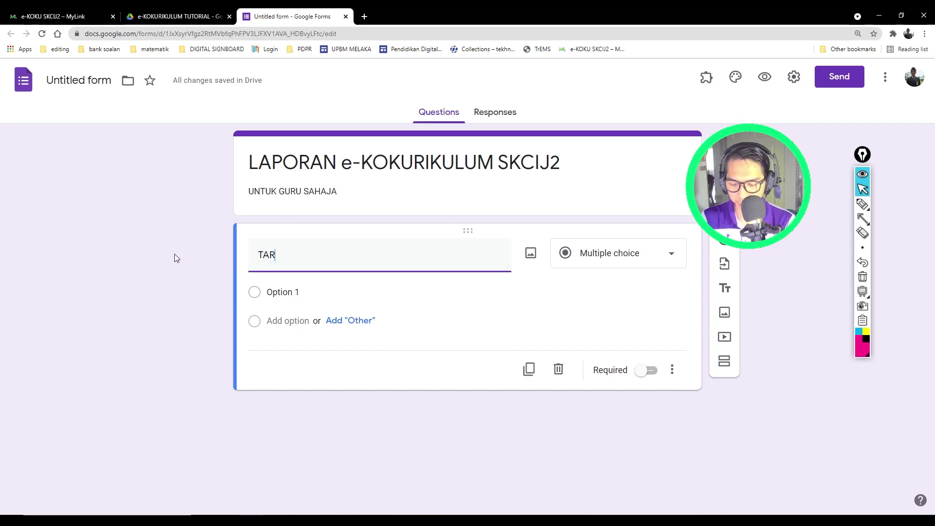
type("IKH")
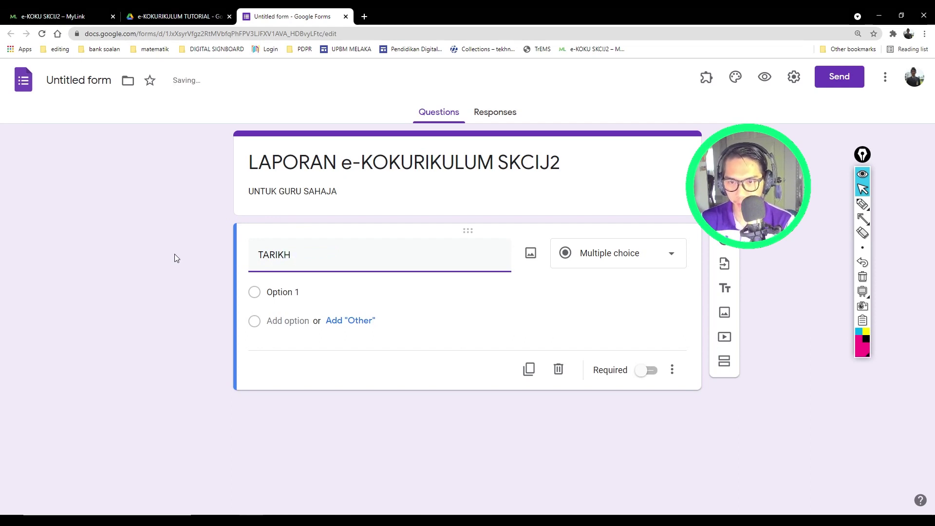
type(" PELAKS")
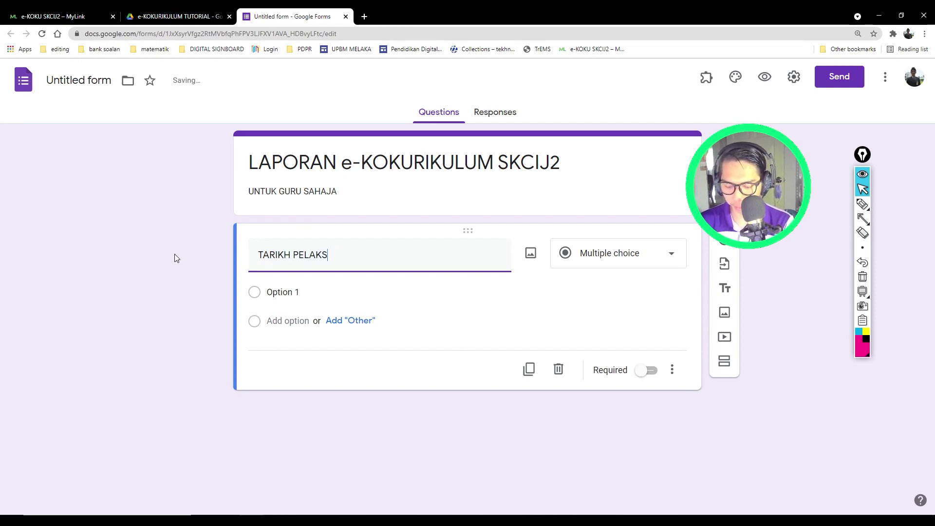
type("ANAAN e-KOKURIKULU")
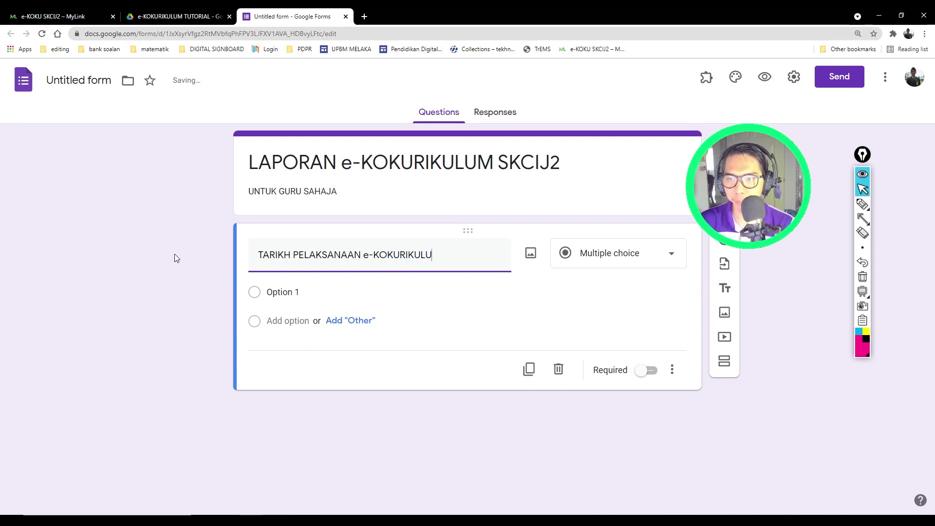
type("M")
left_click(380, 278)
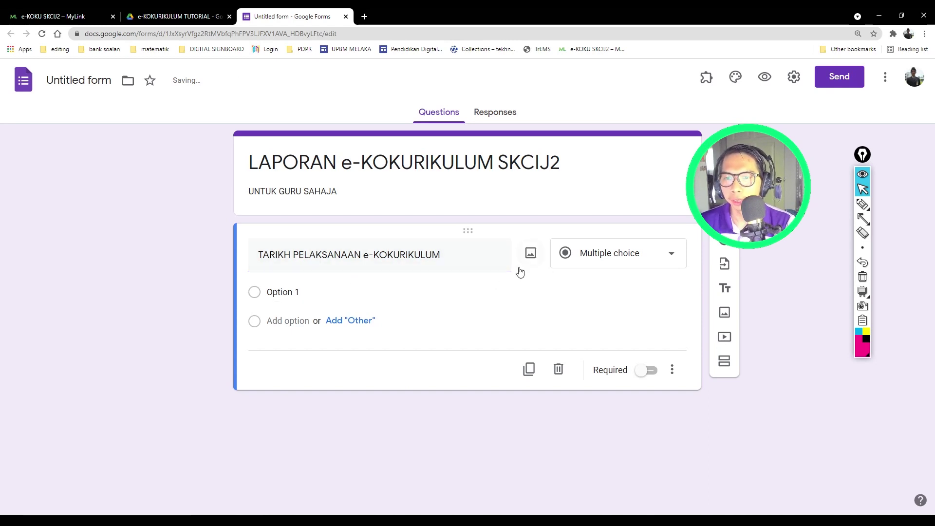
Step: Make it a required Date question and add a new question below it
left_click(564, 252)
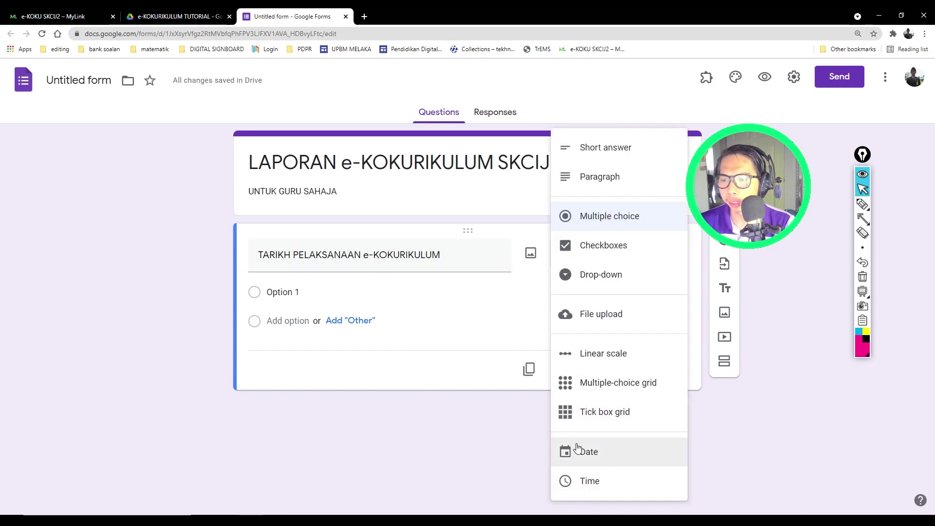
left_click(578, 448)
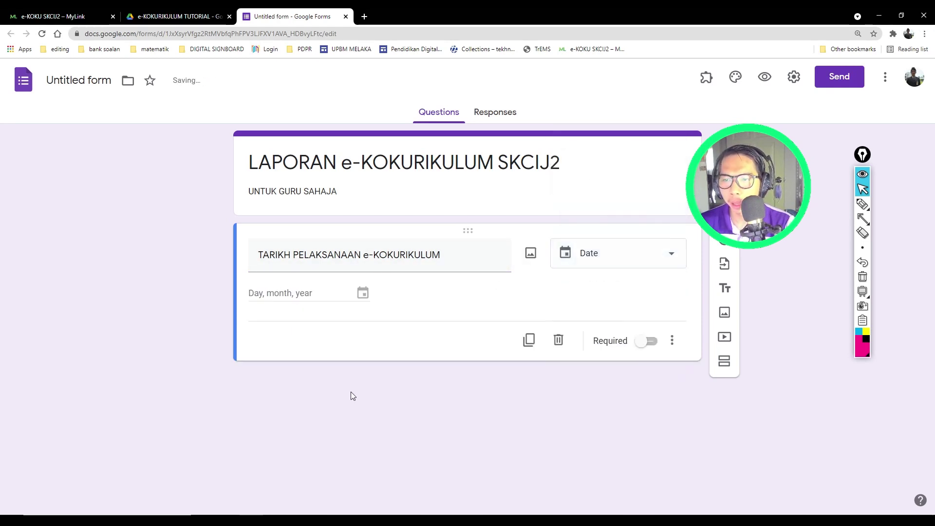
left_click(643, 341)
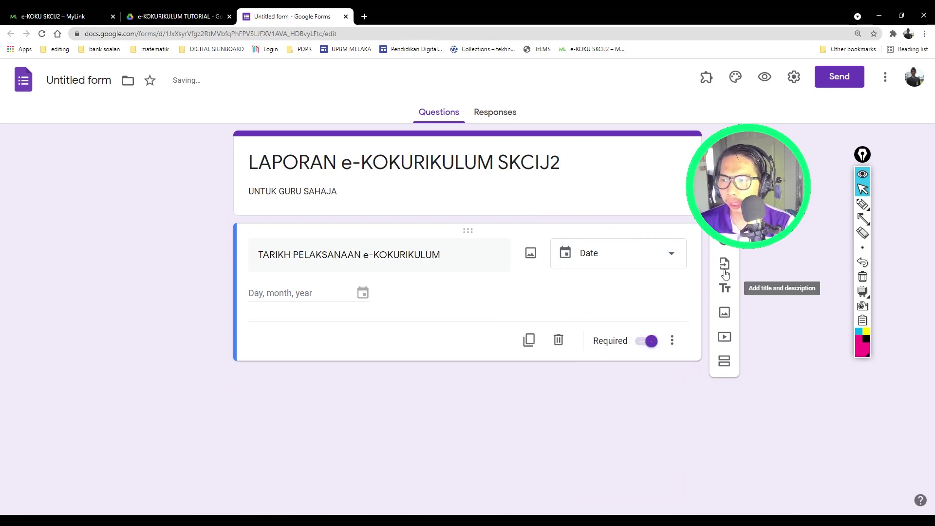
left_click(724, 239)
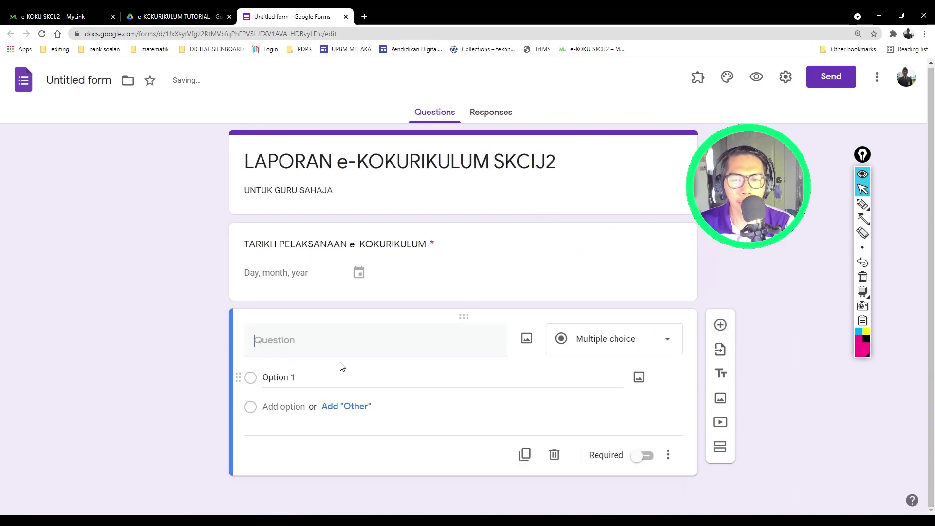
Step: Title the new question 'KATA LALUAN' as a required Short answer question
type("KATA LALUAN")
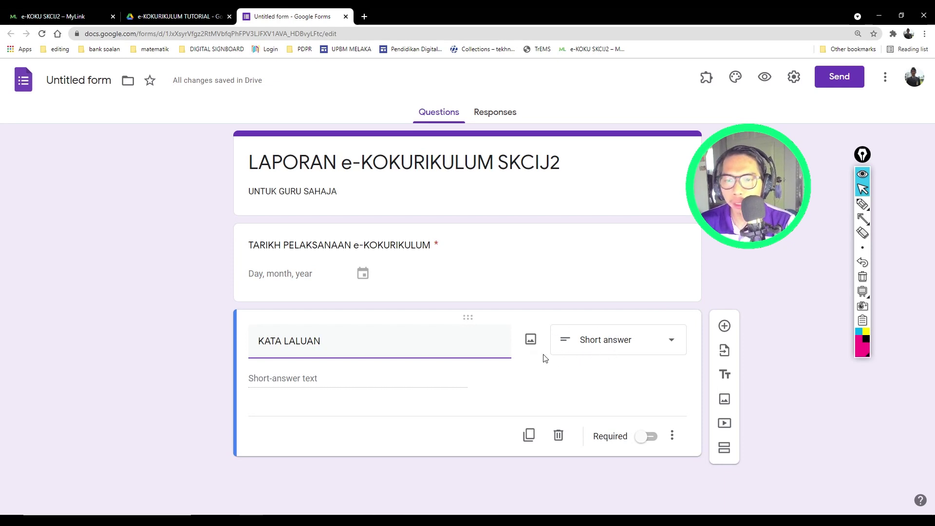
left_click(649, 436)
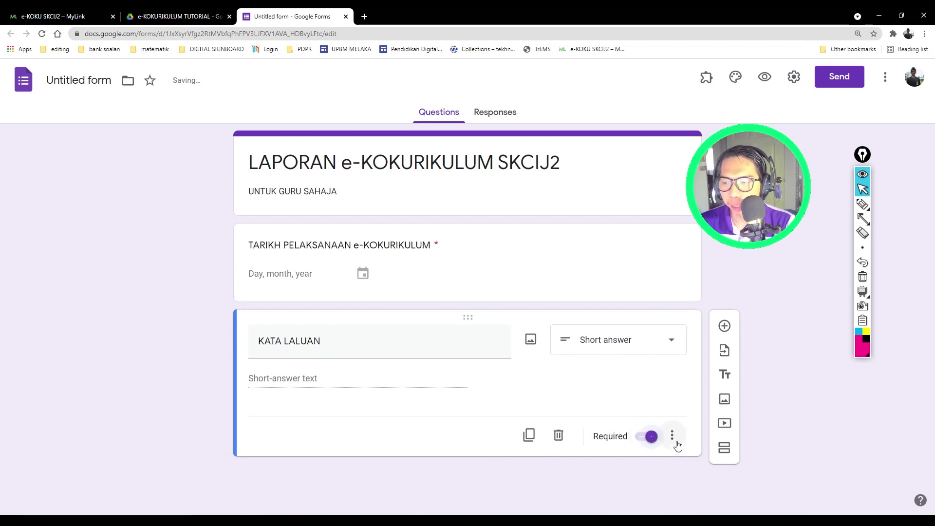
left_click(862, 219)
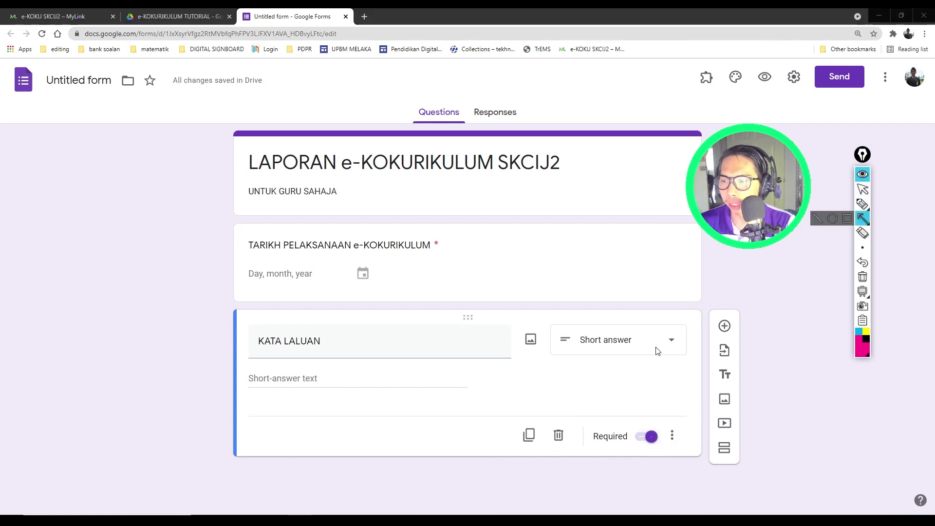
left_click_drag(633, 247, 670, 428)
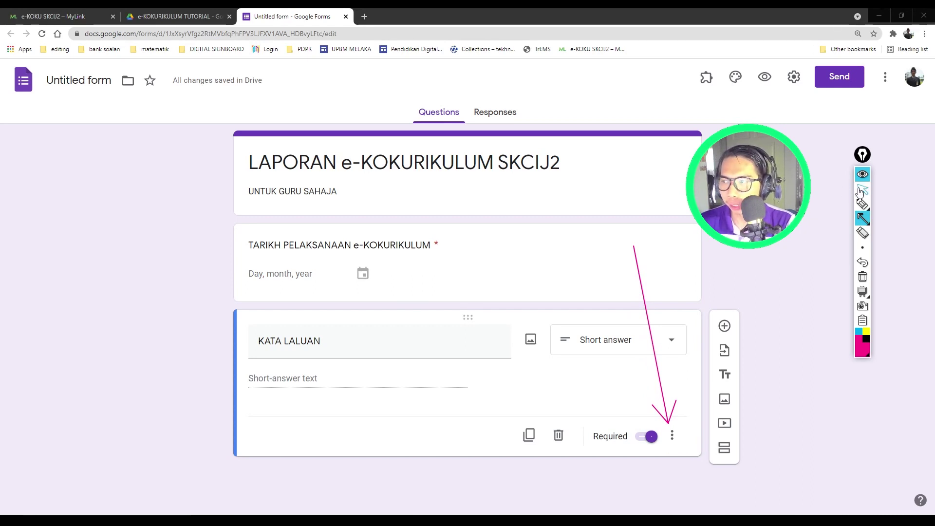
Step: Add a KATA LALUAN description asking for the password and naming the admin for technical help
left_click(863, 189)
left_click(672, 435)
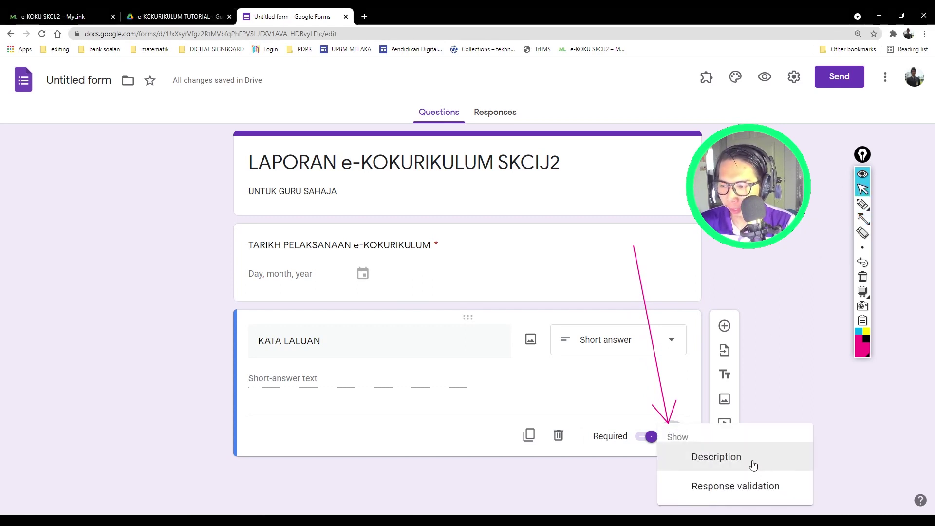
left_click(718, 458)
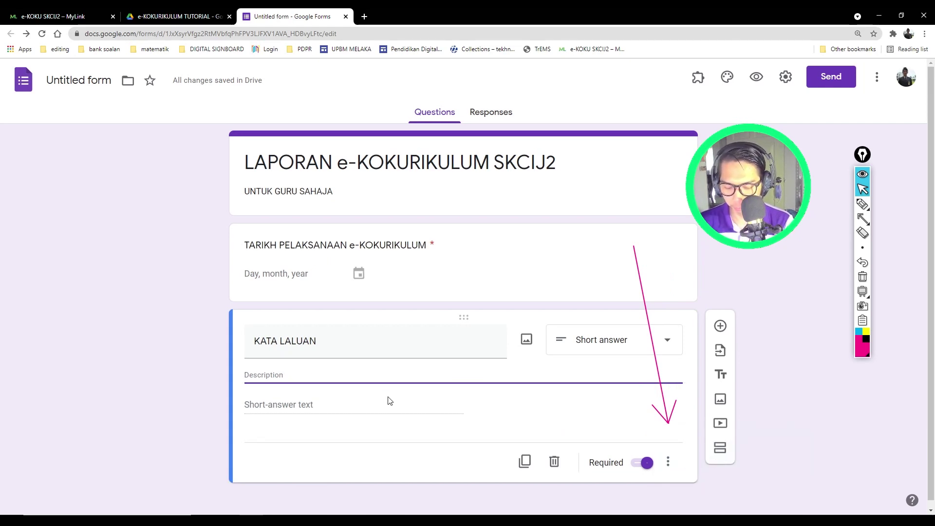
type("S")
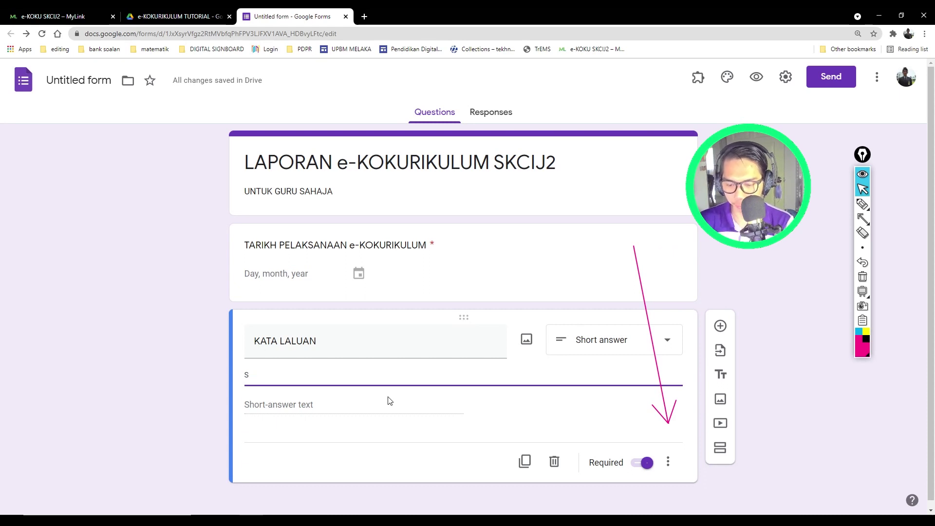
type("ila ma")
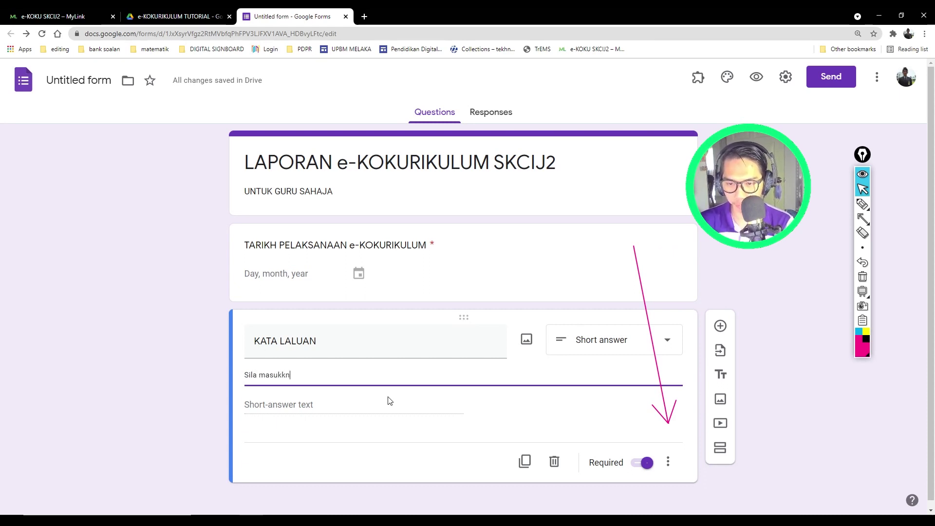
type("sukkan kata")
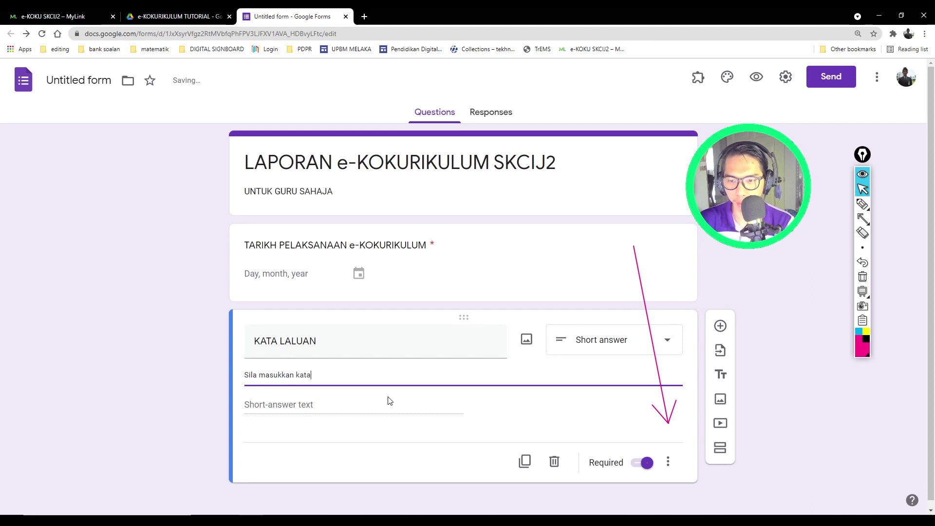
type(" laluan yang")
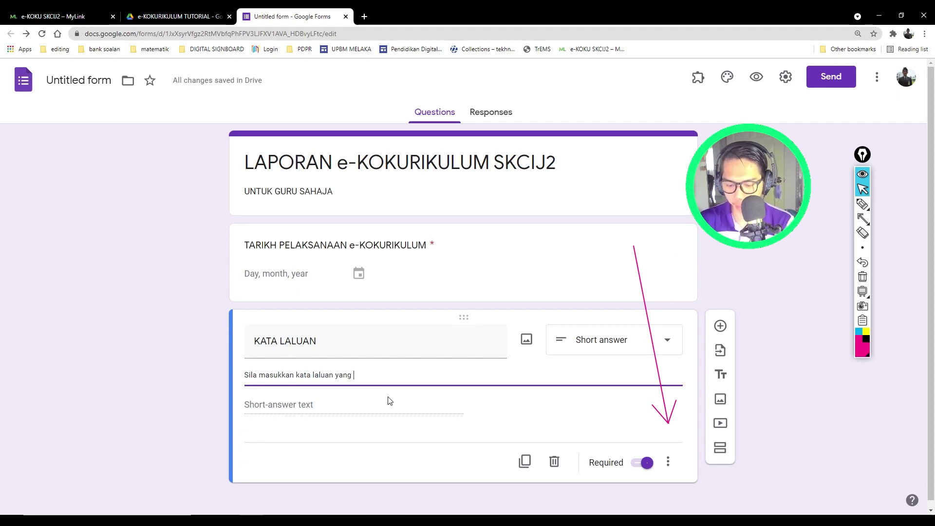
type("betul.")
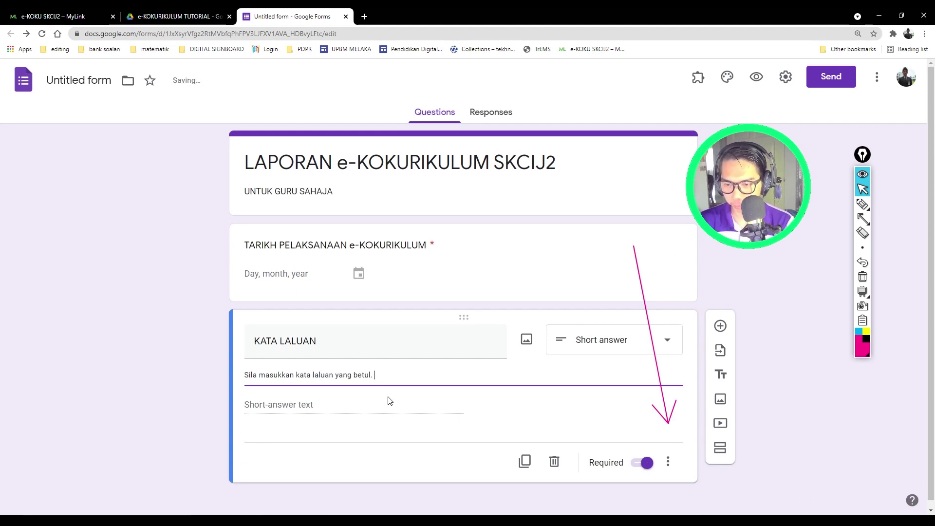
type(" DApa")
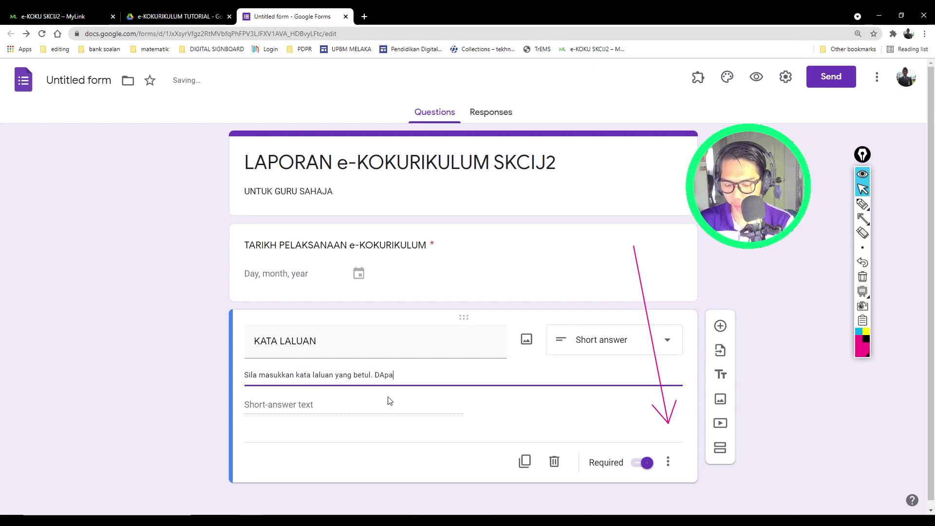
type("tkan ")
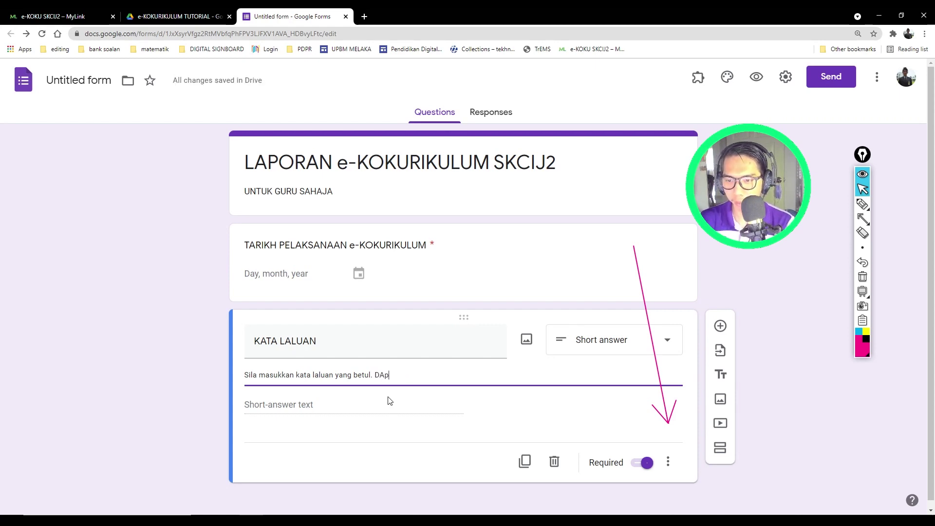
type("apatkan bantuan")
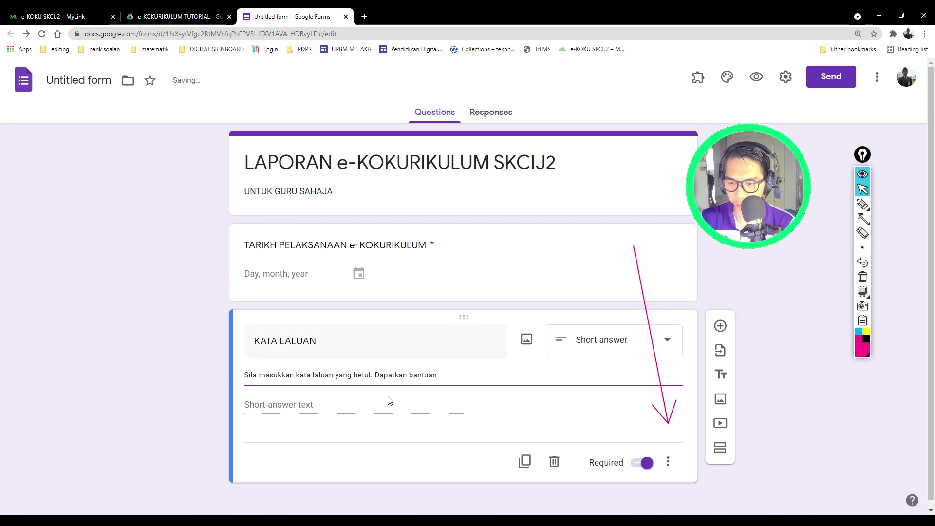
type(" tekn")
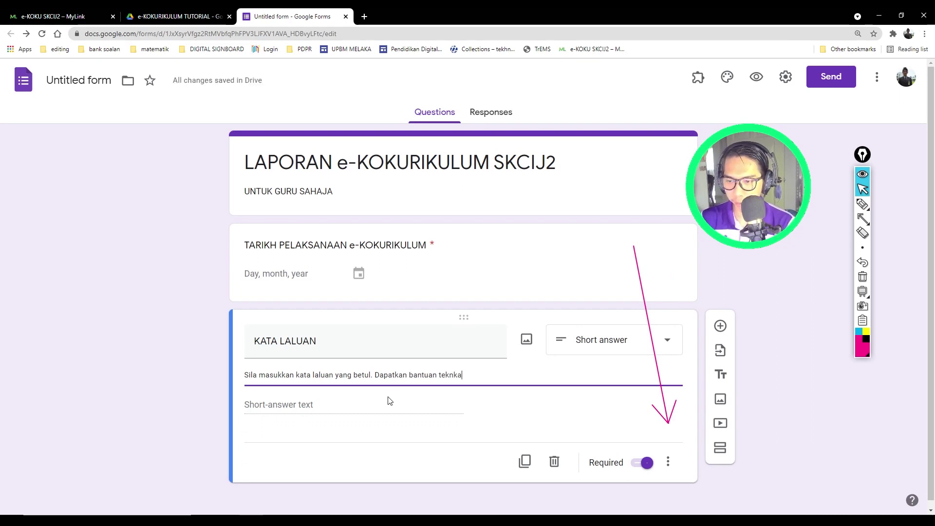
type("ikal da")
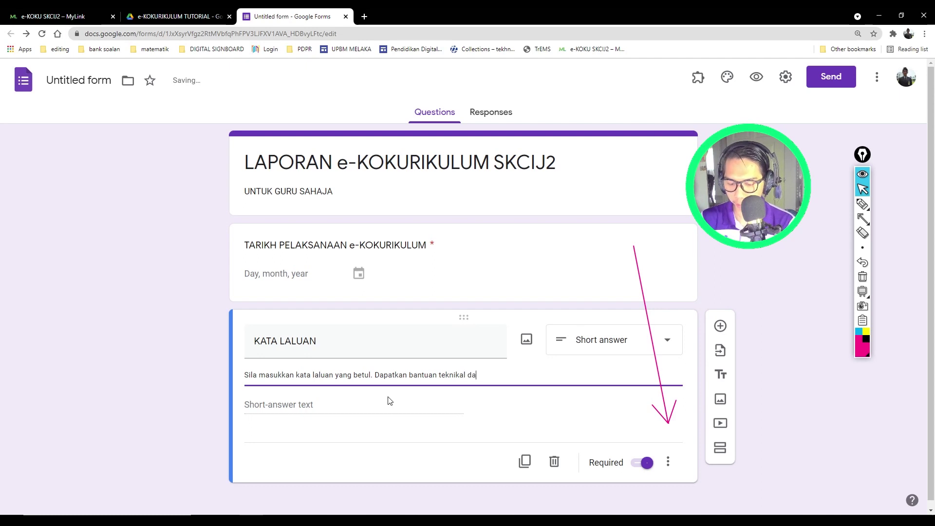
type("ripada Ad")
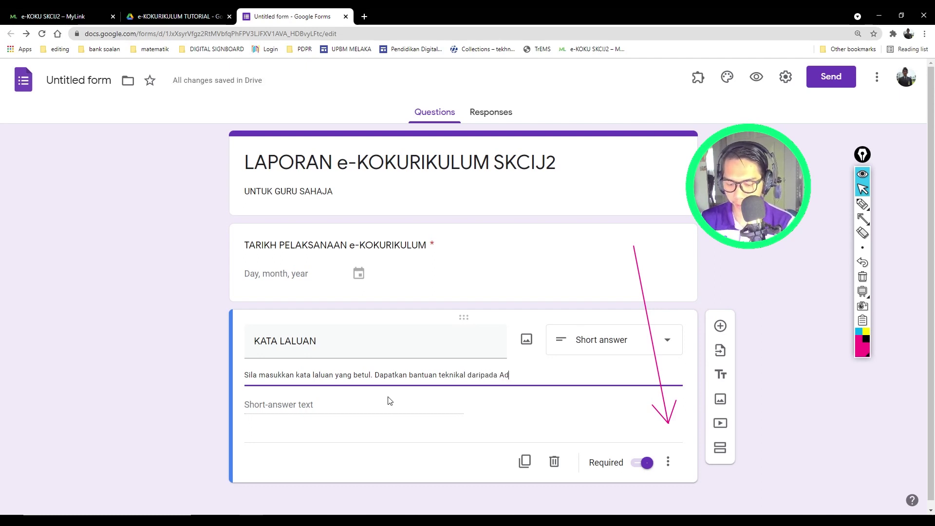
type("min E")
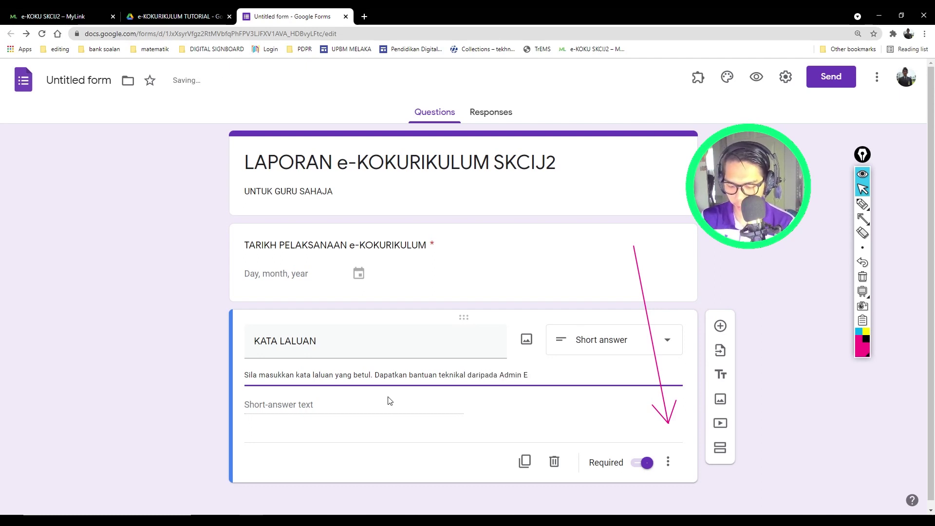
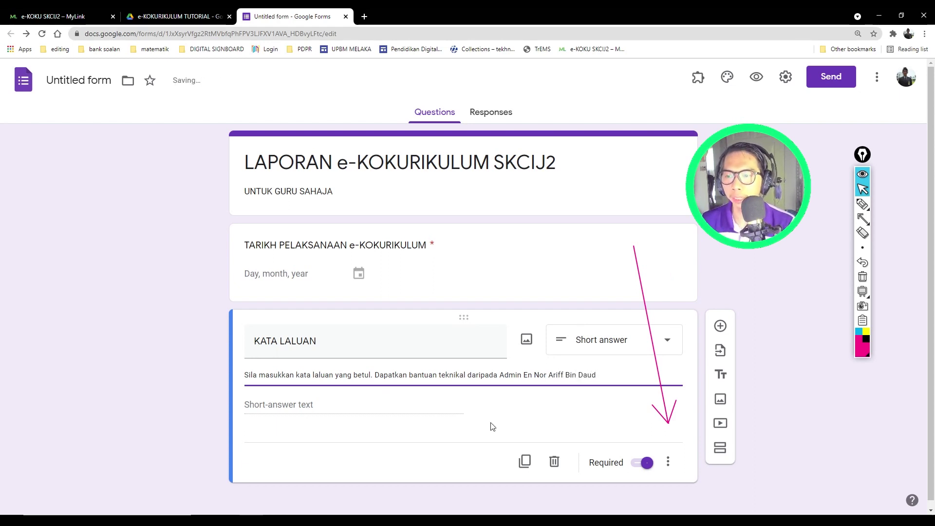
left_click(602, 413)
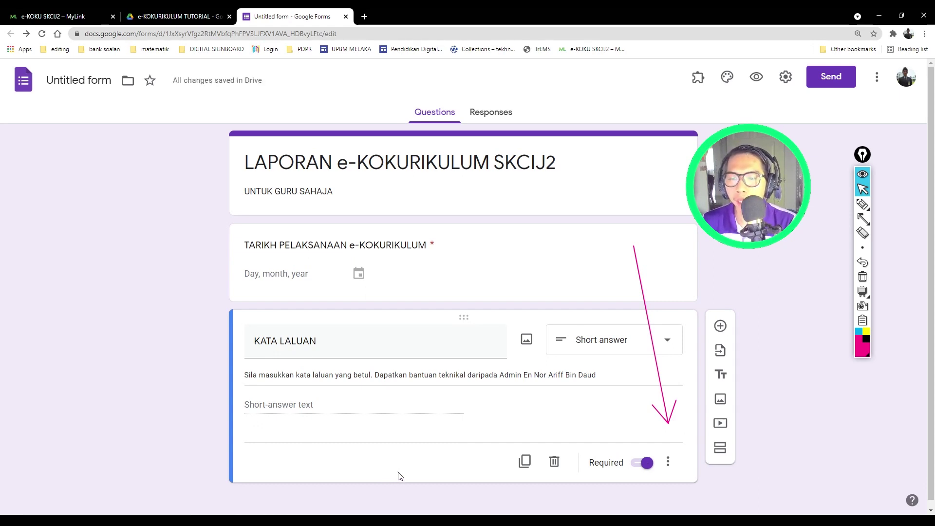
left_click(668, 464)
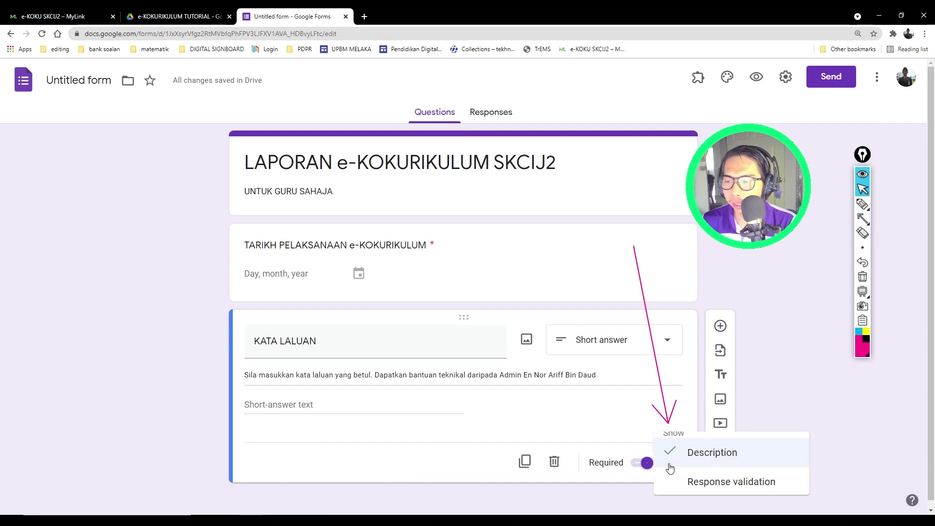
Step: Add Text > Contains response validation requiring answers to include the set password
left_click(793, 492)
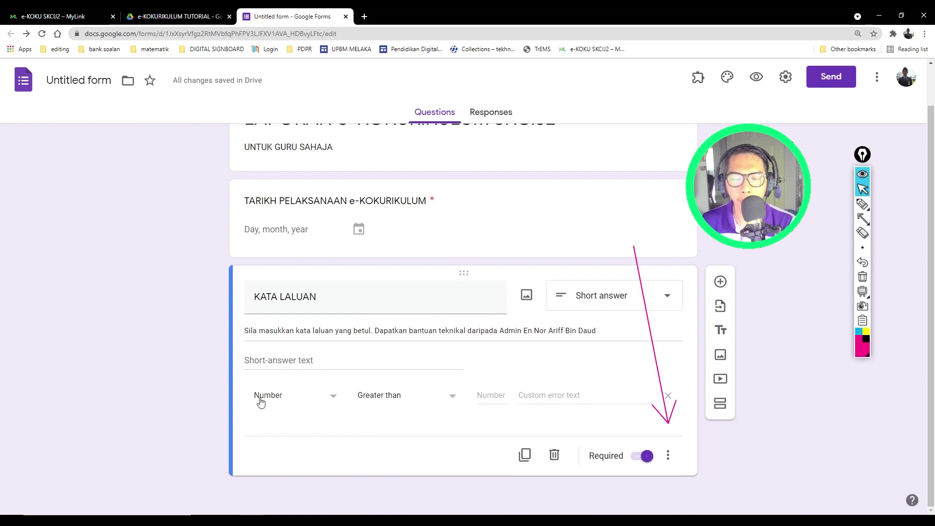
left_click(286, 400)
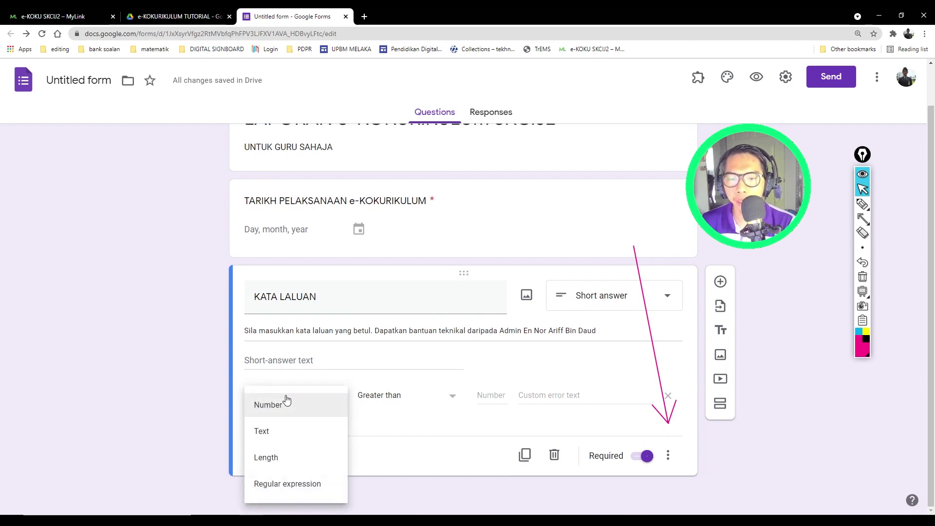
left_click(276, 442)
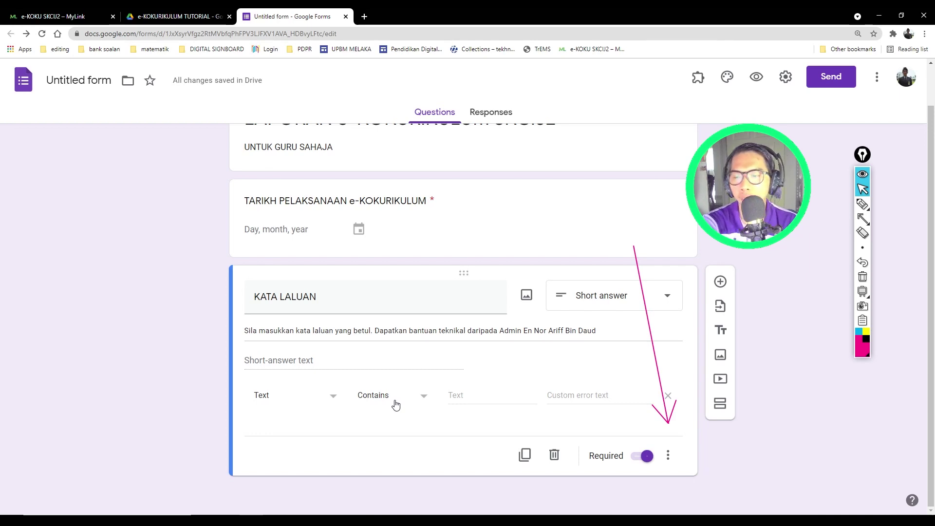
left_click(466, 395)
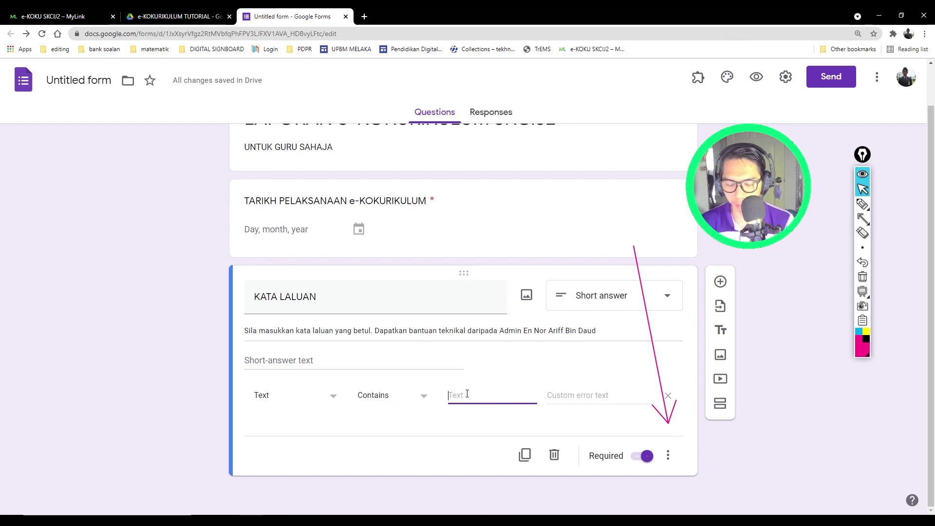
type("e")
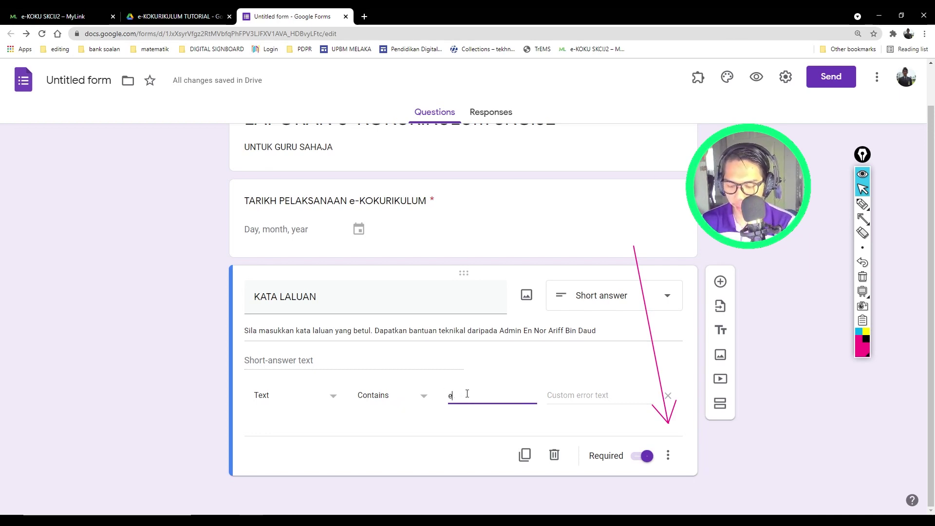
type("koku")
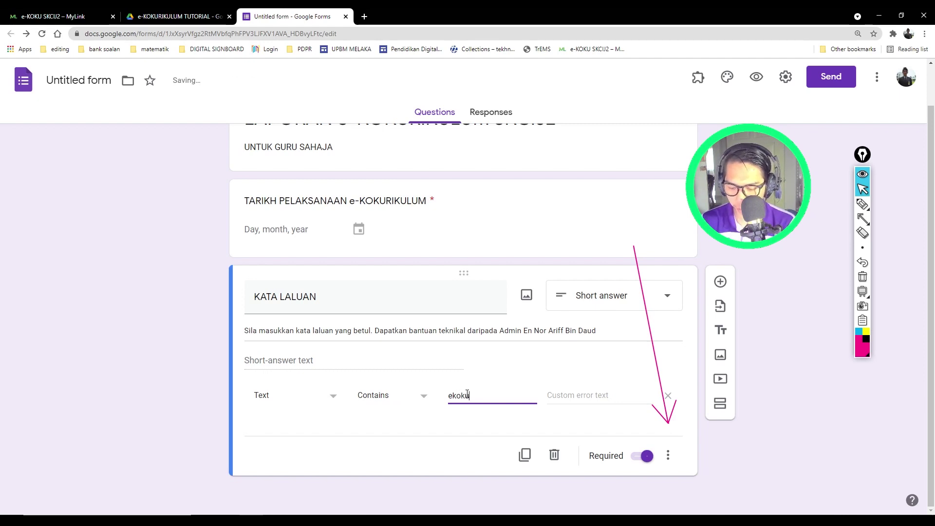
type("skcij2")
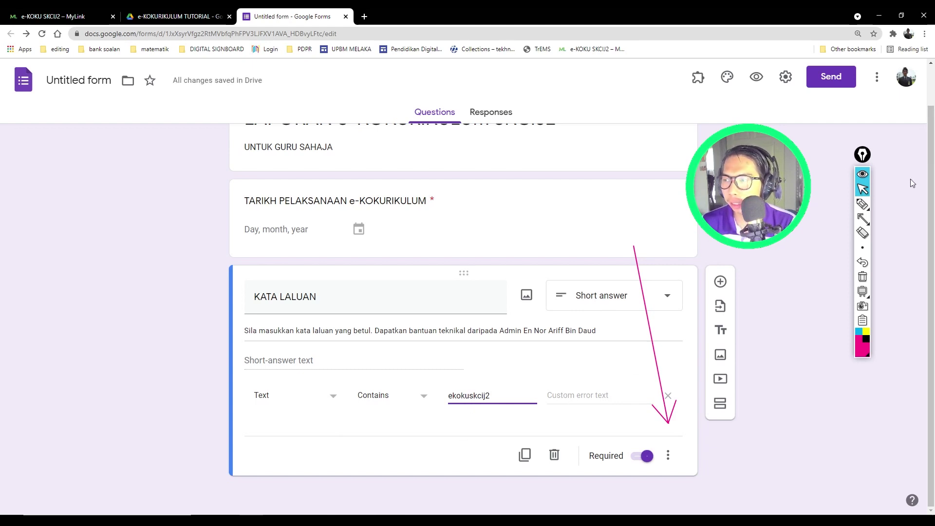
left_click(862, 233)
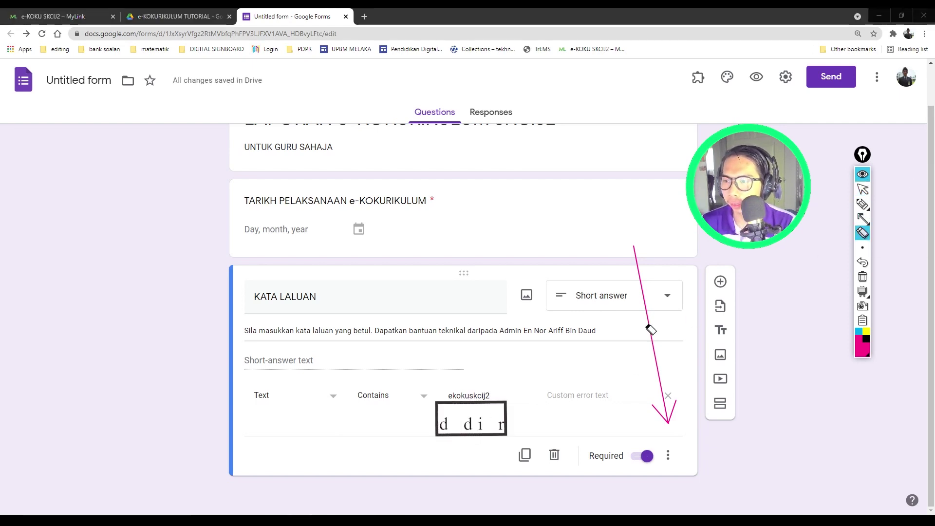
left_click(649, 329)
left_click(863, 219)
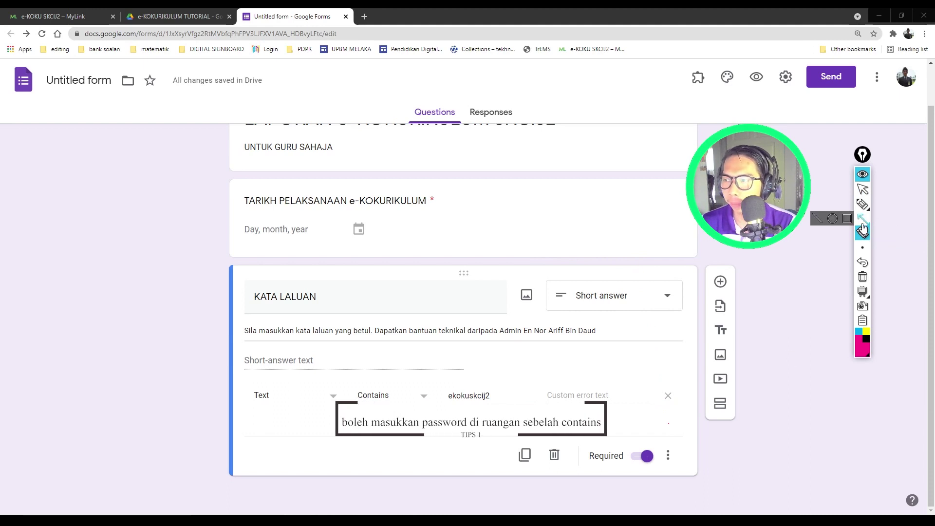
left_click(862, 189)
Step: Set the validation error message to 'Sila masukkan kata laluan yang betul'
left_click(569, 396)
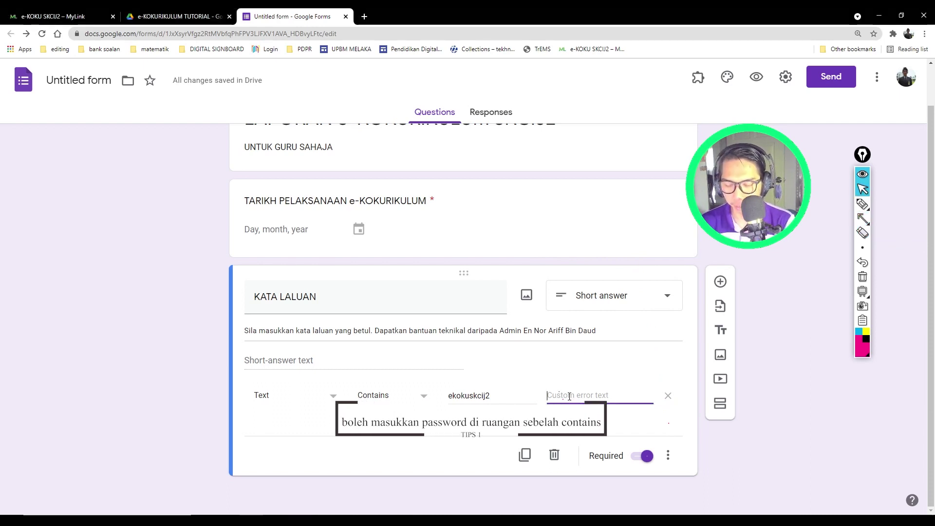
type("S")
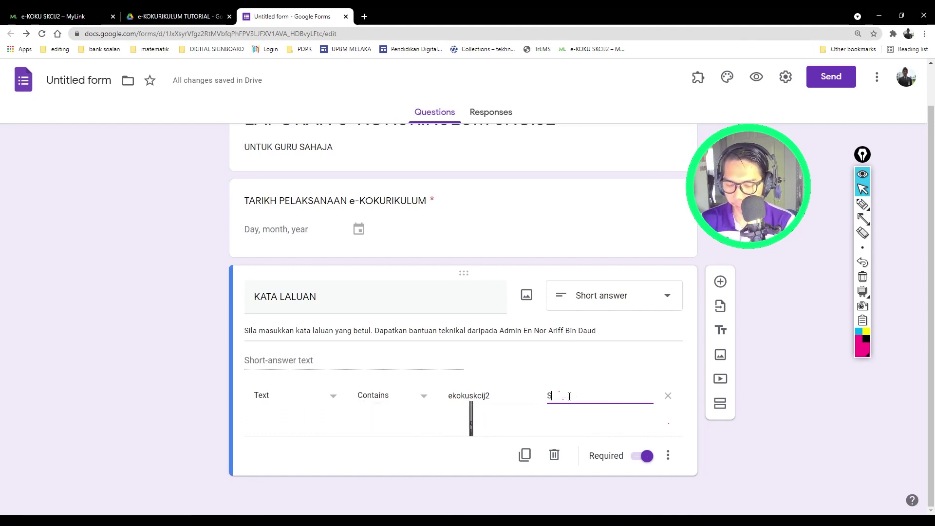
type("ila masukka")
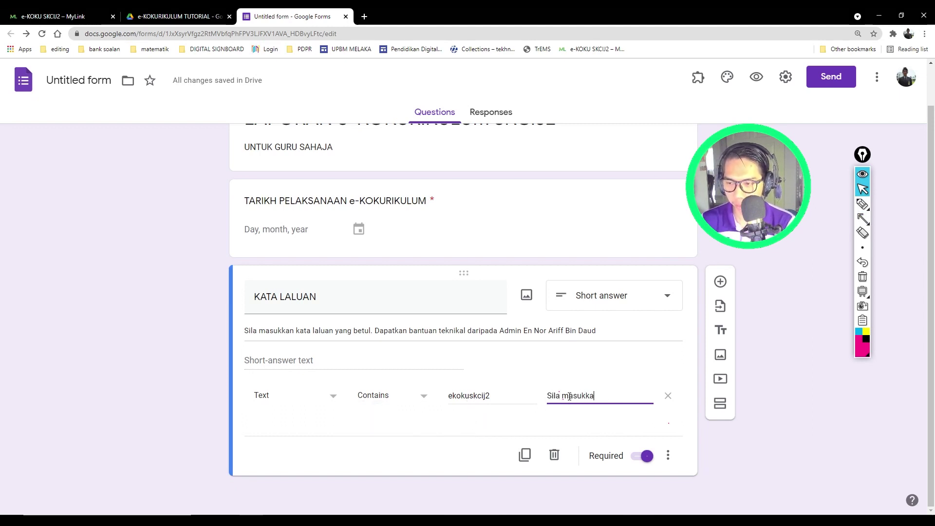
type("n kata k")
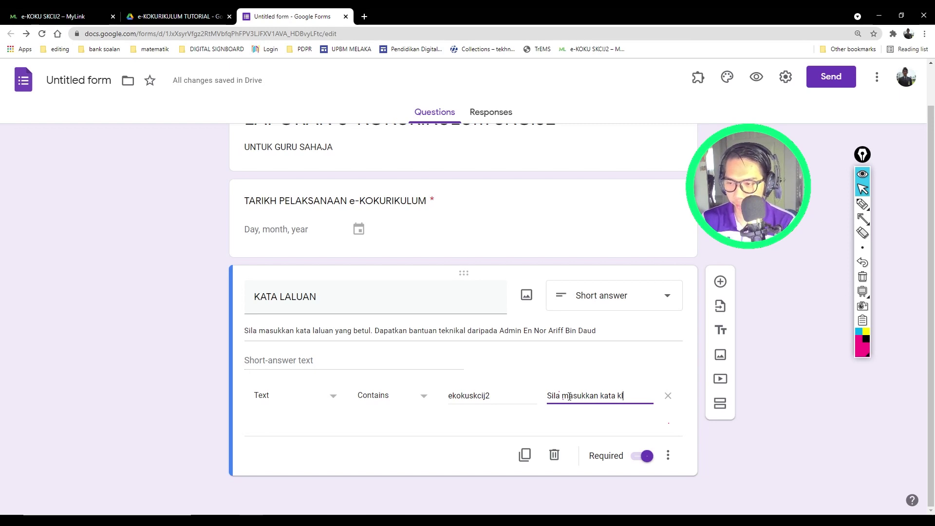
key("BackSpace")
type("lal")
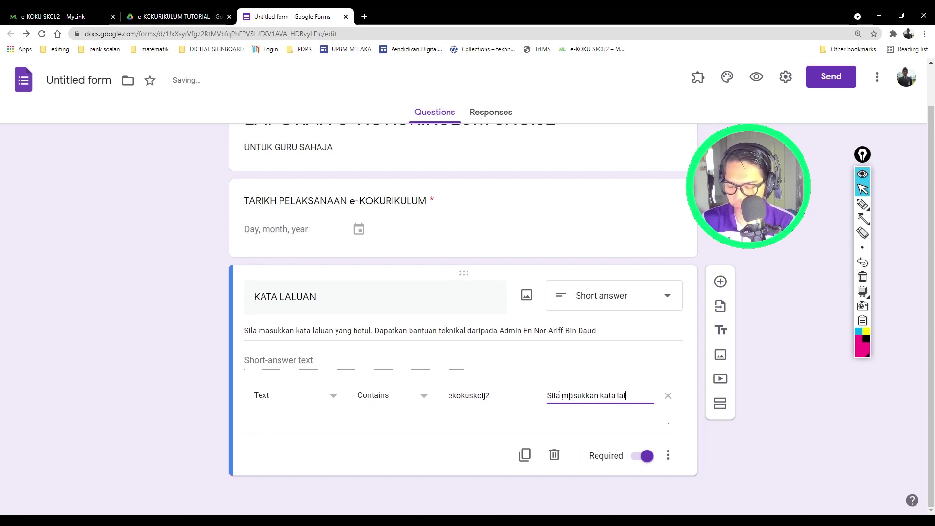
type("uan yang betu")
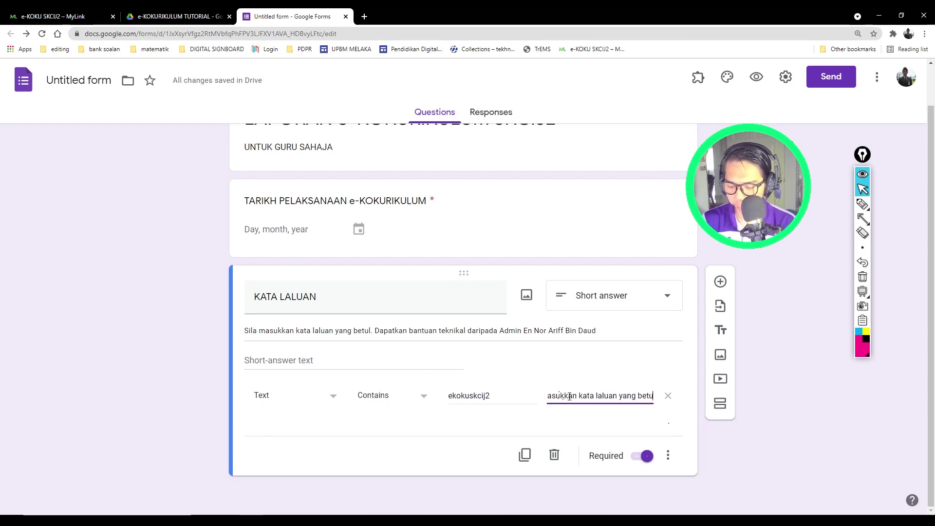
type("l.")
left_click(709, 421)
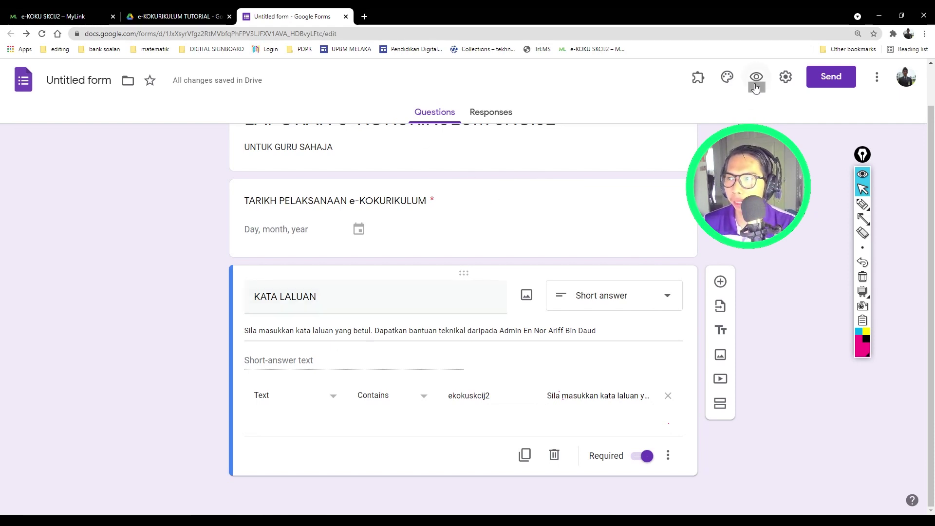
left_click(863, 219)
left_click_drag(795, 252, 756, 88)
Step: Open the form preview as respondents see it
left_click(863, 189)
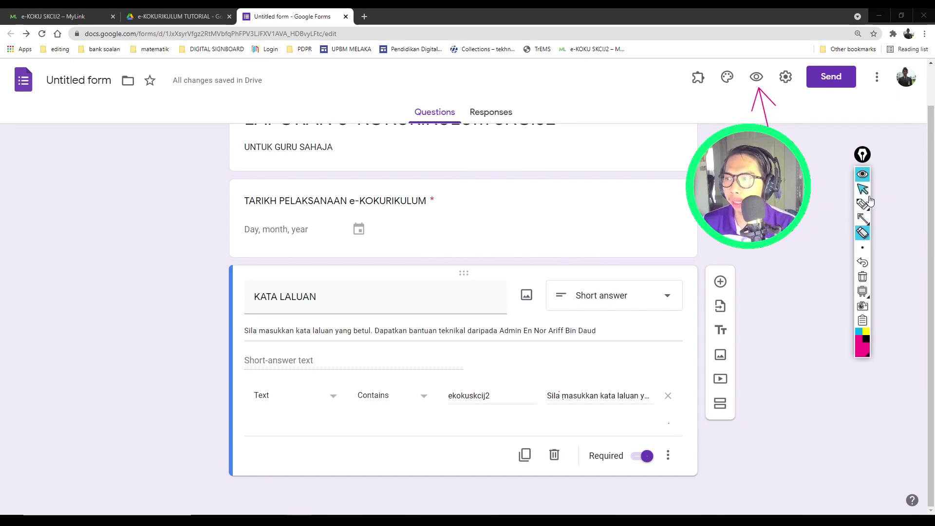
left_click(756, 77)
left_click(863, 232)
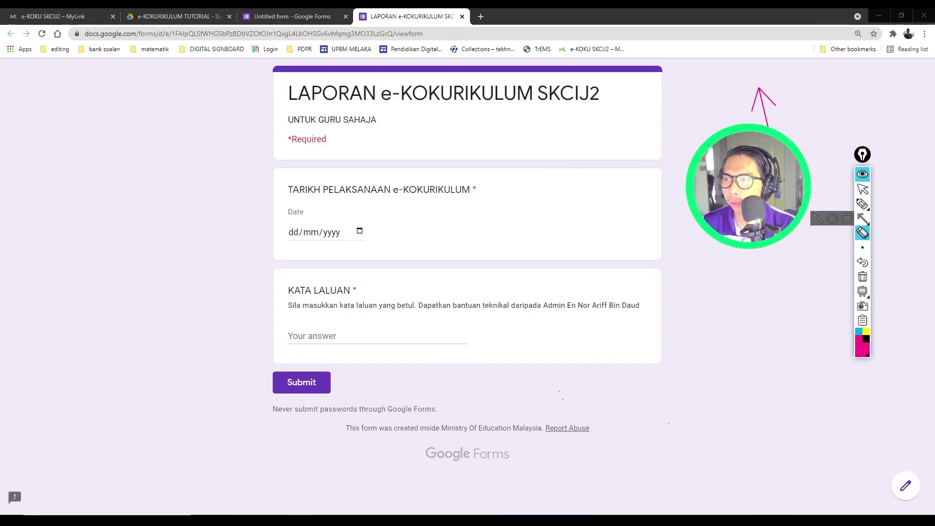
left_click(863, 189)
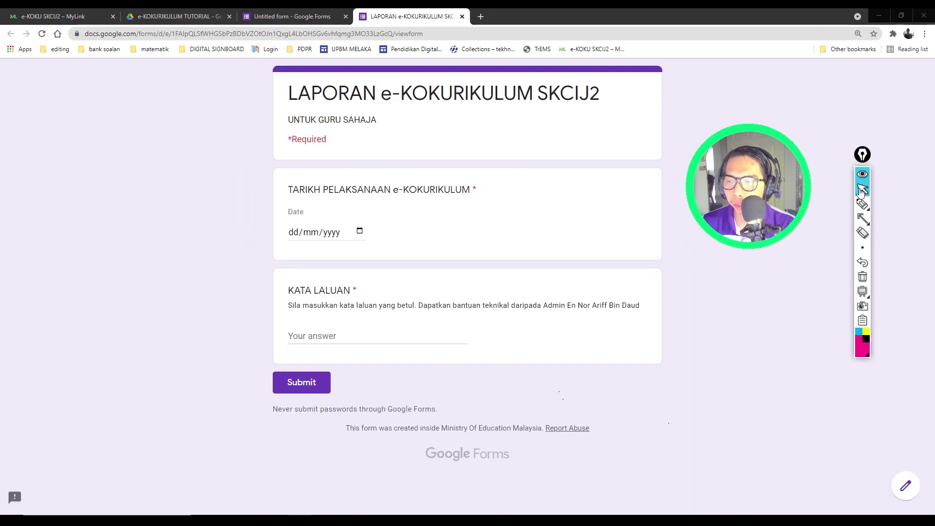
Step: Pick 10/07/2021 as the activity date and enter a test password
left_click(359, 231)
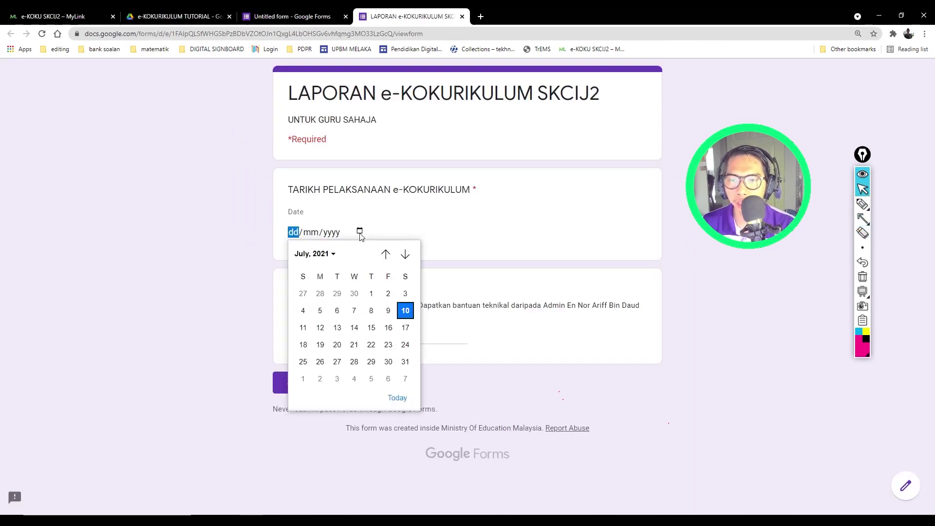
left_click(405, 310)
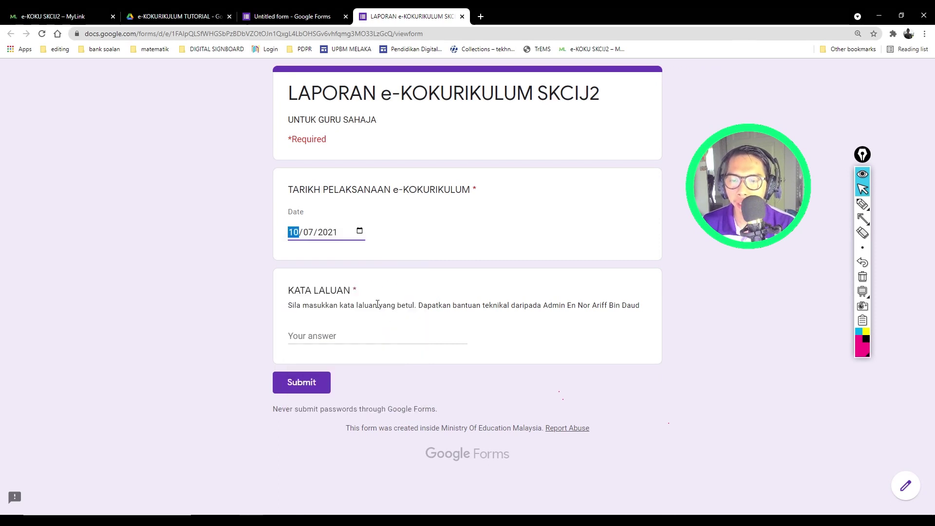
left_click(331, 338)
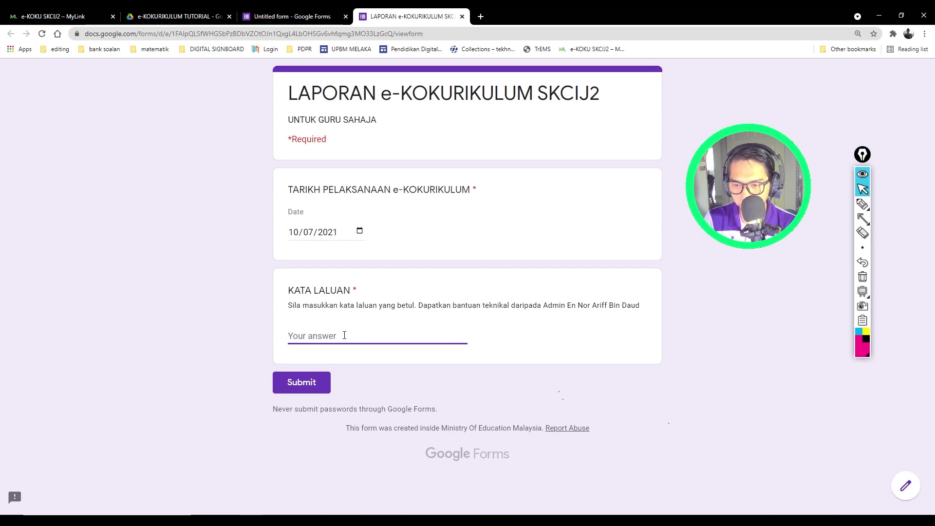
type("EKOKU")
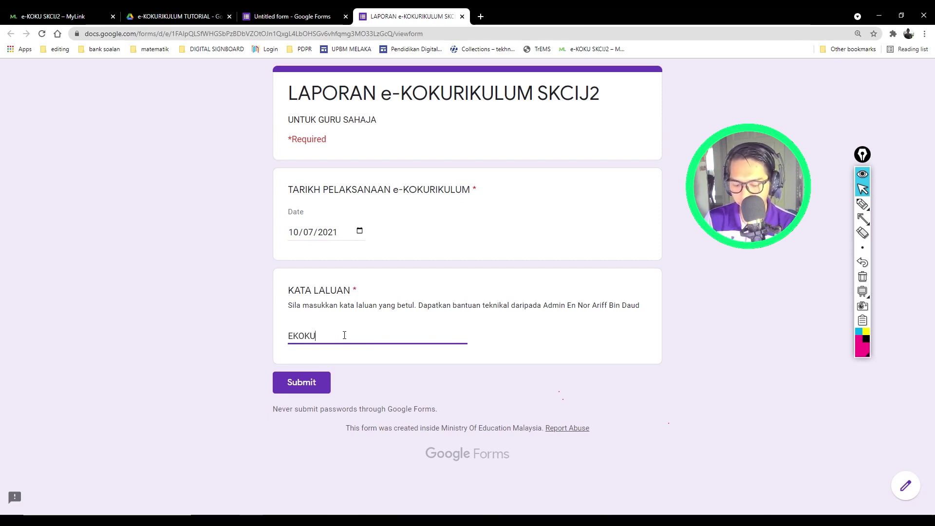
type("SKCIJ2")
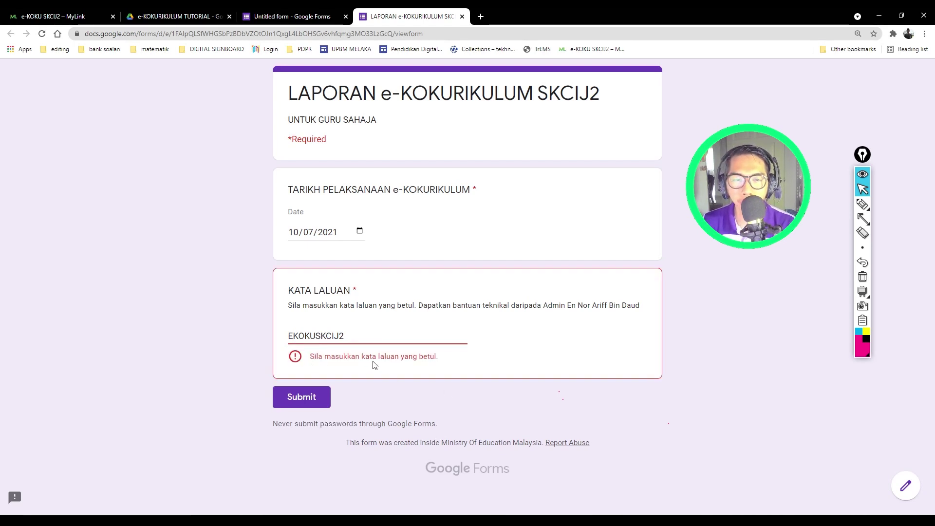
Step: Try submitting the filled-in test response; the password is rejected
left_click(304, 396)
left_click(302, 397)
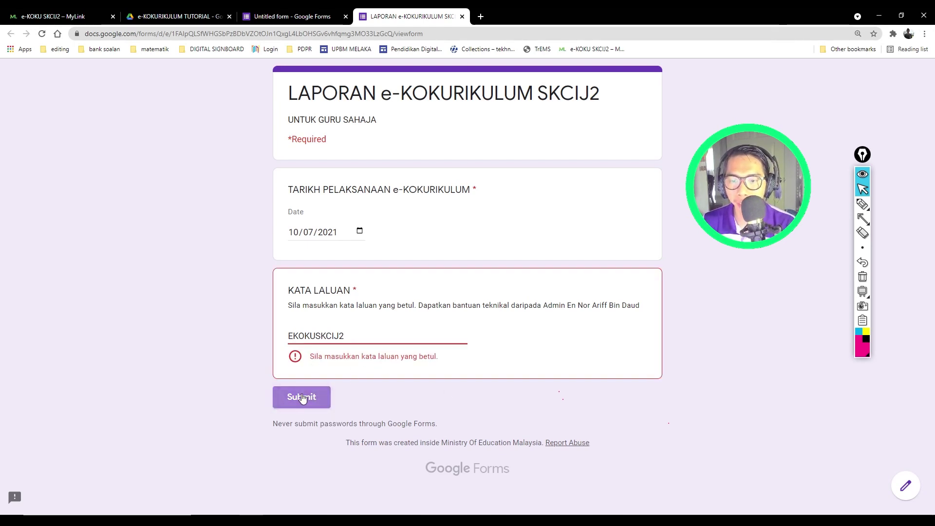
left_click(303, 398)
left_click(305, 398)
left_click(308, 399)
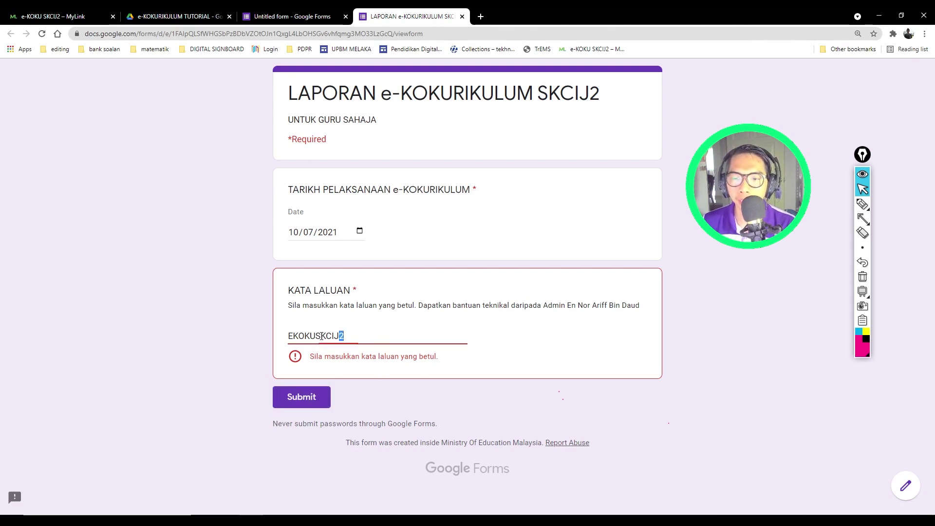
Step: Replace the rejected password with the same password typed in lowercase
left_click_drag(344, 336, 239, 335)
type("E")
key("BackSpace")
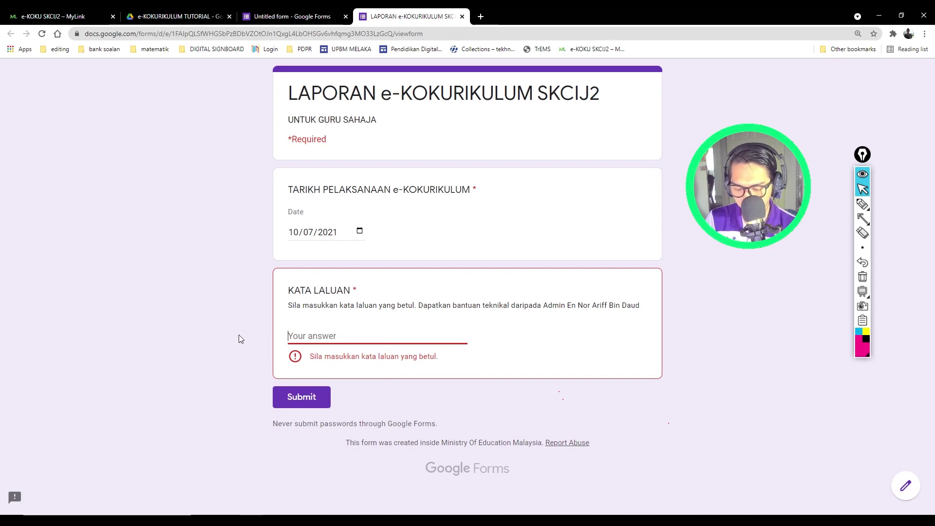
type("ekoku")
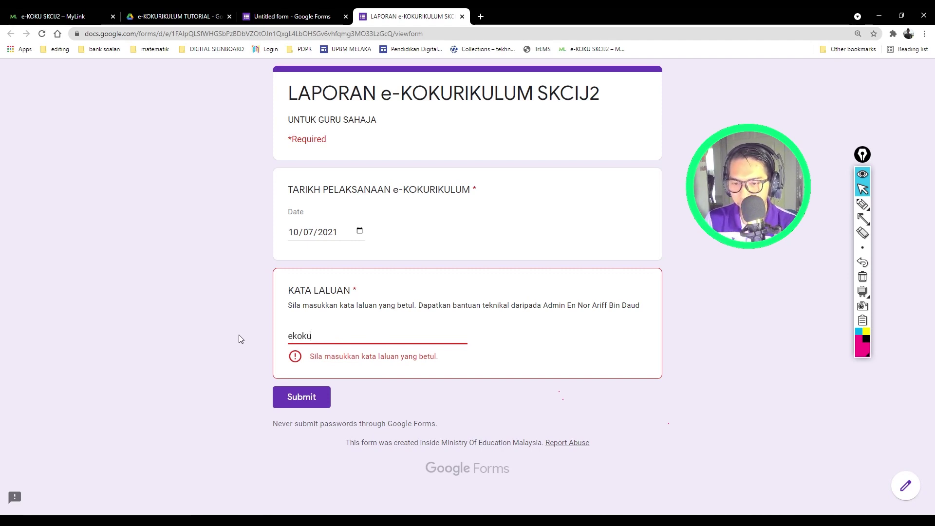
type("skcij2")
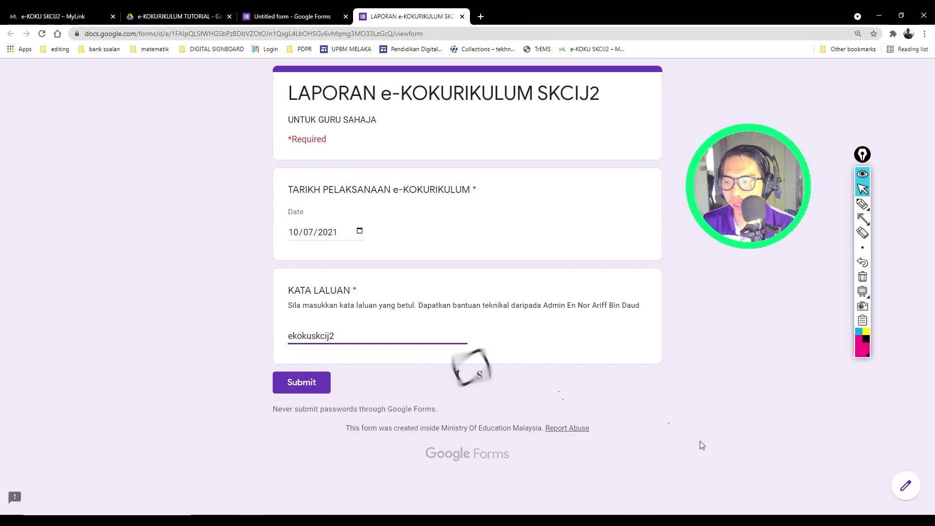
Step: Quit Telegram from the system tray and close the form preview tab
left_click(820, 519)
right_click(838, 489)
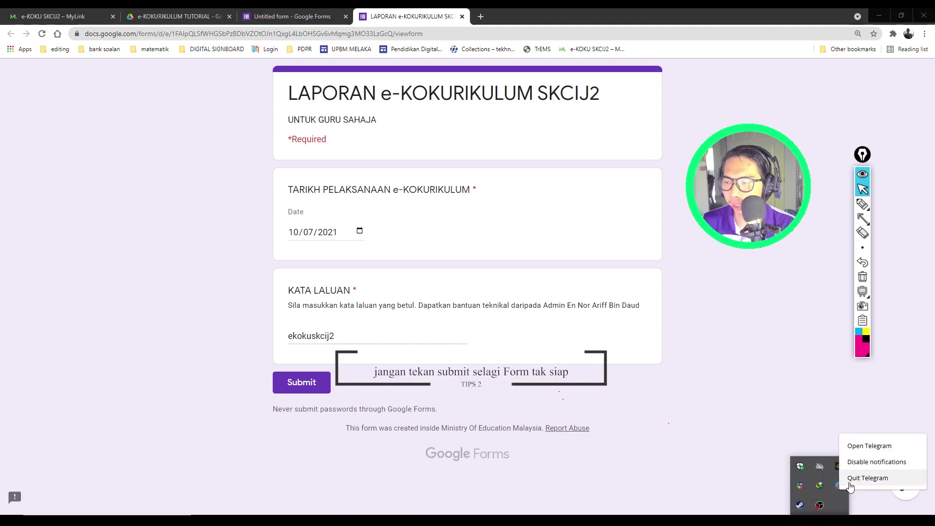
left_click(851, 480)
left_click(692, 520)
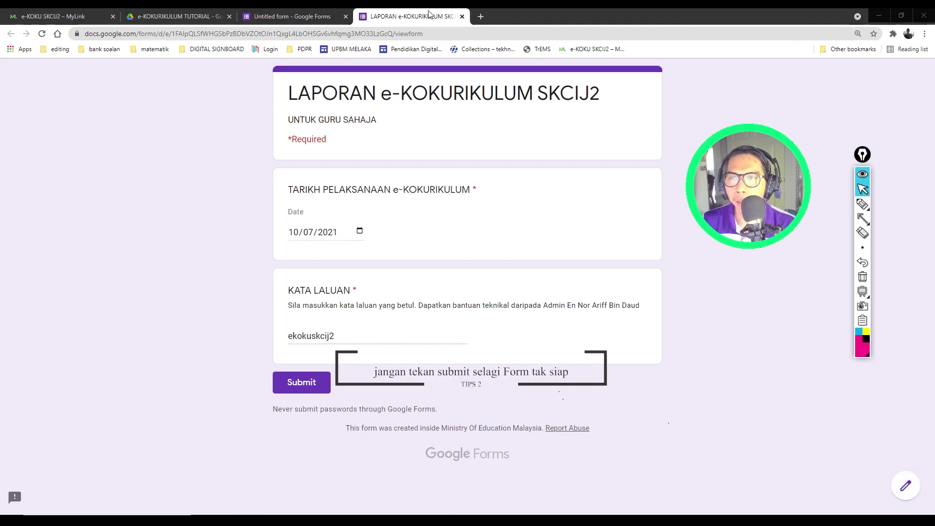
left_click(462, 16)
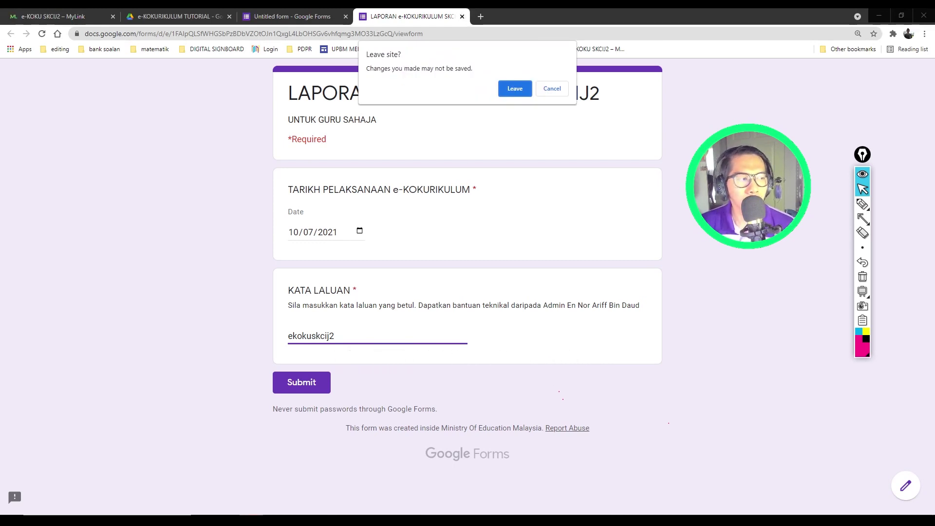
Step: Confirm Leave to close the preview and get back to the KATA LALUAN question in the editor
left_click(529, 88)
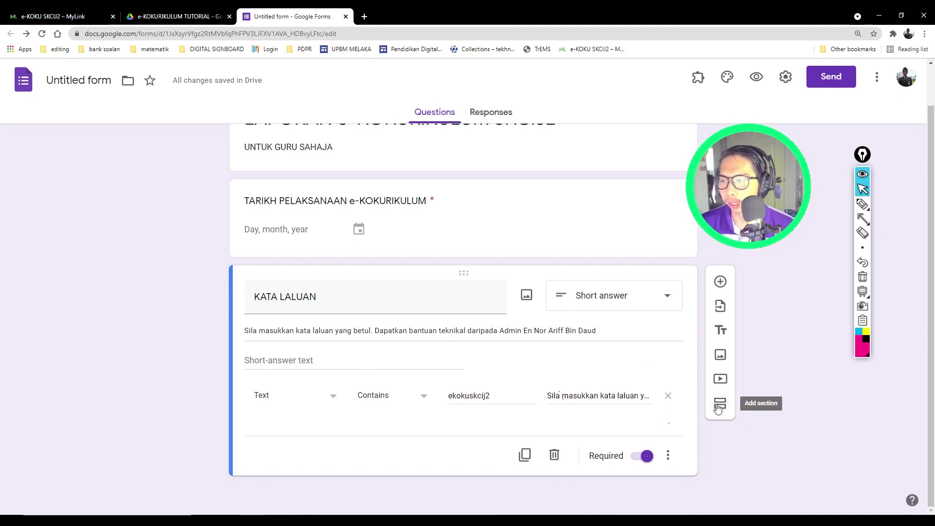
left_click(865, 221)
mouse_move(810, 288)
left_mouse_down()
mouse_move(728, 394)
mouse_move(731, 403)
left_mouse_up()
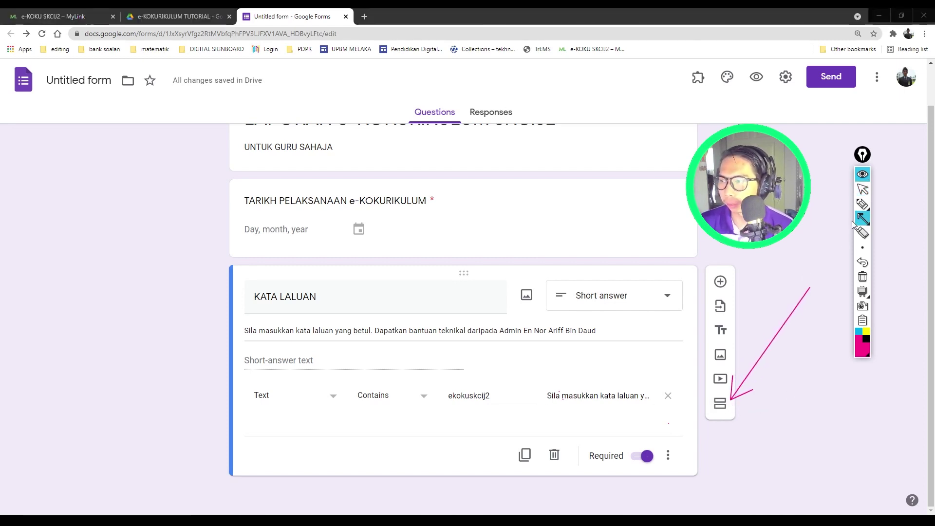
left_click(862, 189)
Step: Add a new section after the KATA LALUAN password question
left_click(720, 403)
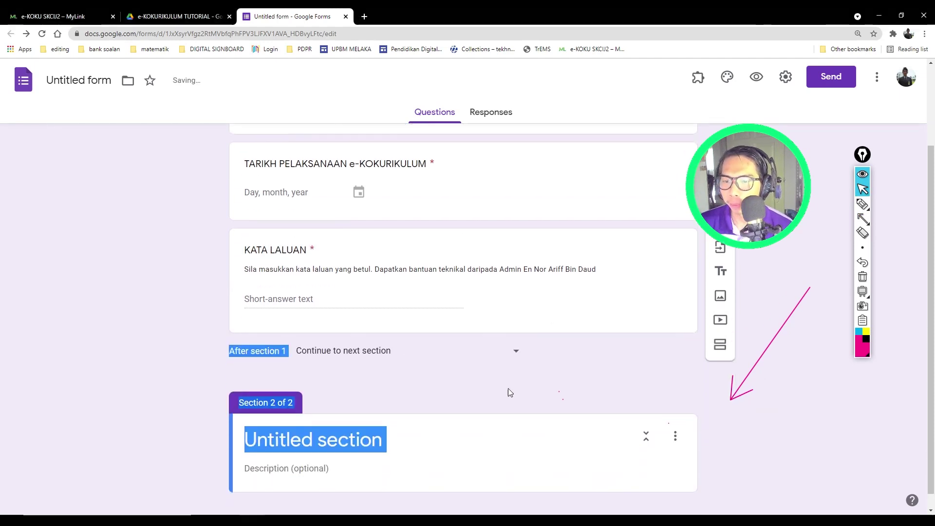
left_click(862, 232)
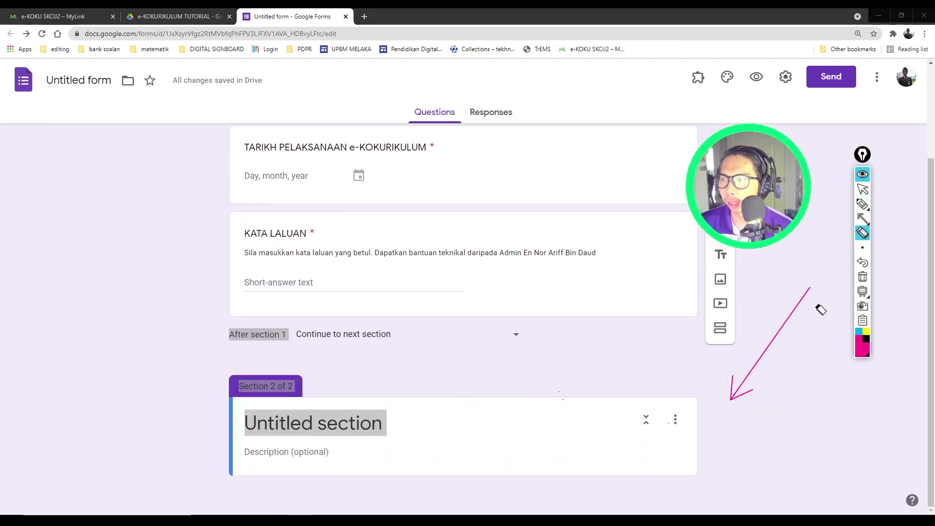
left_click(781, 330)
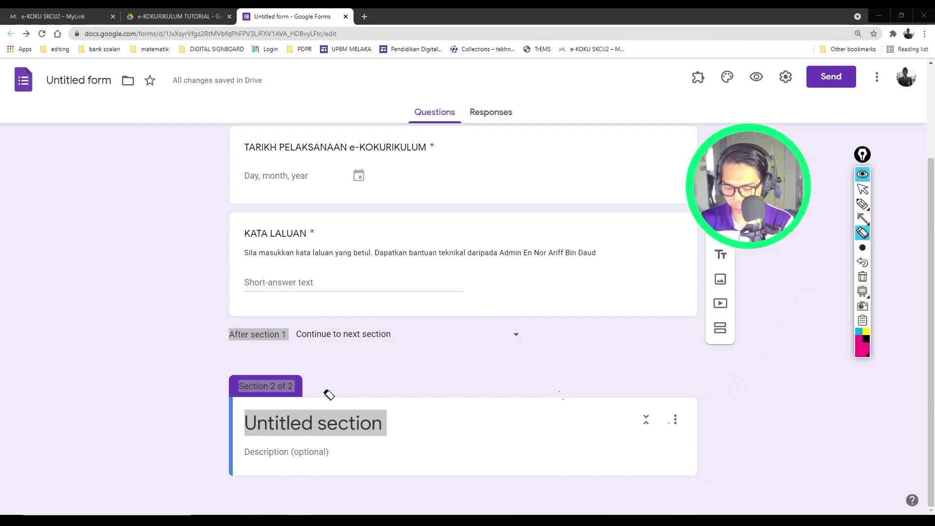
left_click(862, 189)
Step: Title the new section 'MAKLUMAT UNIT / KELAB & PERSATUAN'
left_click(333, 429)
type("mak")
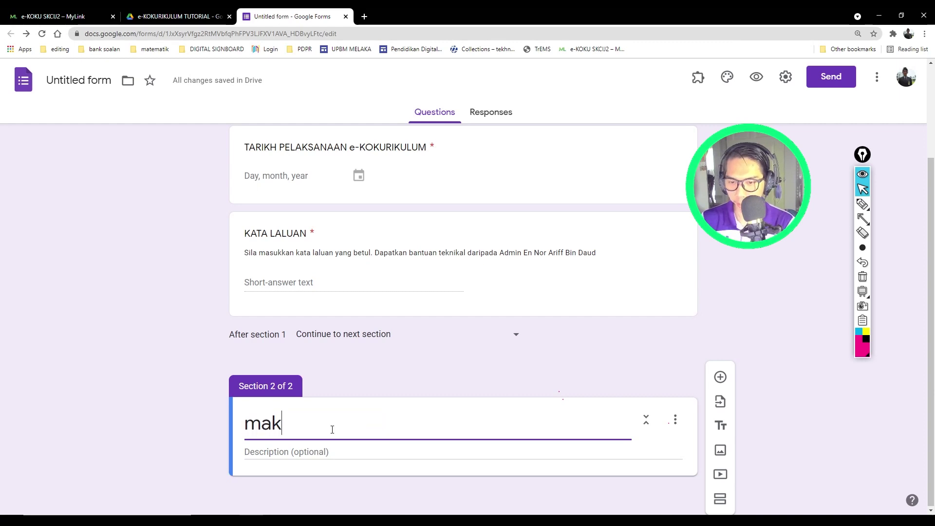
key("BackSpace")
key("BackSpace")
key("BackSpace")
type("MAKLUMAT")
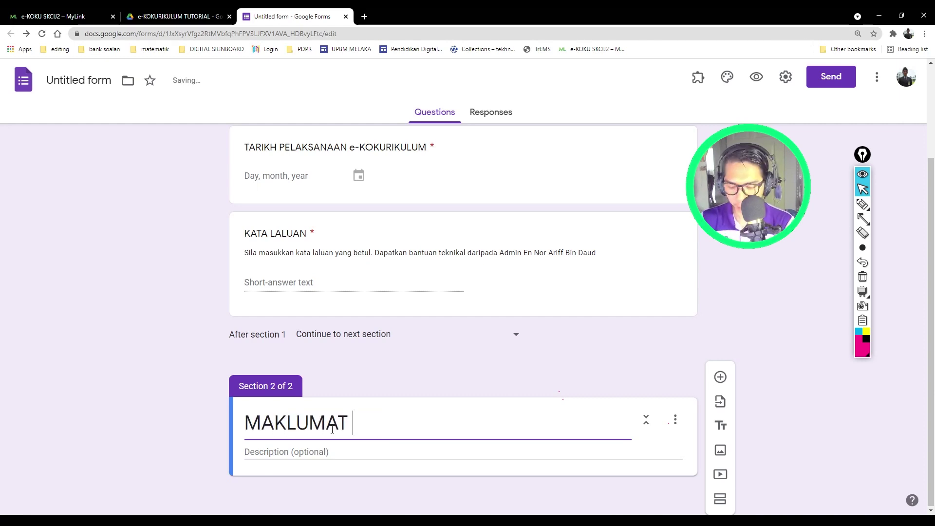
type(" UNIT/")
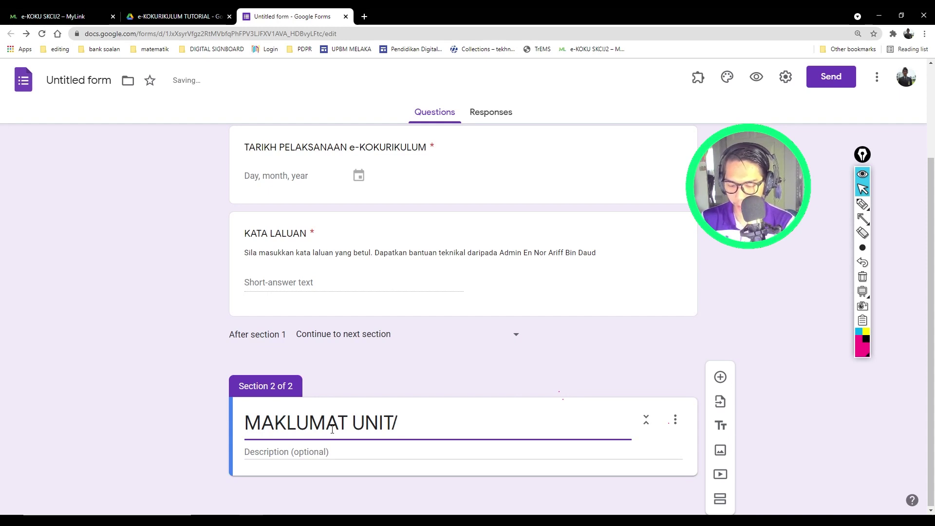
type("KEL")
key("BackSpace")
key("BackSpace")
type("KELA")
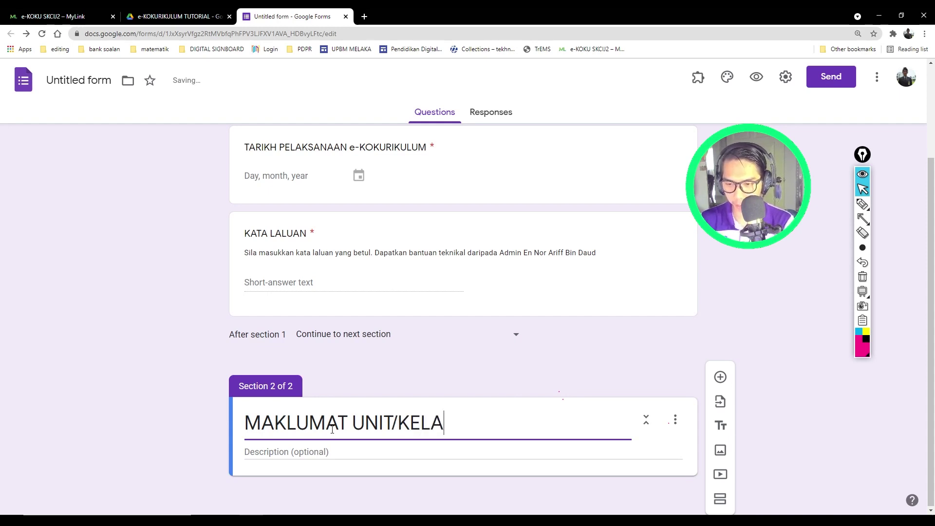
type("B &")
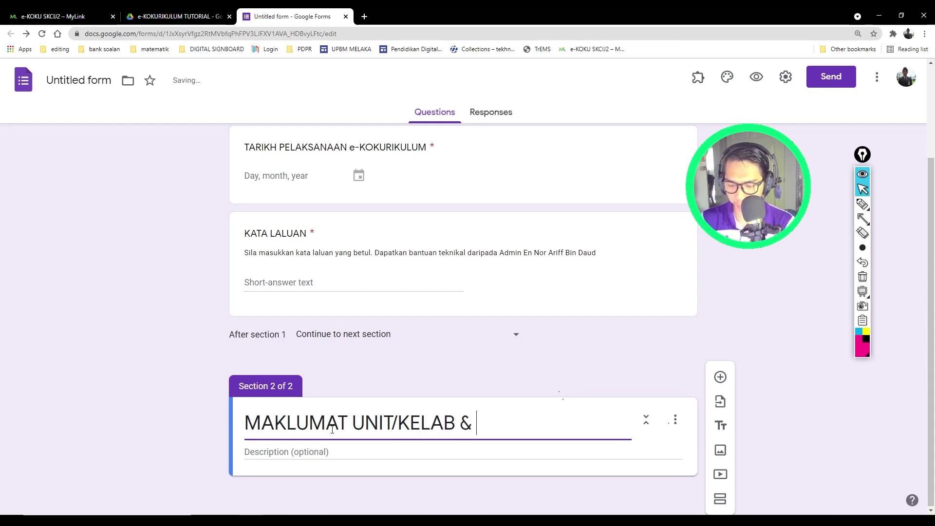
type(" PERSATUAN")
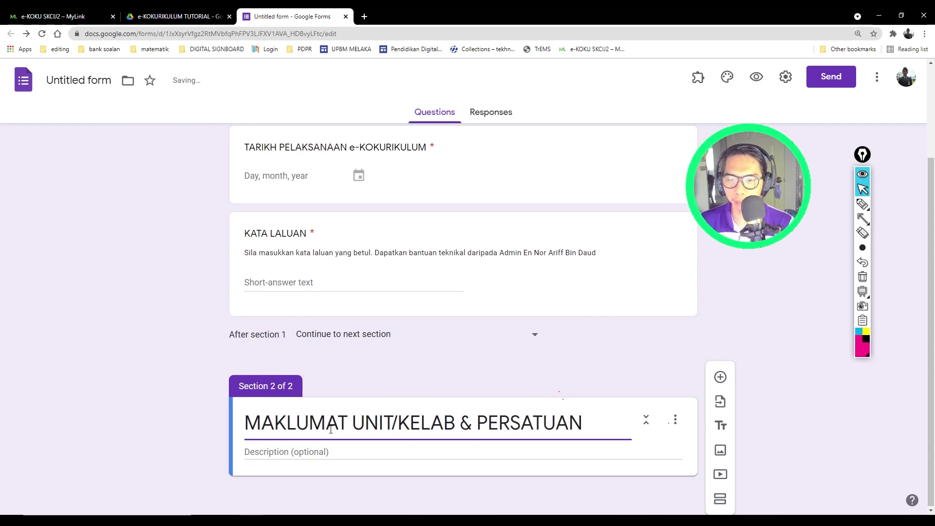
left_click(159, 396)
triple_click(393, 422)
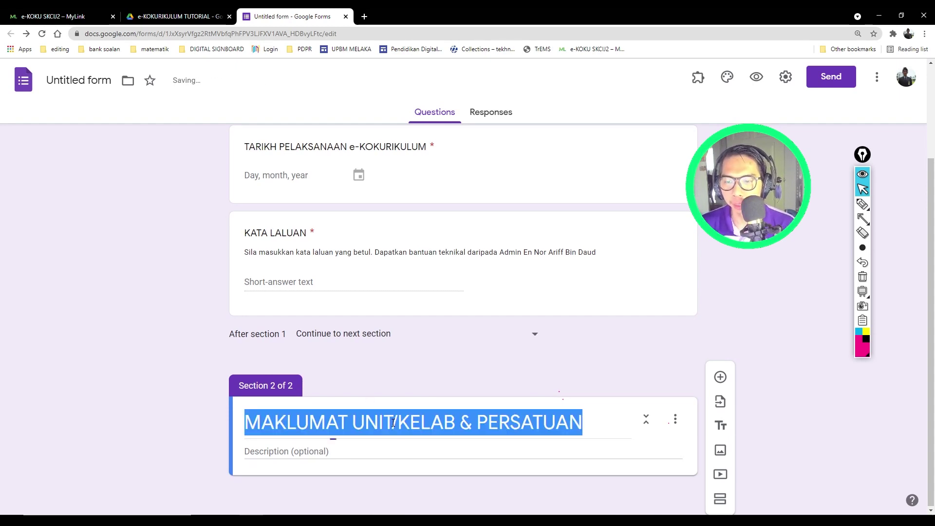
left_click(393, 423)
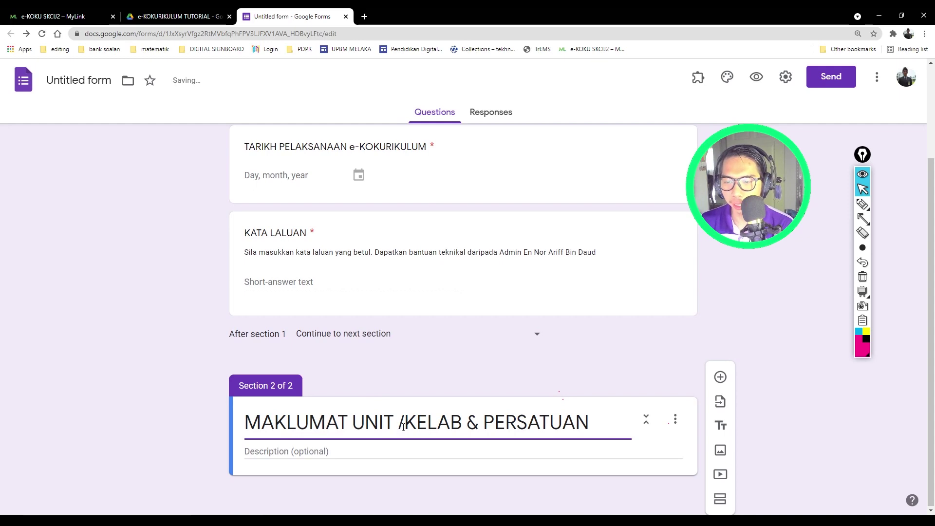
key("Right")
left_click(215, 404)
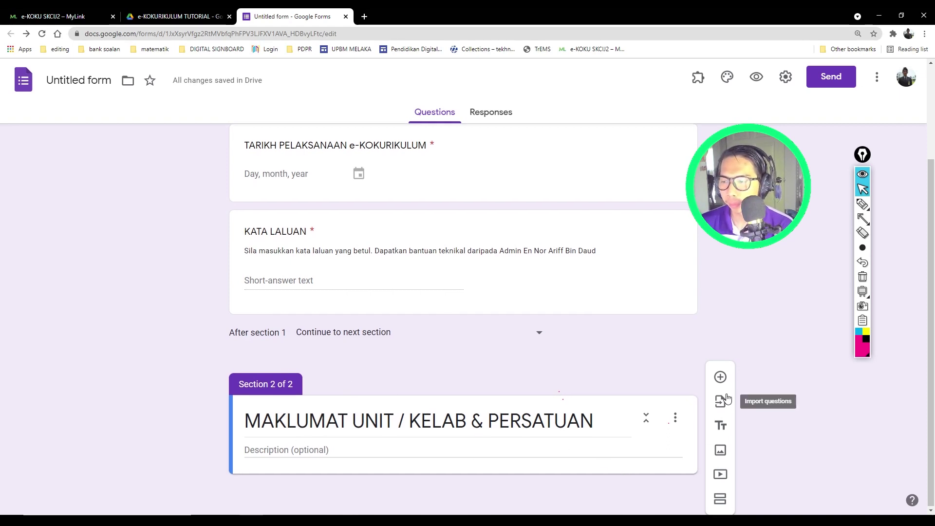
Step: Add a multiple-choice question JENIS with first choice KELAB & PERSATUAN
left_click(720, 377)
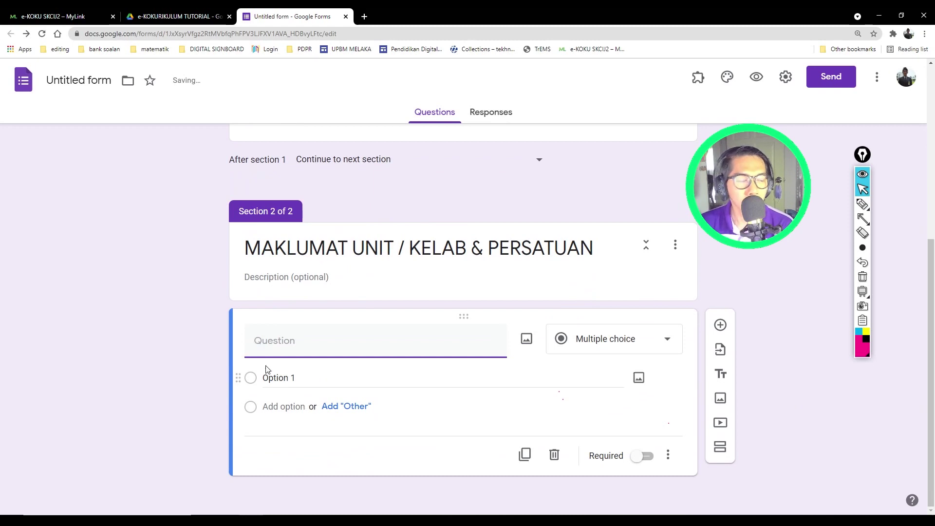
type("JENISD")
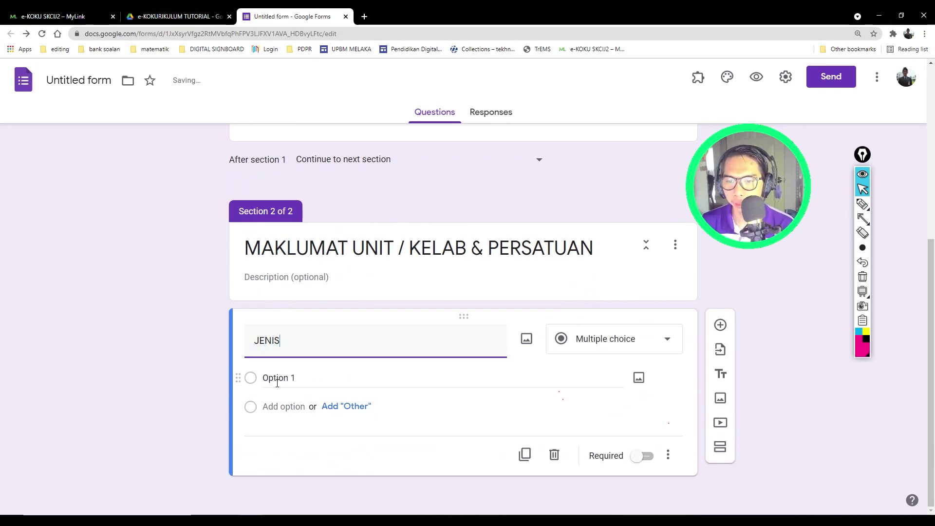
left_click(287, 379)
type("KELA")
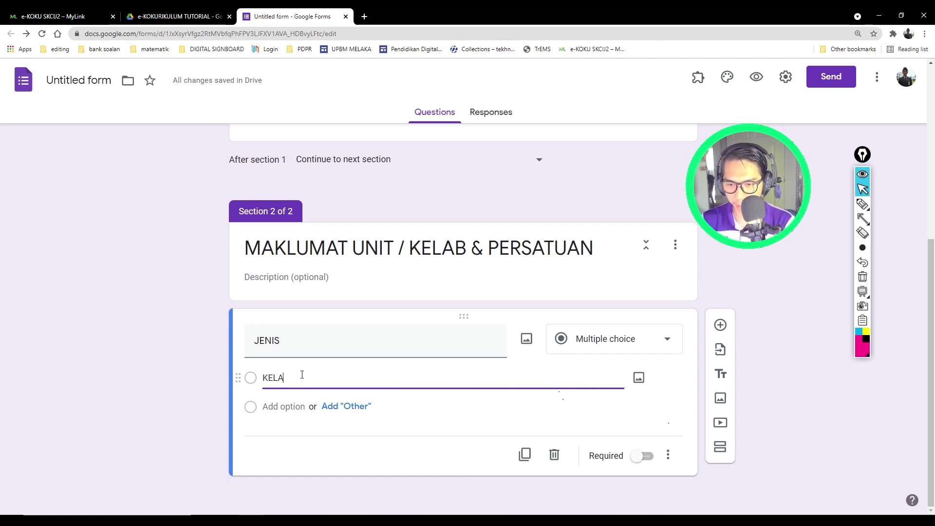
type("B & PE")
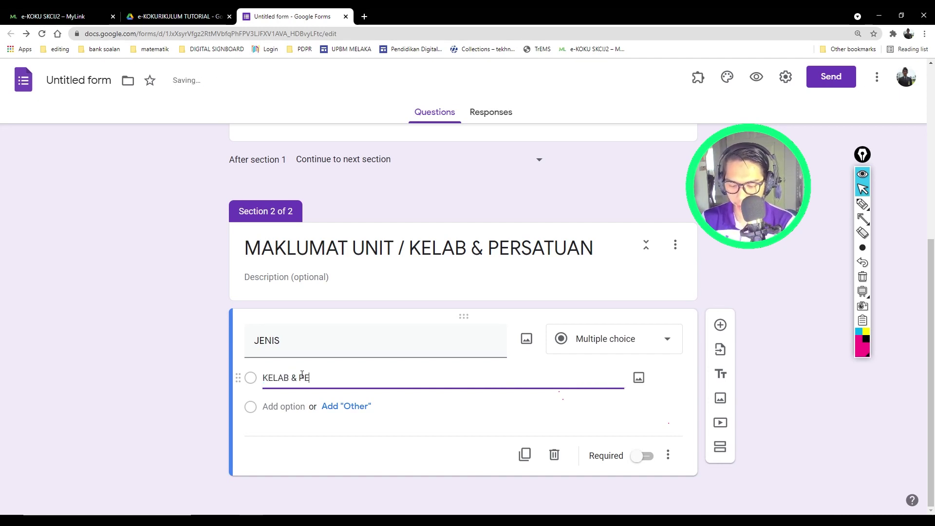
type("RSATUAN")
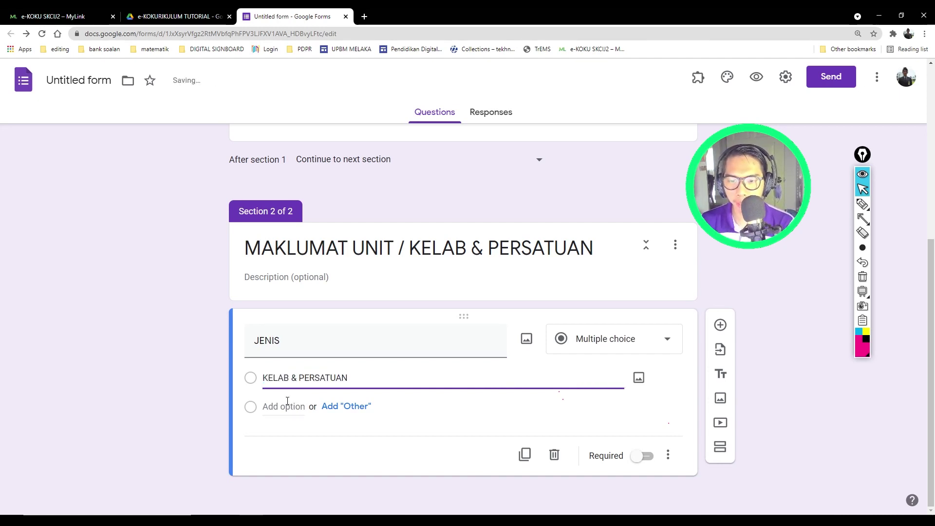
Step: Add BADAN BERUNIFORM as the second choice and mark the question required
left_click(287, 404)
type("BAD")
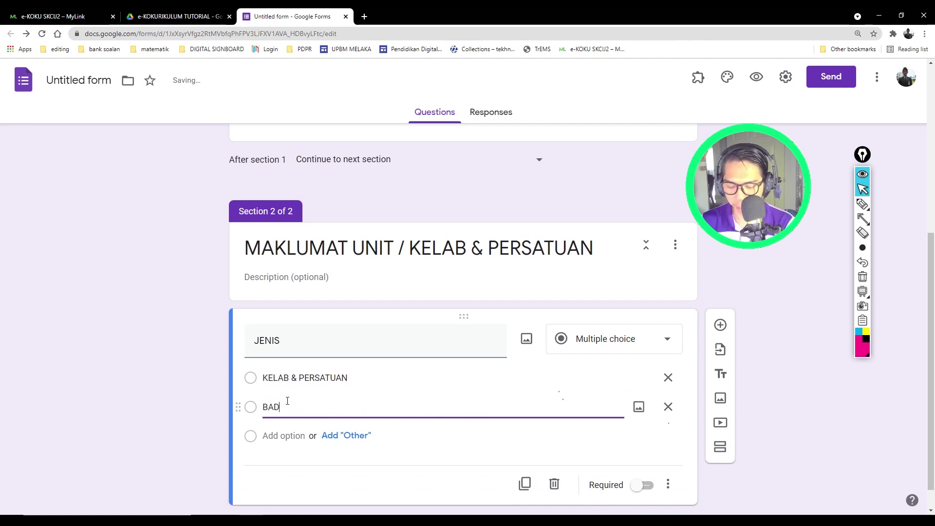
type("AN BERUNIFORM")
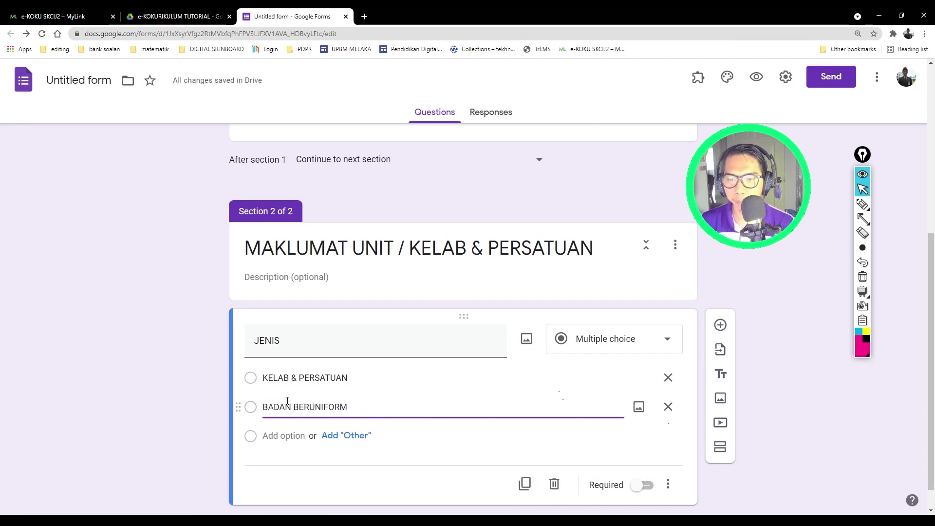
left_click(174, 401)
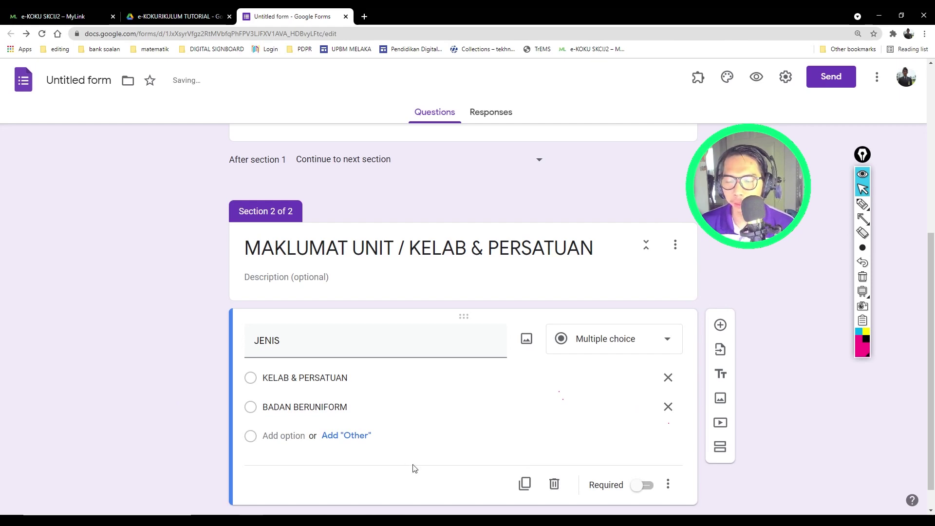
scroll(487, 468, "down", 1)
left_click(647, 456)
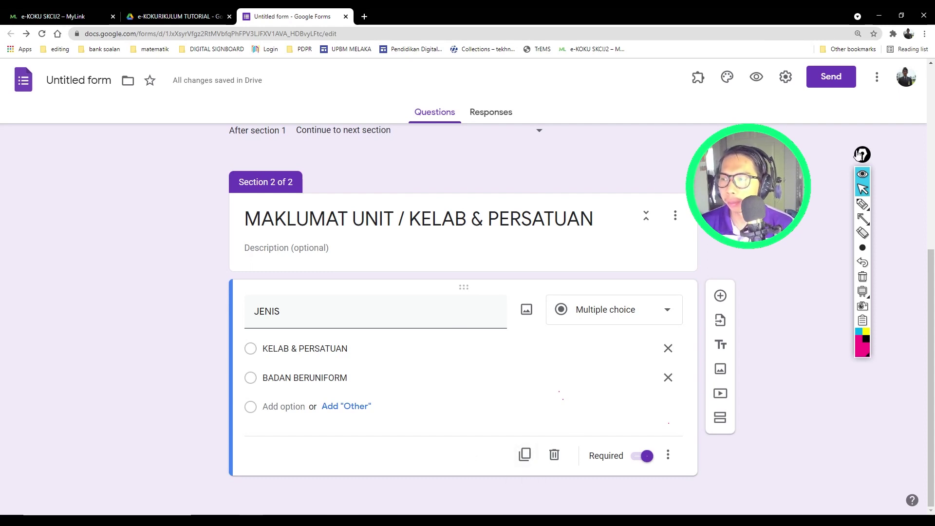
Step: Insert a third section below the MAKLUMAT UNIT / KELAB & PERSATUAN section
left_click(862, 219)
left_click_drag(807, 328, 734, 417)
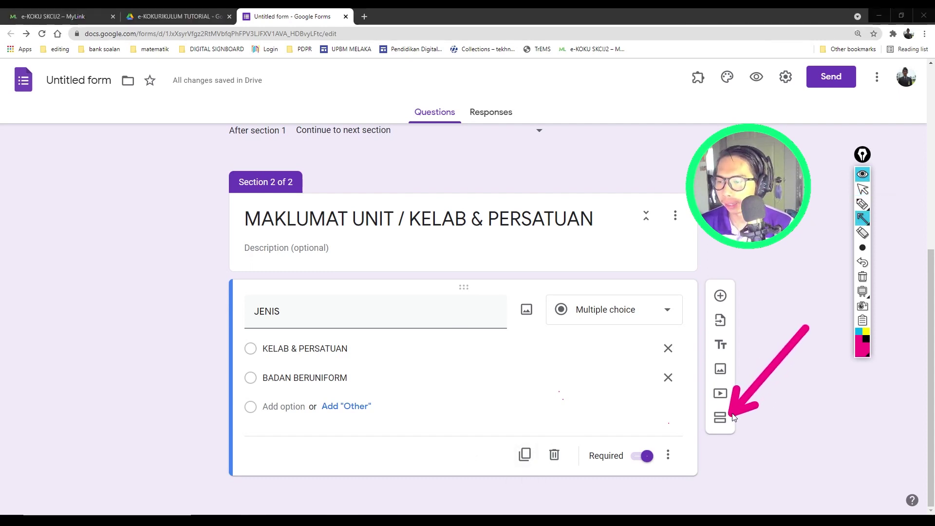
left_click(863, 248)
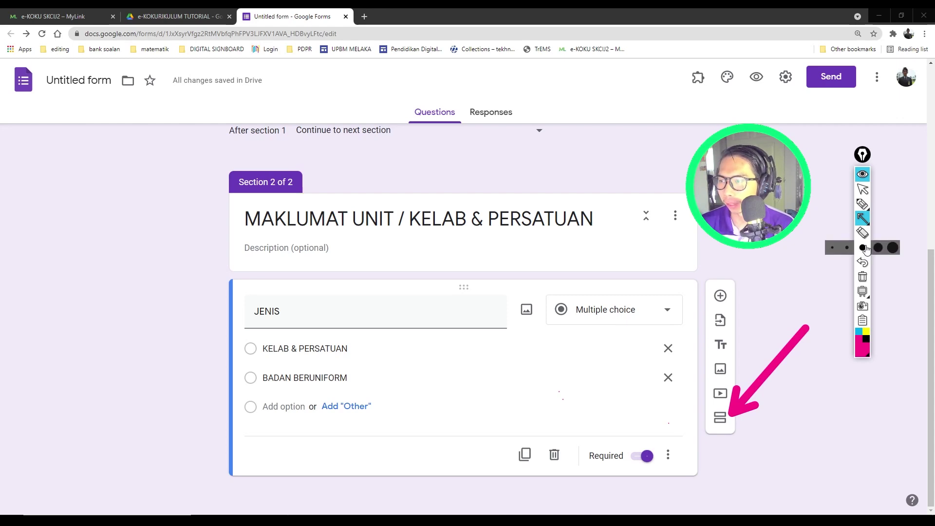
left_click(833, 248)
left_click(862, 233)
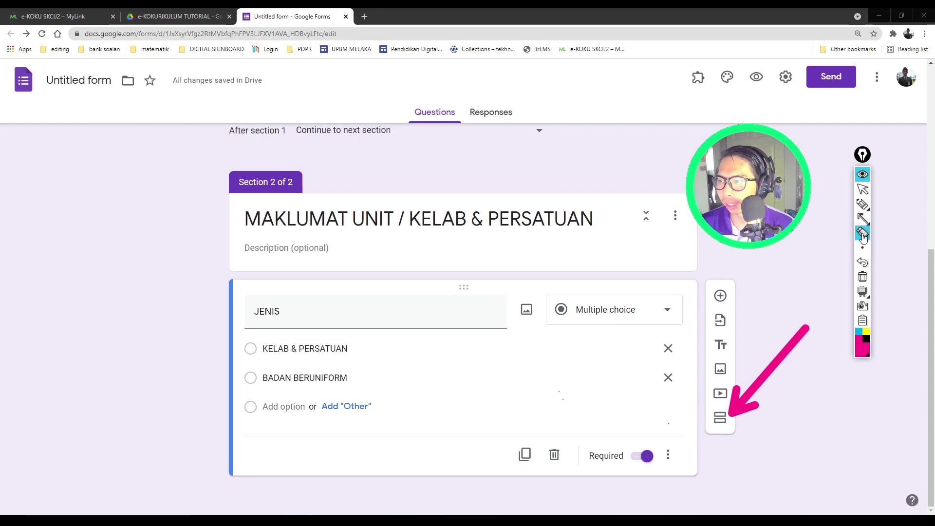
left_click(806, 338)
left_click(862, 189)
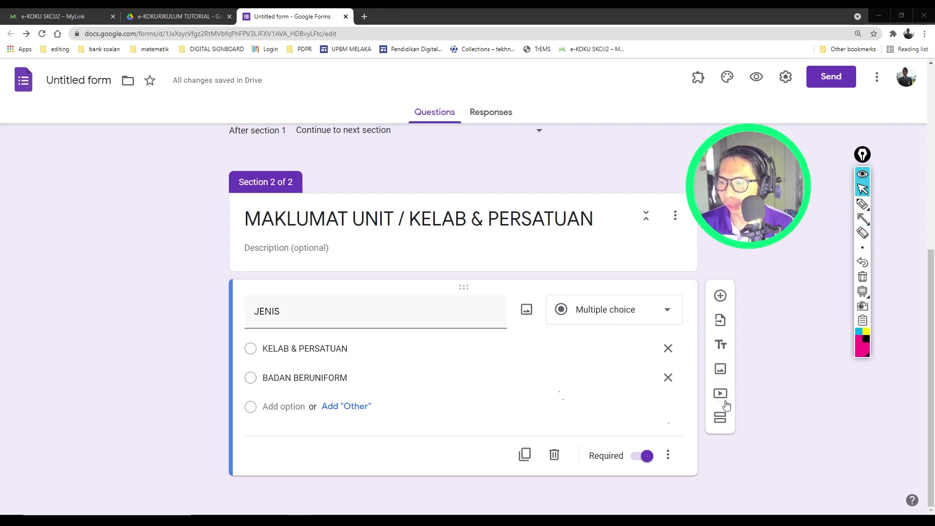
left_click(720, 417)
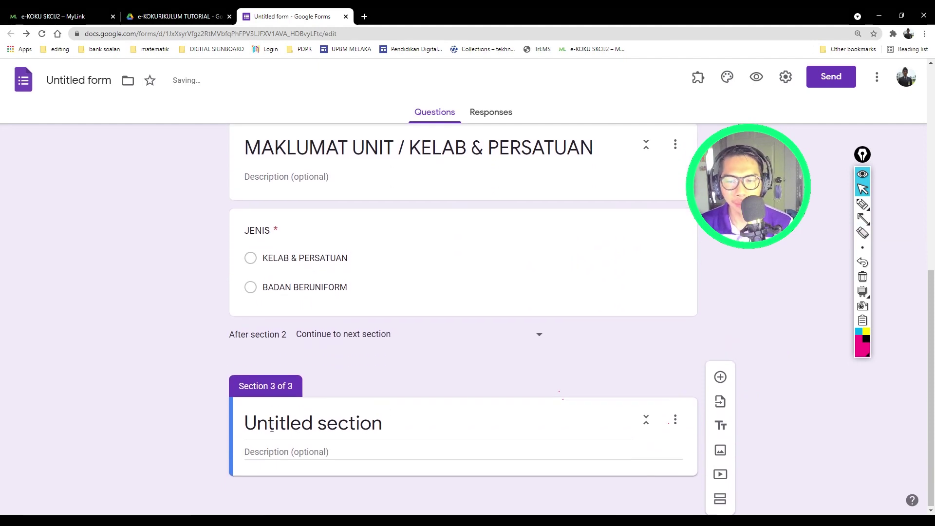
Step: Rename the untitled third section to 'KELAB & PERSATUAN'
left_click(282, 414)
type("KE")
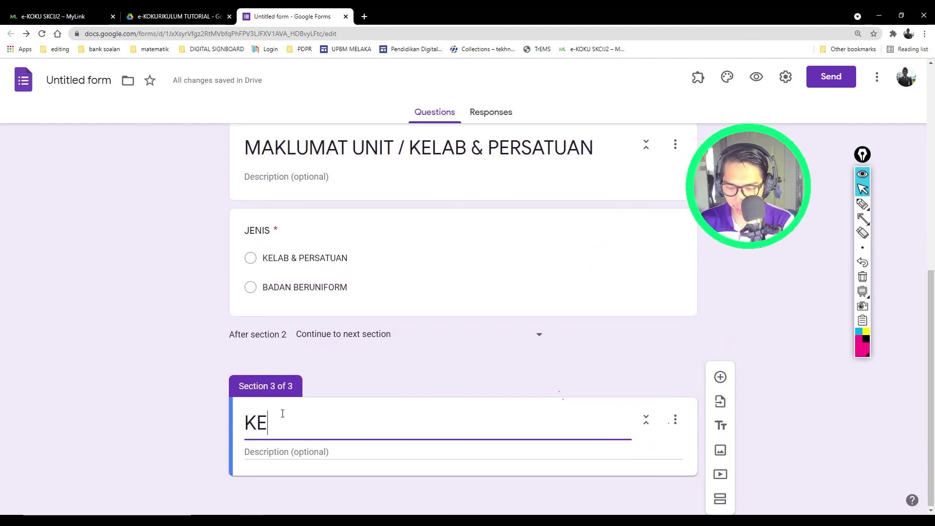
type("LAB & PERSATUAN")
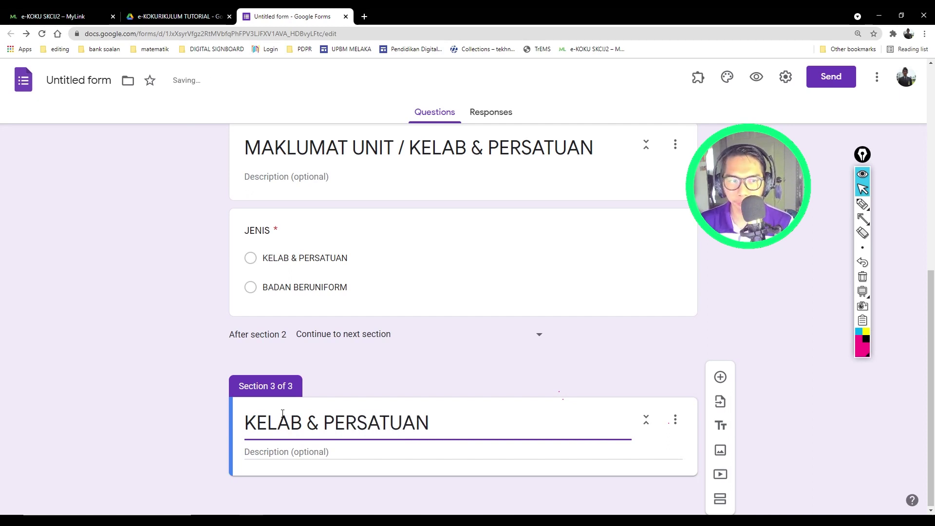
left_click(211, 361)
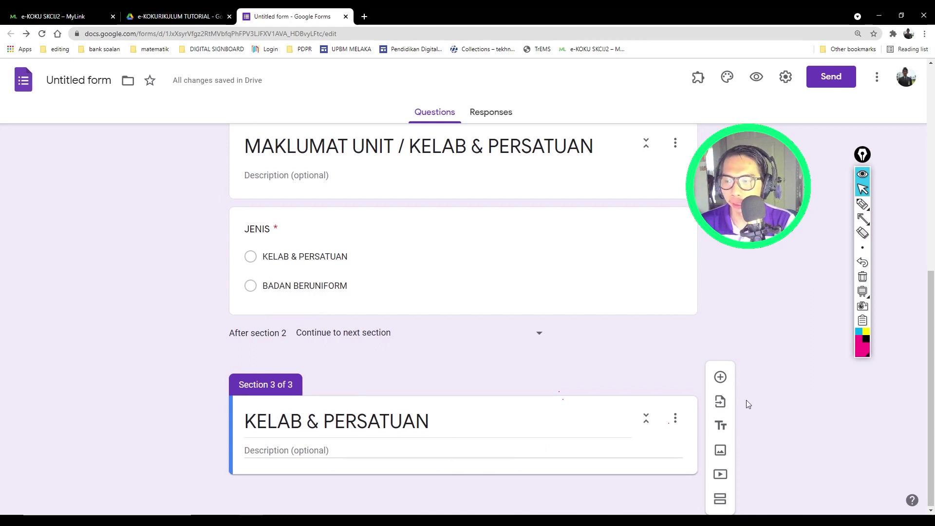
Step: Add a question titled JENIS KELAB & PERSATUAN to the third section
left_click(720, 377)
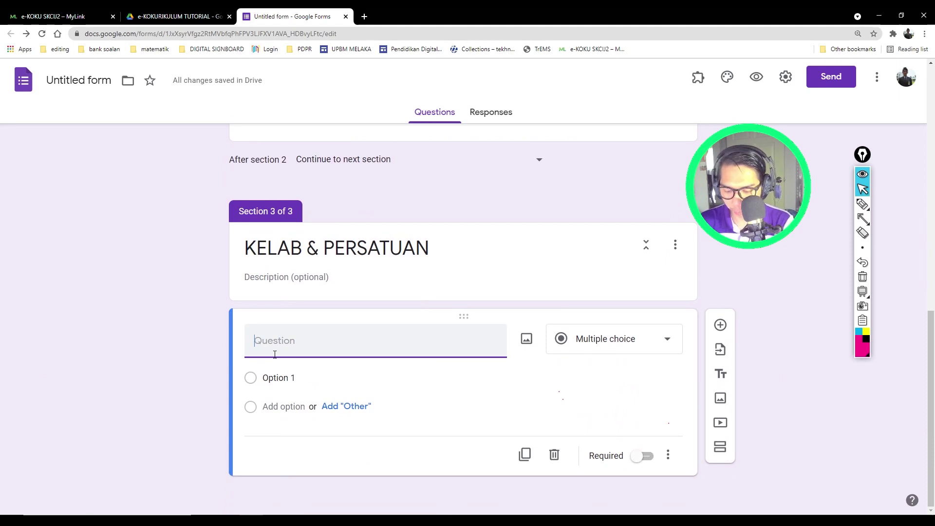
type("JENIS")
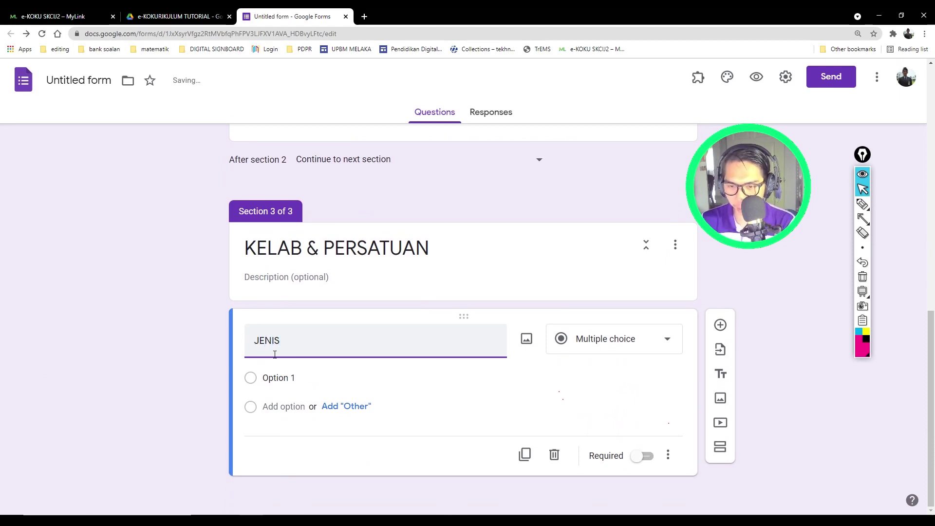
type(" JKELAB")
key("BackSpace")
key("BackSpace")
key("BackSpace")
key("BackSpace")
key("BackSpace")
key("BackSpace")
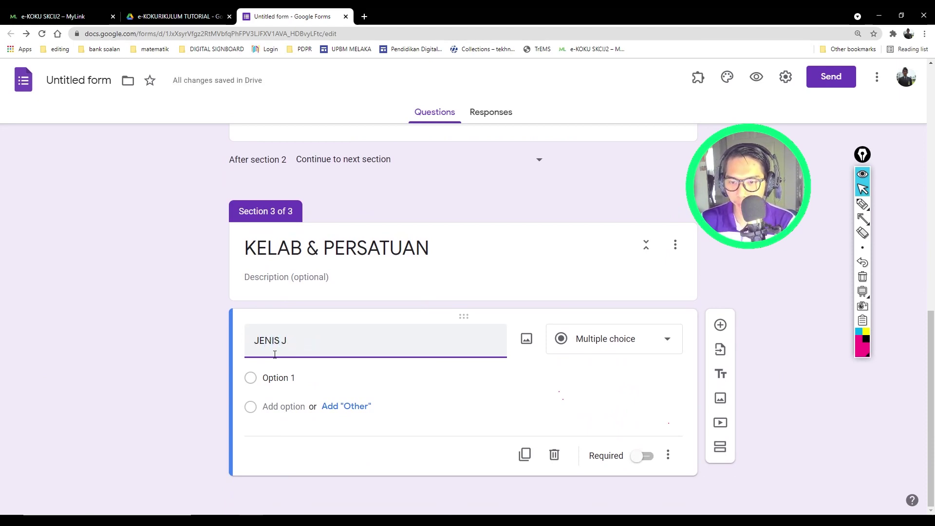
type("KELAB & PERSATUAN")
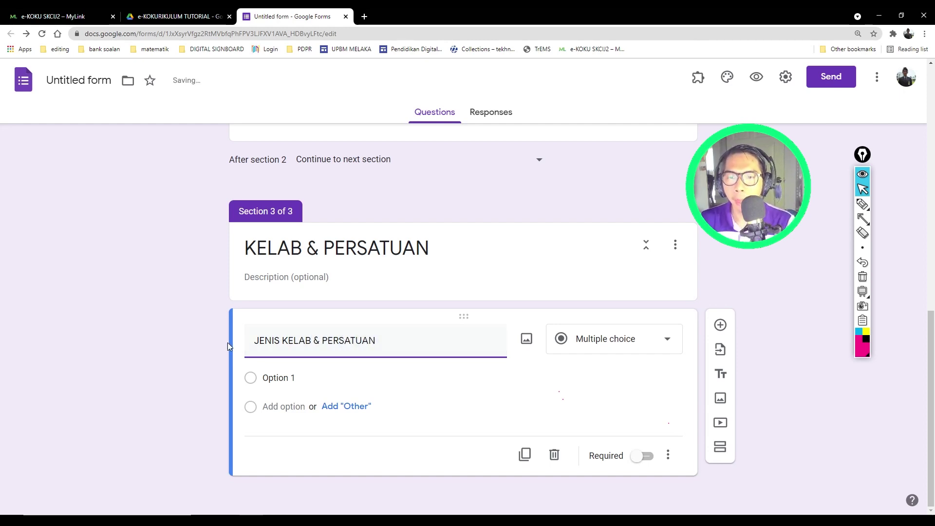
left_click(206, 320)
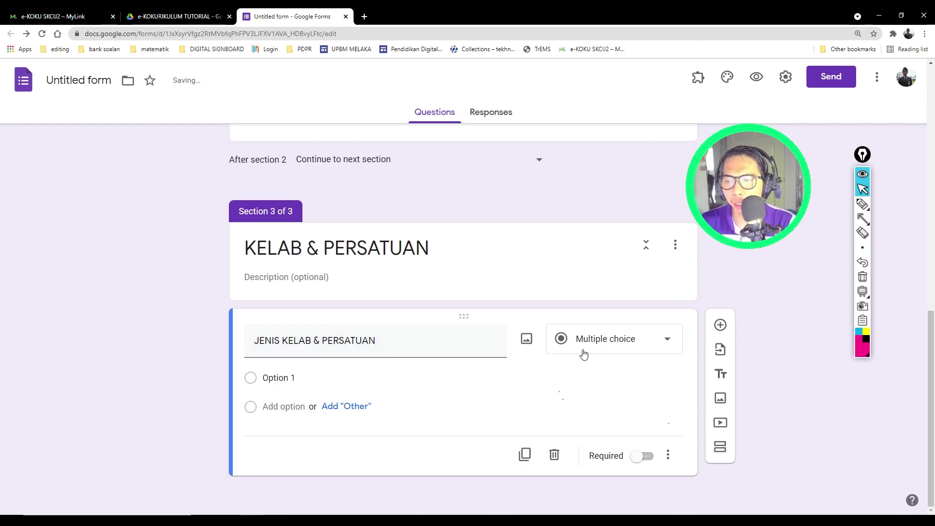
Step: Enter choices MATEMATIK, SAINS, BAHASA MELAYU and BAHASA INGGERIS
left_click(297, 378)
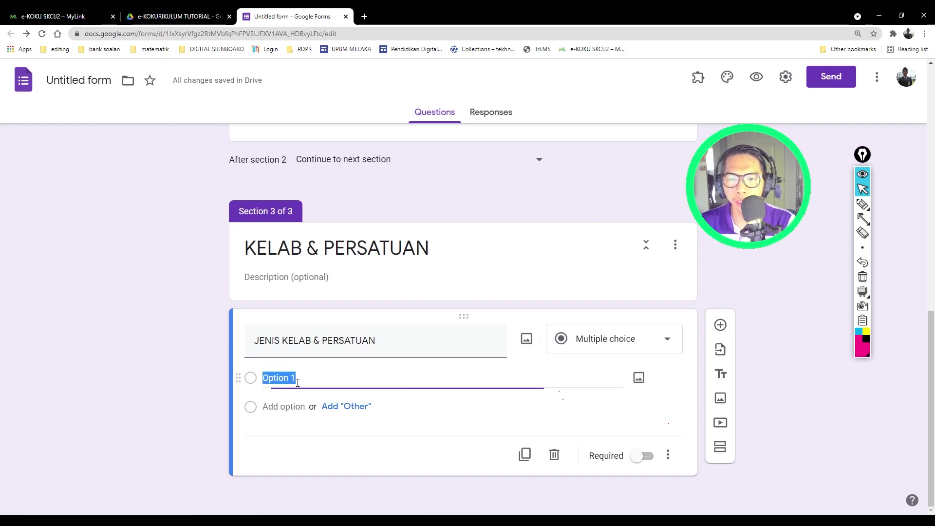
type("MATEM")
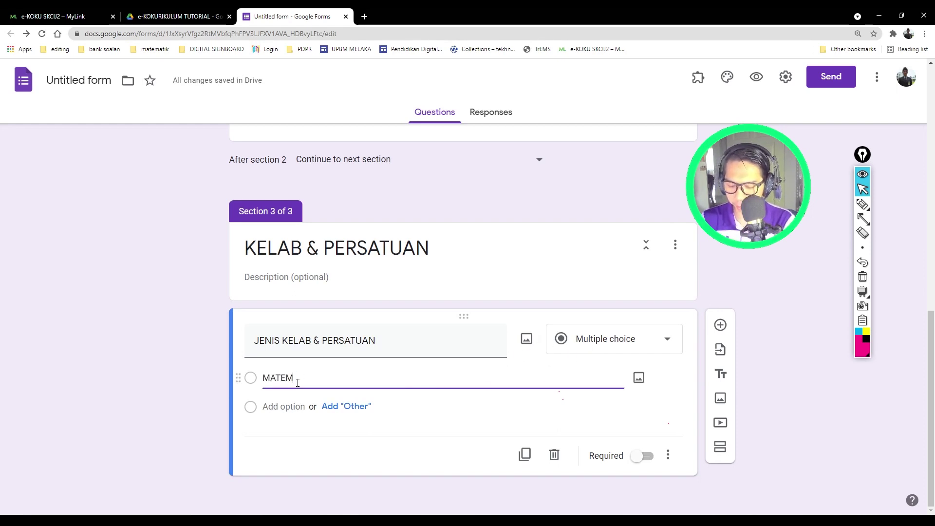
type("ATIK")
left_click(291, 406)
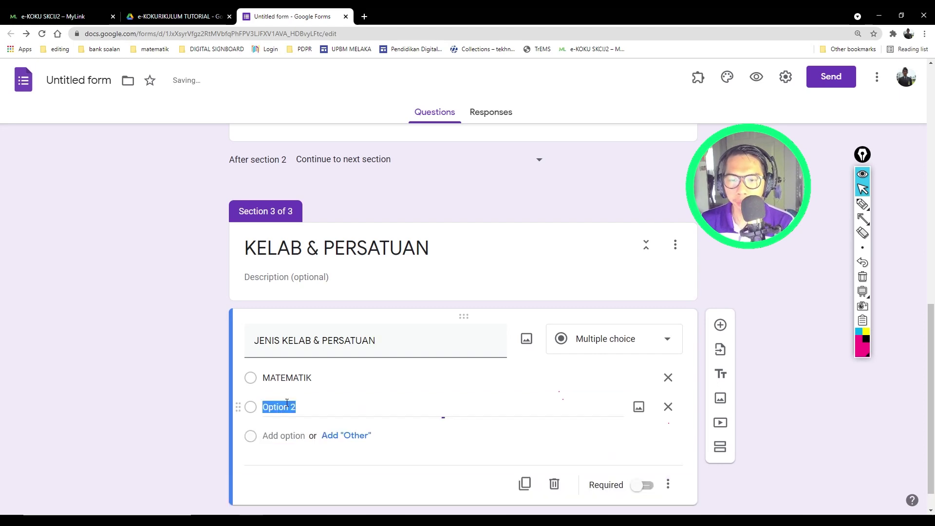
type("SAINS")
left_click(287, 434)
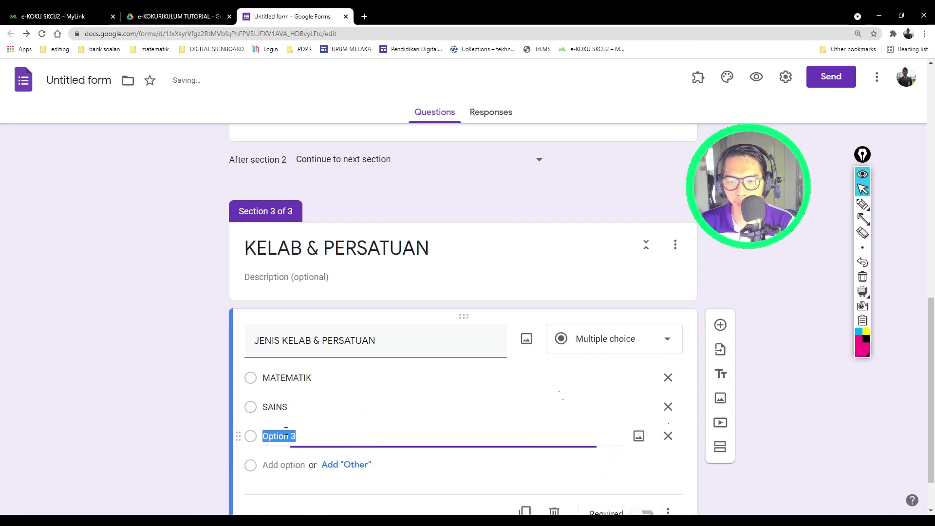
type("BAHASA MELAYU")
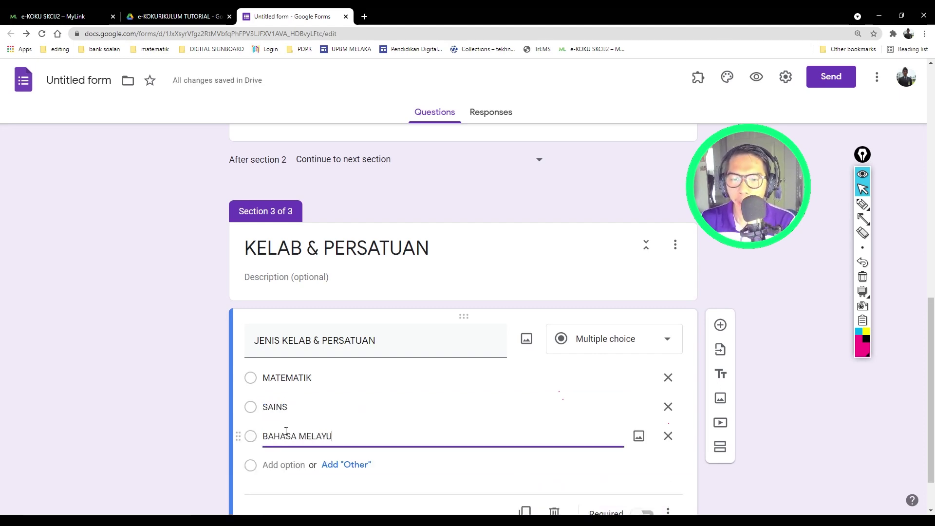
left_click(281, 464)
type("BAHASA INGGERIS")
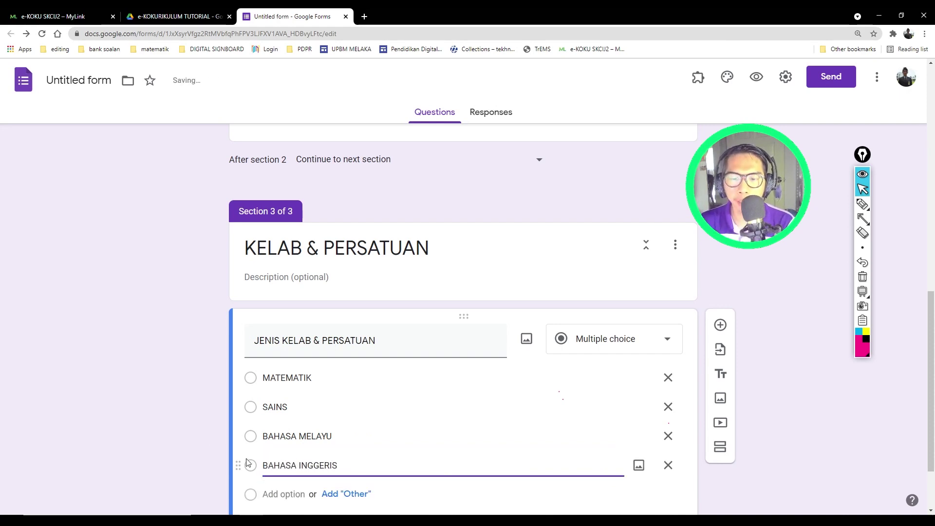
left_click(216, 426)
Step: Add KELAB MEDIA as the fifth choice, then insert a fourth section
scroll(215, 426, "down", 2)
left_click(281, 406)
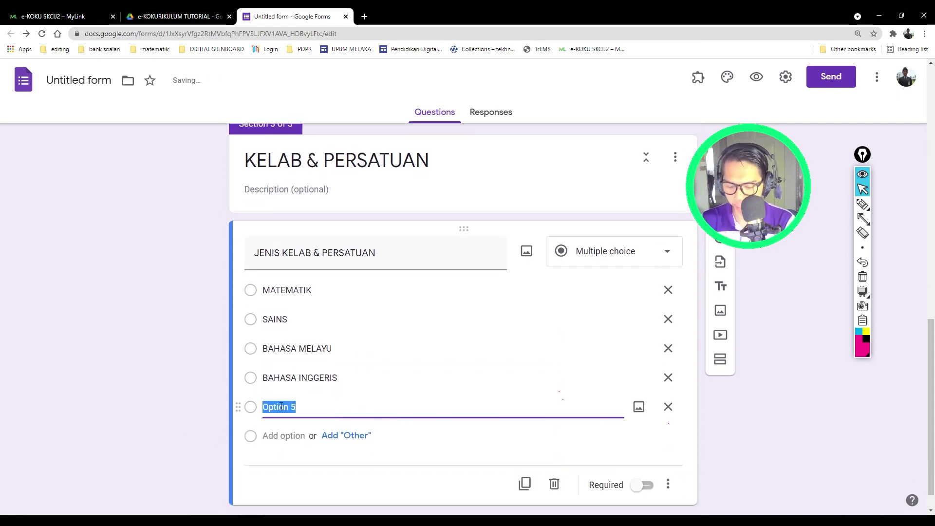
type("BAHA")
key("BackSpace")
key("BackSpace")
type("KEL")
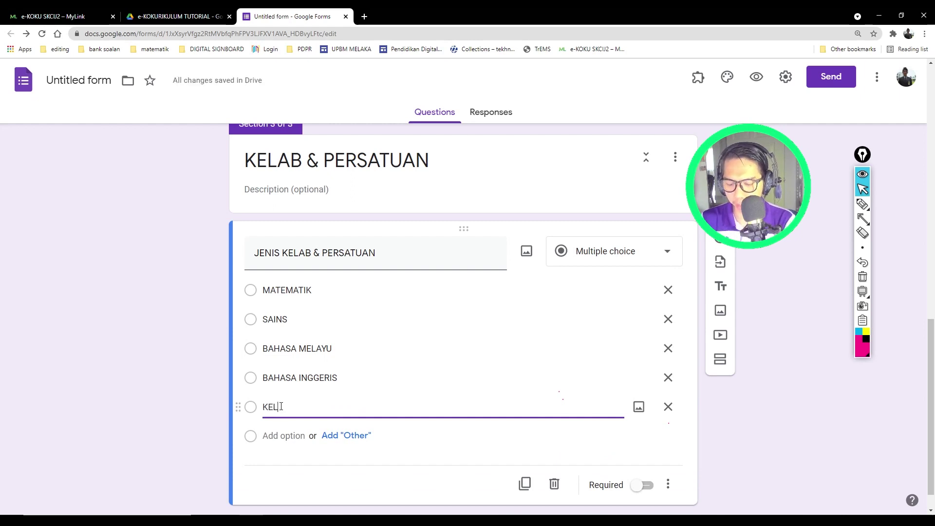
type("AB MEDI")
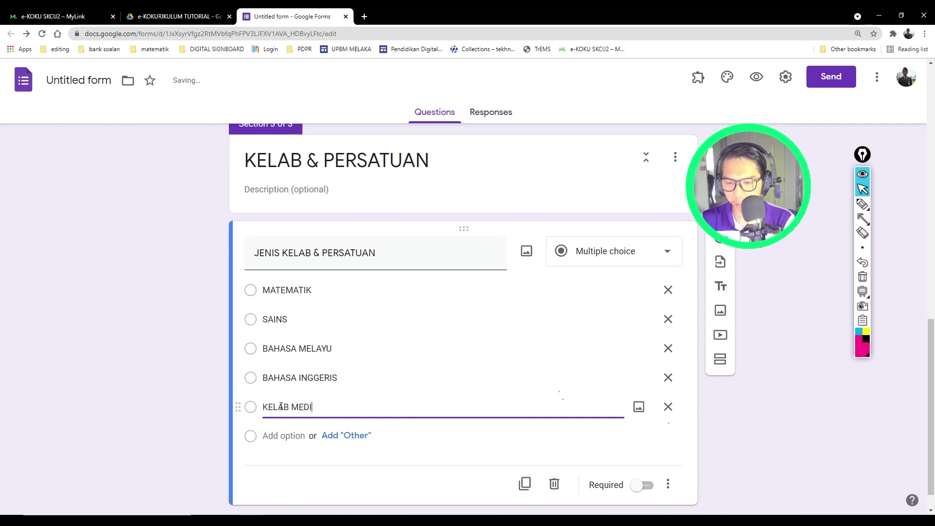
type("A")
left_click(154, 416)
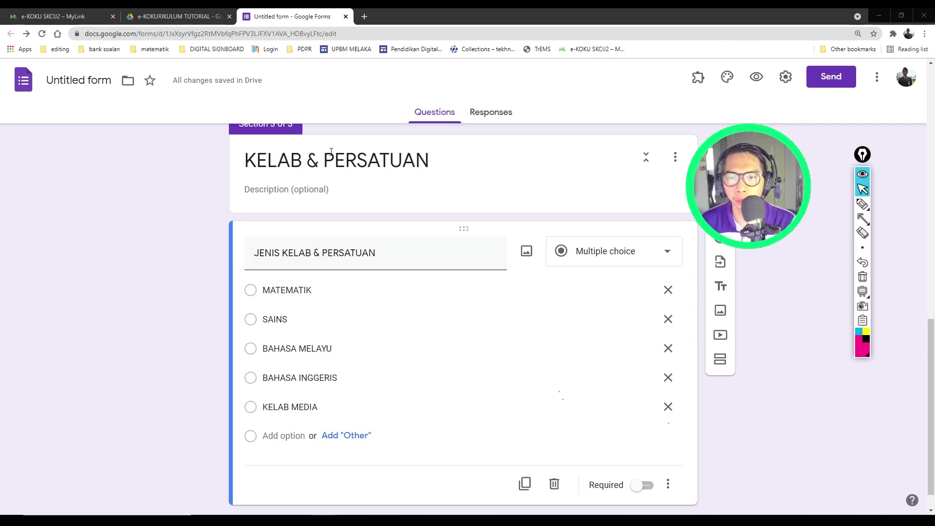
scroll(215, 300, "down", 1)
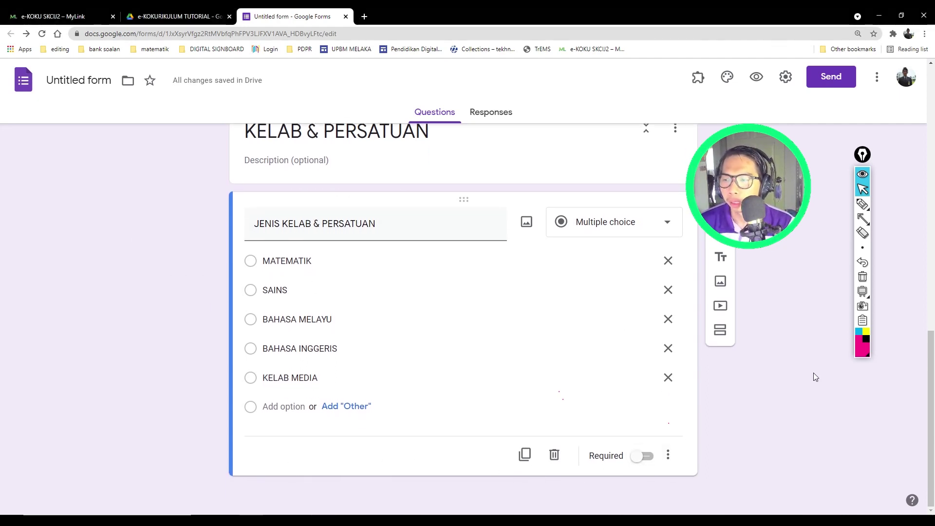
left_click(721, 331)
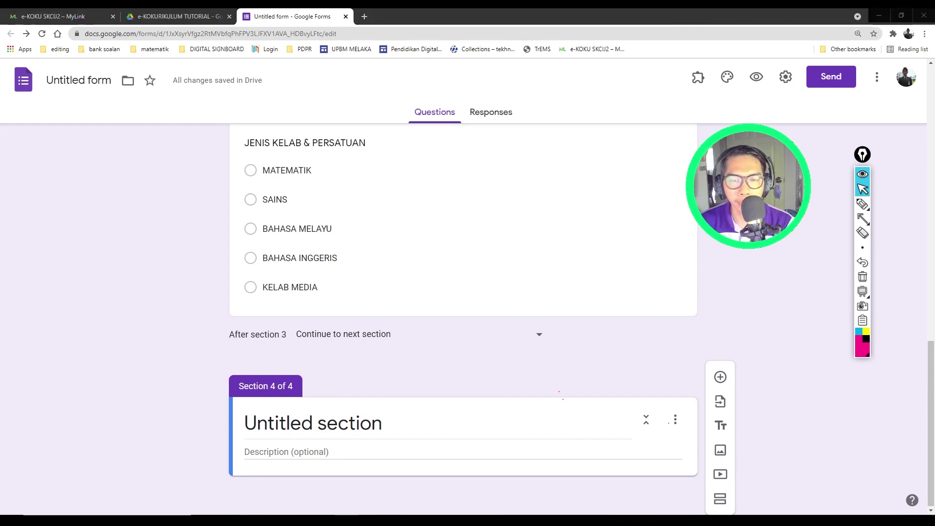
Step: Name section 4 'BADAN BERUNIFORM' and add a new question to it
left_click(293, 428)
type("BAD")
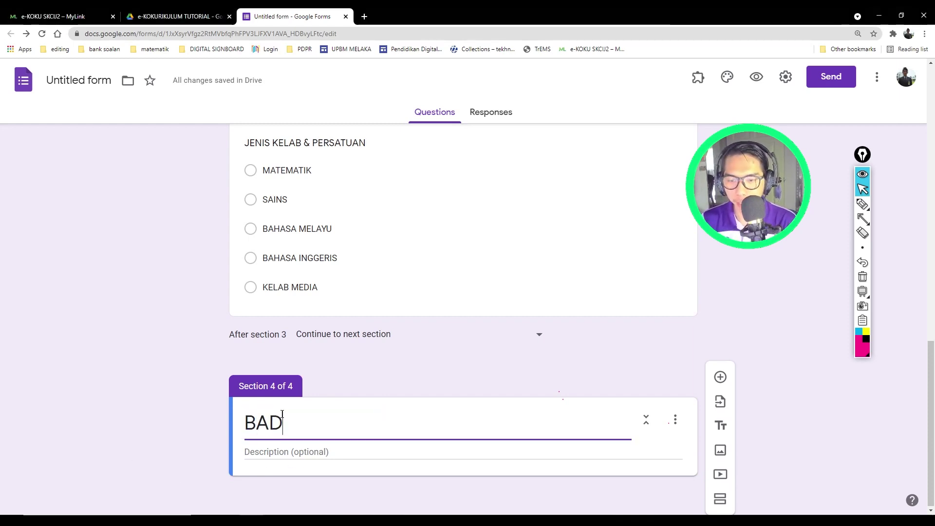
type("AN BERUNIFORM")
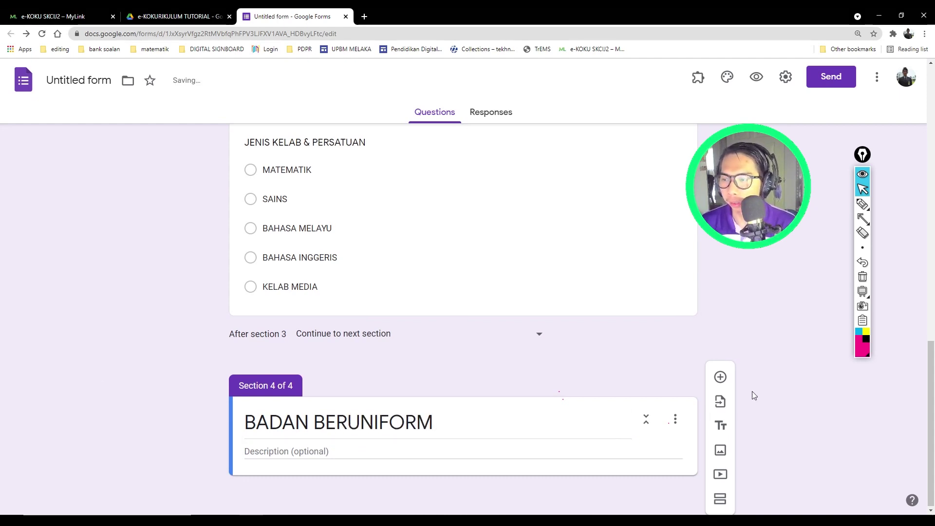
left_click(720, 377)
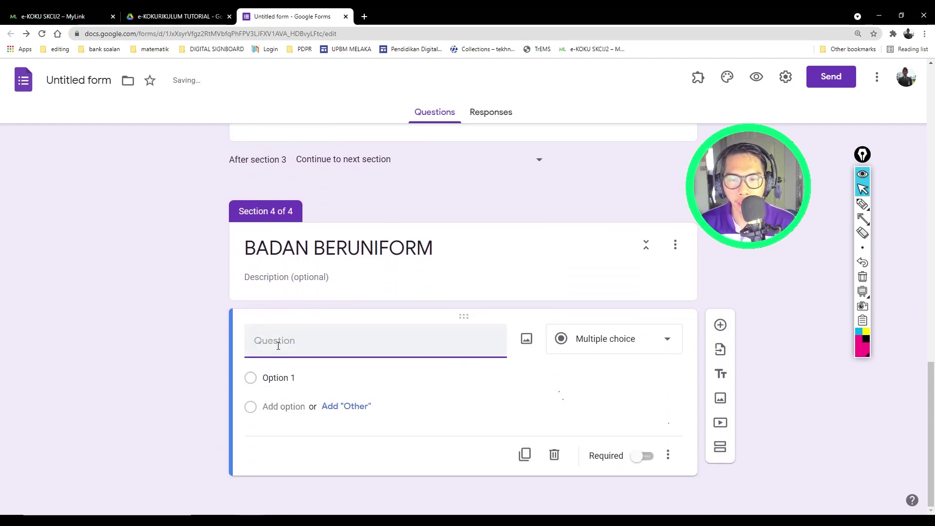
Step: Title the question JENIS BADAN BERUNIFORM
type("JENS")
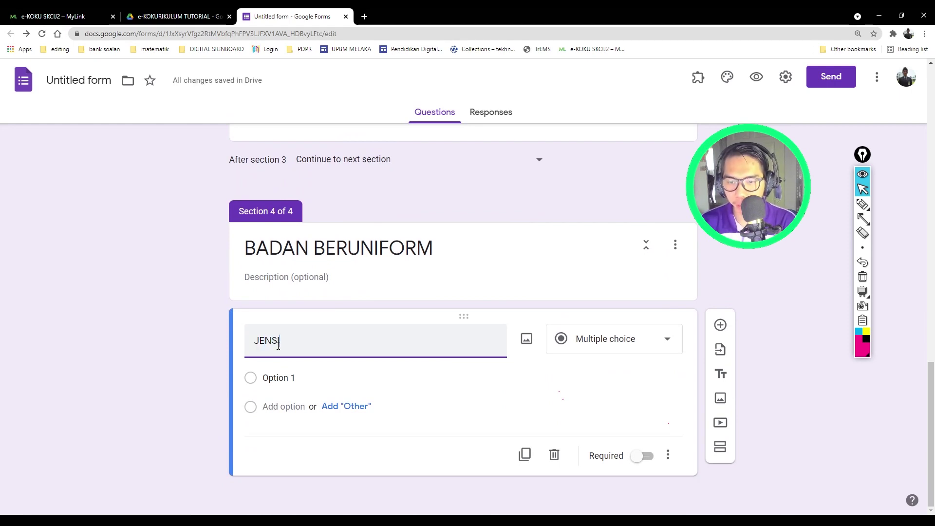
key("BackSpace")
type("IS BA")
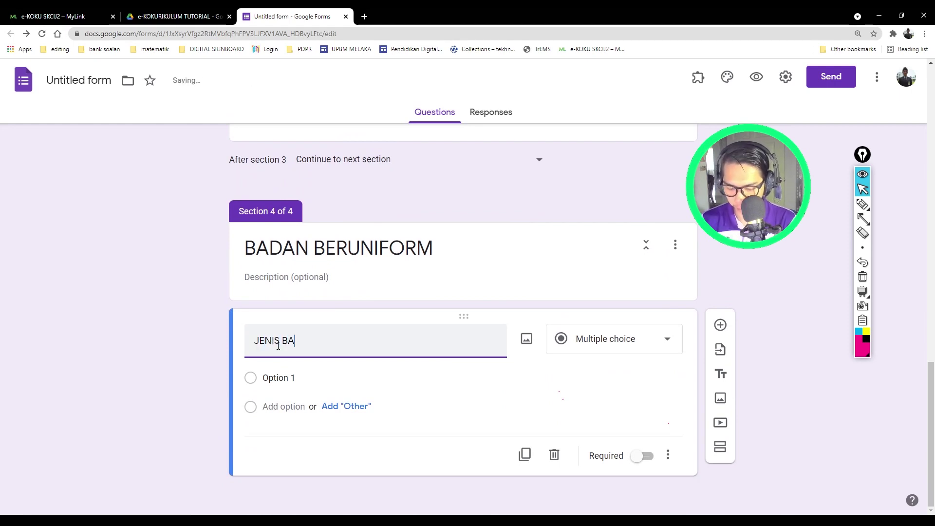
type("DAN BERUNIFORM")
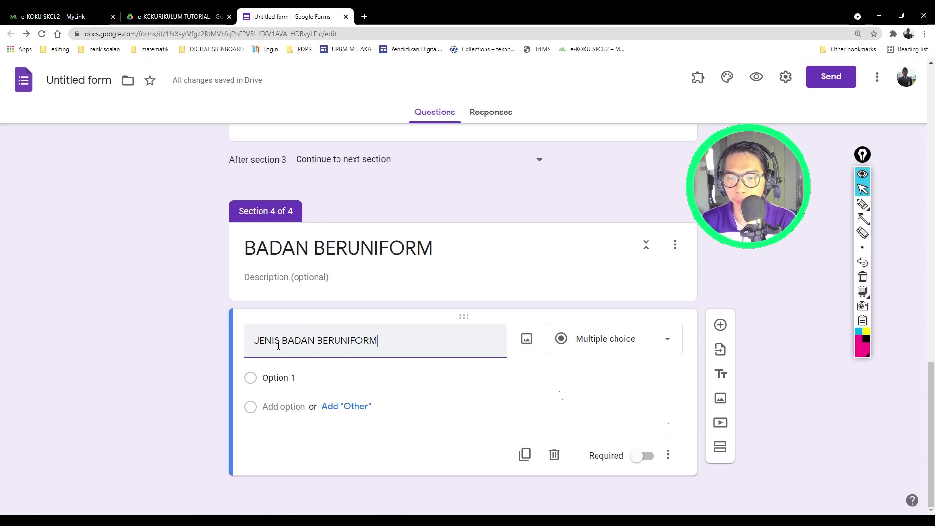
left_click(193, 320)
Step: Enter choices TUNAS KADET REMAJA SEKOLAH, PANDU PUTERI TUNAS, PENGAKAP KANAK-KANAK, BULAN SABIT MERAH MALAYSIA
left_click(267, 377)
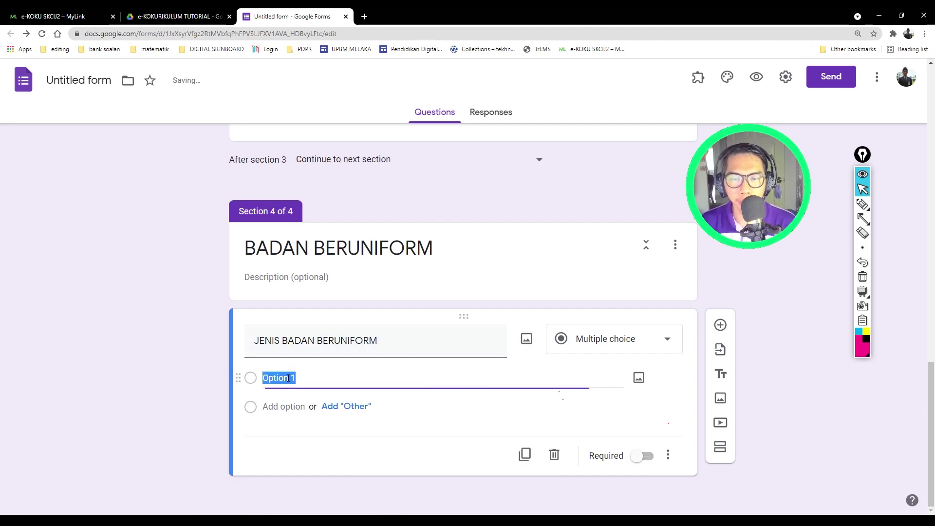
type("TUNAS")
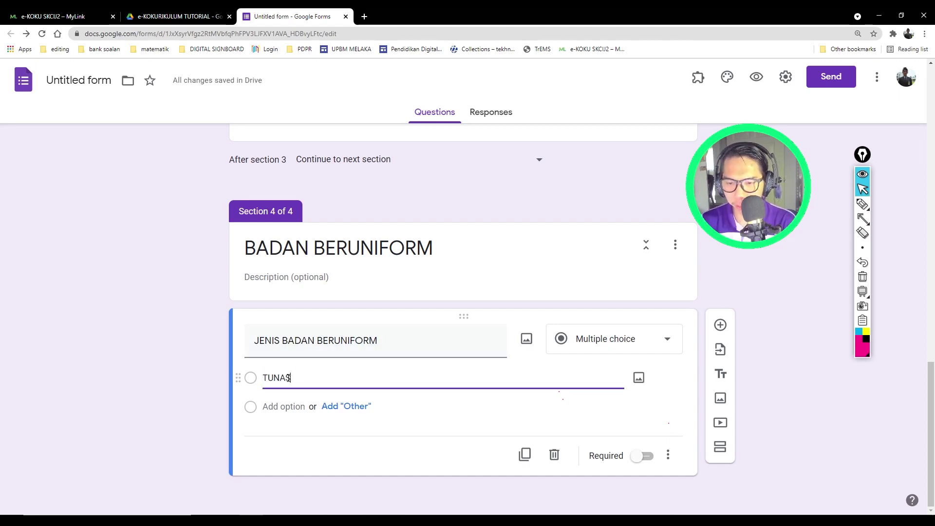
type(" KADET RE")
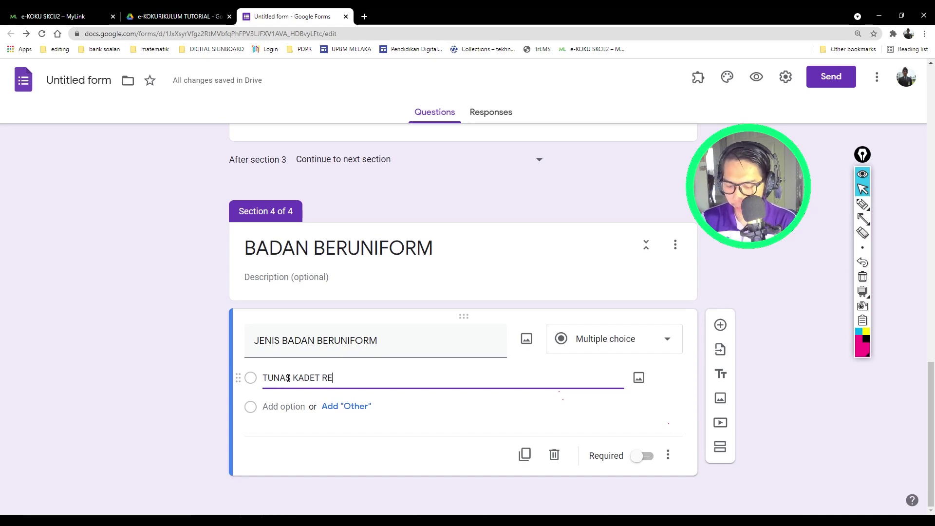
type("MAJA SEKOLAH")
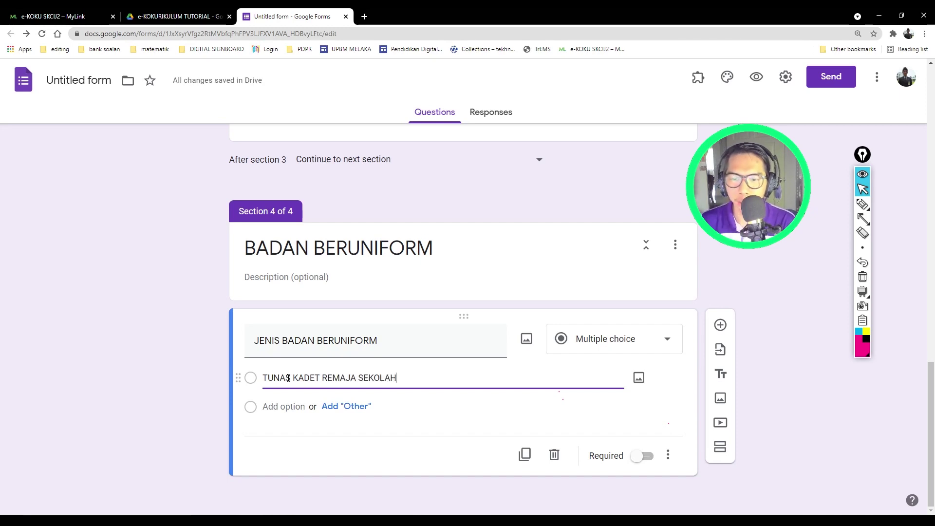
left_click(284, 407)
type("PAND")
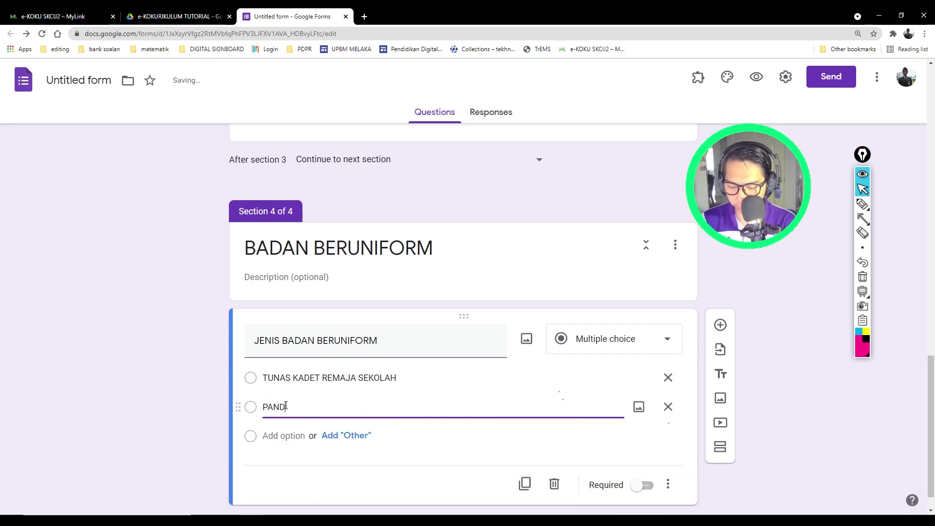
type("U PUTERI ")
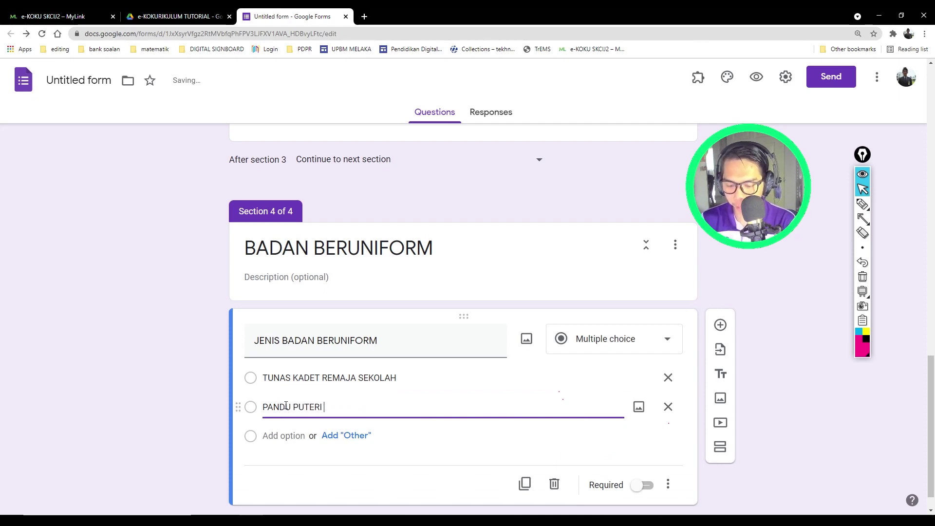
type("TUNAS")
left_click(278, 433)
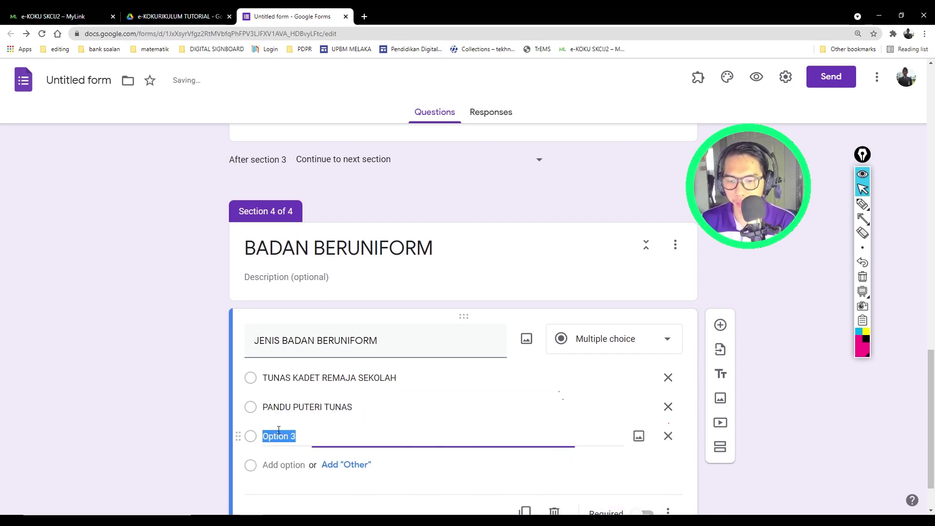
type("PENGAKAP KANAK")
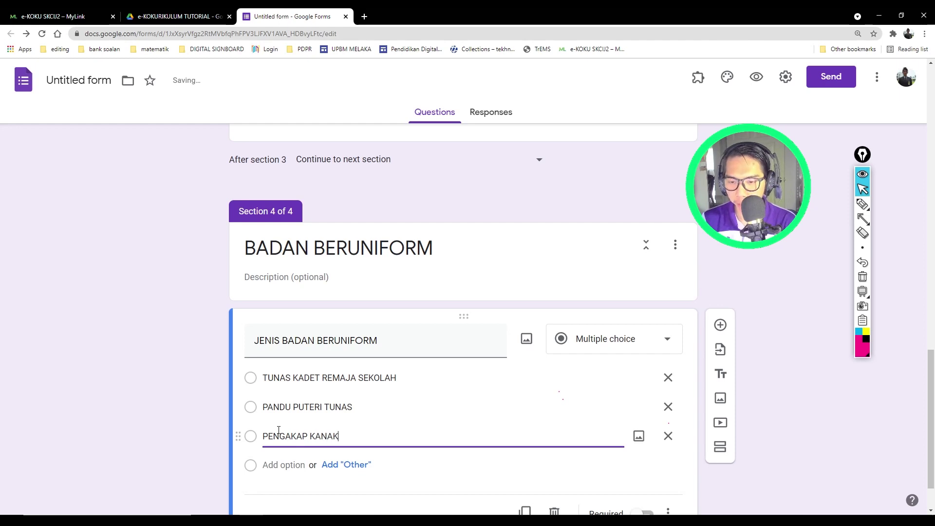
type("-KANAK")
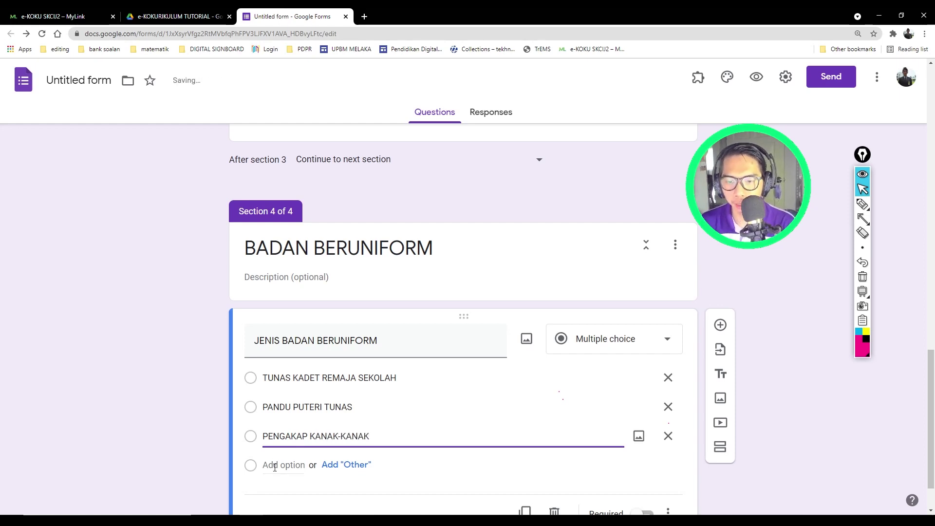
left_click(278, 464)
scroll(208, 448, "down", 2)
type("BU")
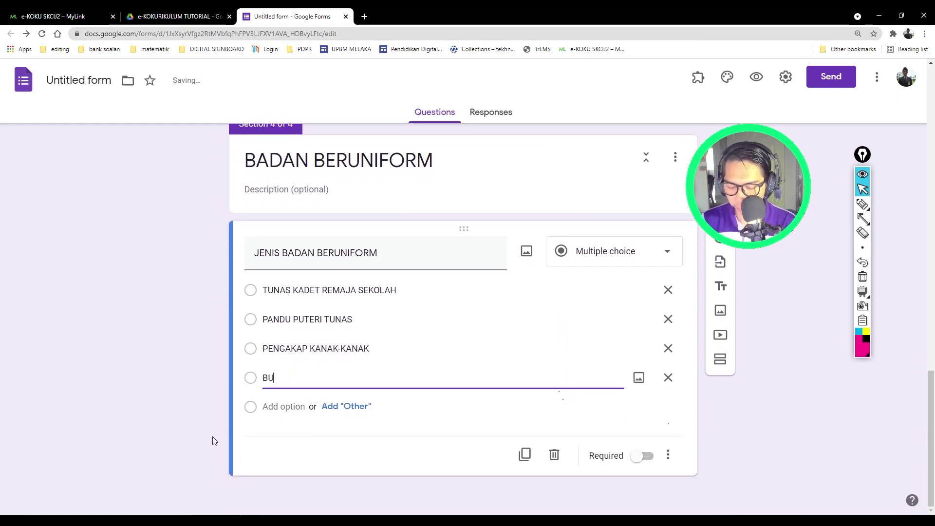
type("LAN SABI")
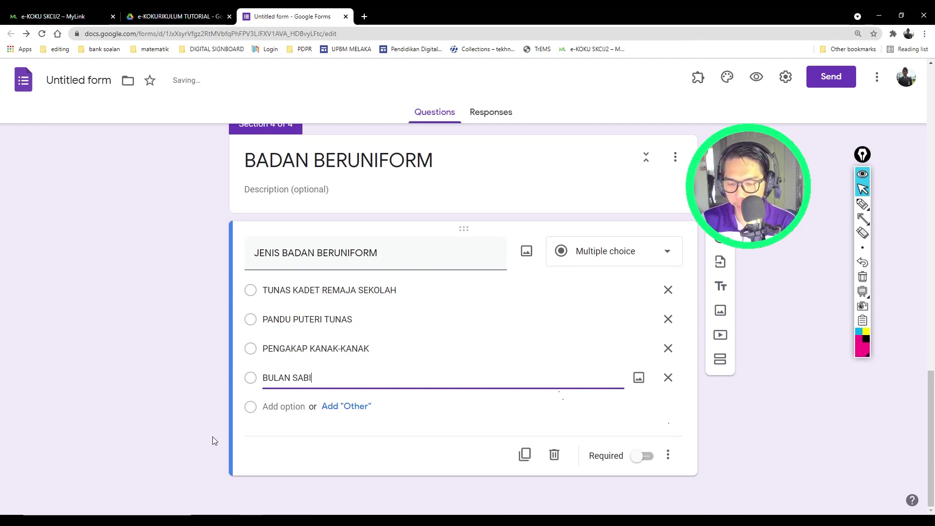
type("T MERAH MA")
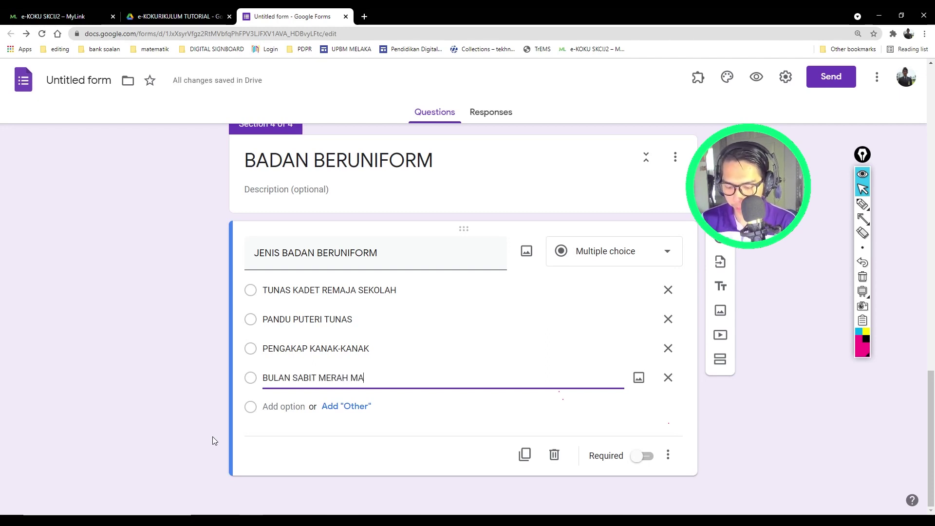
type("LAYSIA")
scroll(213, 437, "up", 1)
left_click(202, 446)
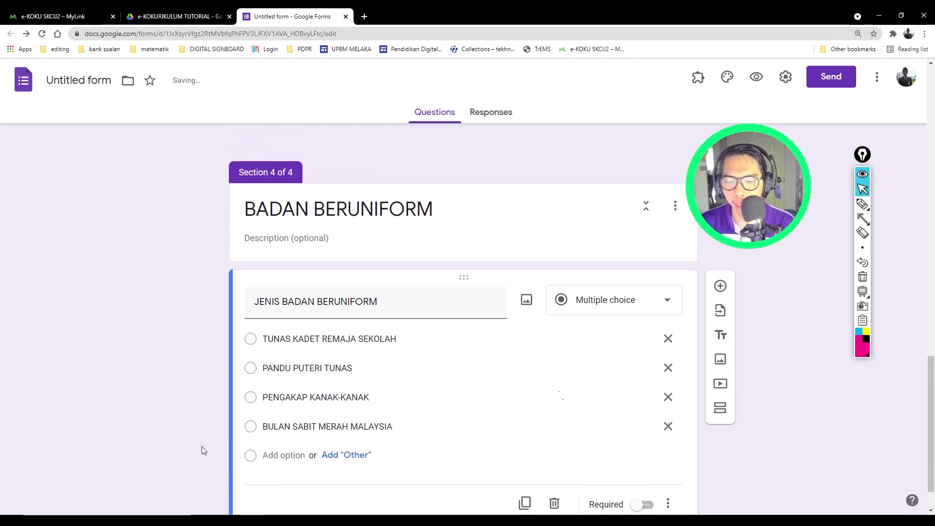
scroll(154, 408, "down", 1)
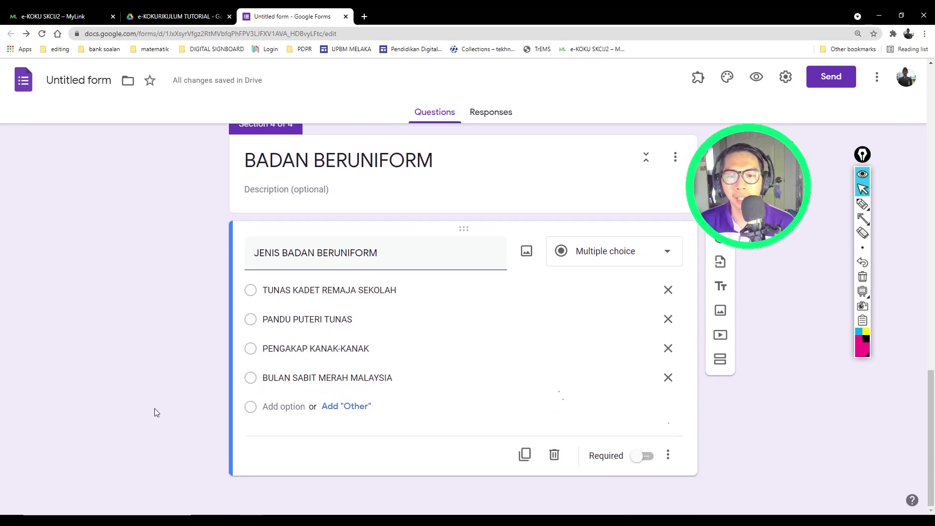
scroll(432, 369, "up", 7)
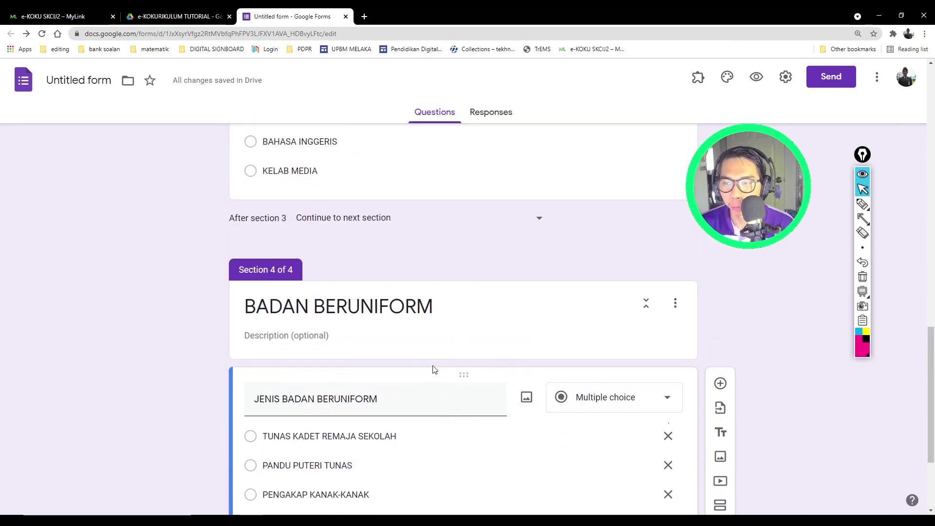
scroll(433, 366, "down", 5)
Step: Turn on Required for the JENIS KELAB & PERSATUAN and JENIS BADAN BERUNIFORM questions
scroll(434, 365, "up", 4)
left_click(606, 328)
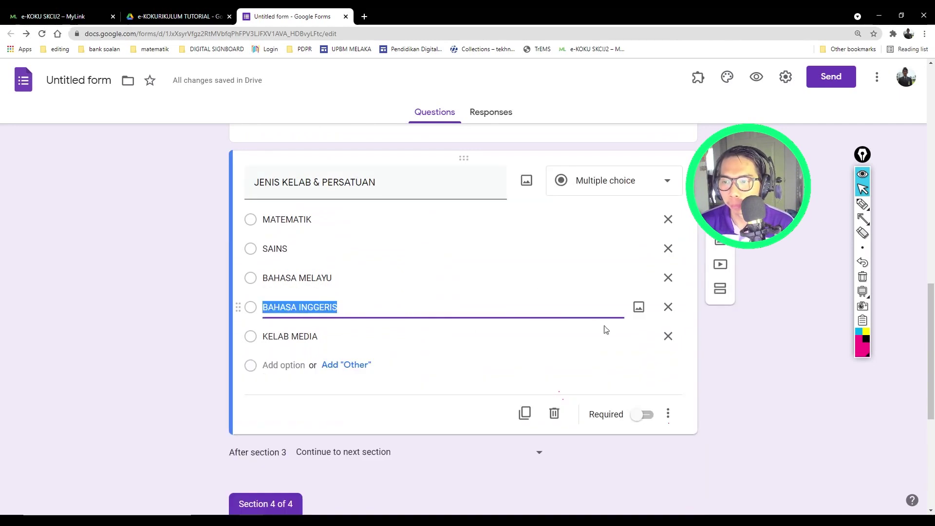
left_click(647, 415)
scroll(403, 425, "down", 6)
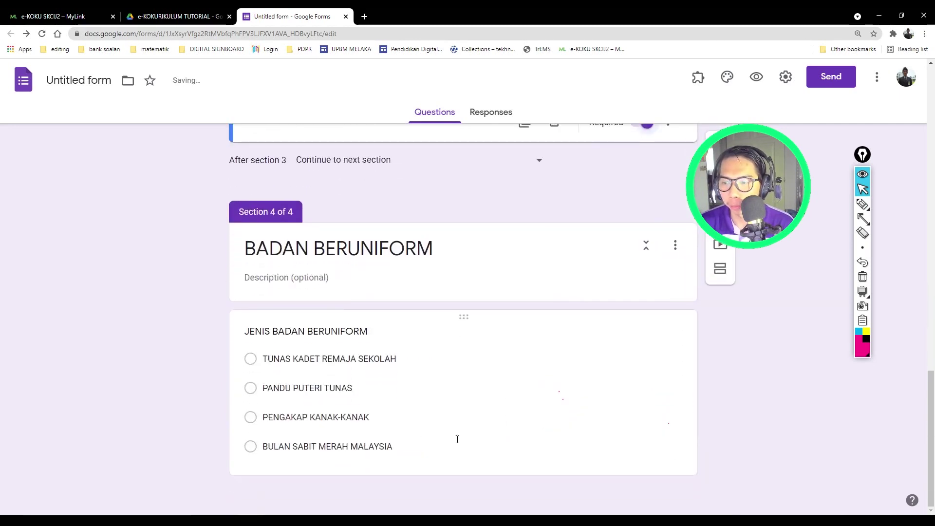
left_click(584, 465)
left_click(643, 458)
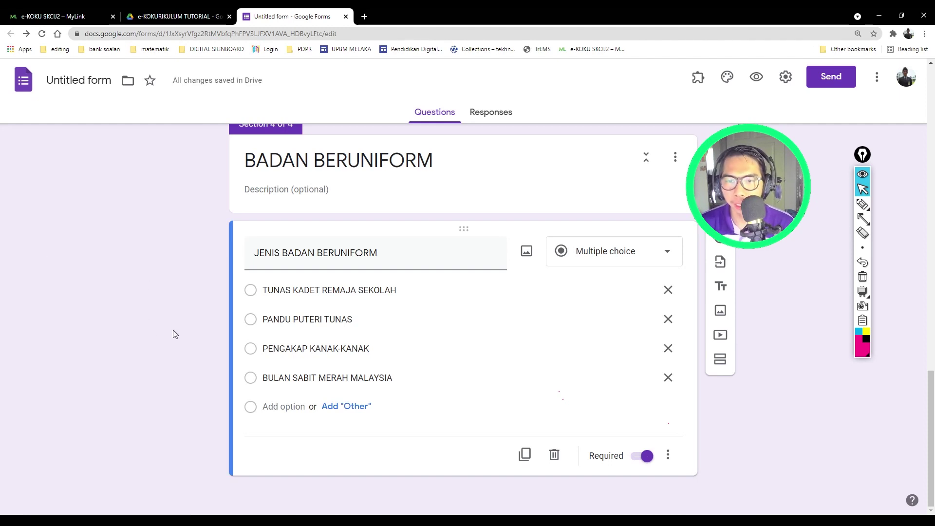
Step: Add a new section titled 'MAKLUMAT GURU/KEHADIRAN GURU' after the BADAN BERUNIFORM section
left_click(720, 359)
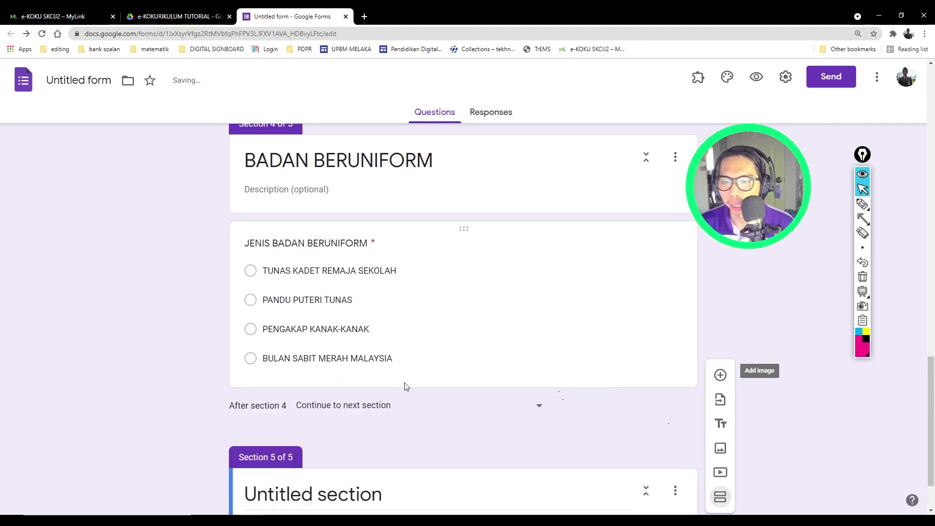
type("M")
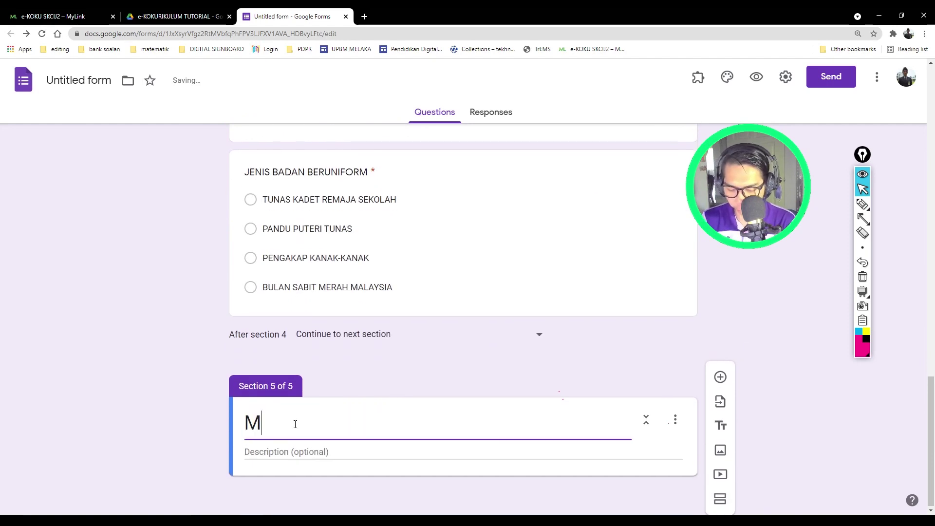
type("AKLUMAT G")
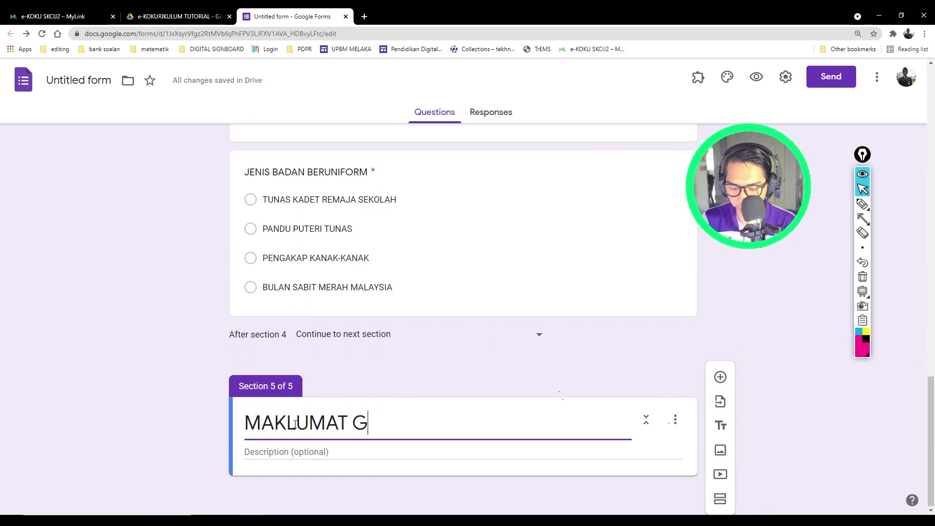
type("URU/")
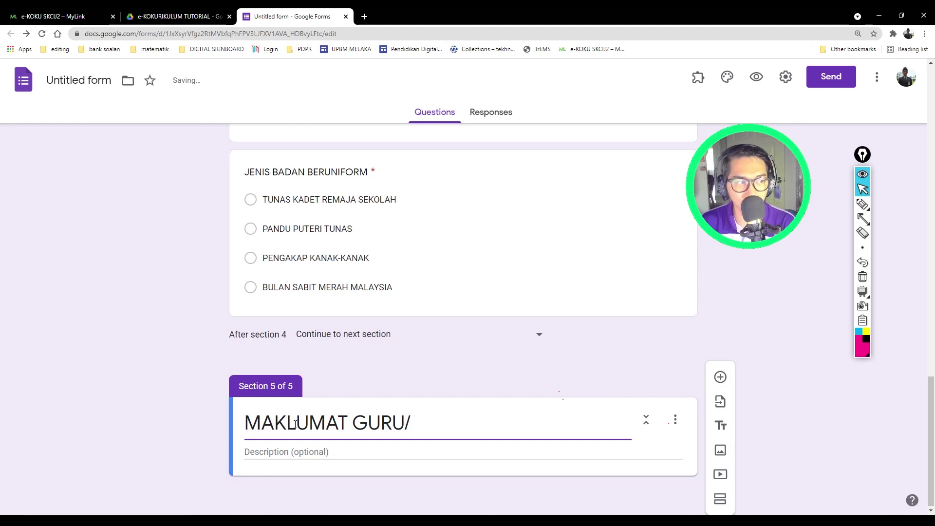
type("KEHADIRAN")
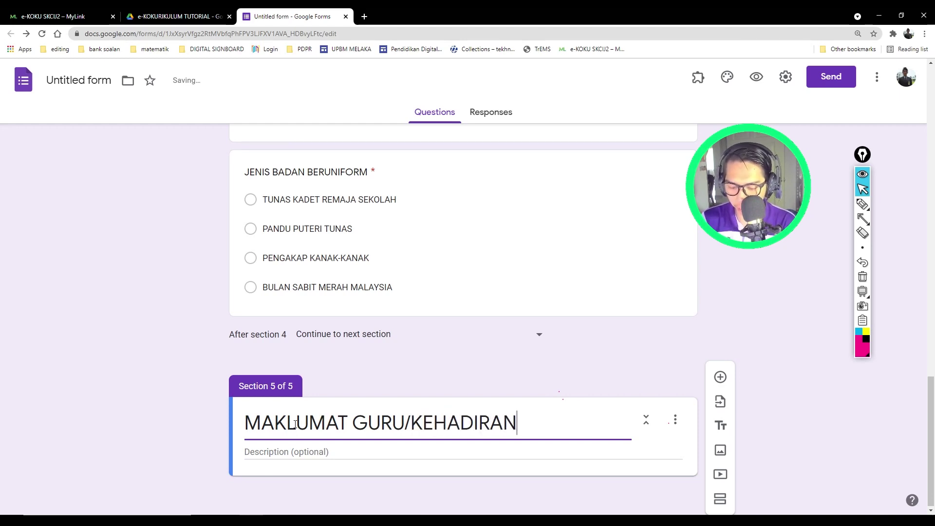
type(" GURU")
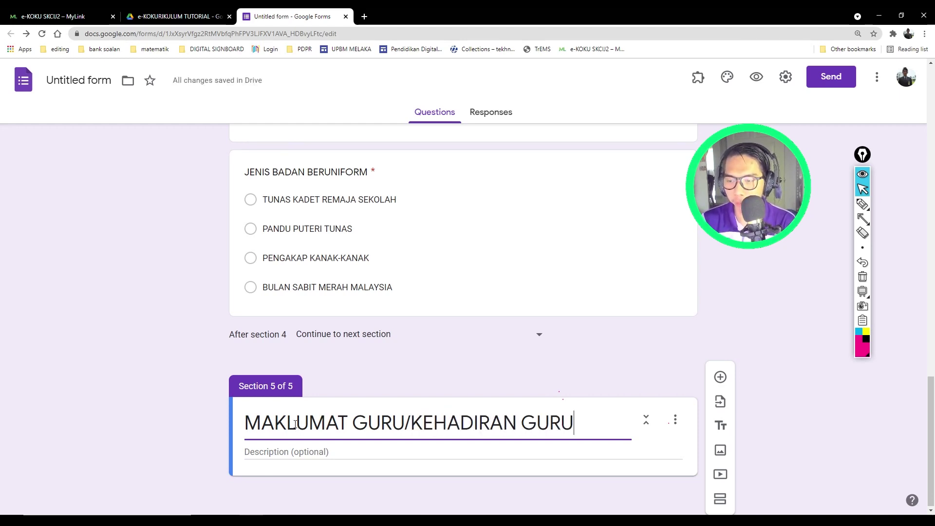
left_click(199, 384)
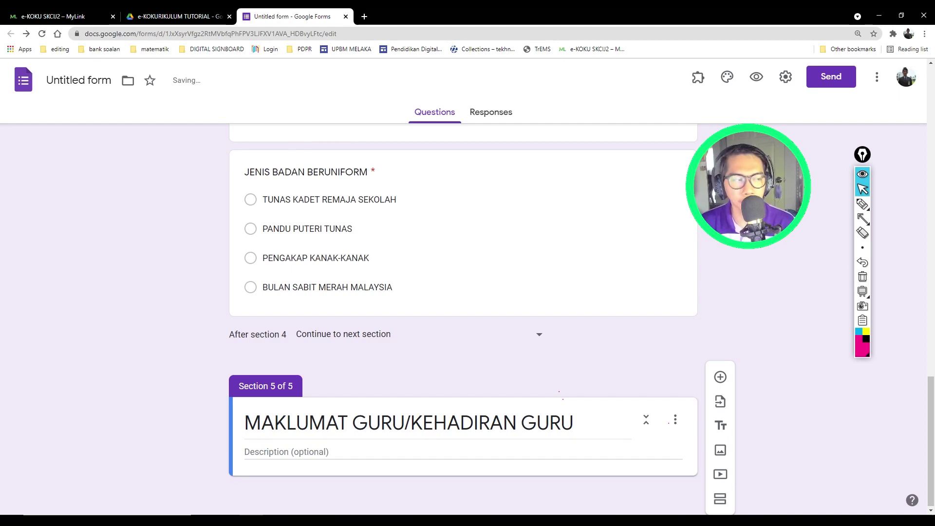
Step: Insert a note in section 5 reading 'Guru yang menulis laporan mesti masukkan nama di ruangan NAMA GURU 1'
left_click(721, 424)
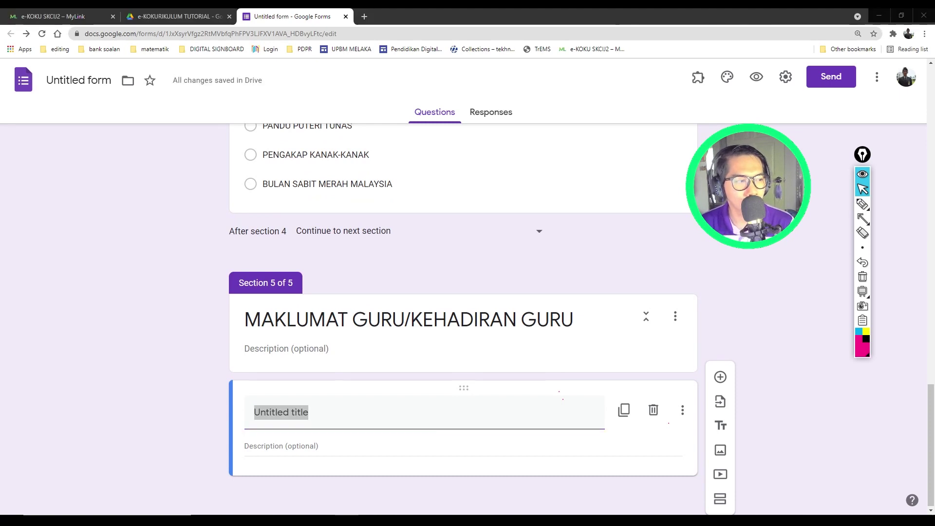
left_click(175, 291)
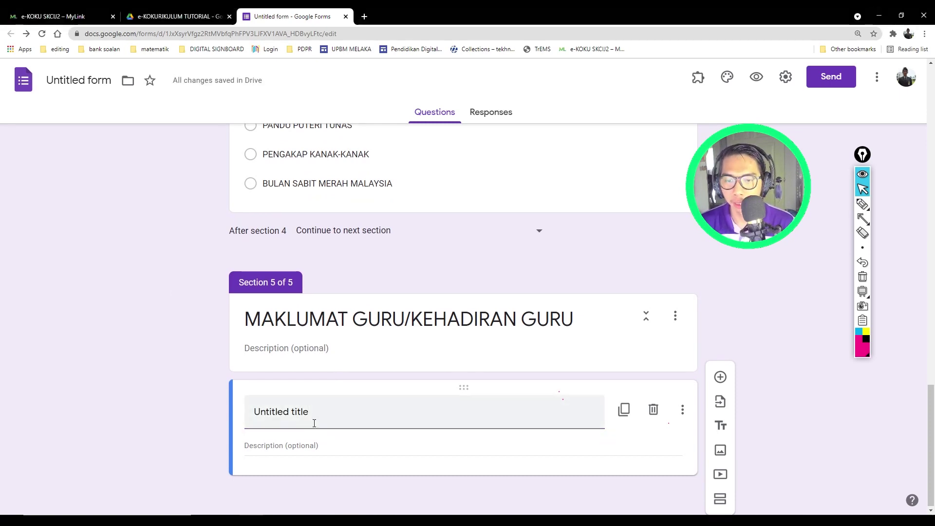
right_click(292, 412)
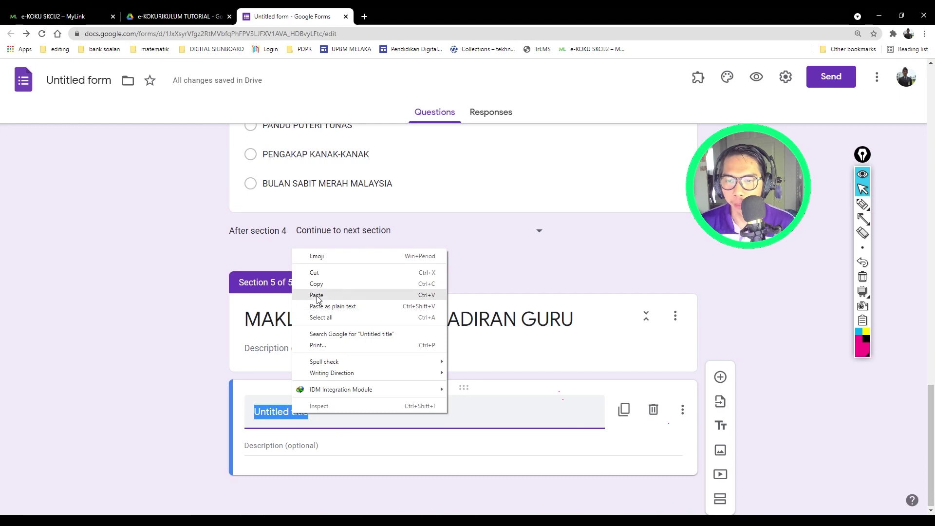
left_click(304, 296)
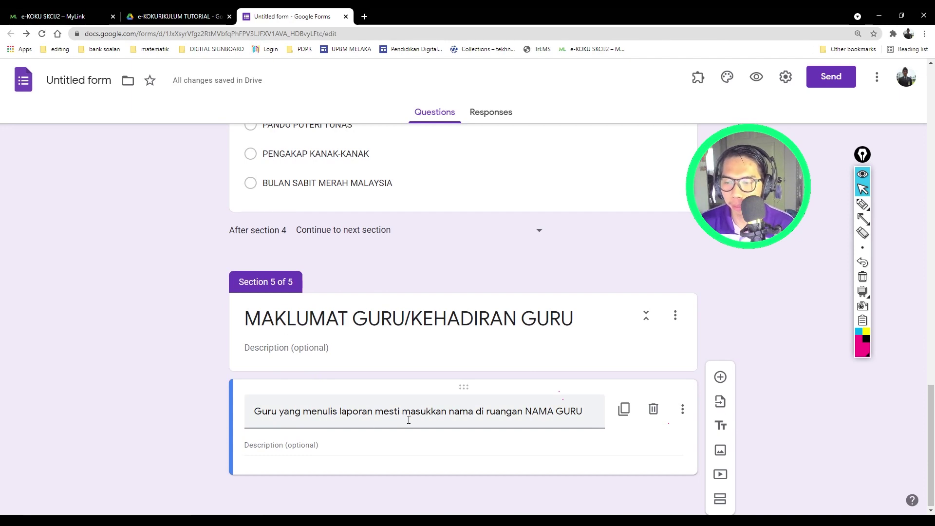
left_click(553, 413)
left_click(597, 412)
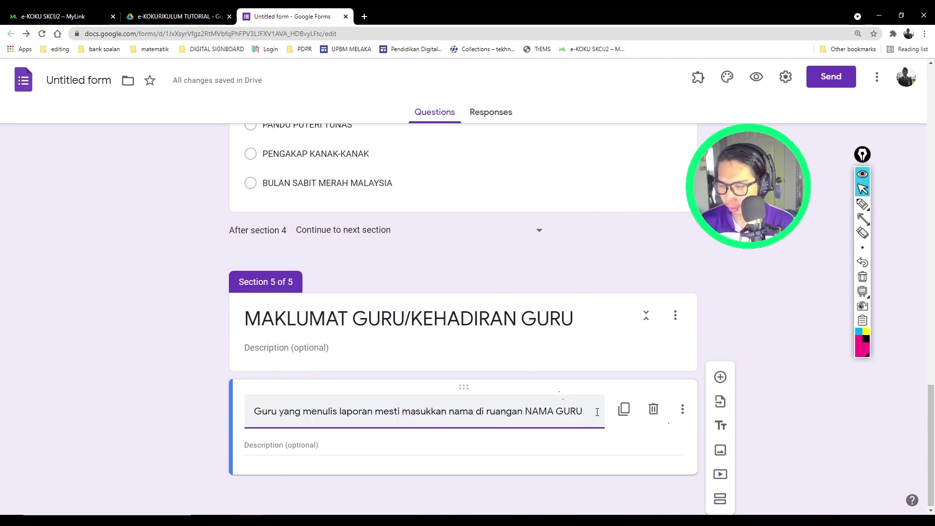
left_click(57, 341)
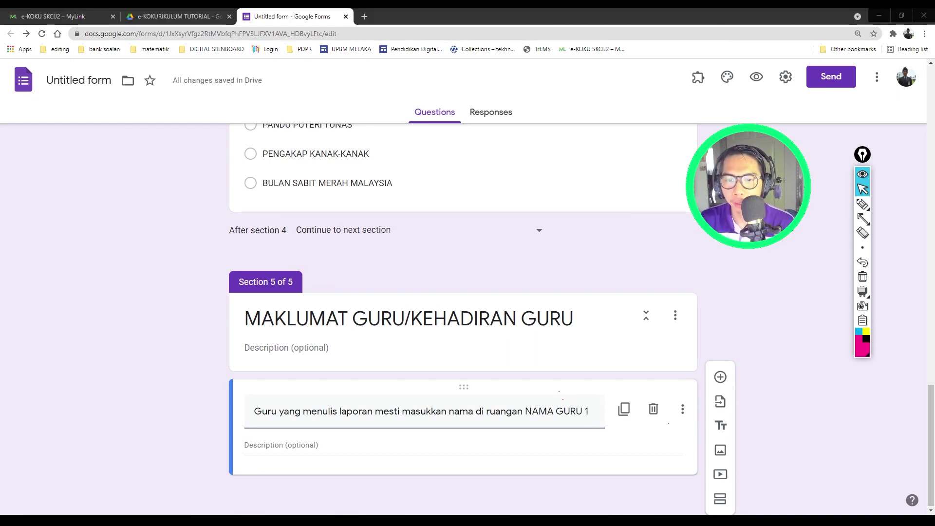
left_click(152, 320)
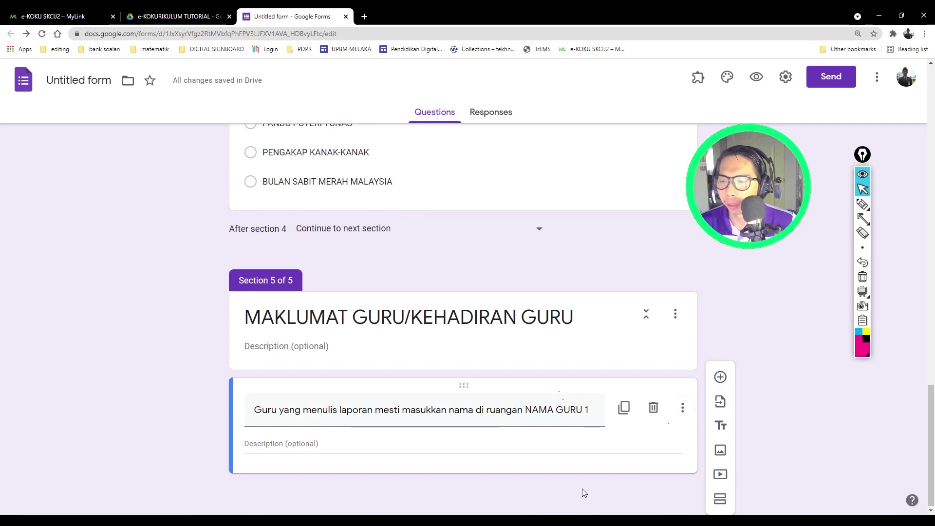
Step: Add a question titled NAMA GURU 1 below the note and make it a Drop-down
left_click(721, 377)
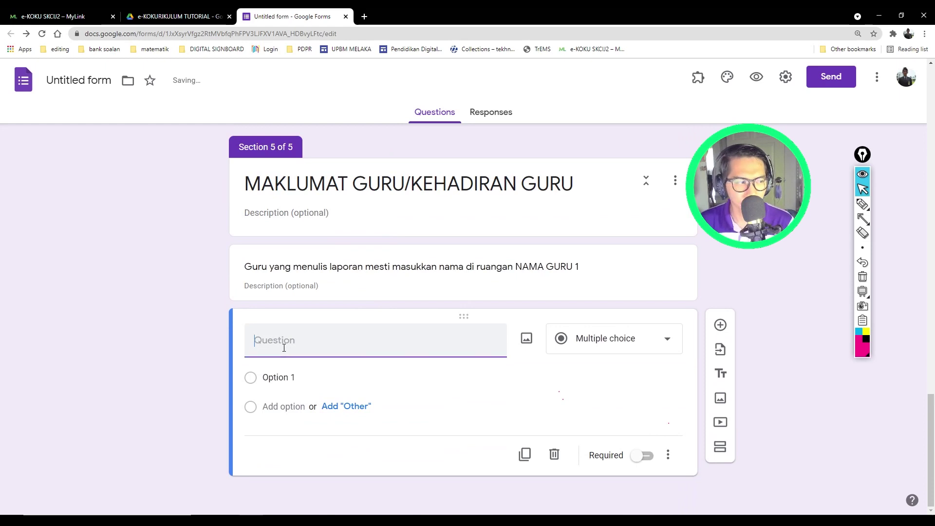
type("NAMA GURU 1")
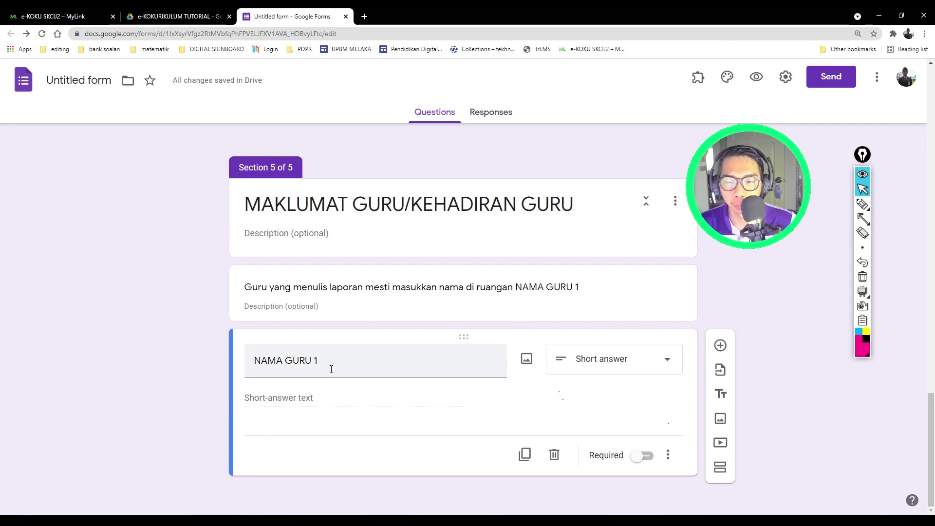
left_click(602, 359)
left_click(603, 274)
scroll(187, 424, "down", 1)
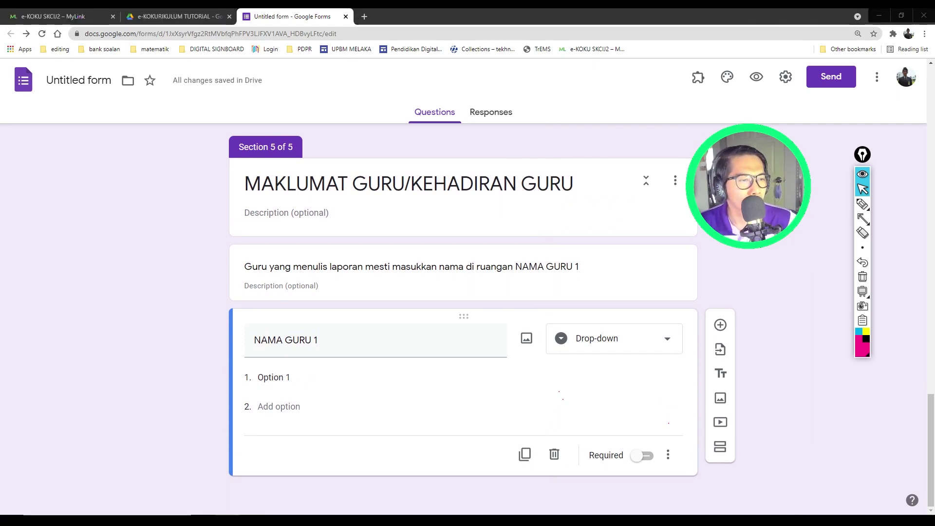
key("alt+Tab")
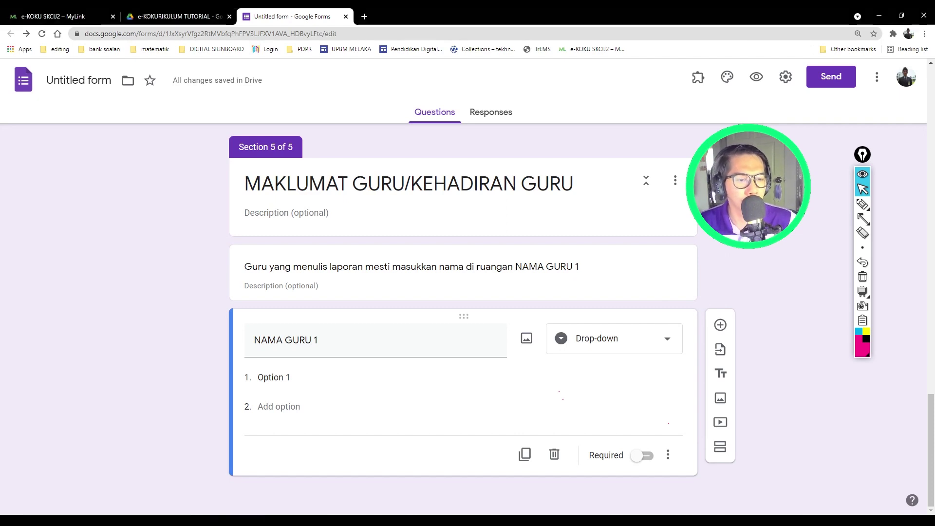
Step: Paste the copied list of 39 teacher names in place of Option 1 in NAMA GURU 1
left_click(293, 377)
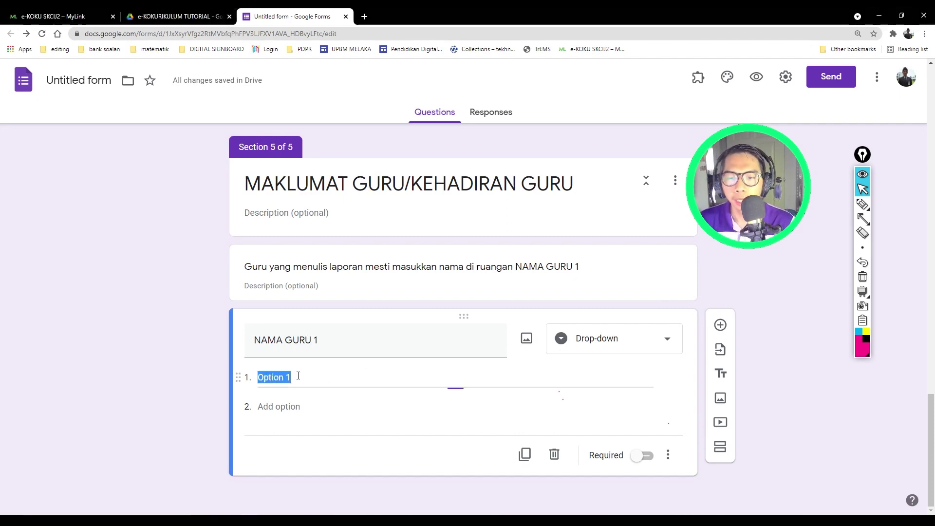
right_click(287, 378)
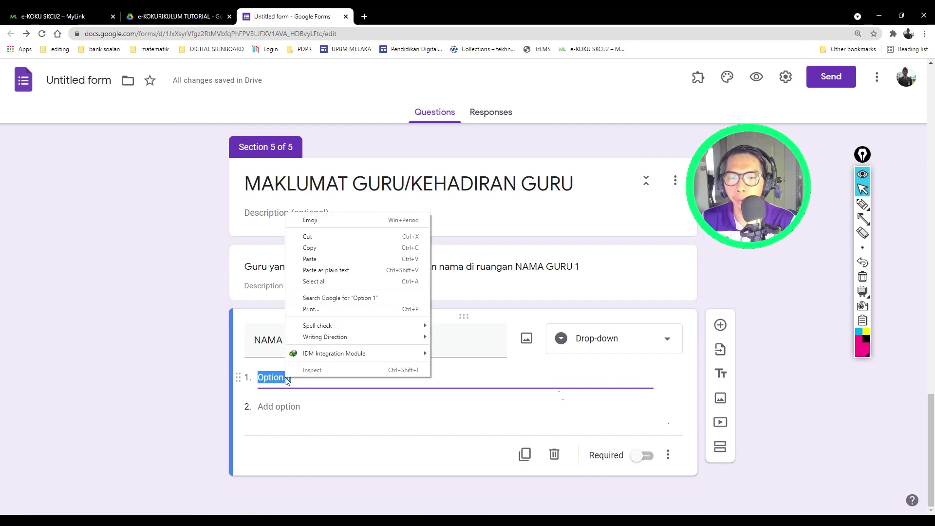
left_click(310, 258)
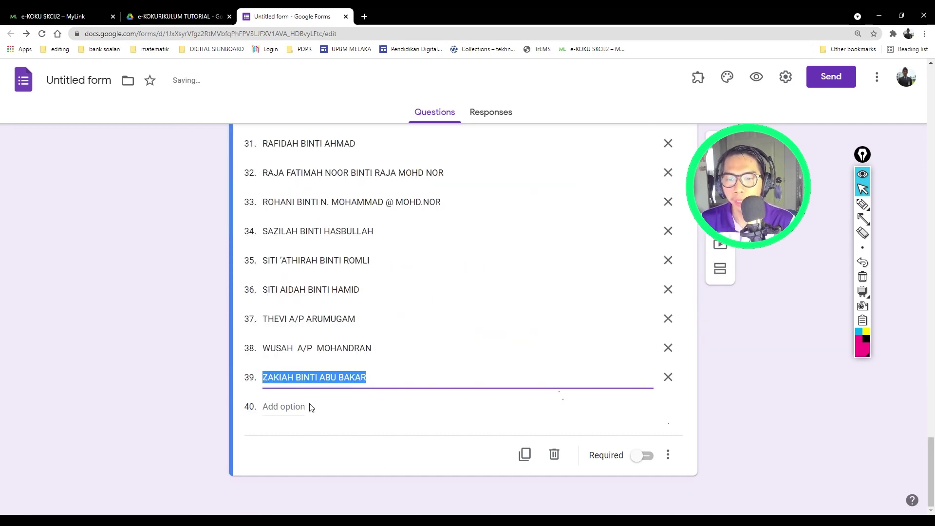
scroll(413, 412, "up", 5)
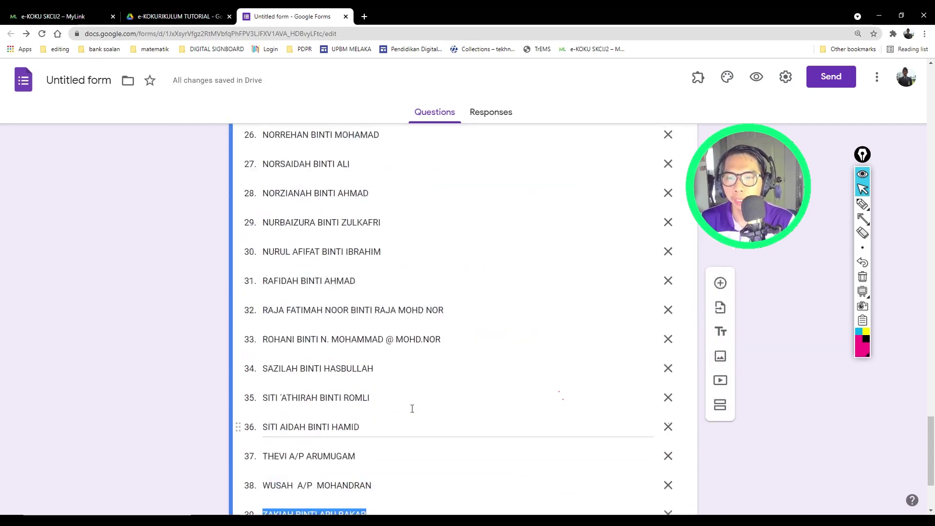
scroll(411, 411, "up", 10)
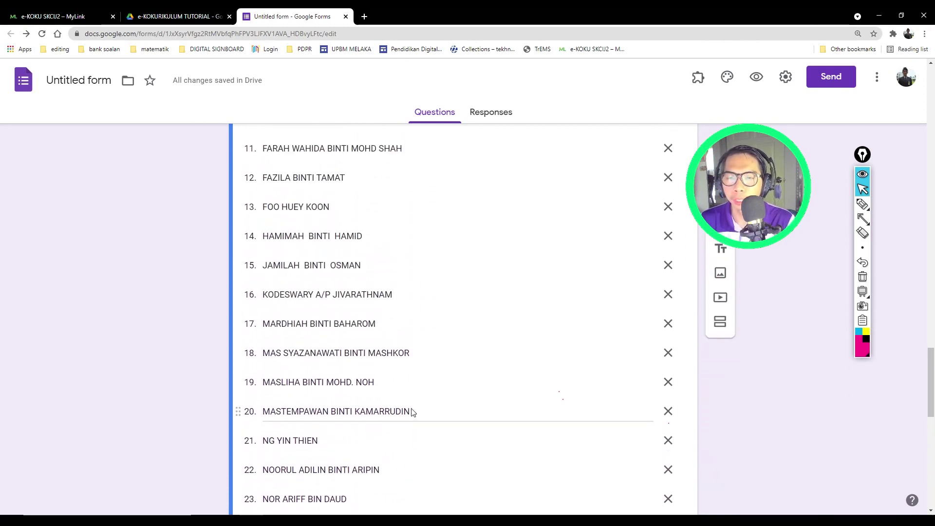
scroll(408, 399, "up", 6)
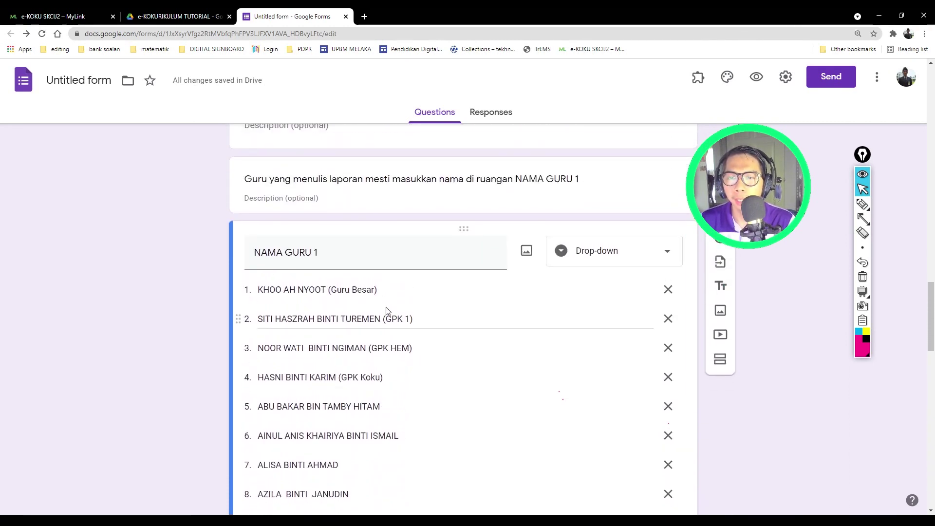
Step: Delete the bracketed titles (Guru Besar) and (GPK 1) from teacher options 1 and 2
left_click(384, 292)
left_click(384, 294)
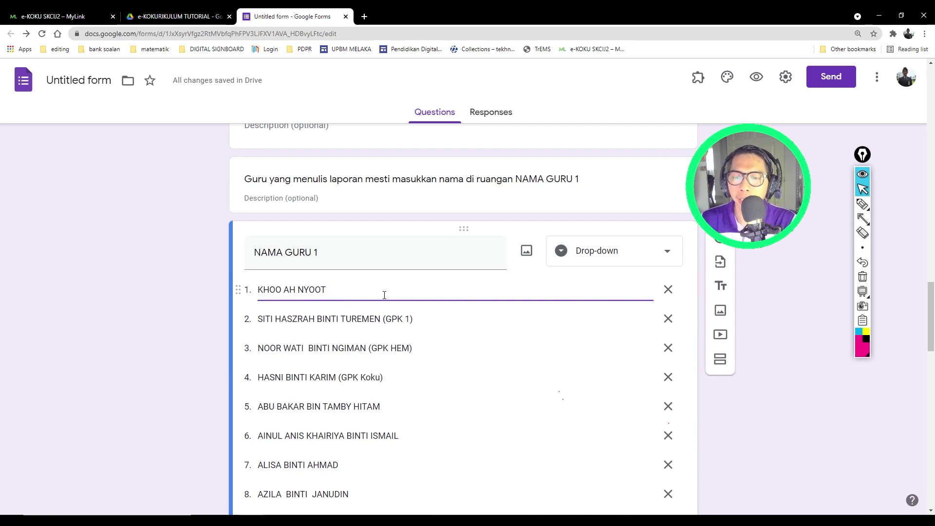
left_click(425, 316)
left_click(424, 320)
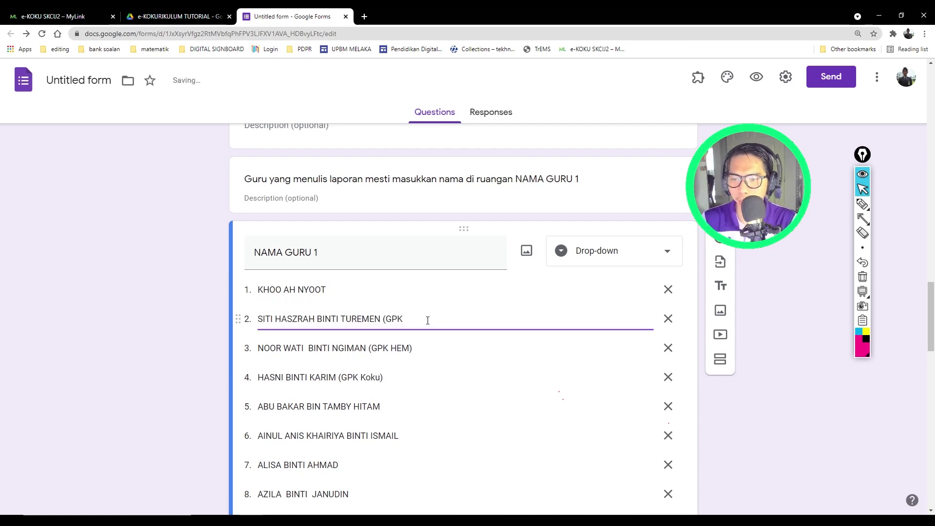
key("BackSpace")
key("BackSpace")
key("BackSpace")
Step: Delete the (GPK HEM) and (GPK Koku) labels from teacher options 3 and 4
left_click(418, 350)
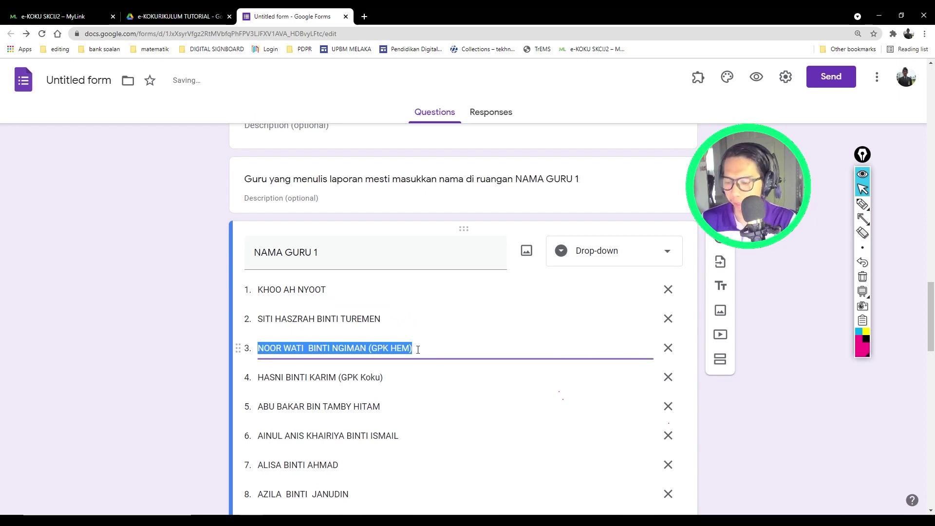
left_click(418, 350)
key("BackSpace")
key("BackSpace")
key("BackSpace")
key("BackSpace")
key("BackSpace")
key("BackSpace")
key("BackSpace")
key("BackSpace")
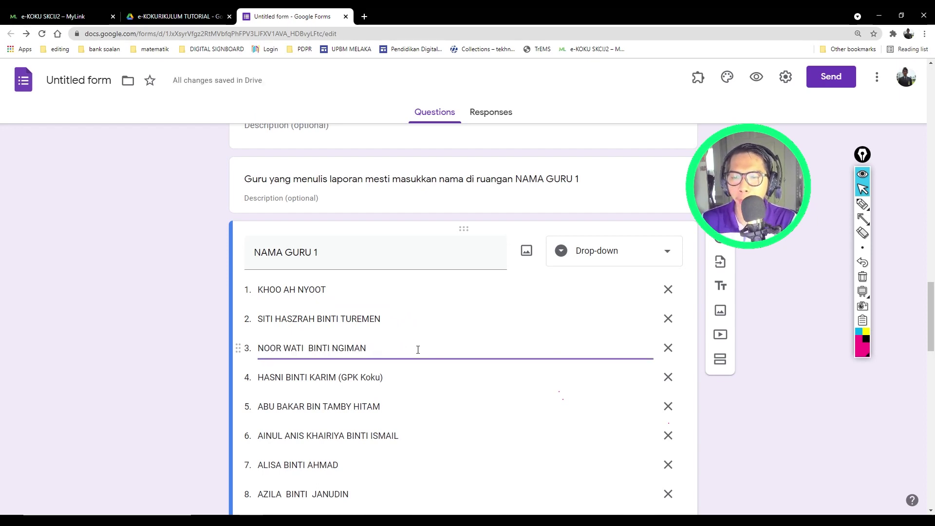
left_click(408, 378)
left_click(408, 377)
key("BackSpace")
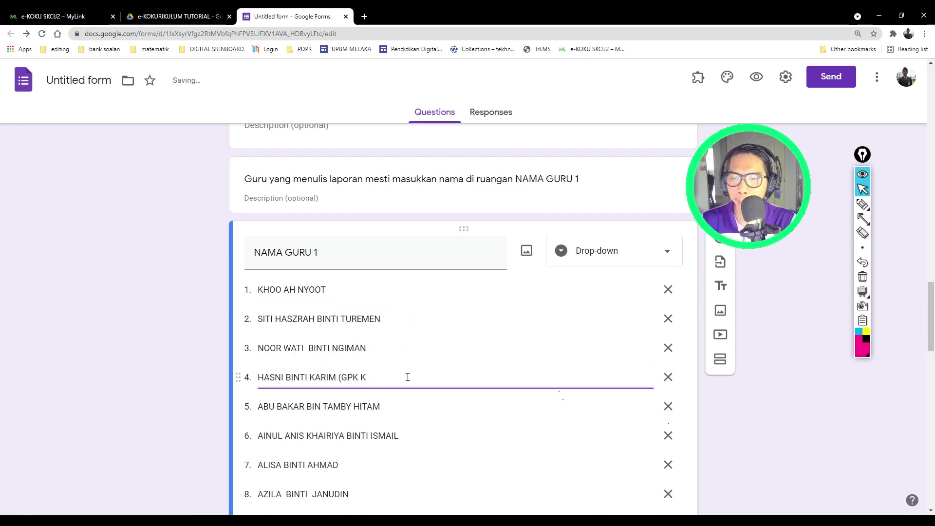
key("BackSpace")
key("BackSpace")
key("BackSpace")
key("BackSpace")
key("BackSpace")
key("BackSpace")
key("BackSpace")
left_click(181, 296)
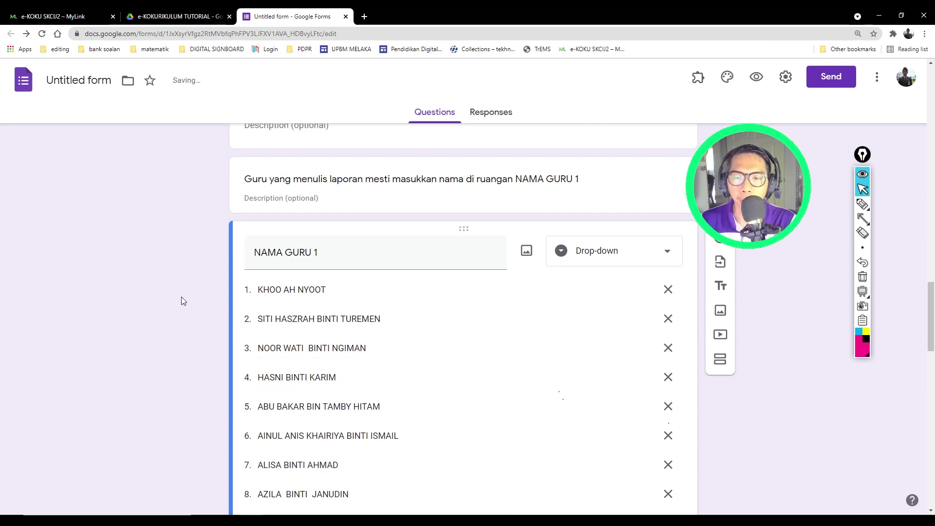
left_click(402, 387)
left_click(359, 378)
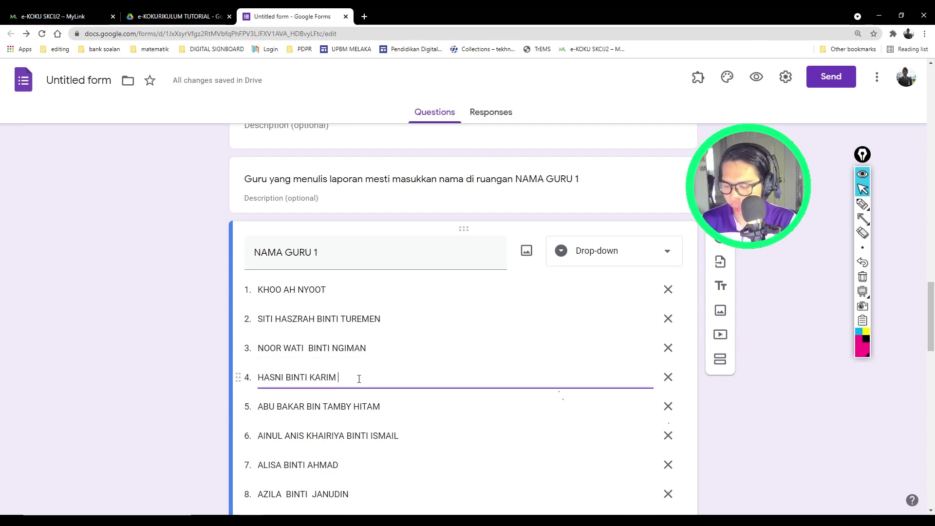
left_click(124, 312)
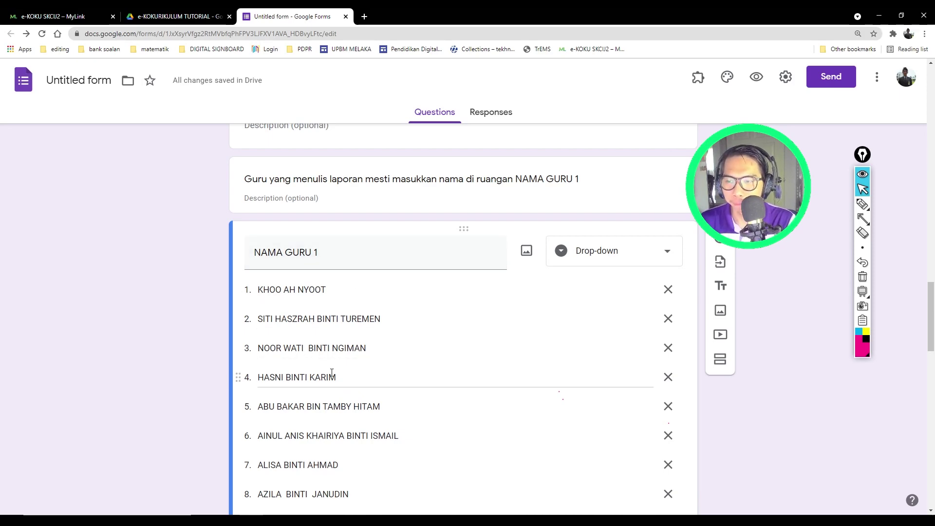
scroll(360, 383, "down", 7)
scroll(332, 373, "down", 3)
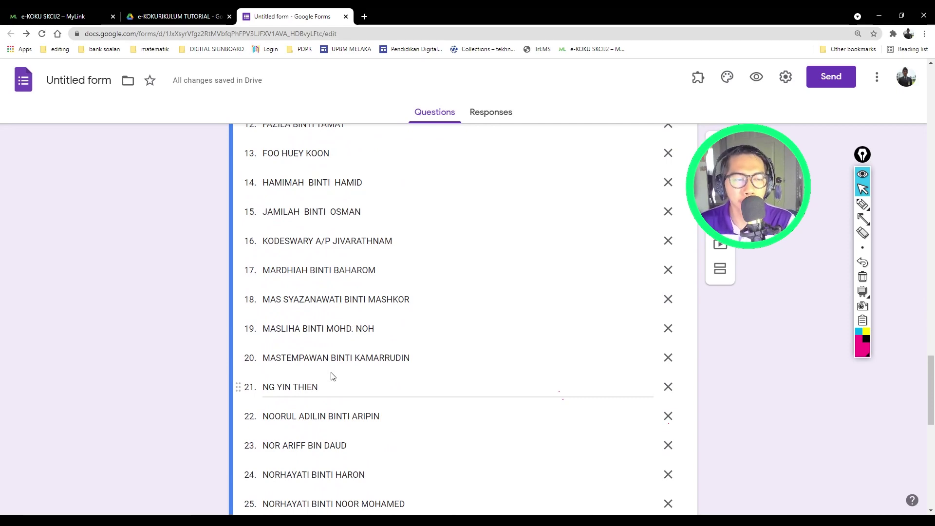
scroll(332, 376, "down", 8)
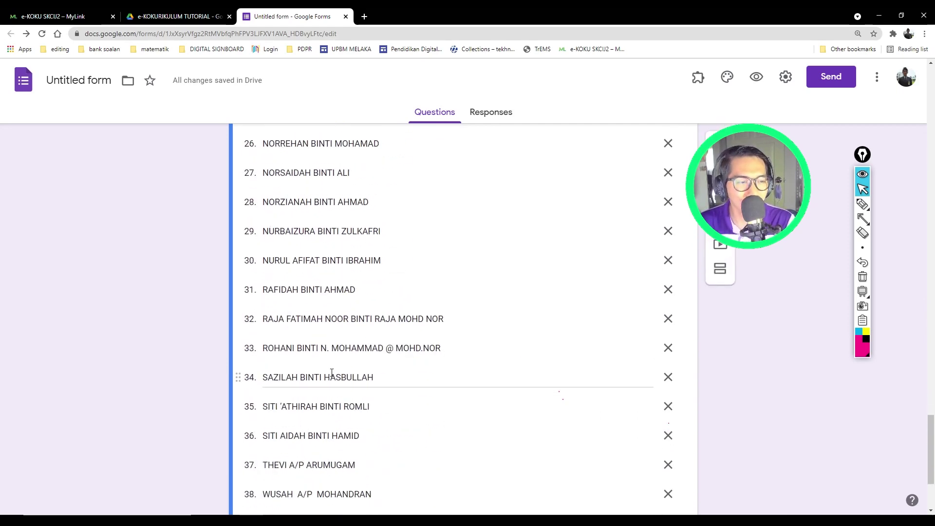
scroll(332, 373, "down", 3)
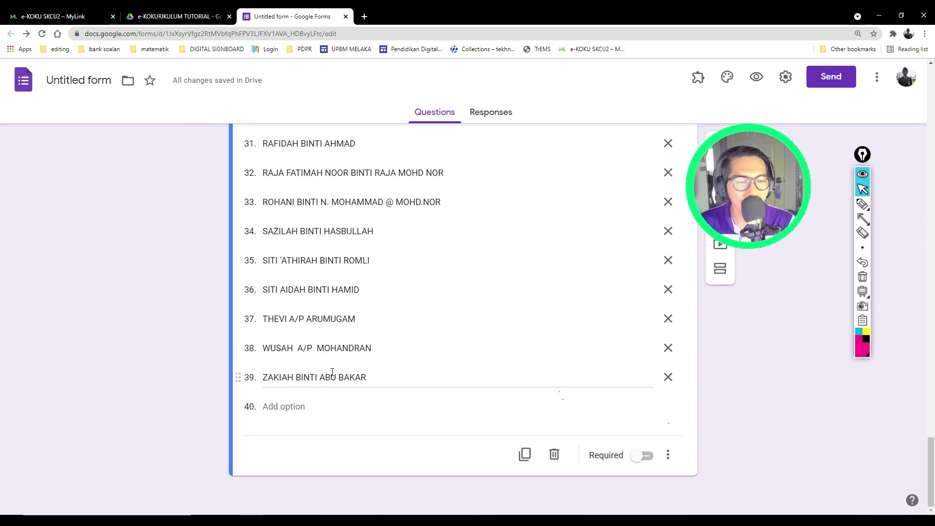
Step: Duplicate the NAMA GURU 1 question and renumber the copy NAMA GURU 2
left_click(523, 454)
left_click(331, 430)
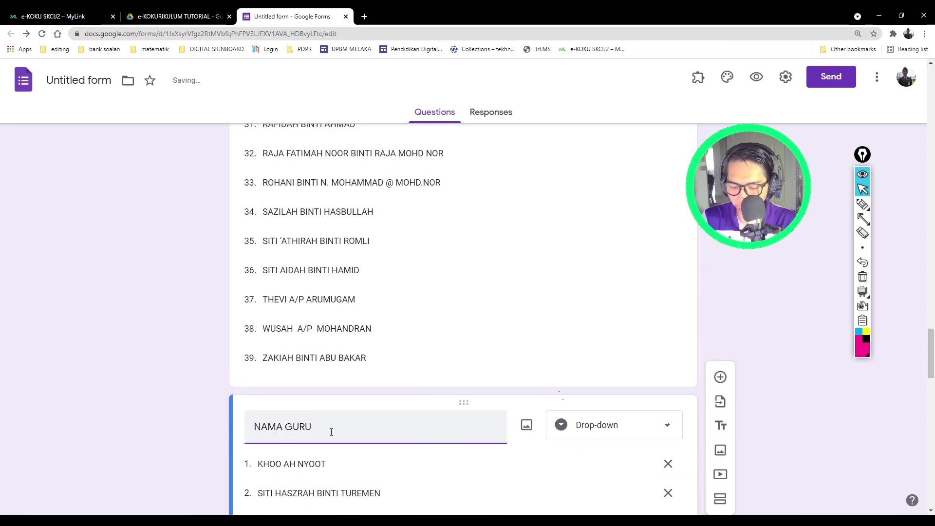
type("2")
scroll(166, 390, "up", 1)
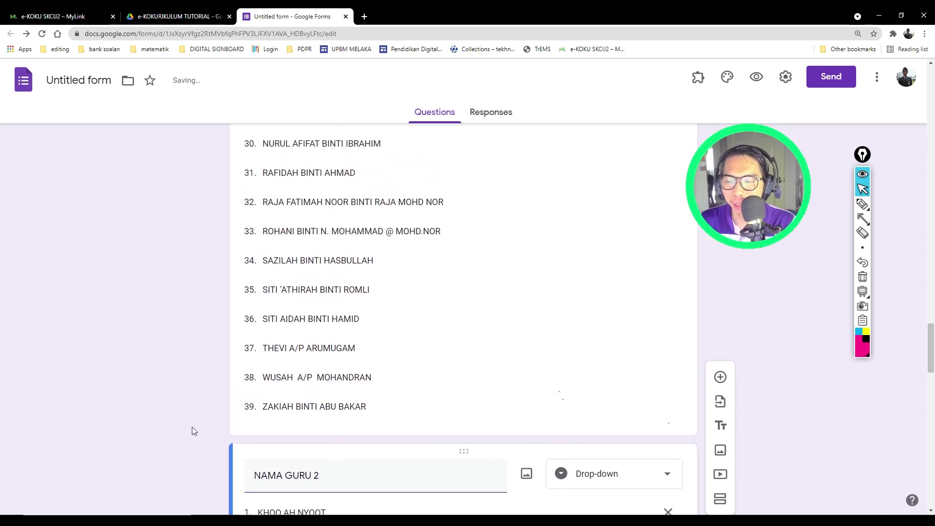
scroll(157, 434, "down", 12)
scroll(157, 434, "down", 12)
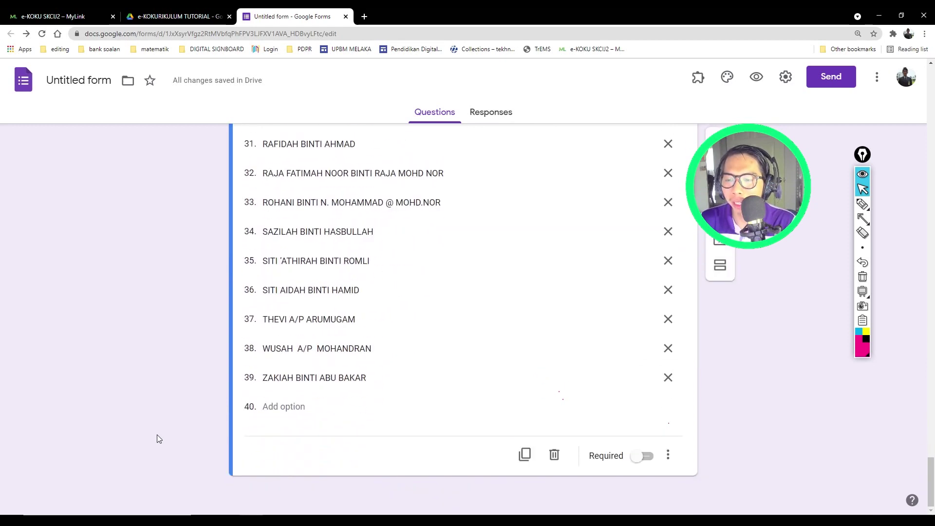
Step: Draw an on-screen arrow at the Duplicate button and create the NAMA GURU 3 copy
left_click(864, 220)
left_click_drag(521, 325, 522, 439)
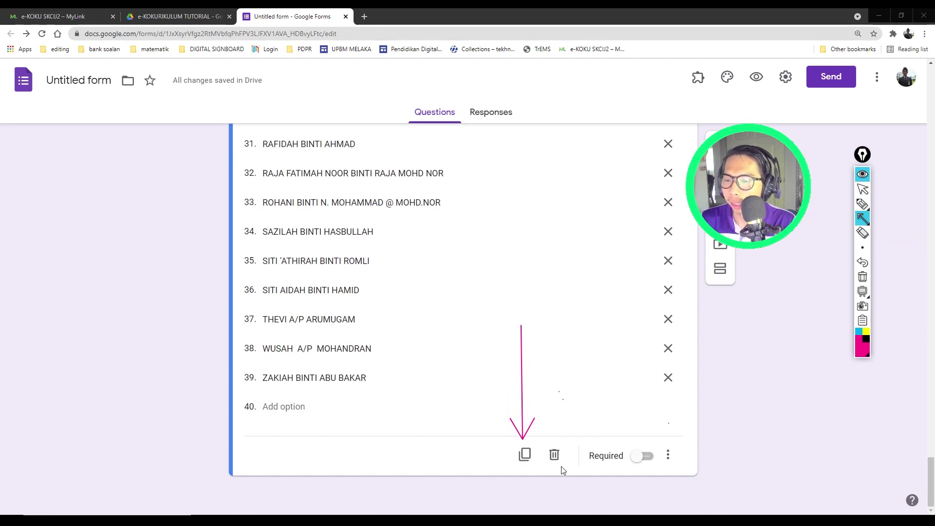
left_click(869, 194)
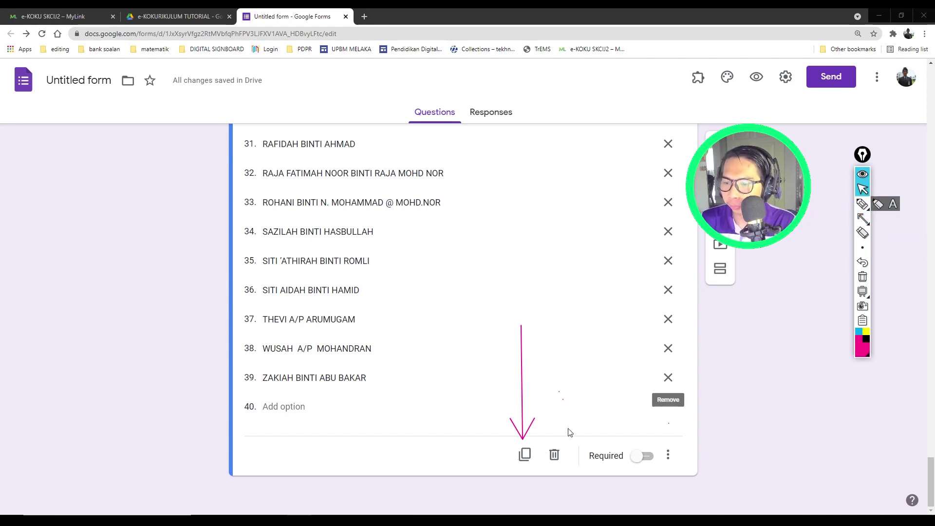
left_click(530, 460)
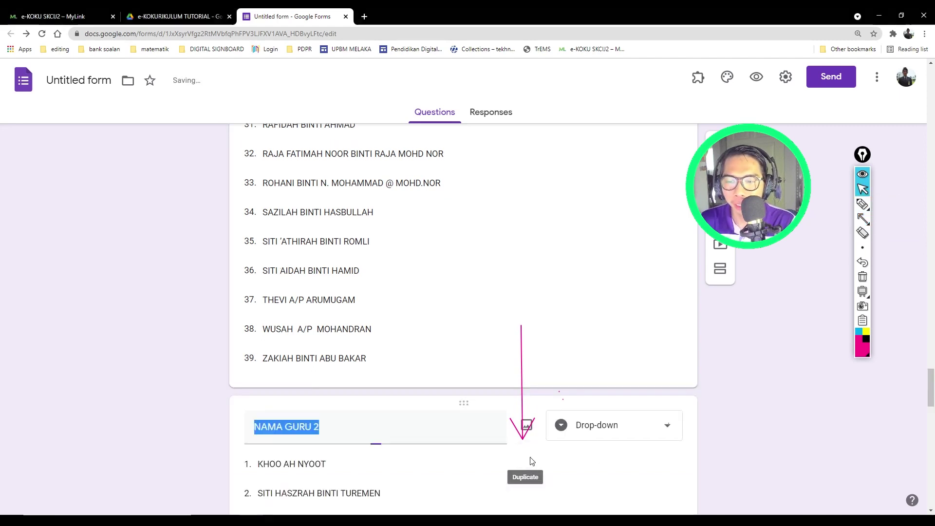
left_click(345, 428)
key("BackSpace")
type("2")
key("BackSpace")
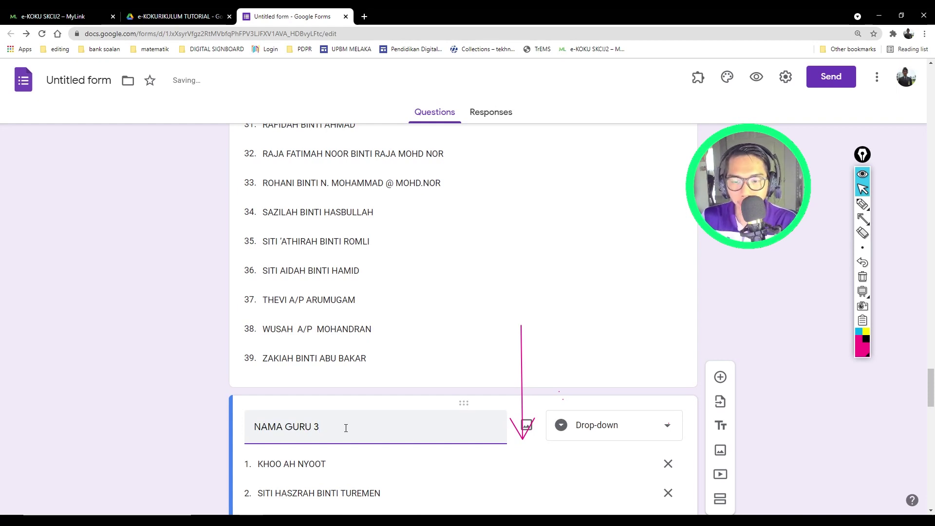
Step: Erase the on-screen annotation arrow and return to the form
left_click(862, 233)
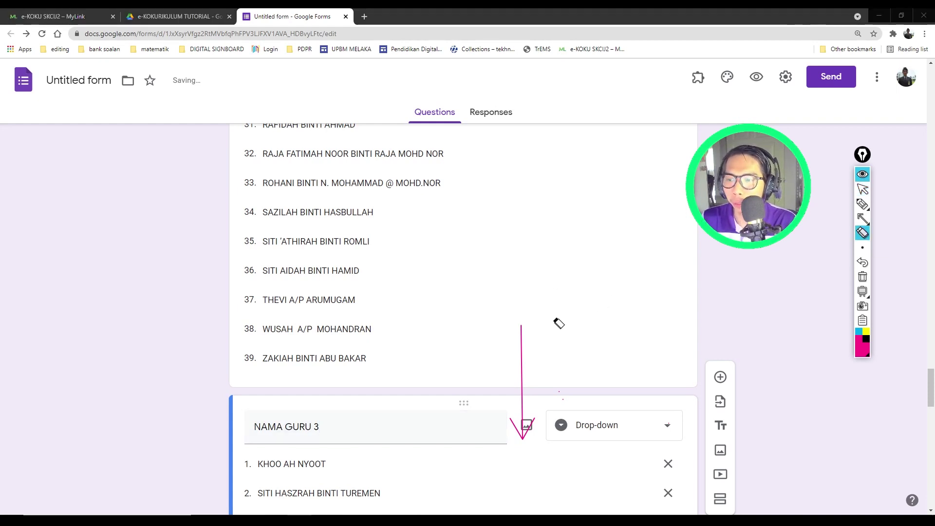
left_click(524, 333)
scroll(162, 329, "up", 5)
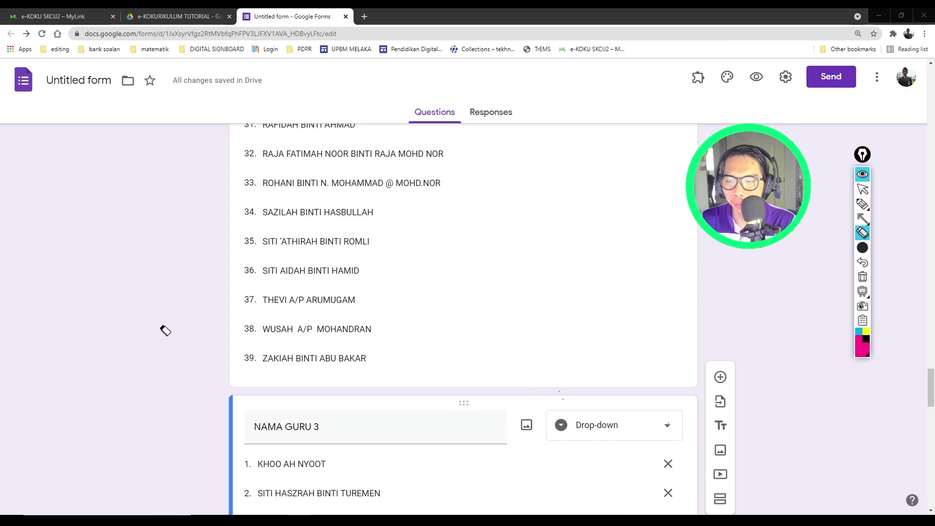
left_click(862, 189)
scroll(486, 412, "down", 14)
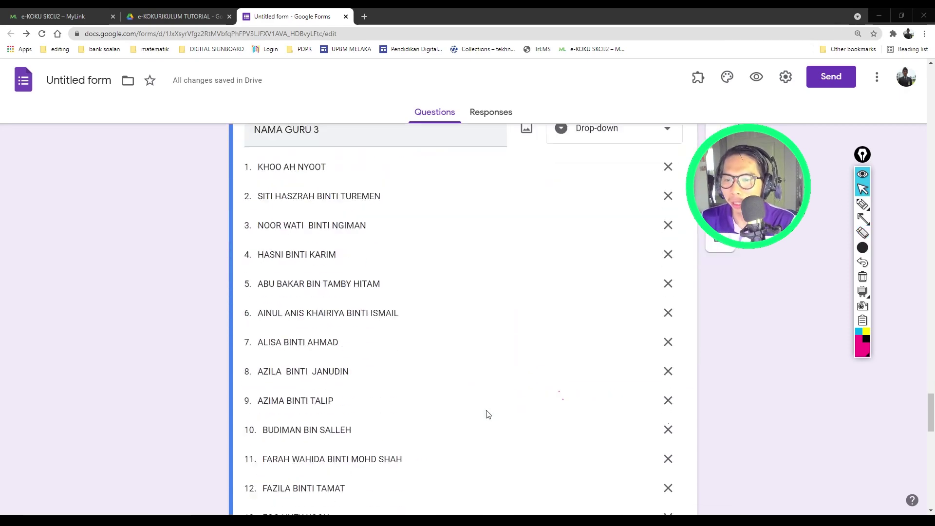
scroll(486, 412, "down", 12)
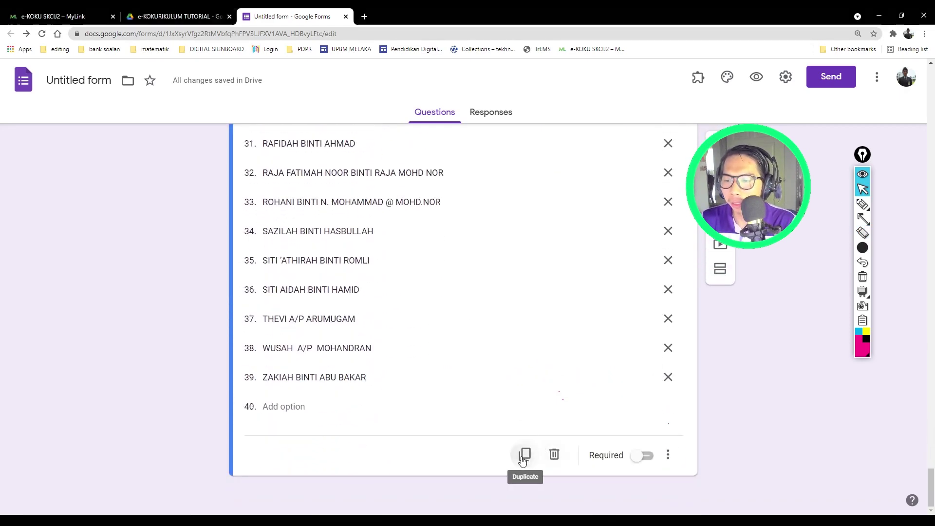
Step: Duplicate the drop-down again to create NAMA GURU 4 and NAMA GURU 5
left_click(524, 454)
left_click(330, 430)
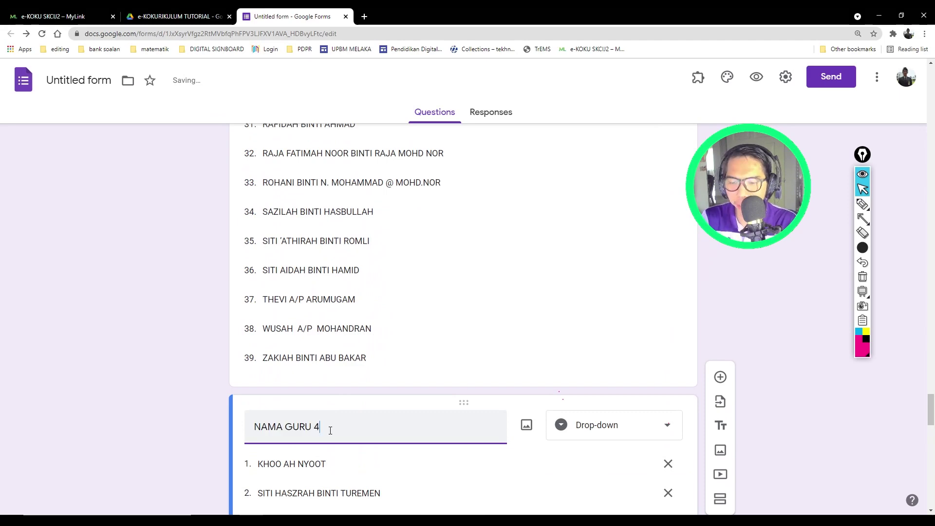
type("4")
scroll(328, 431, "down", 20)
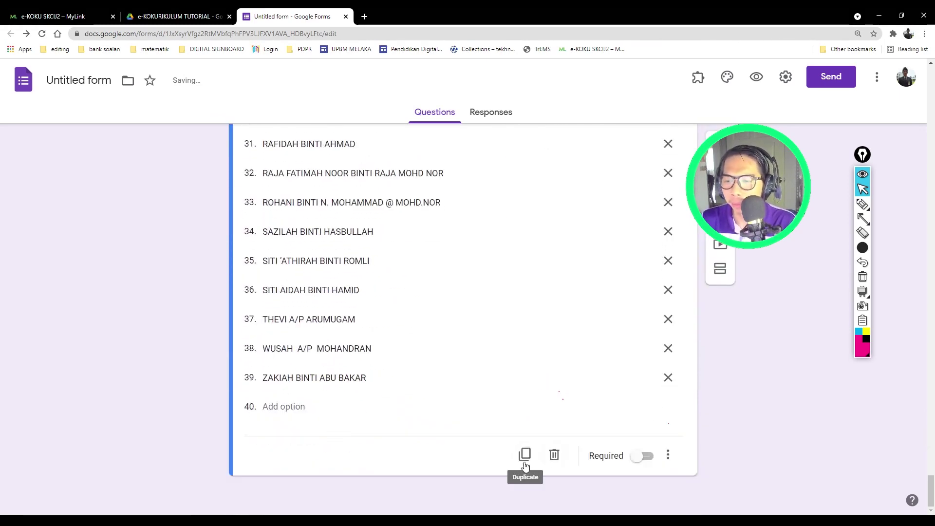
left_click(525, 463)
left_click(356, 421)
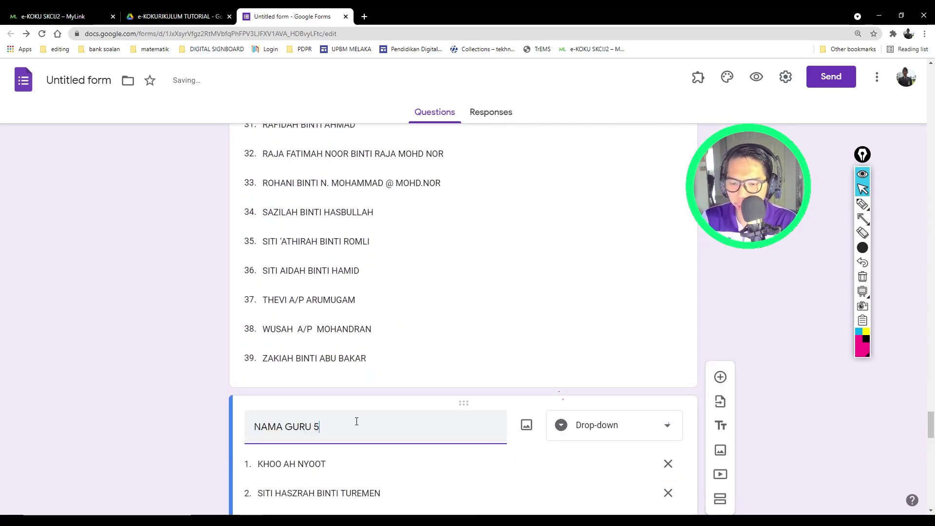
scroll(356, 421, "down", 20)
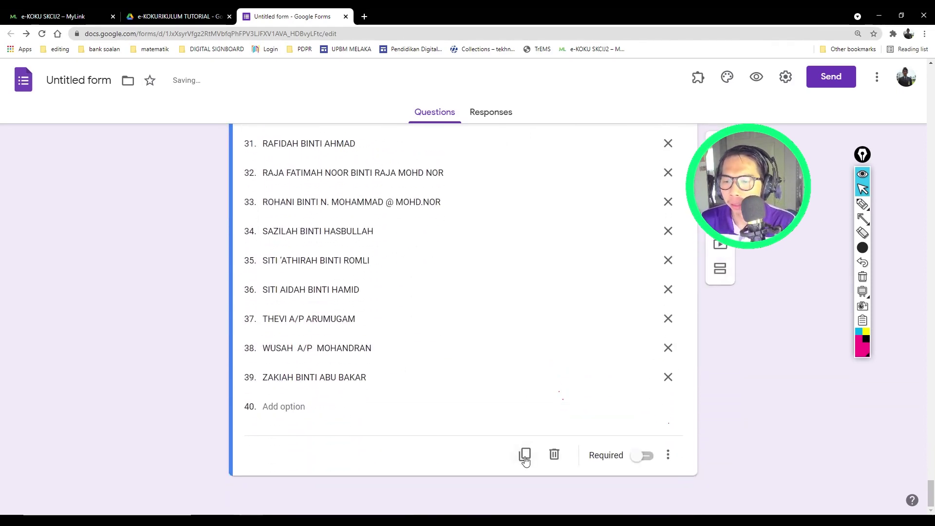
Step: Create NAMA GURU 6 and NAMA GURU 7 as further duplicates of the drop-down
left_click(524, 460)
left_click(334, 423)
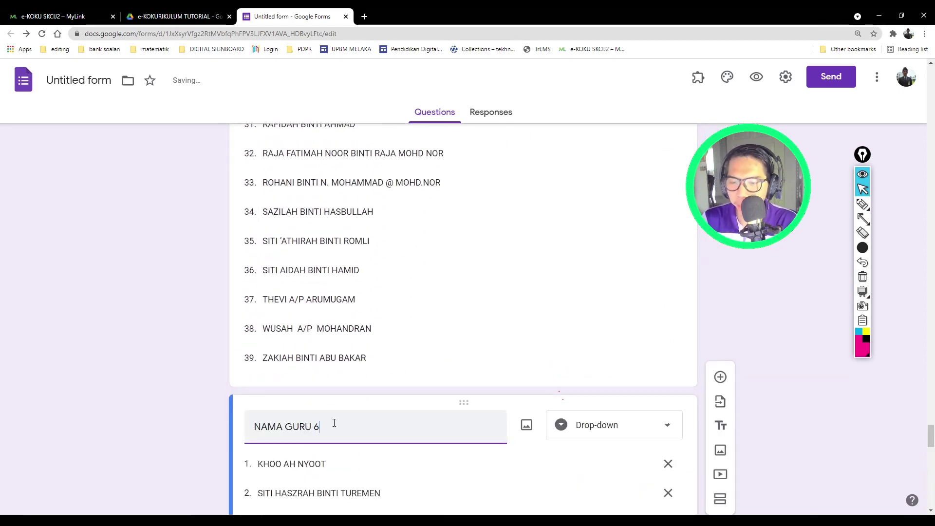
type("6")
scroll(334, 422, "down", 20)
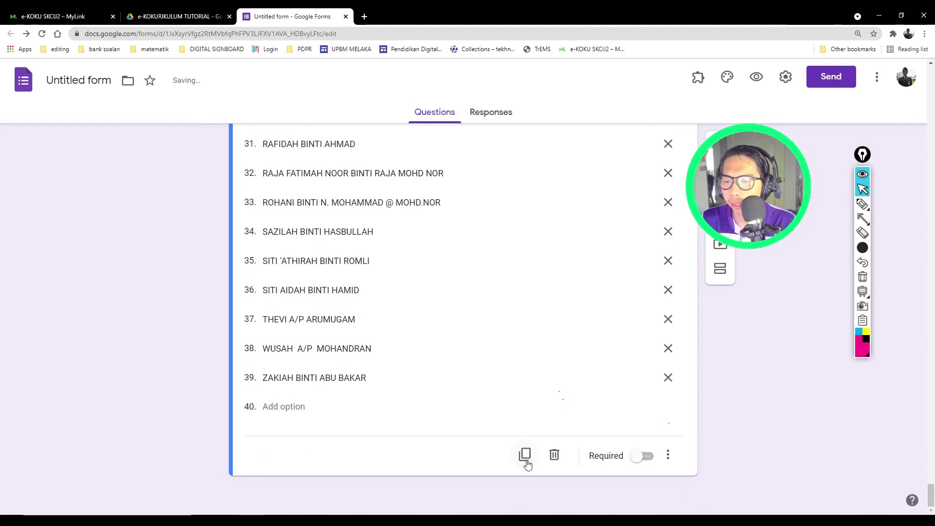
left_click(524, 454)
left_click(338, 427)
key("BackSpace")
type("7")
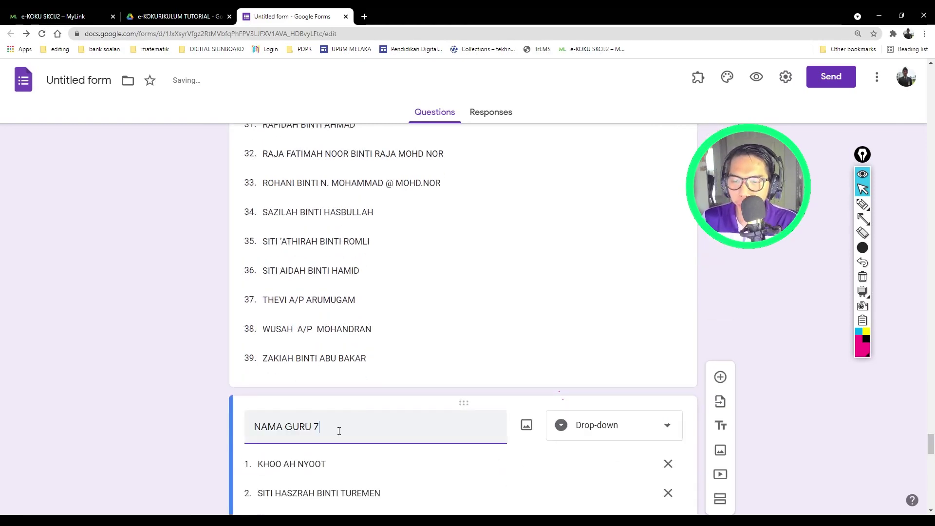
scroll(339, 430, "down", 20)
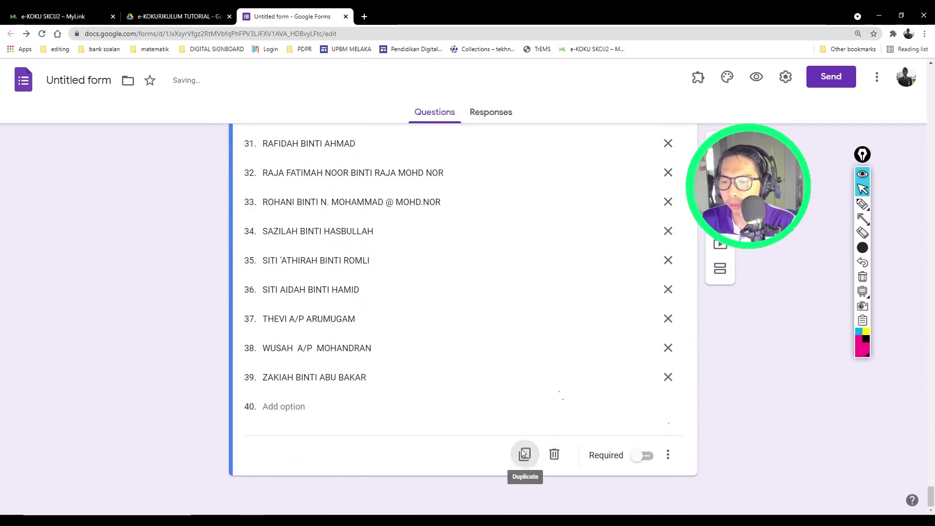
Step: Add one last duplicate numbered NAMA GURU 8
left_click(524, 455)
left_click(335, 425)
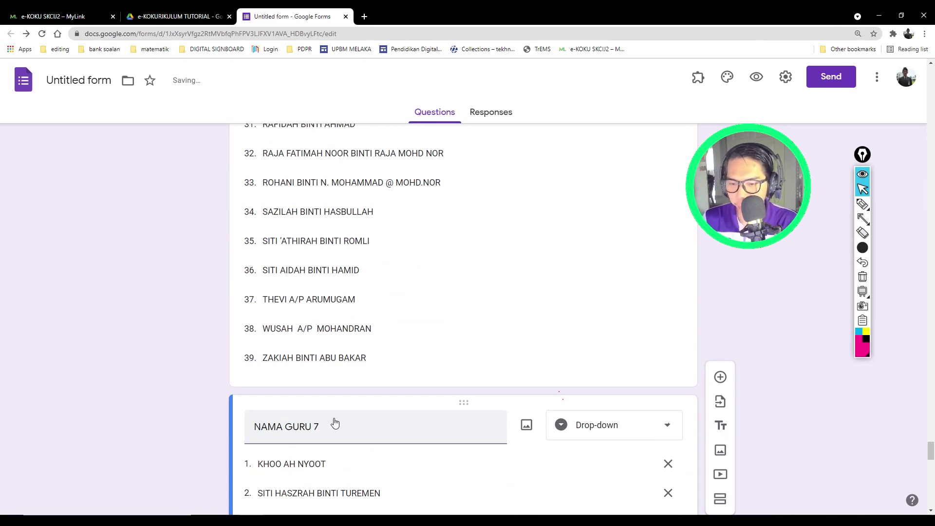
triple_click(343, 434)
left_click(343, 434)
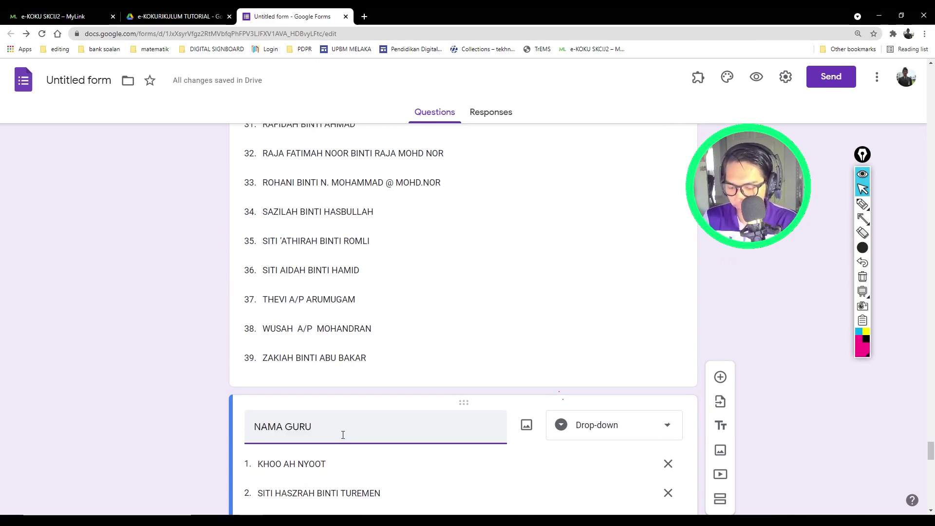
left_click(214, 396)
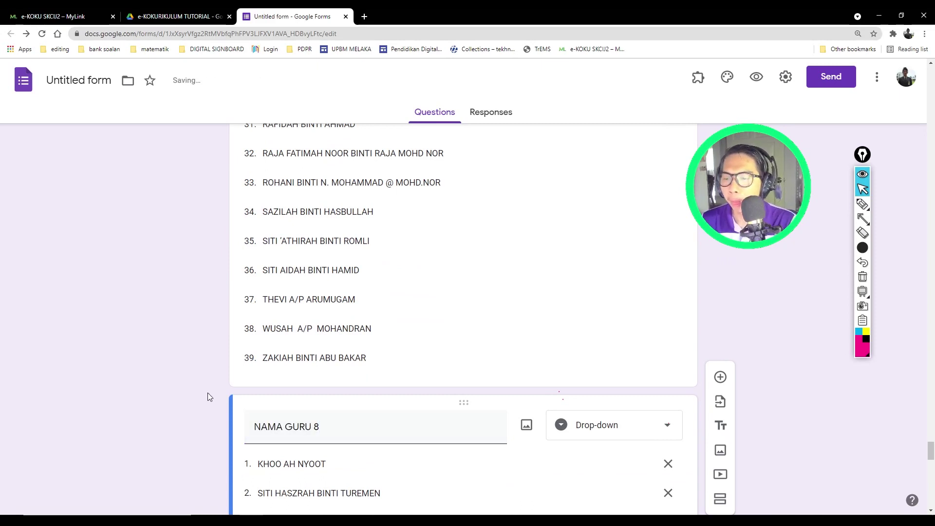
Step: Turn on Required for the NAMA GURU 1 question
scroll(208, 392, "down", 6)
scroll(208, 393, "down", 15)
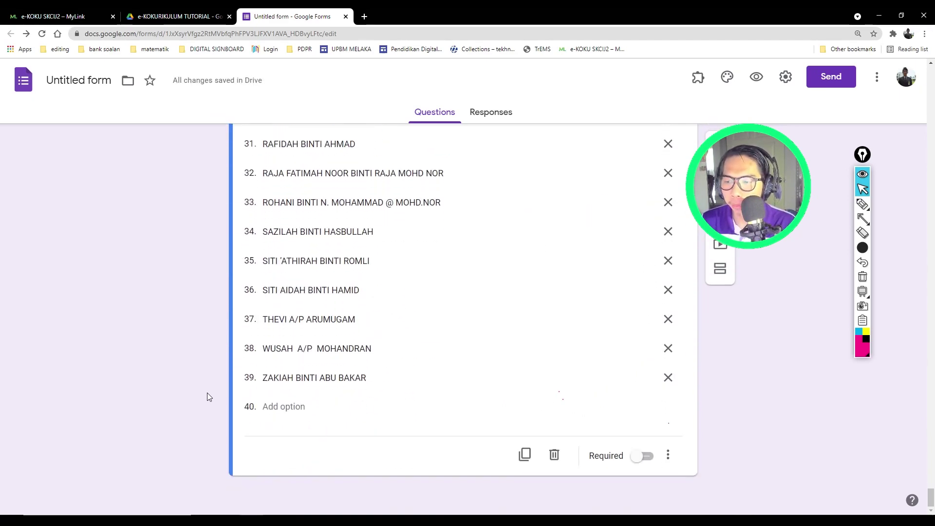
scroll(249, 403, "up", 18)
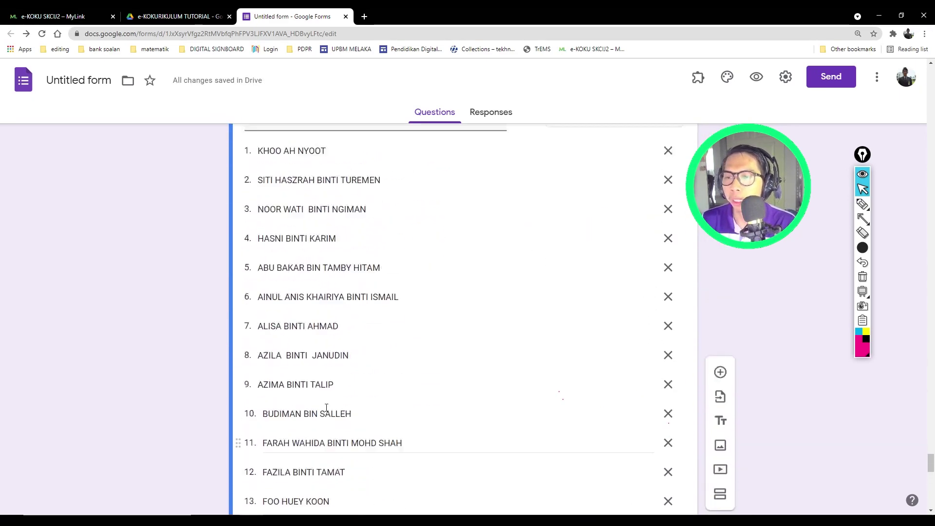
scroll(328, 408, "down", 14)
scroll(331, 411, "up", 11)
scroll(334, 413, "down", 15)
scroll(341, 419, "up", 17)
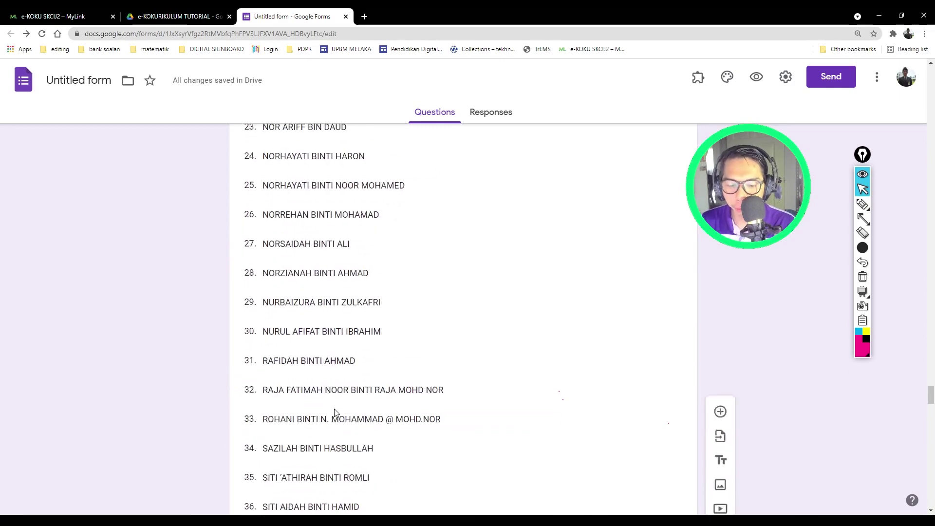
scroll(335, 412, "down", 15)
scroll(336, 412, "up", 20)
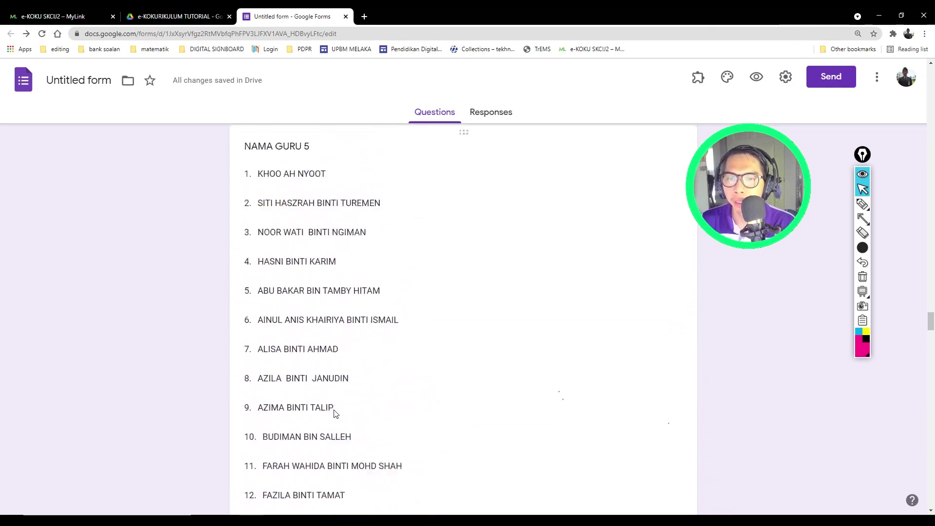
scroll(335, 413, "up", 20)
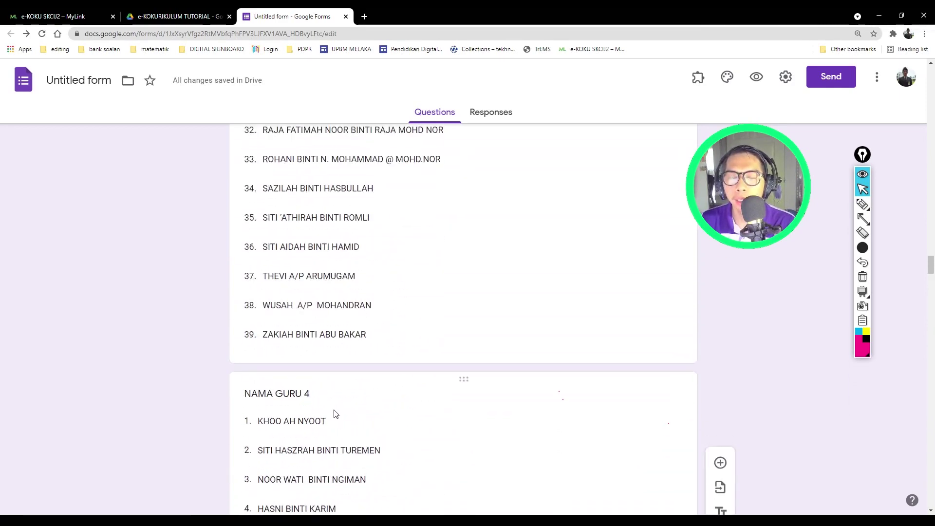
scroll(336, 413, "up", 9)
scroll(334, 416, "down", 17)
scroll(334, 416, "up", 9)
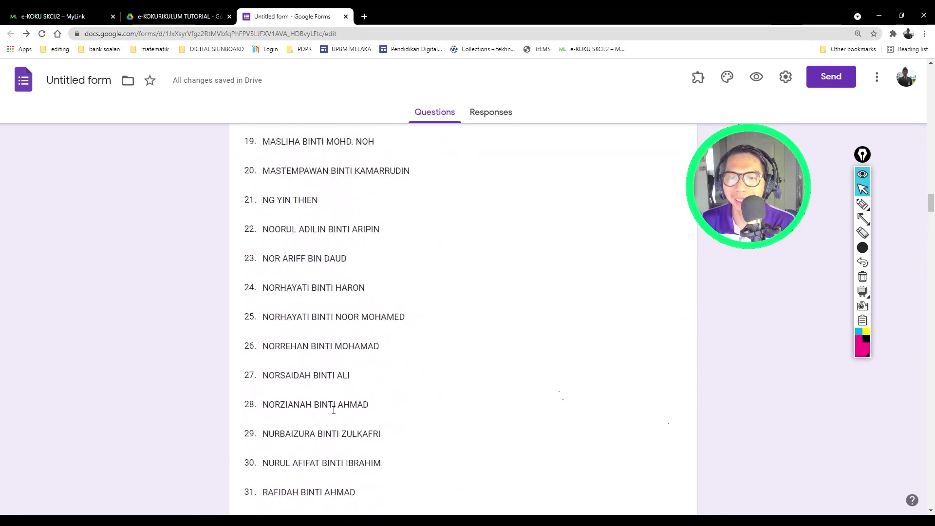
scroll(333, 410, "up", 8)
scroll(334, 413, "down", 17)
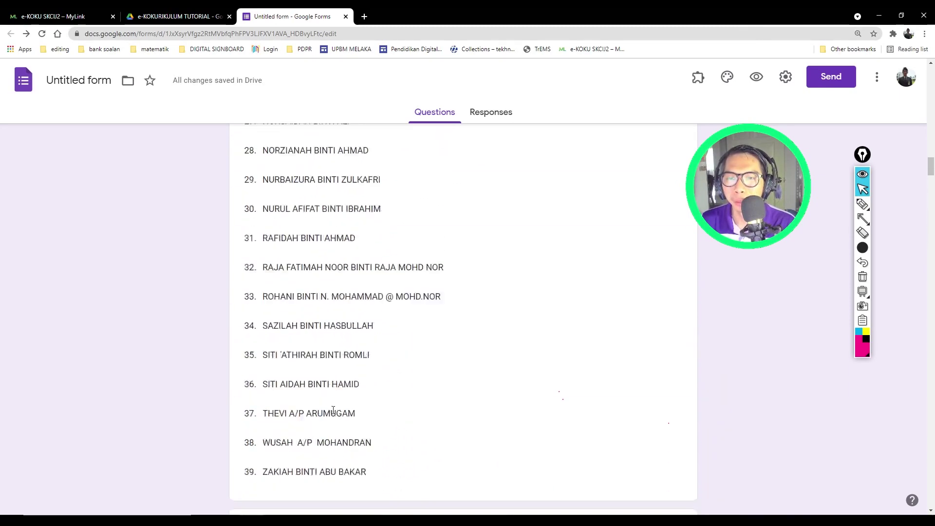
scroll(334, 413, "up", 3)
left_click(335, 413)
scroll(334, 404, "up", 12)
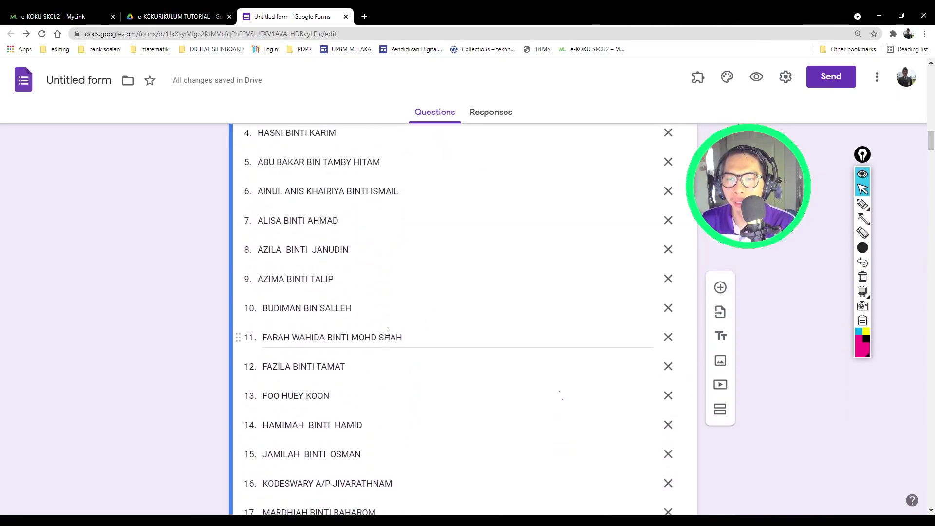
scroll(432, 436, "down", 20)
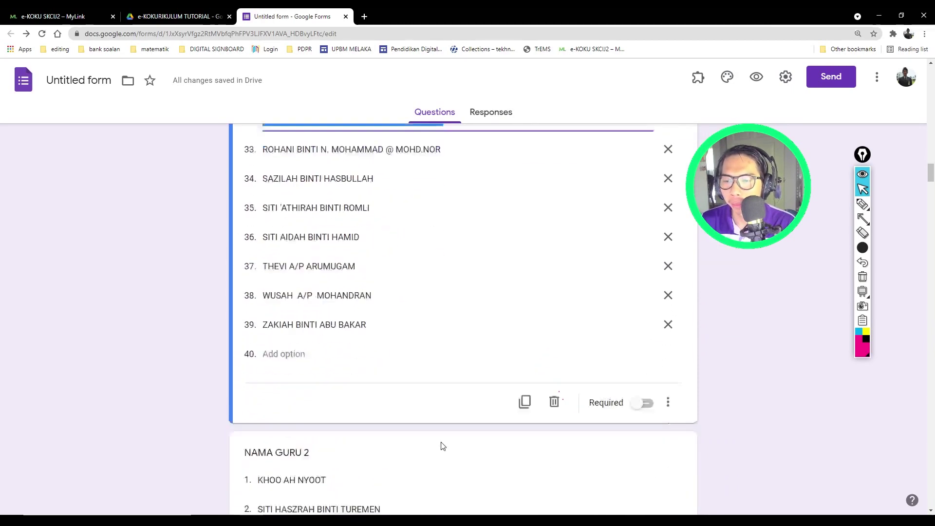
left_click(642, 359)
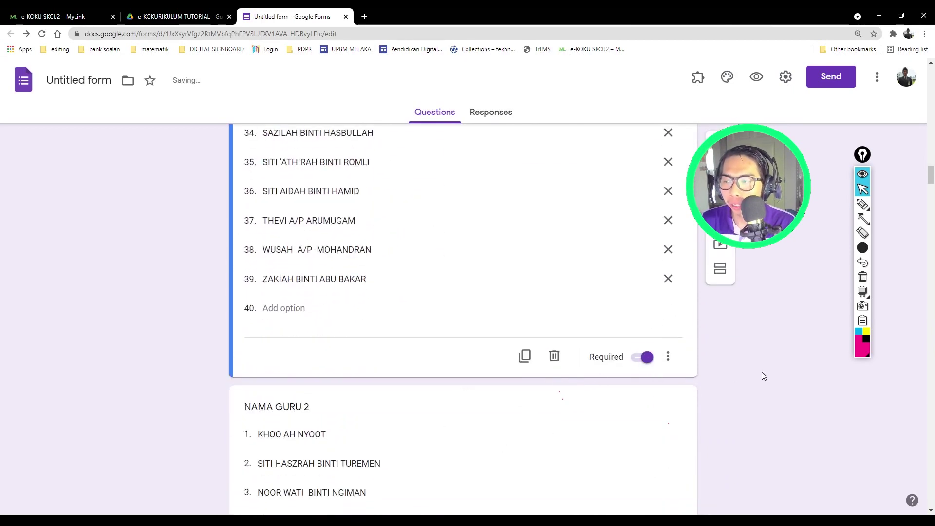
Step: Move down to the NAMA GURU 8 question and select it for editing
left_click_drag(931, 187, 932, 219)
left_click_drag(933, 481, 933, 509)
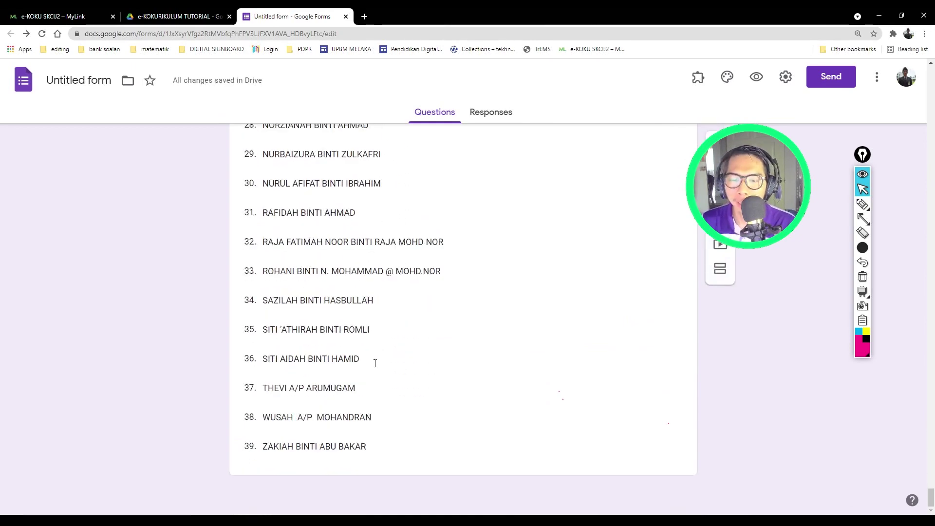
left_click(453, 470)
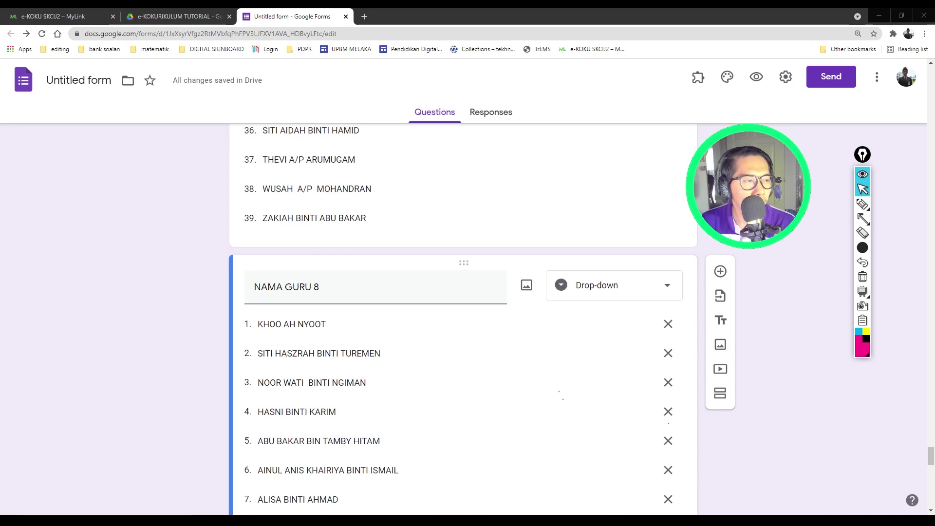
scroll(384, 428, "down", 15)
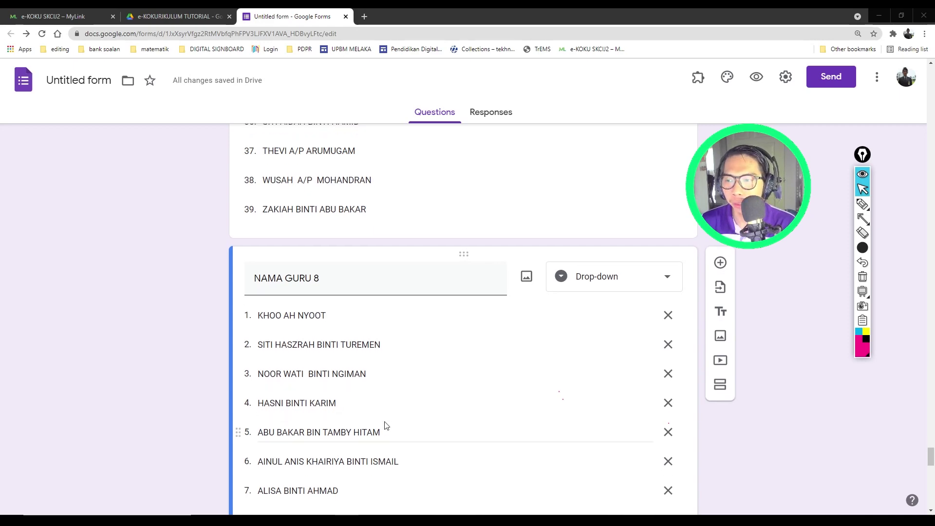
scroll(321, 423, "down", 4)
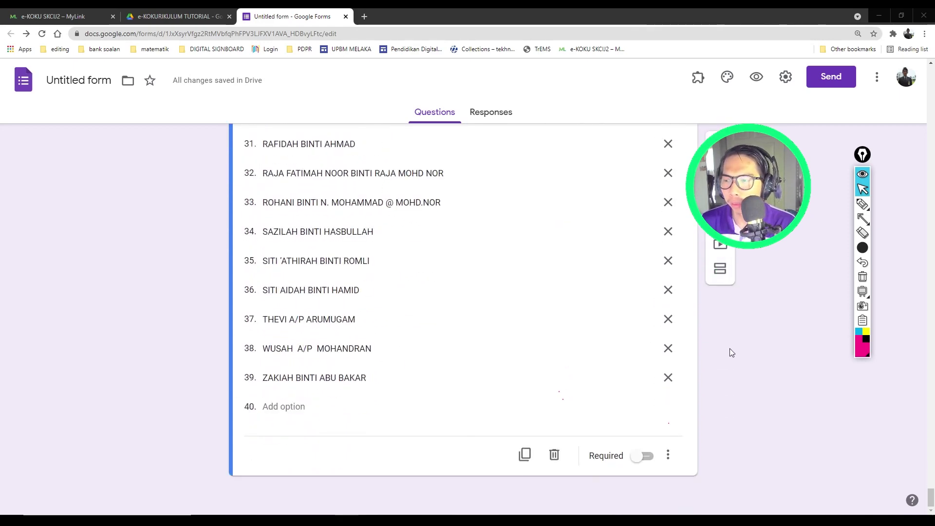
Step: Add a section titled AKTIVITI e-KOKURIKULUM after the teacher questions and give it a blank question
left_click(721, 269)
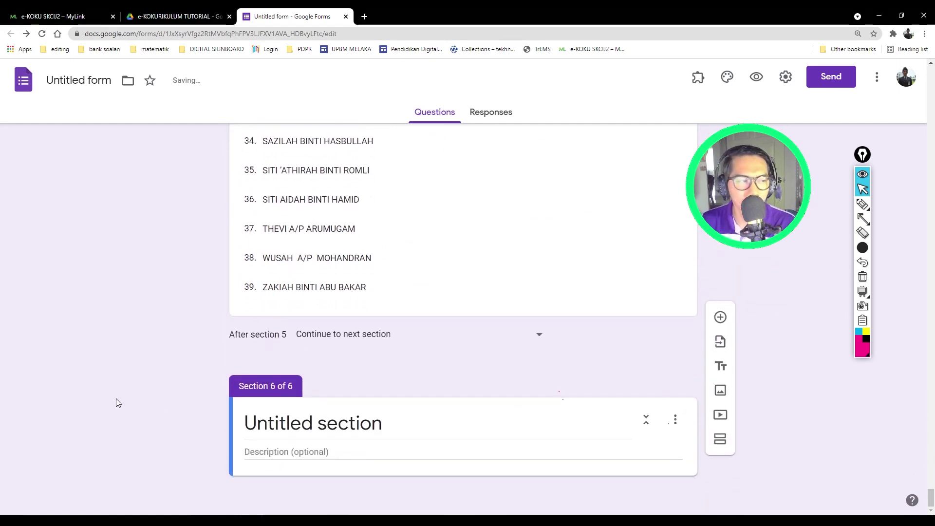
left_click(299, 421)
type("AK")
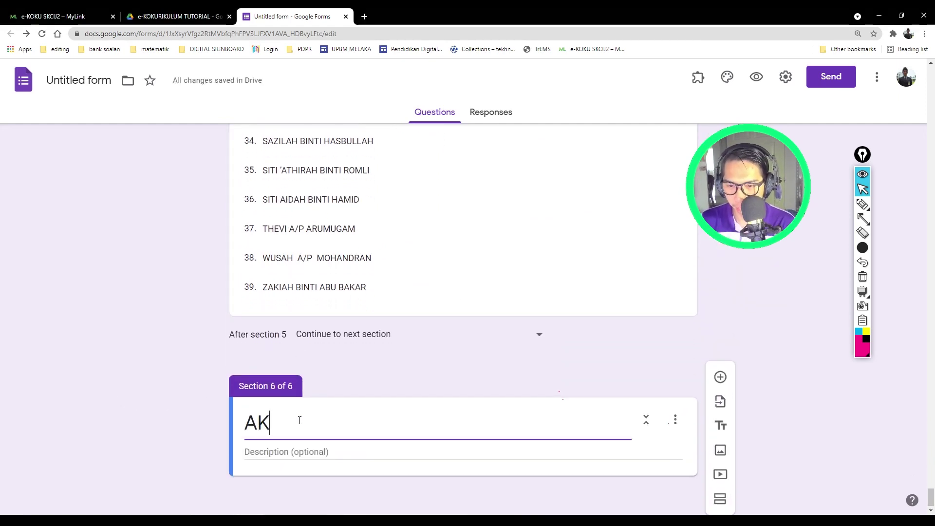
type("TIVIT6")
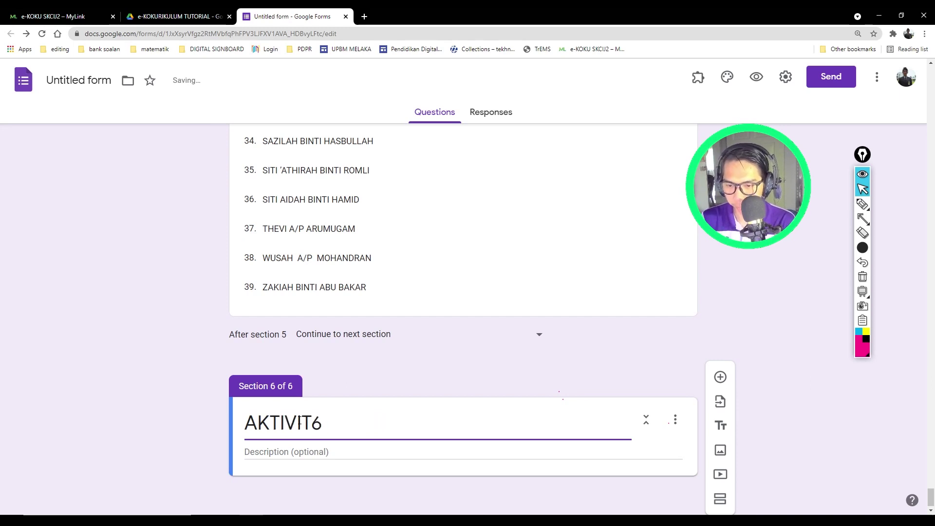
key("BackSpace")
type("I ")
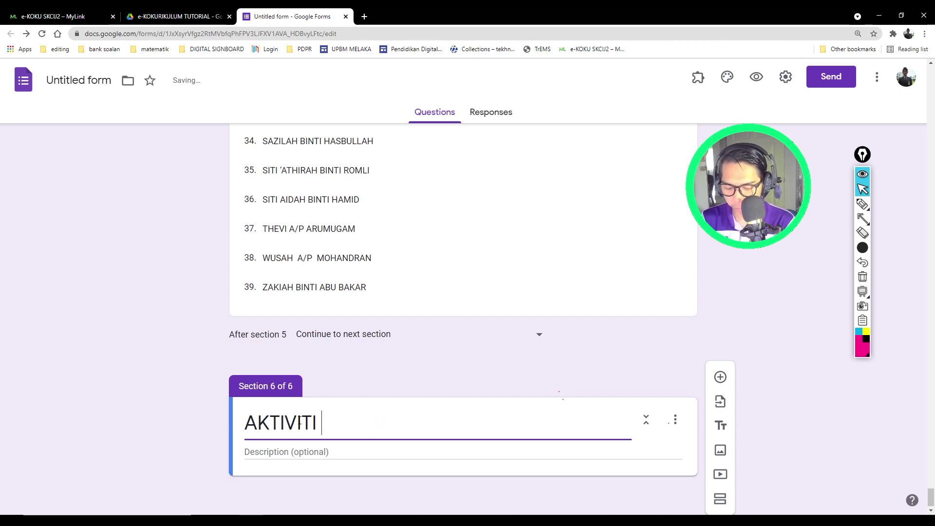
type("e_")
key("BackSpace")
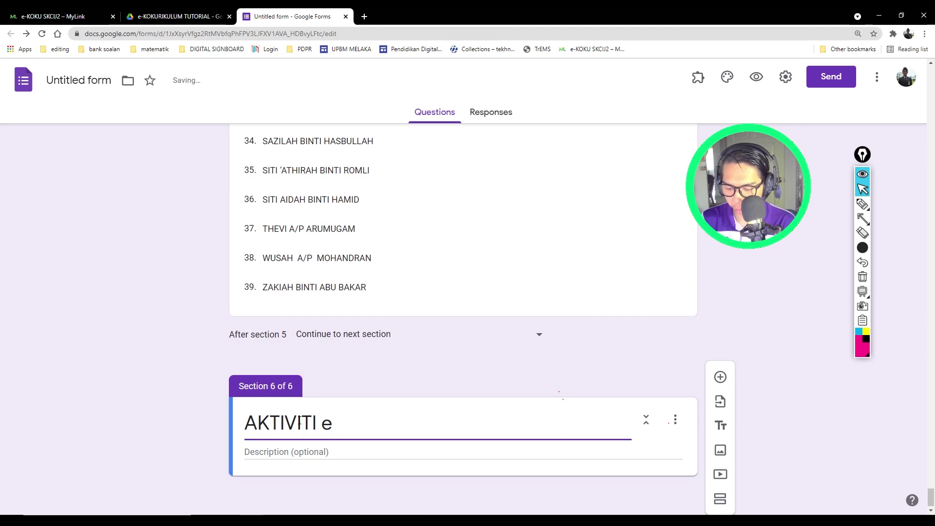
type("-KOKU")
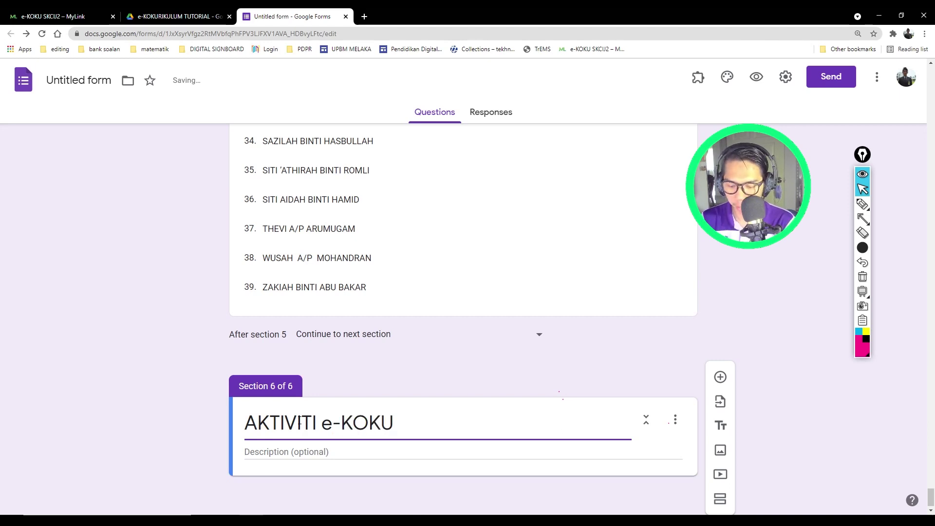
type("RIKULUM")
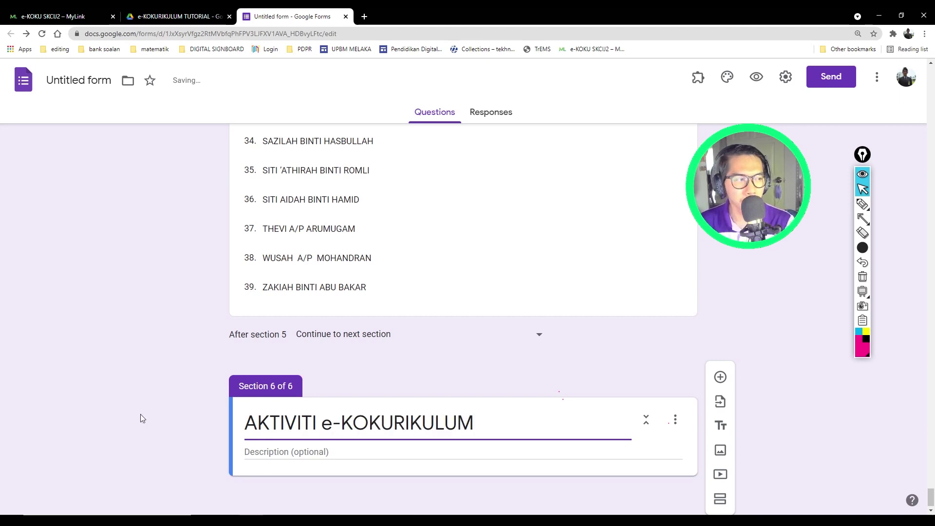
left_click(98, 411)
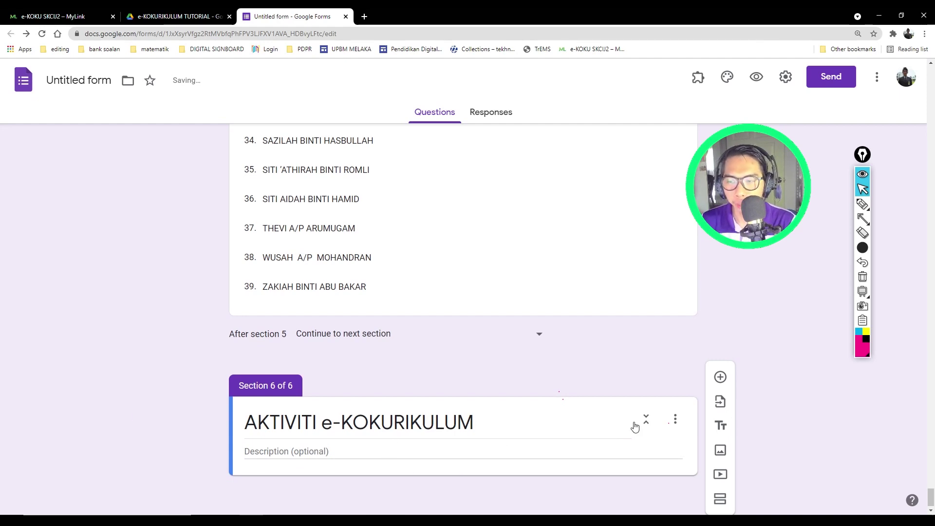
left_click(721, 377)
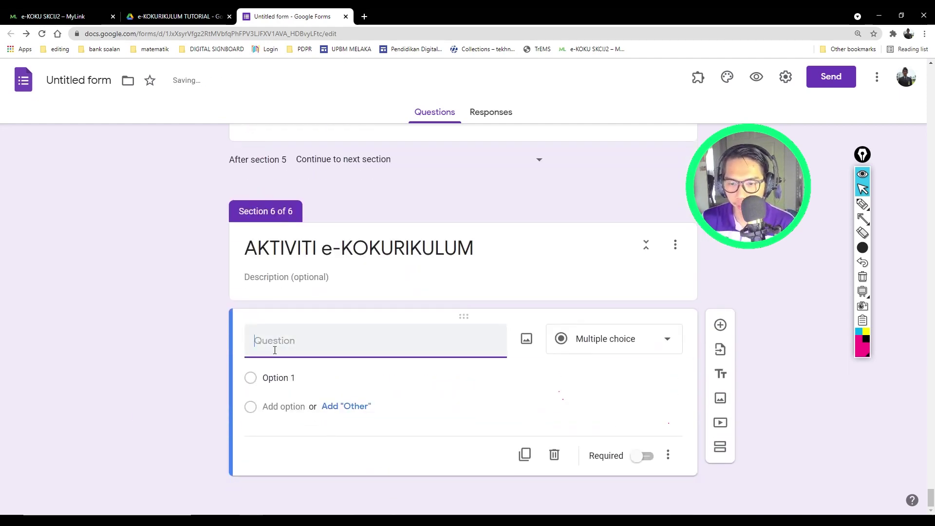
Step: Make AKTIVITI 1 a required paragraph question
type("AKTIVITI 11")
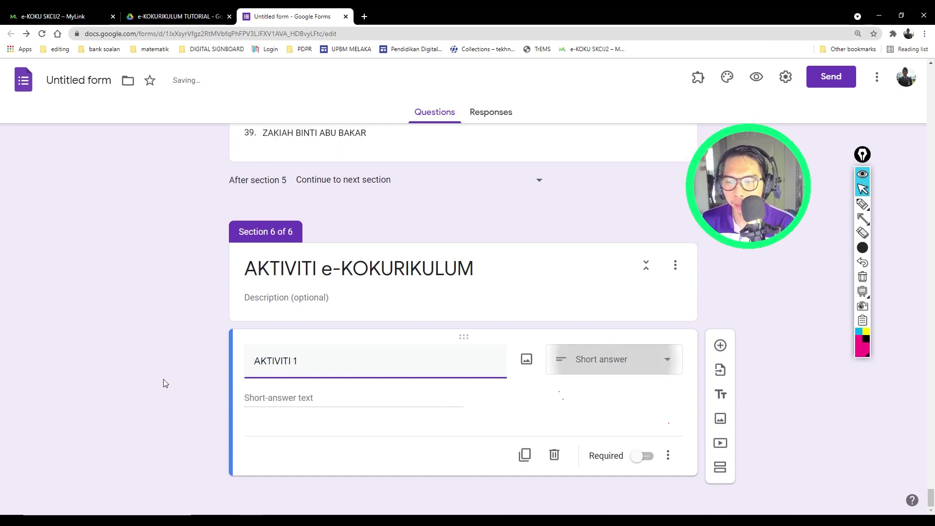
left_click(599, 370)
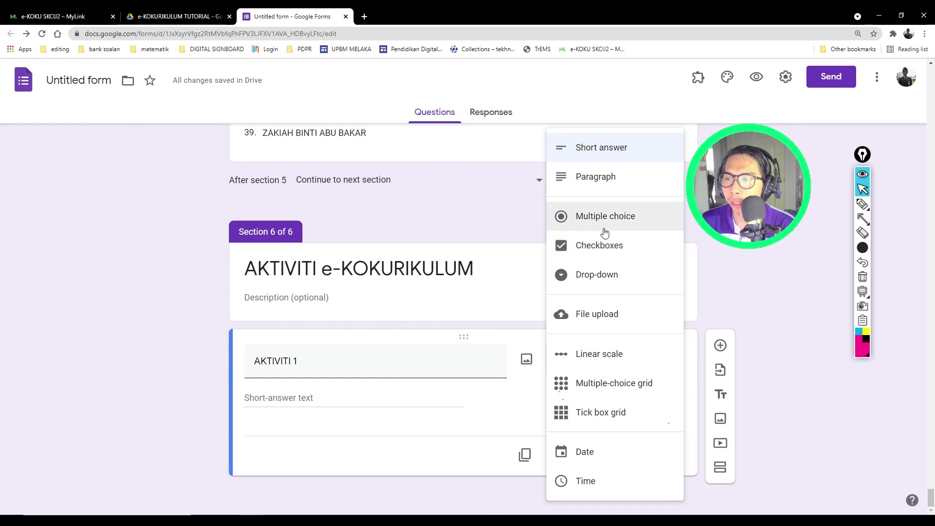
left_click(589, 176)
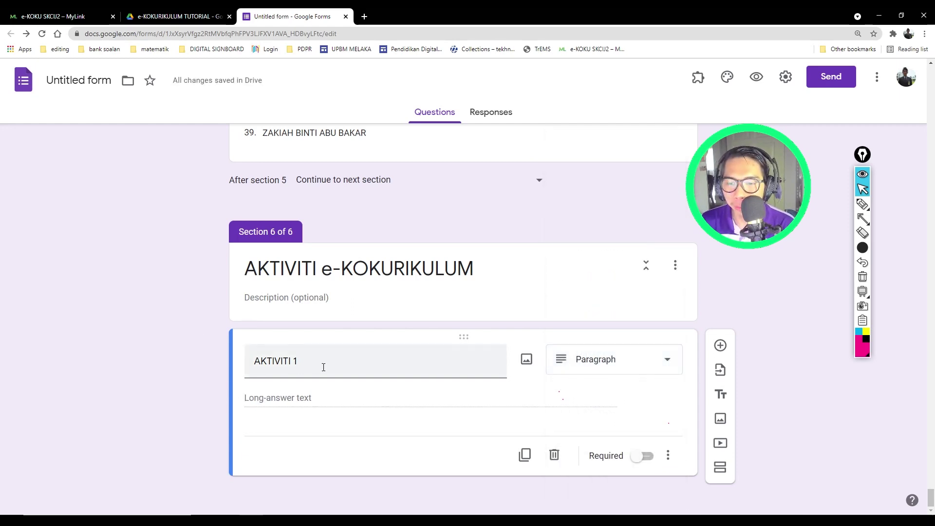
left_click(662, 460)
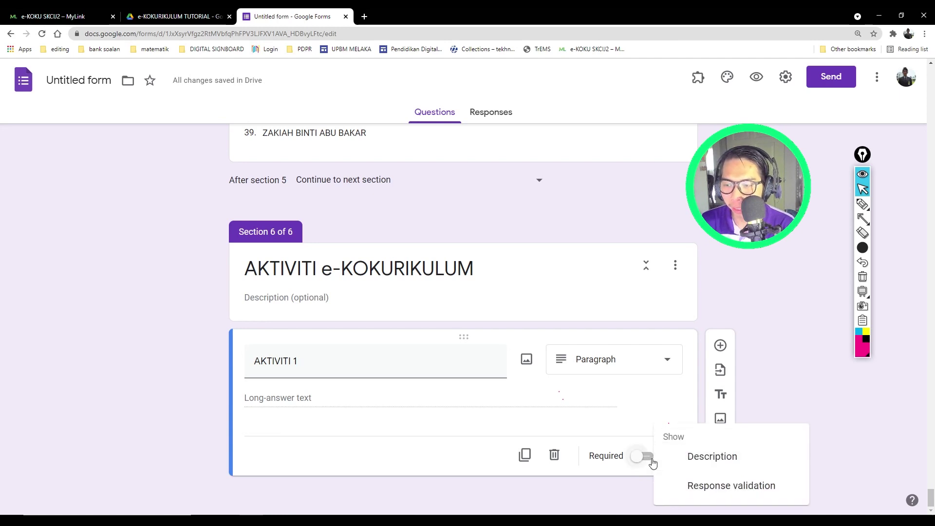
left_click(652, 463)
left_click(651, 460)
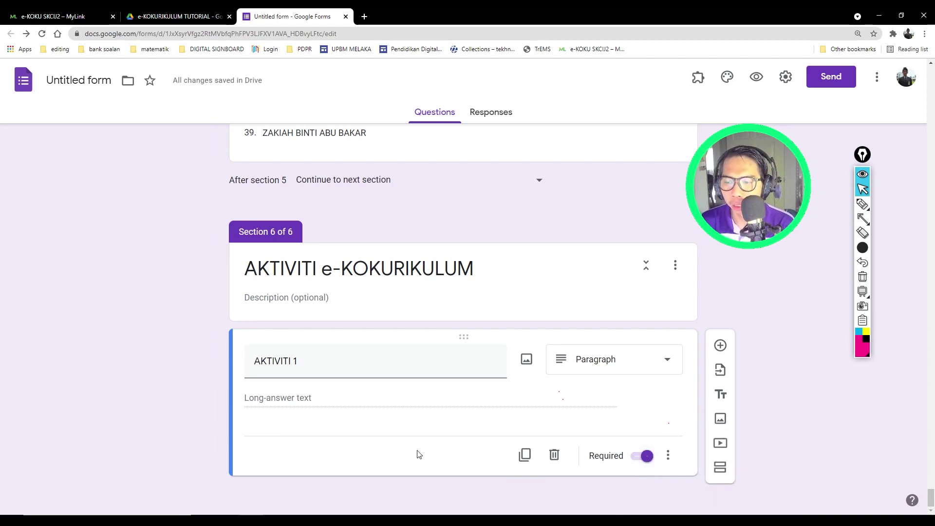
Step: Duplicate AKTIVITI 1 into a second question titled AKTIVITI 2
left_click(521, 455)
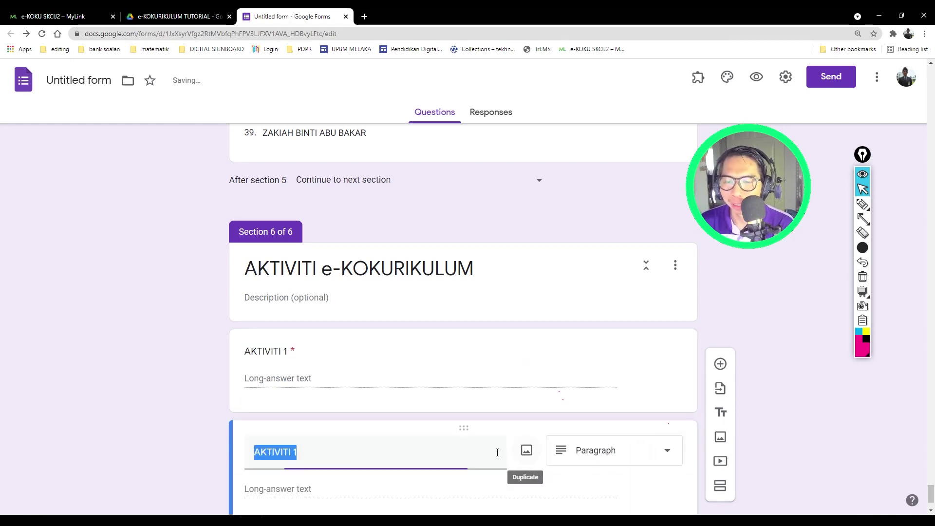
left_click(312, 402)
type("2")
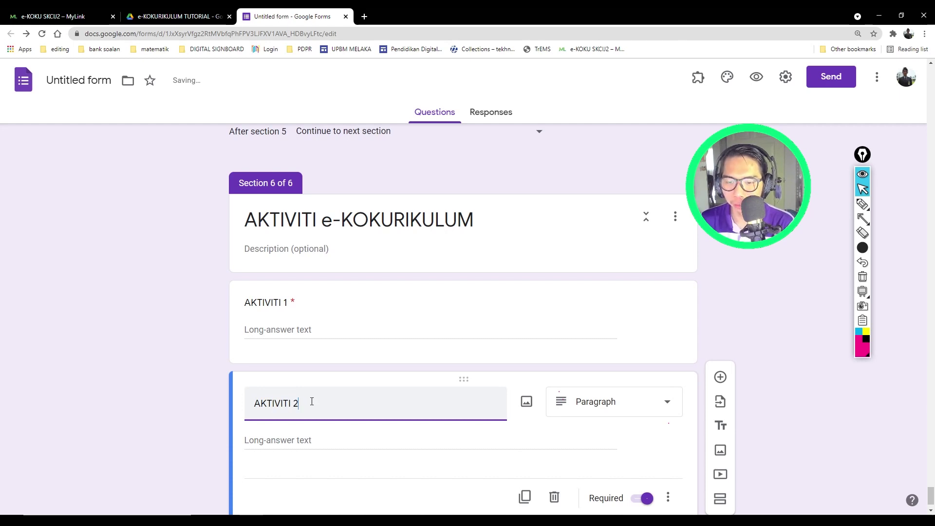
left_click(341, 453)
scroll(484, 466, "down", 1)
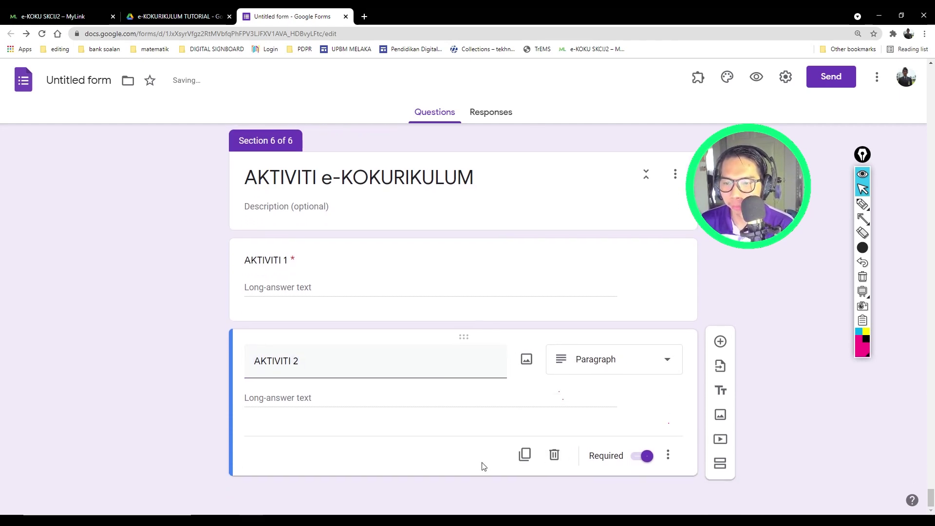
left_click(416, 273)
left_click(400, 441)
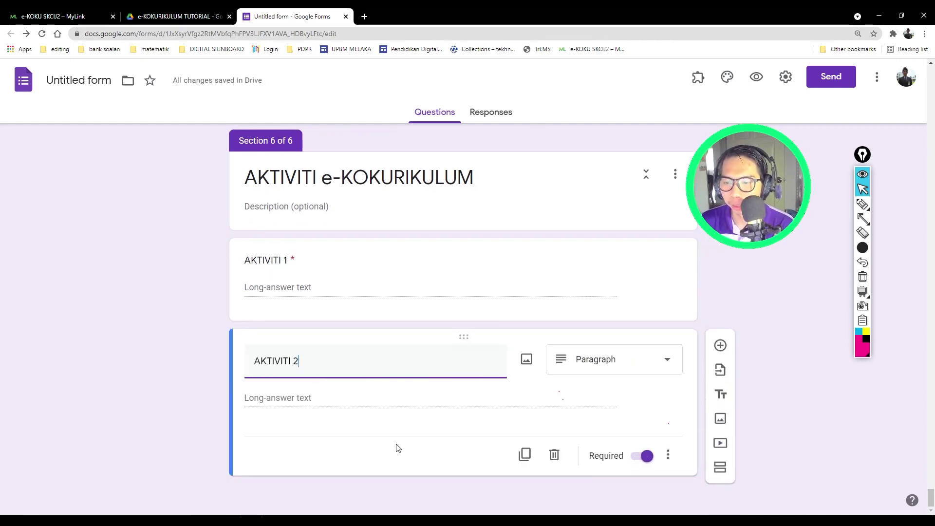
Step: Duplicate into AKTIVITI 3, 4 and 5 paragraph questions, making AKTIVITI 3 onward optional
left_click(524, 454)
left_click(315, 367)
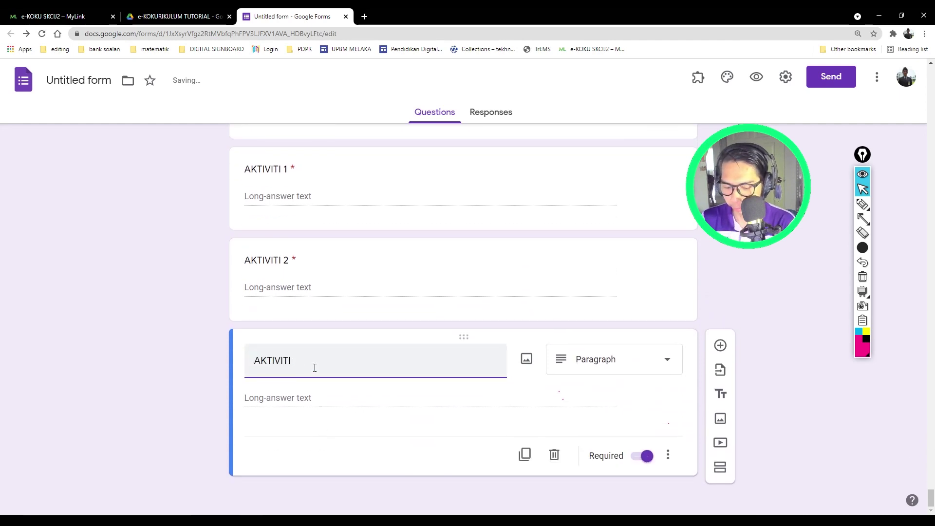
left_click(638, 456)
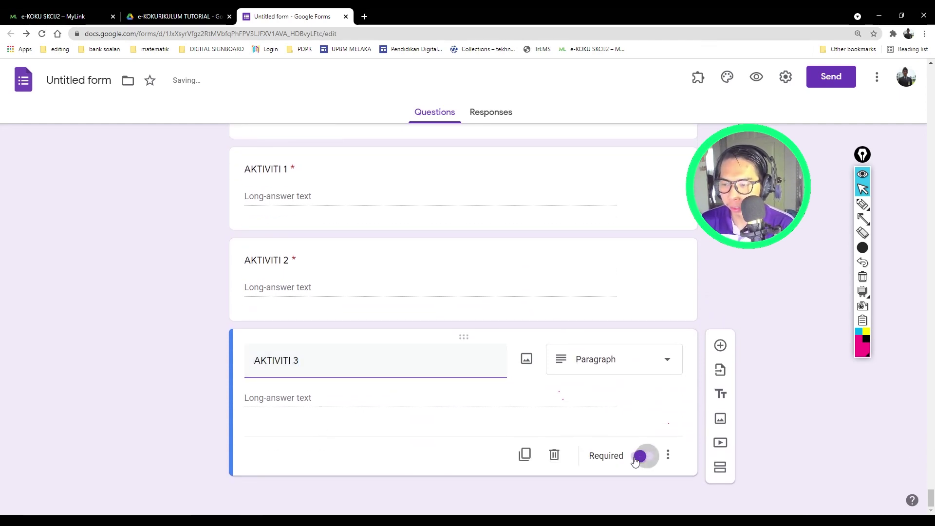
left_click(524, 455)
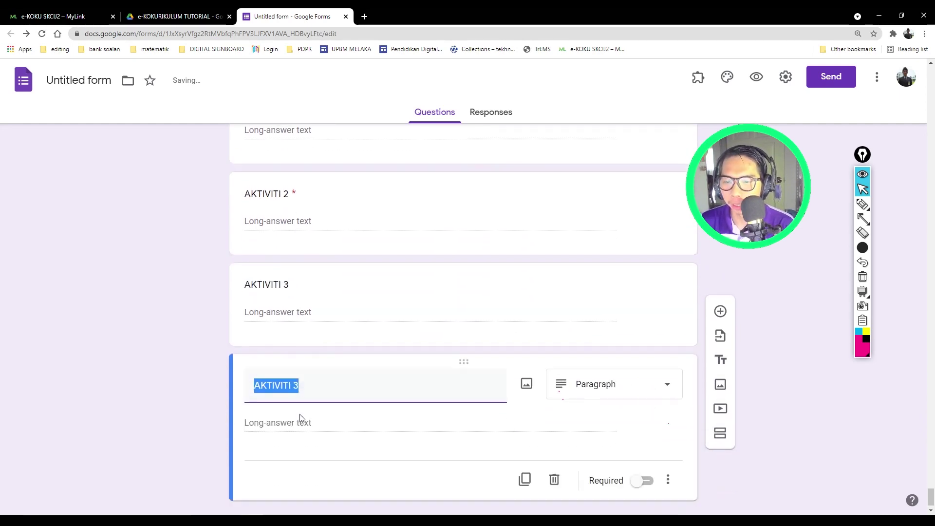
left_click(311, 359)
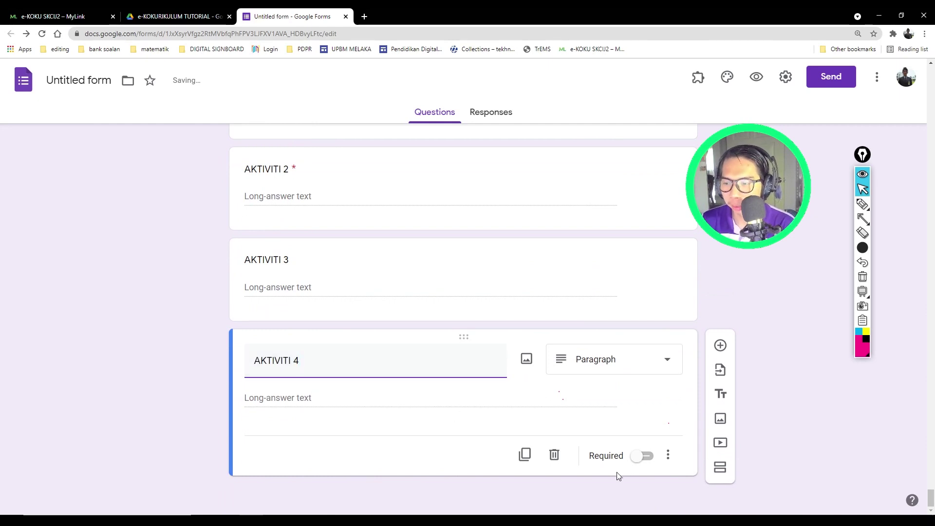
left_click(366, 409)
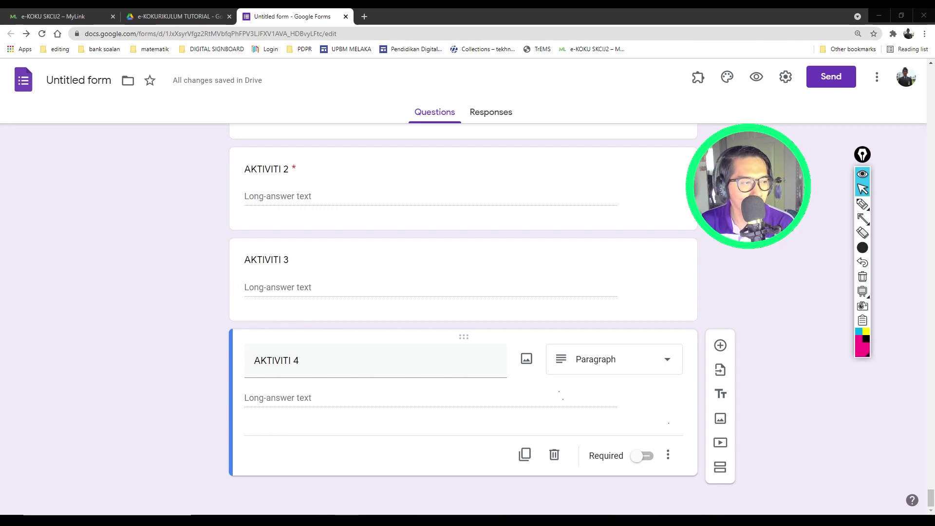
left_click(247, 422)
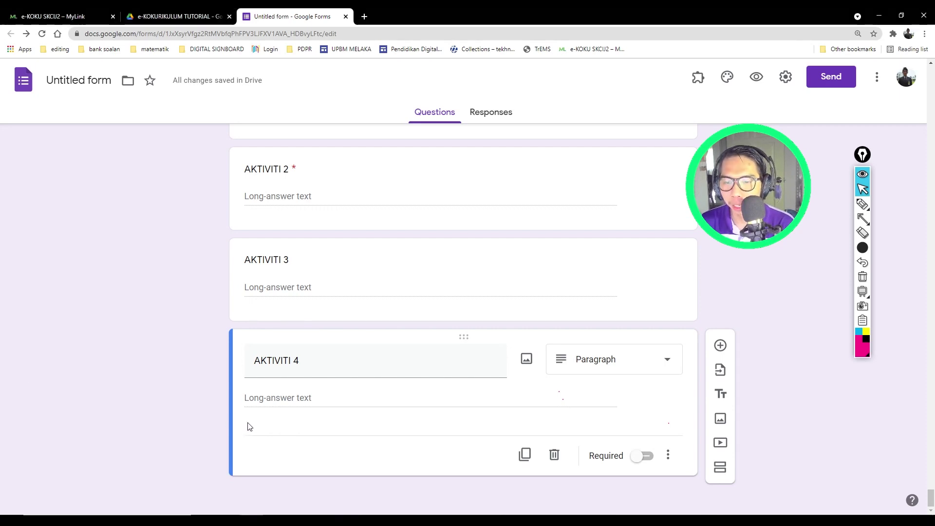
left_click(524, 456)
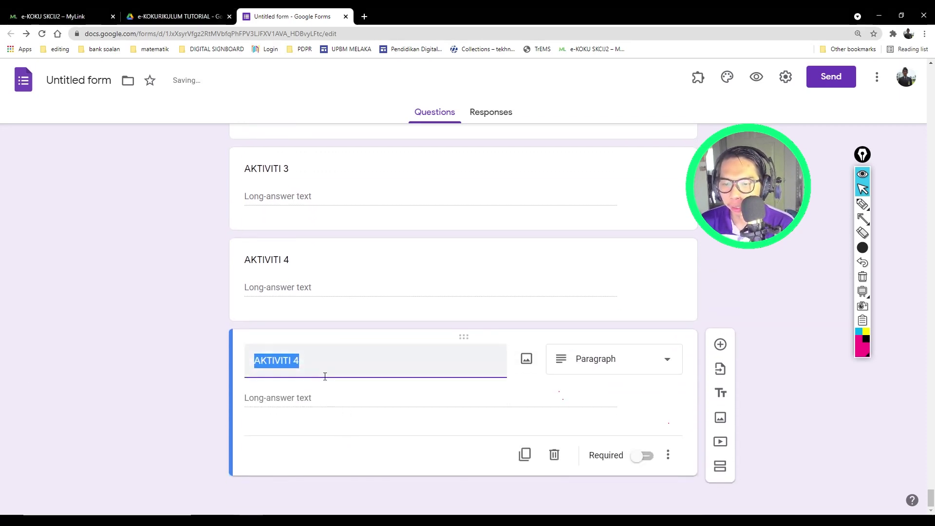
left_click(323, 368)
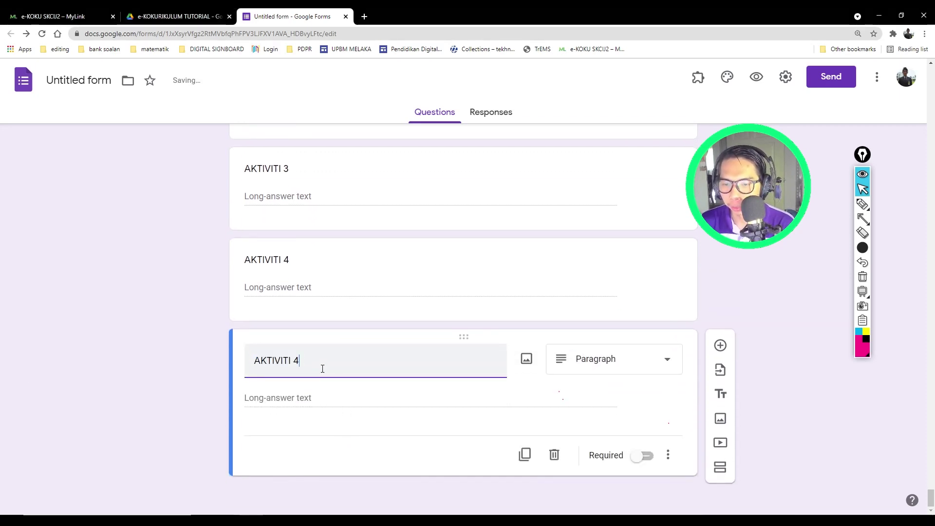
left_click(330, 445)
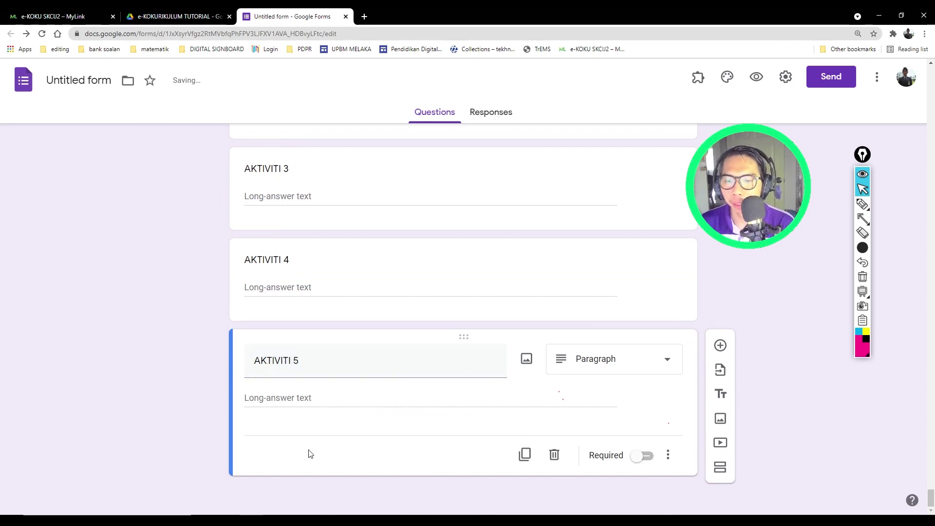
Step: Add a new section after AKTIVITI 5 titled IMPAK /REFLEKSI
left_click(720, 469)
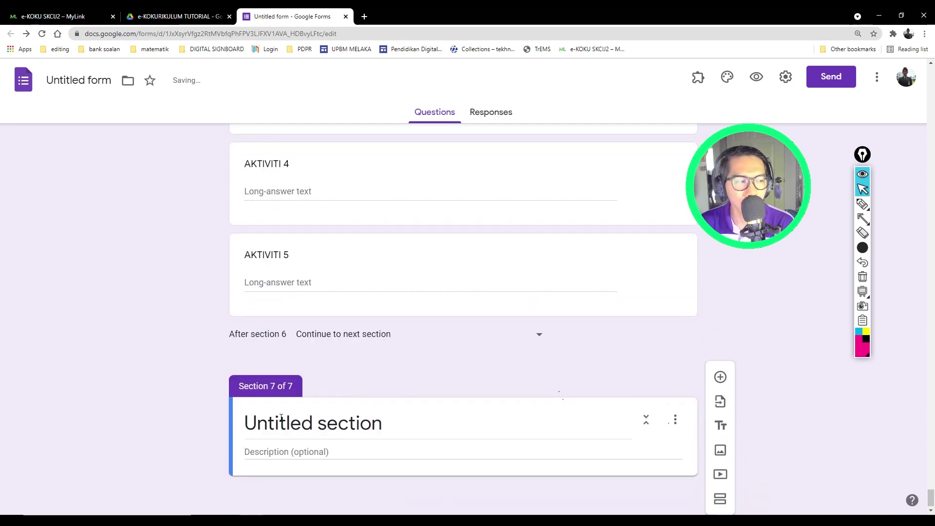
type("IMPAK ")
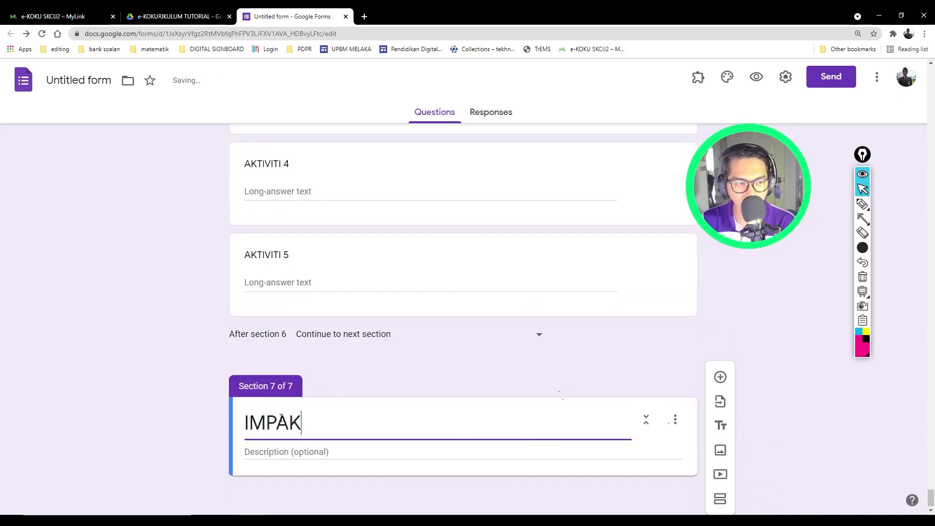
type("/REFLEKSI")
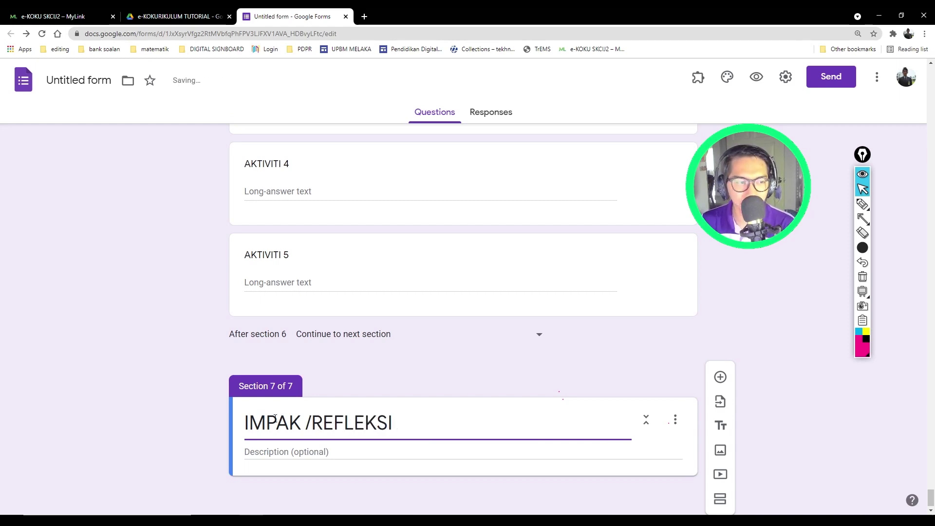
left_click(87, 348)
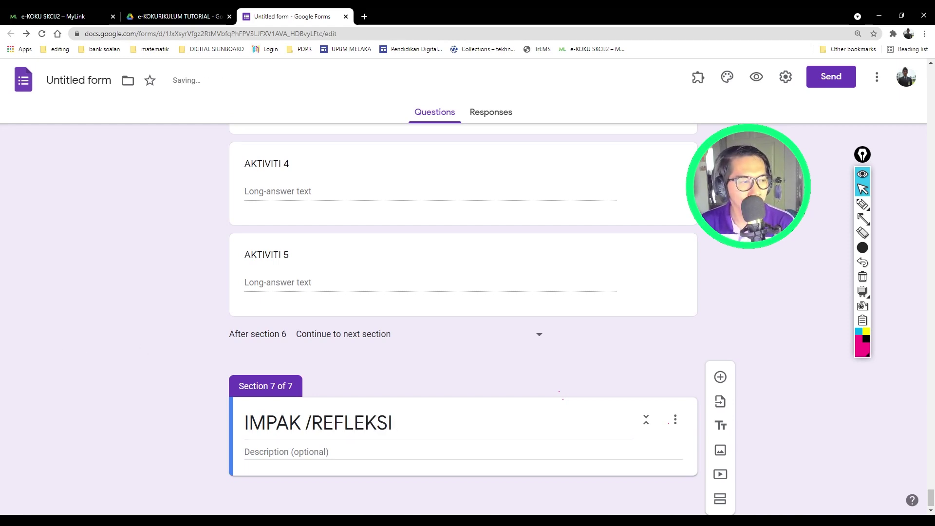
triple_click(384, 423)
left_click(632, 460)
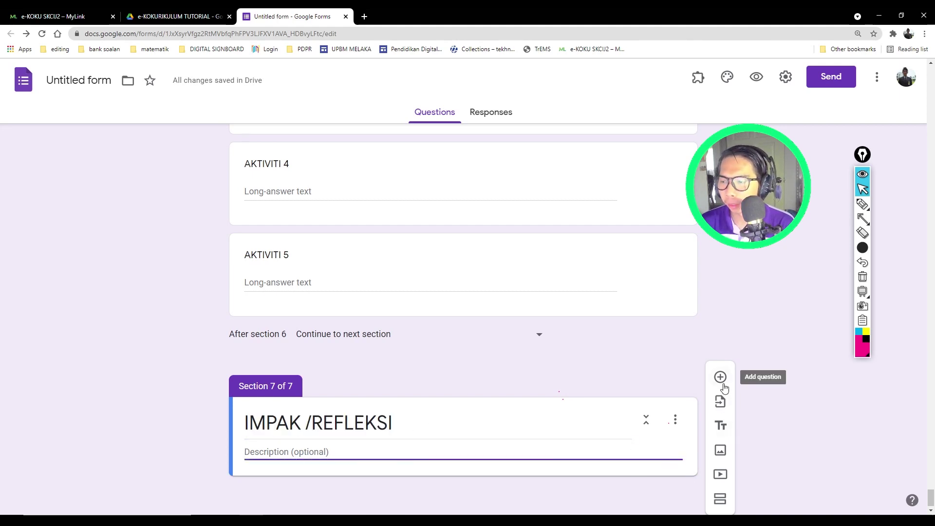
Step: Add a required paragraph question titled 'Refleksi / Impak' to the section
left_click(723, 385)
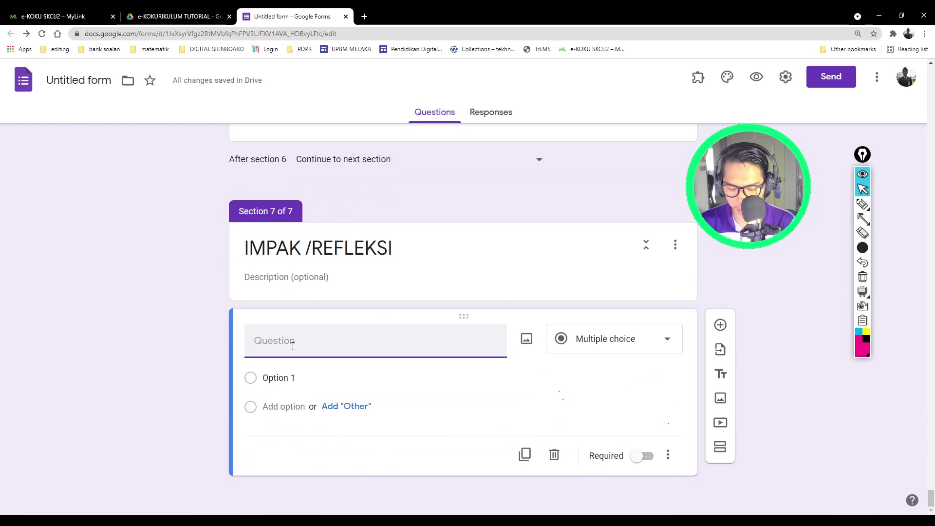
type("Re")
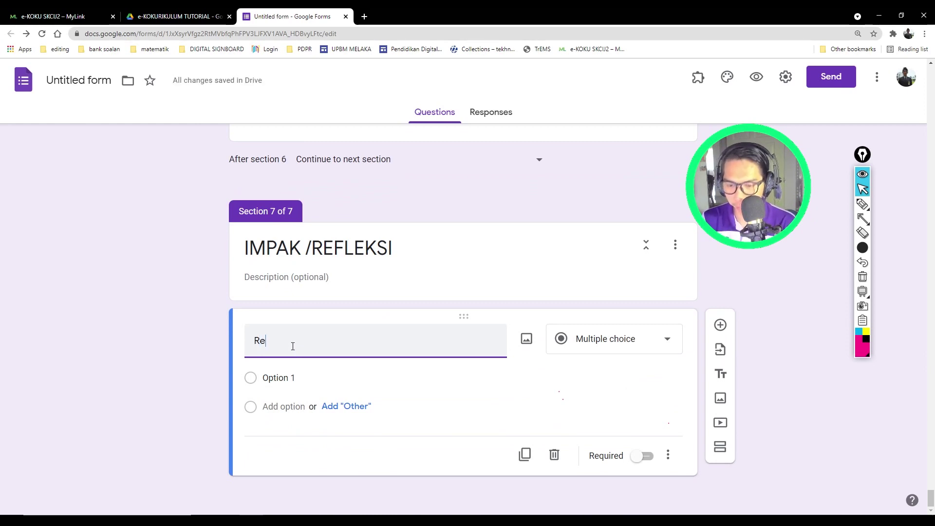
key("BackSpace")
key("BackSpace")
type("RE")
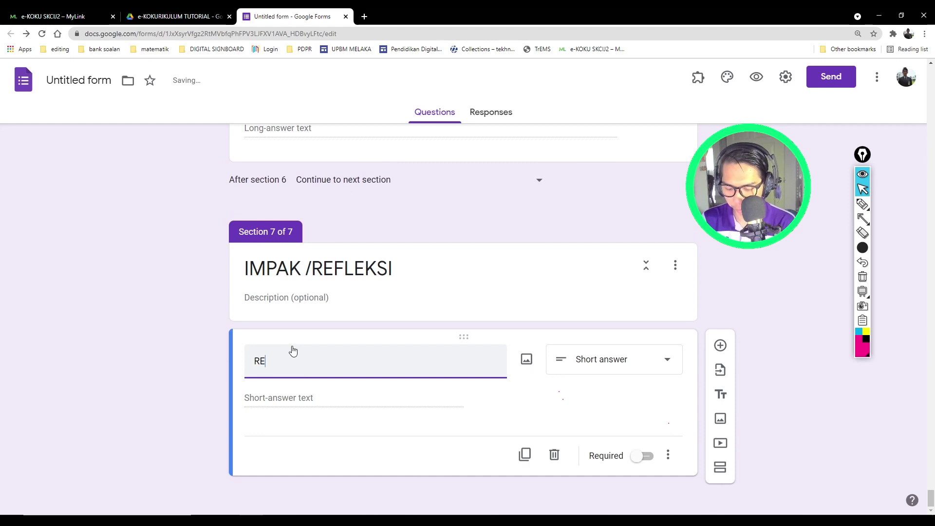
type("FLEKSI")
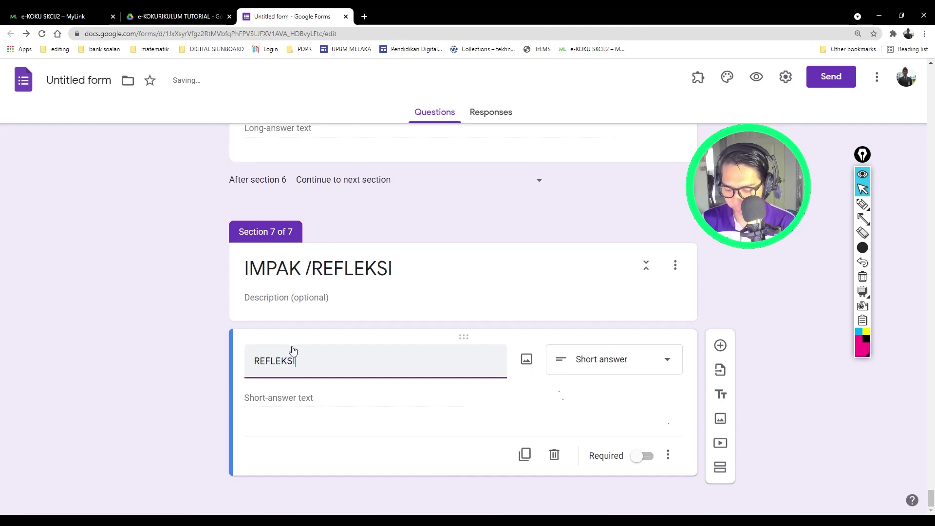
type("/IMPAK")
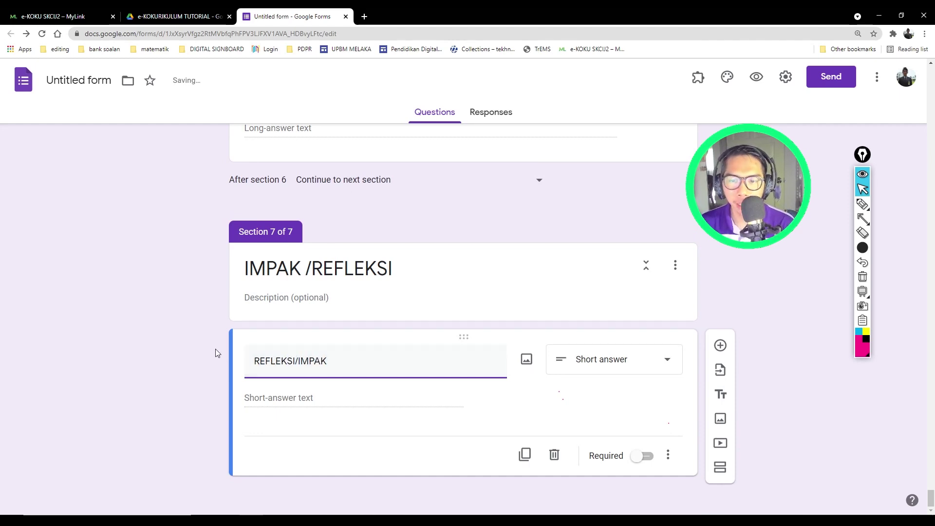
left_click(296, 363)
key("ctrl+a")
key("BackSpace")
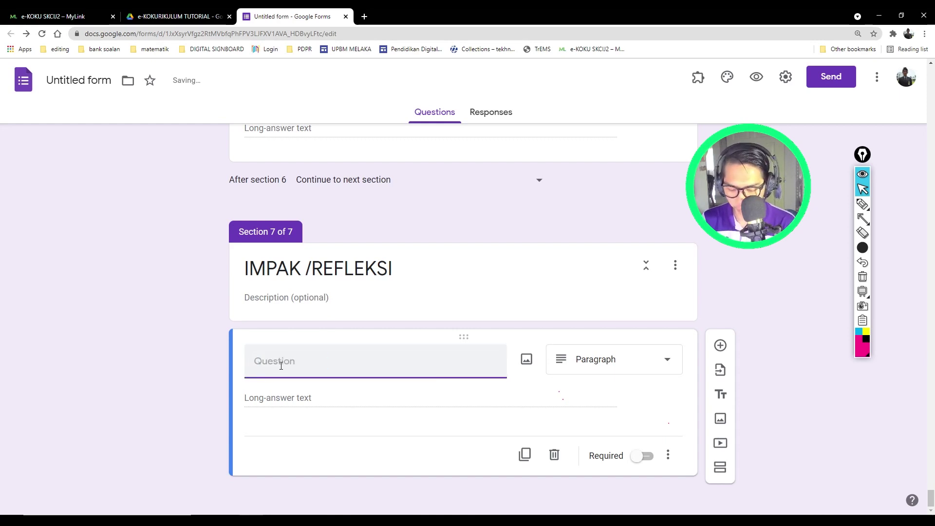
type("k")
key("BackSpace")
type("re")
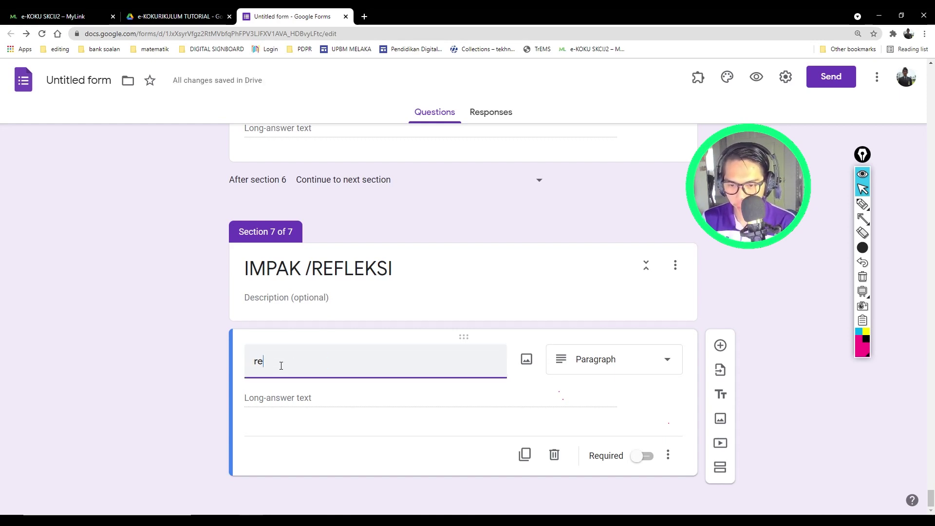
key("BackSpace")
key("BackSpace")
type("Refleksi")
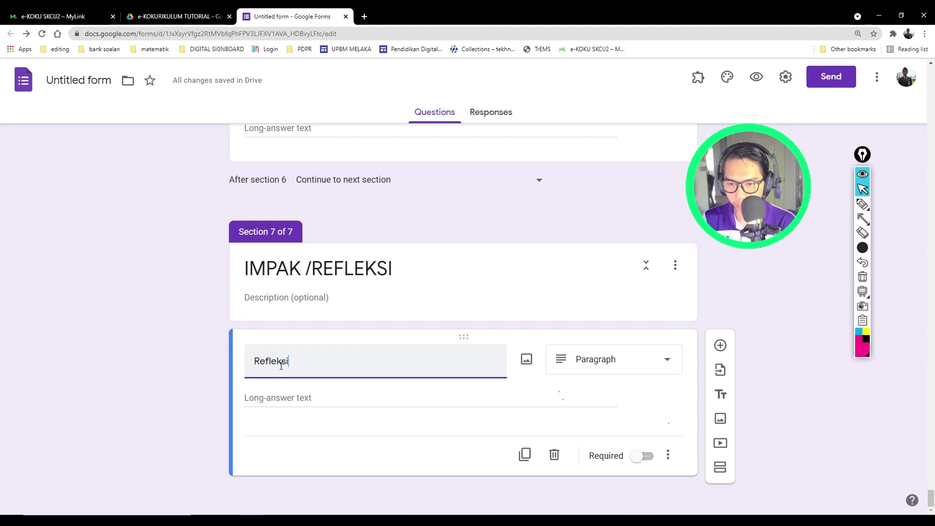
type(" / Impak")
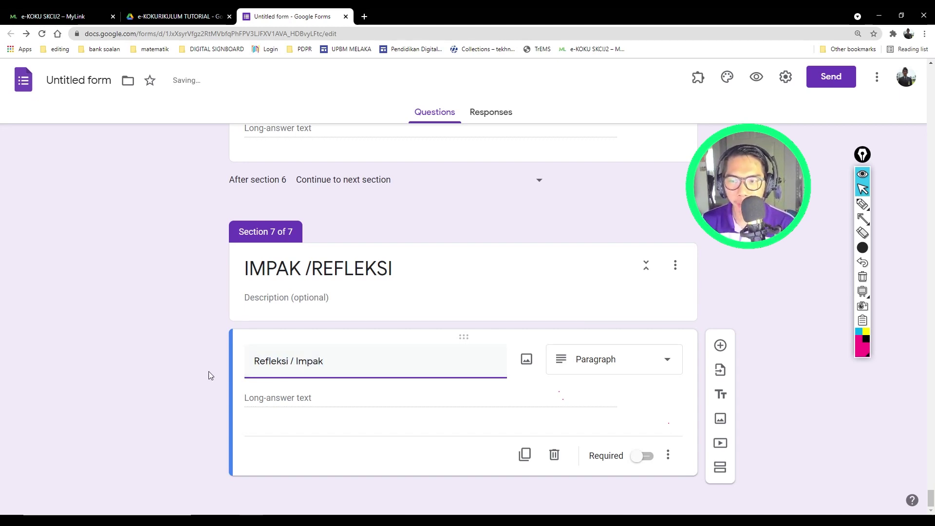
left_click(176, 369)
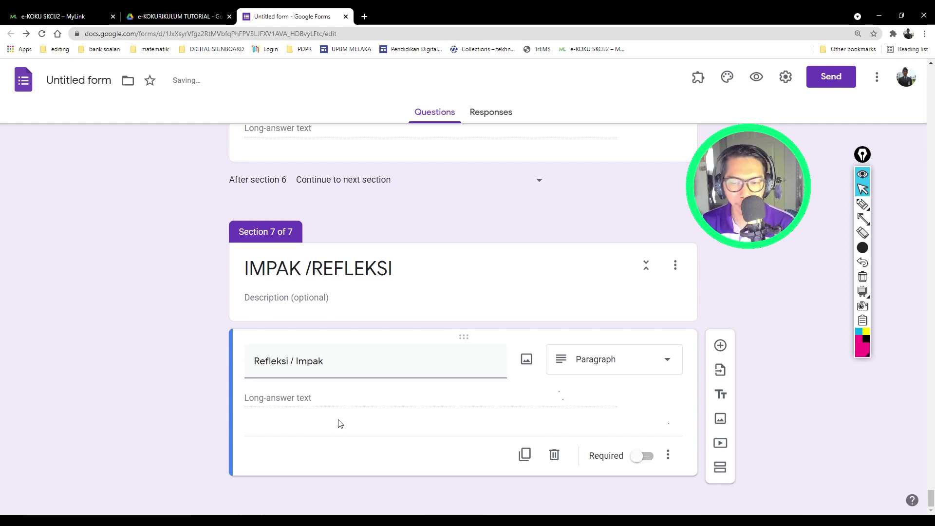
left_click(641, 456)
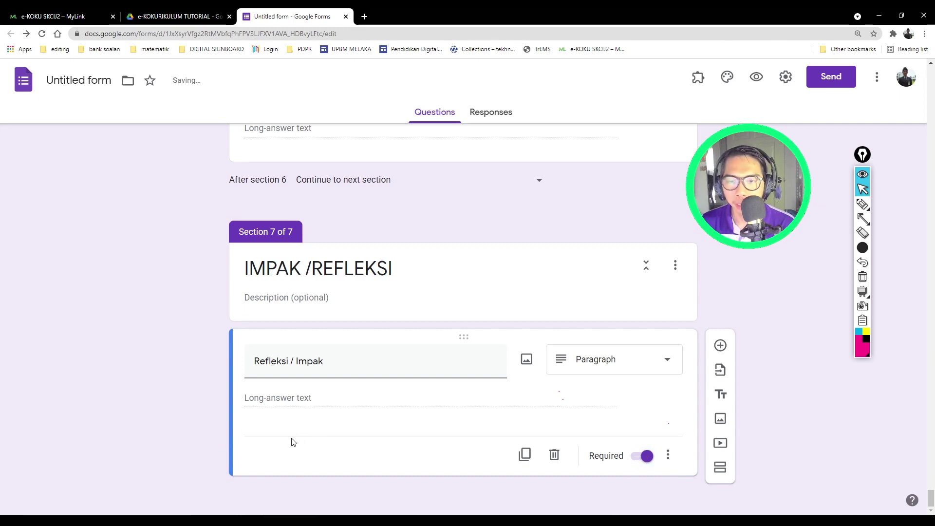
Step: Add a new section after the reflection question titled GAMBAR AKTIVITI
left_click(720, 468)
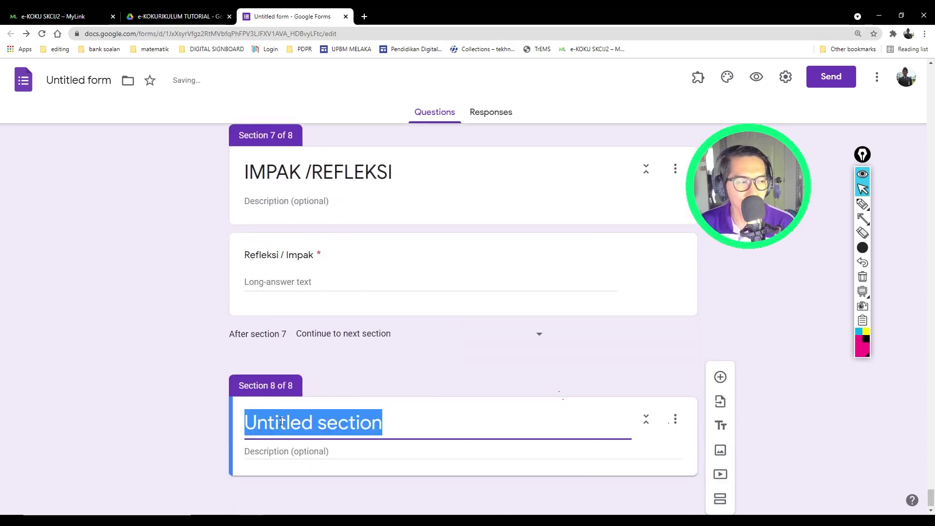
type("ga")
key("BackSpace")
key("BackSpace")
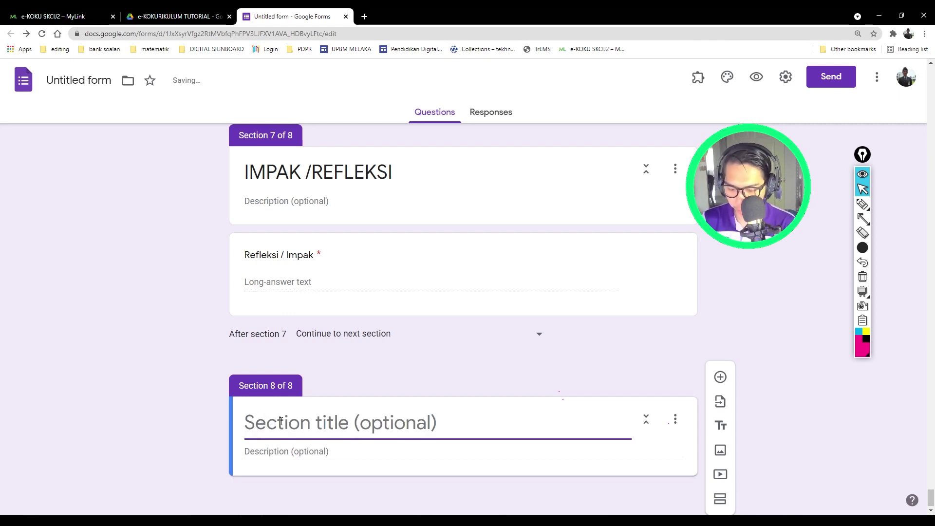
type("GAMBAR AKTIVITI")
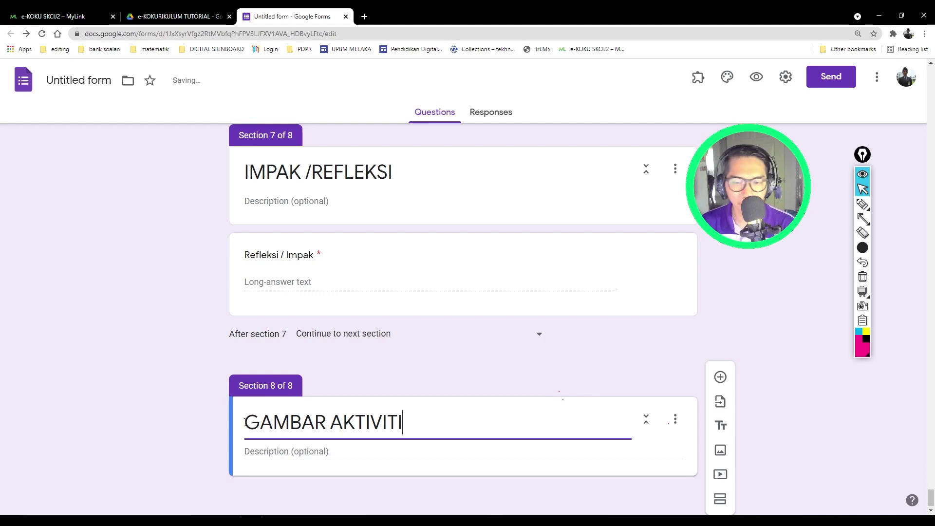
left_click(126, 396)
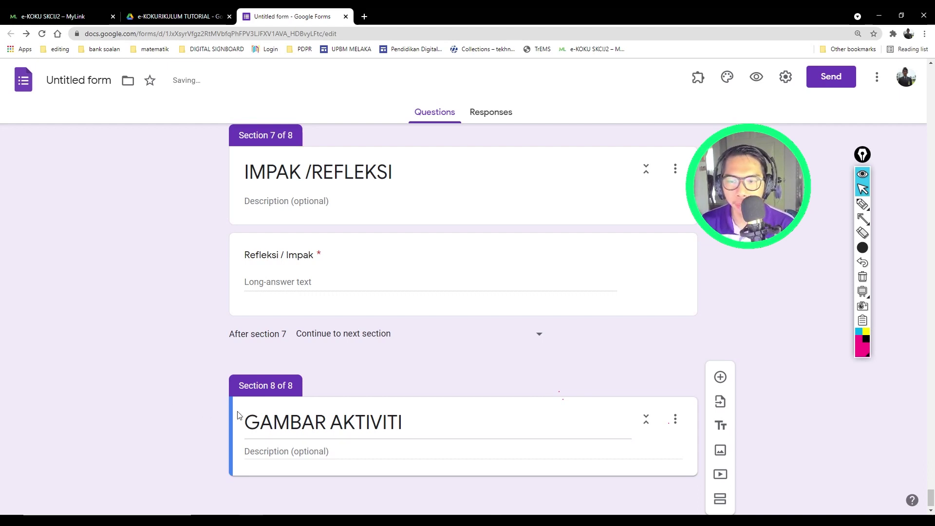
Step: Add a question titled GAMBAR 1 to the GAMBAR AKTIVITI section
left_click(720, 378)
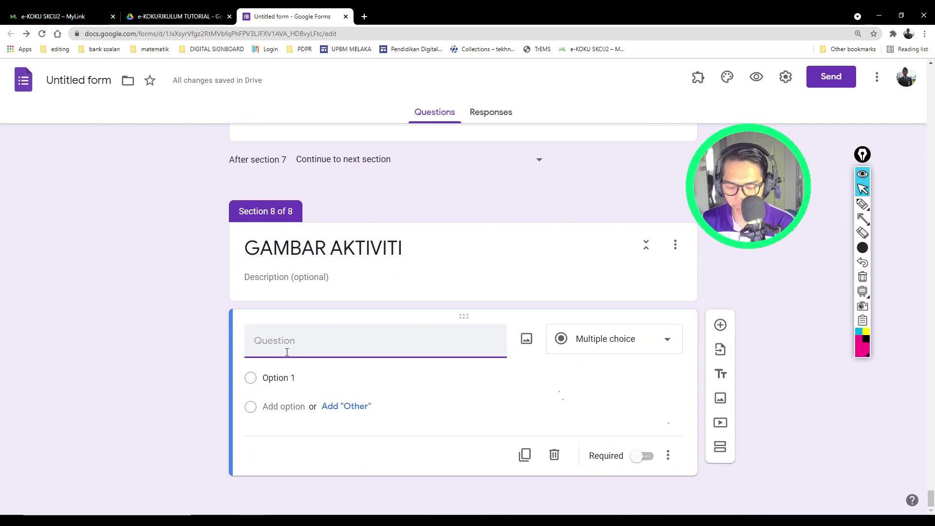
type("GAMBAR ")
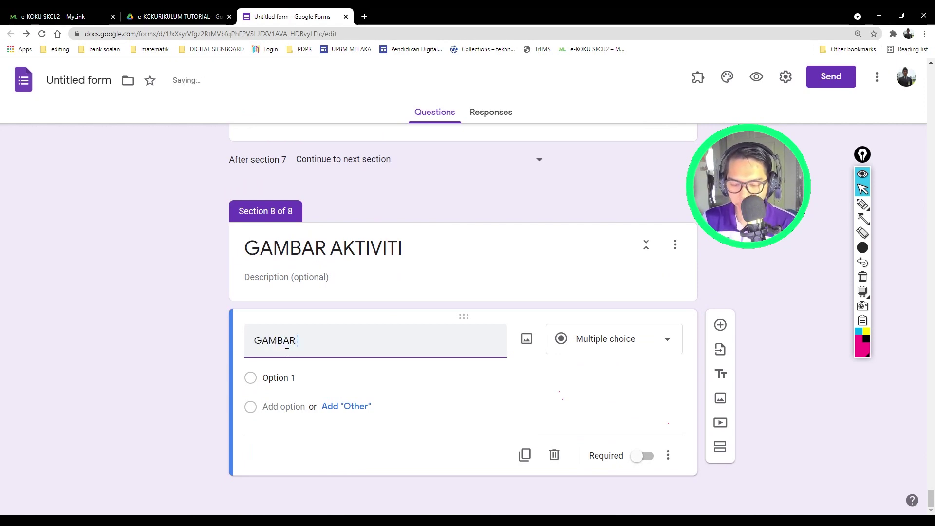
type("1")
left_click(229, 358)
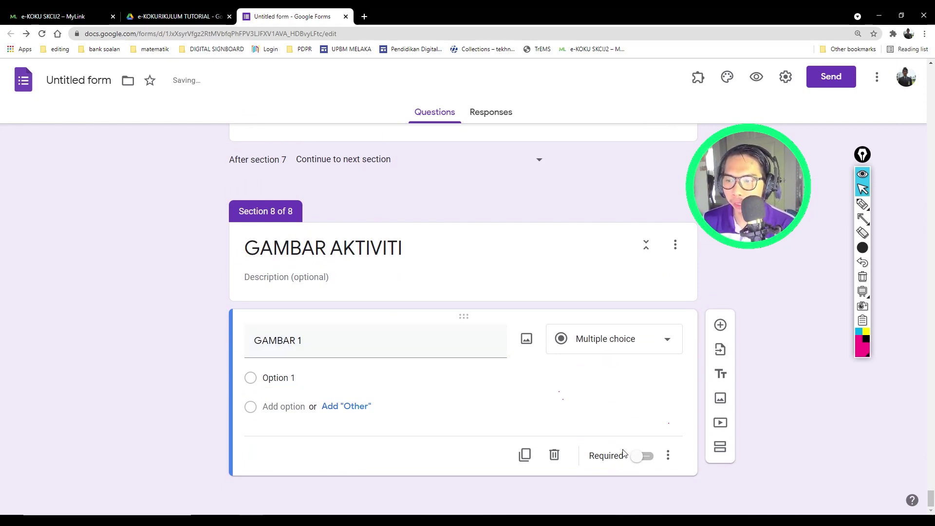
Step: Change GAMBAR 1 to a File upload question accepting only Image files
left_click(609, 348)
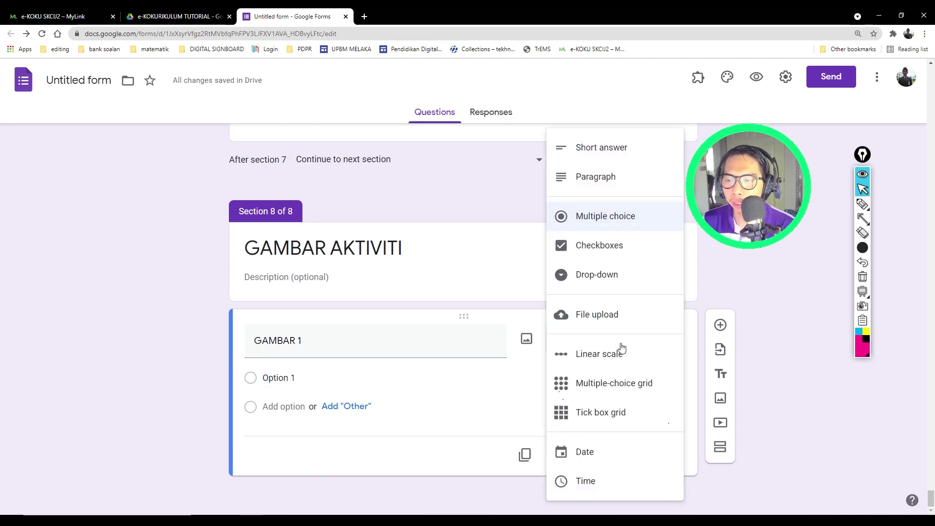
left_click(599, 316)
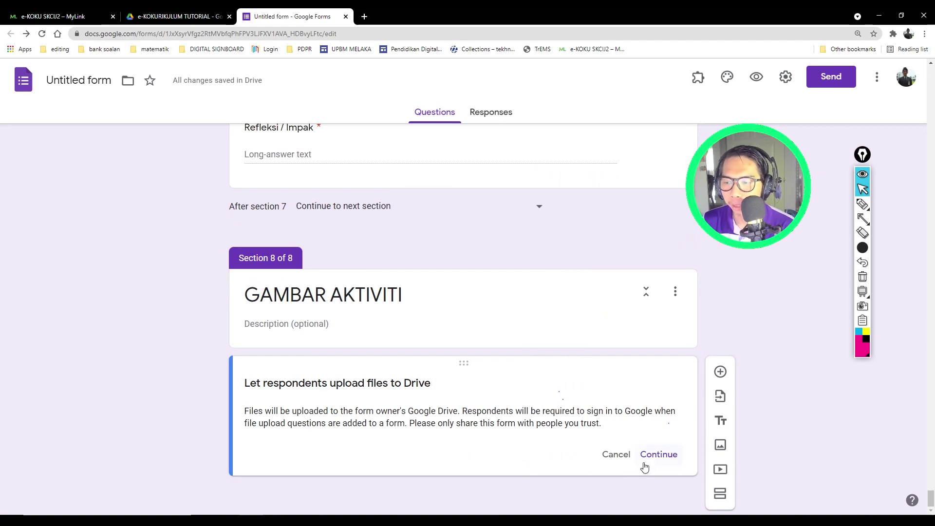
left_click(655, 454)
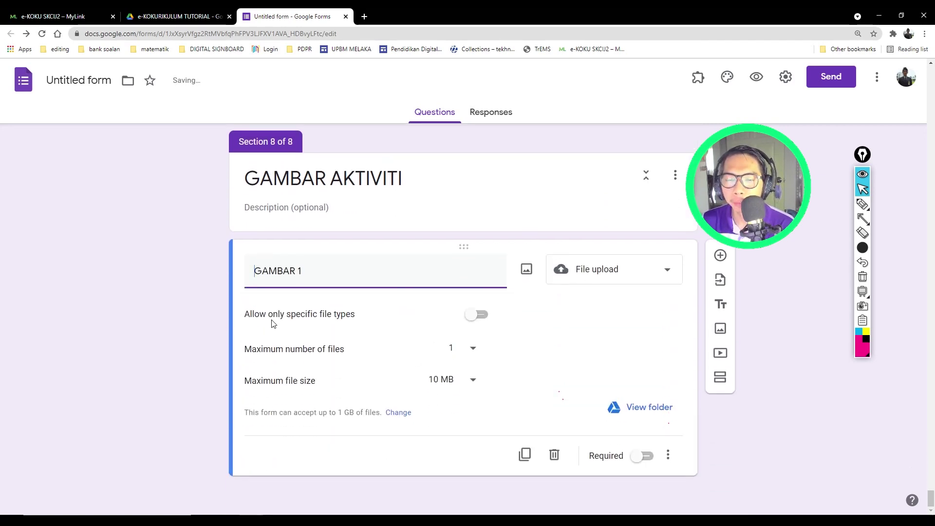
left_click(479, 317)
left_click(399, 374)
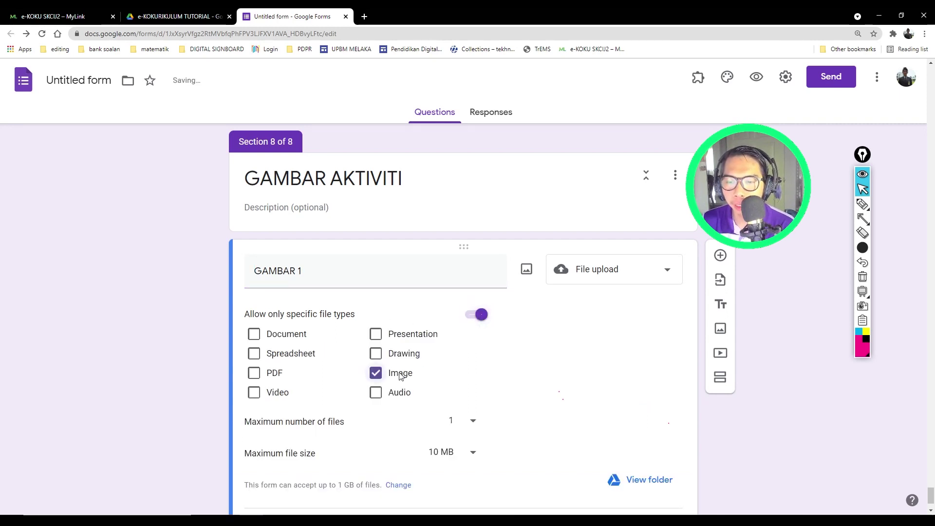
scroll(401, 375, "down", 1)
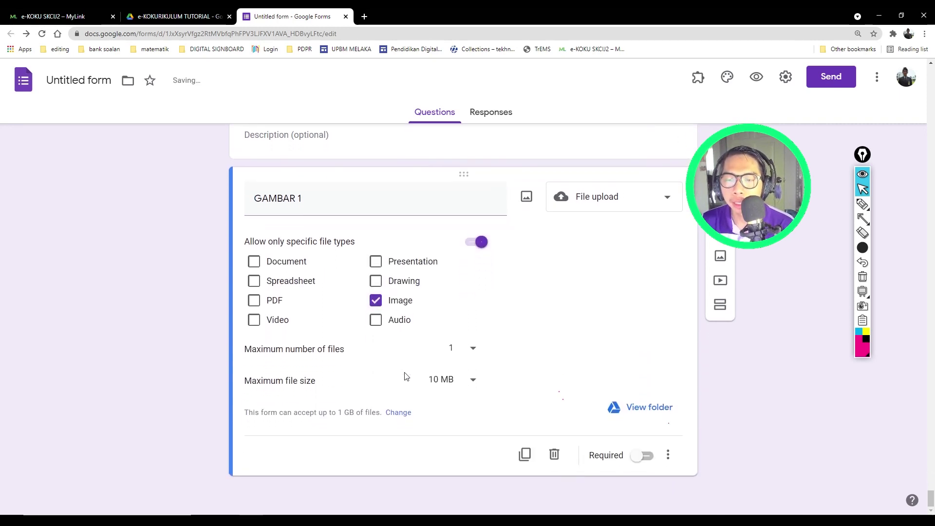
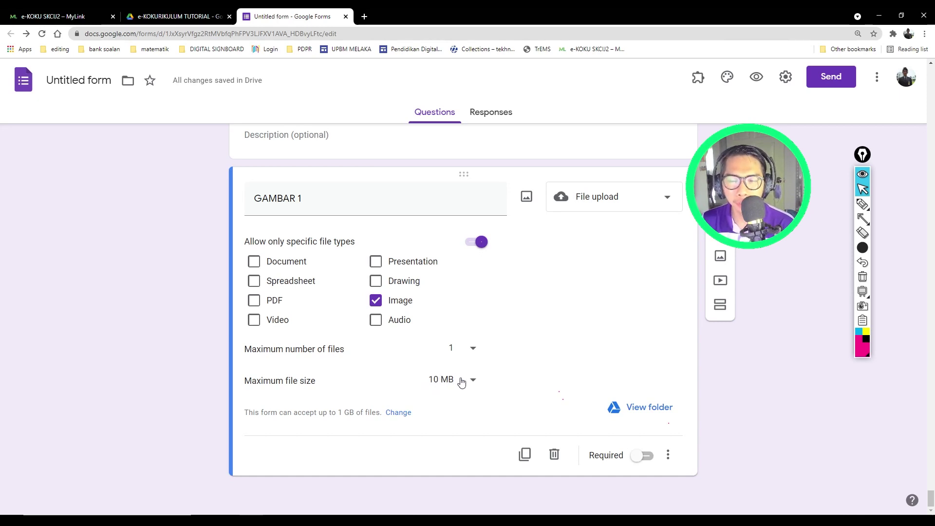
Step: Cap GAMBAR 1 uploads at 100 MB, make it required, and add a new question below
left_click(462, 381)
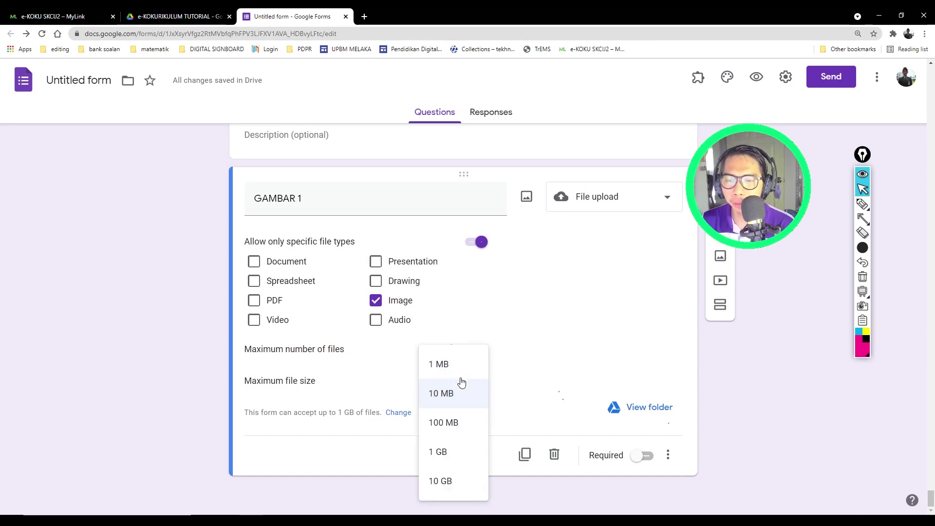
left_click(448, 421)
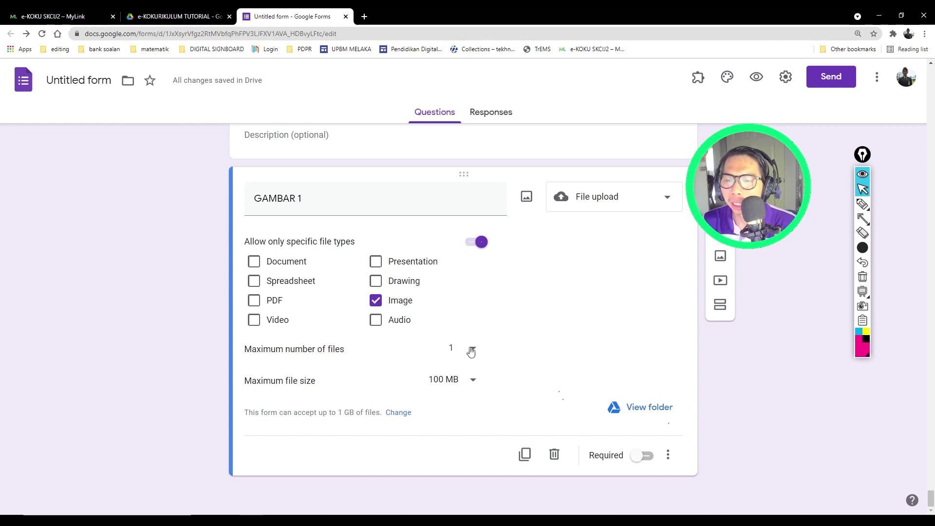
left_click(641, 454)
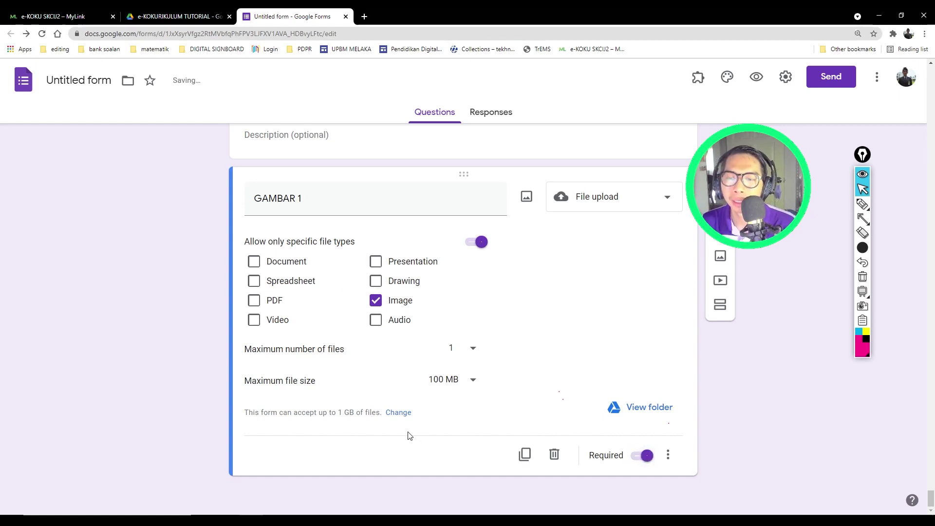
left_click(720, 182)
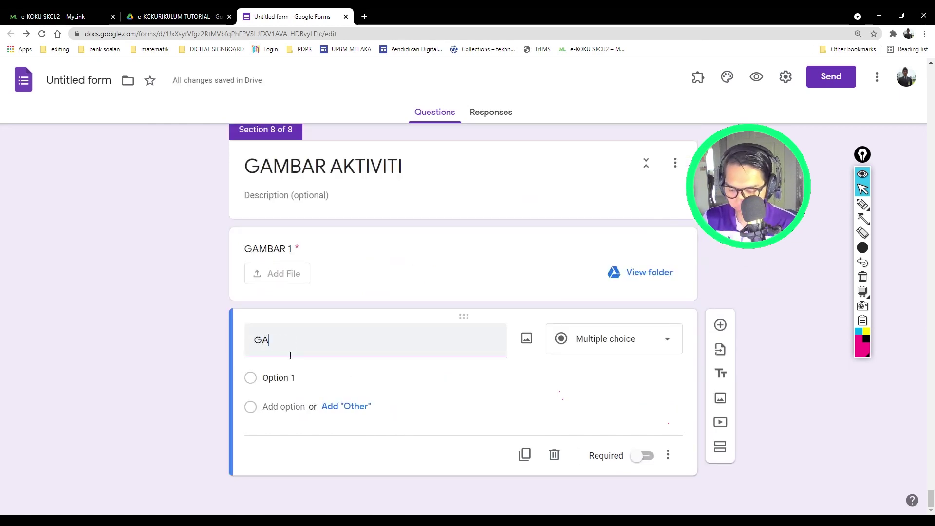
Step: Title the new question GAMBAR 2 as a File upload accepting only Image files
type("MBAR 2")
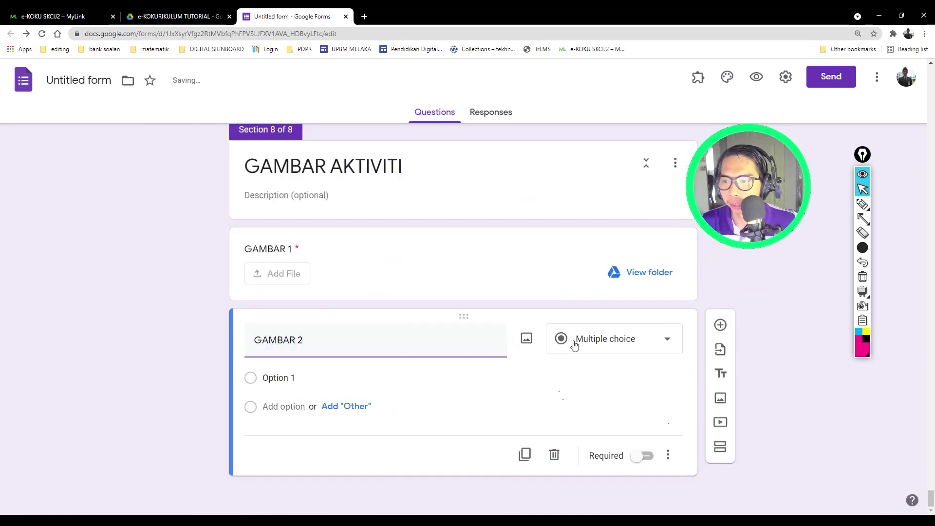
left_click(575, 345)
left_click(600, 314)
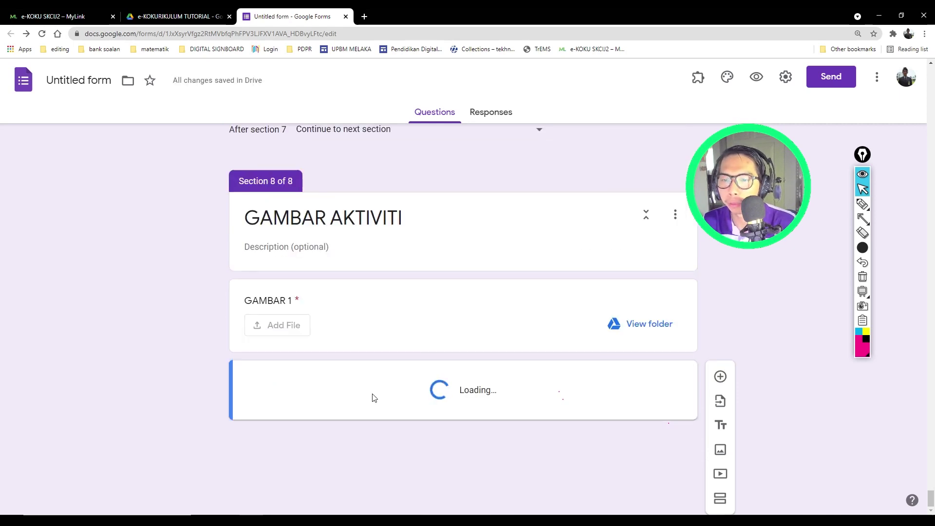
left_click(473, 317)
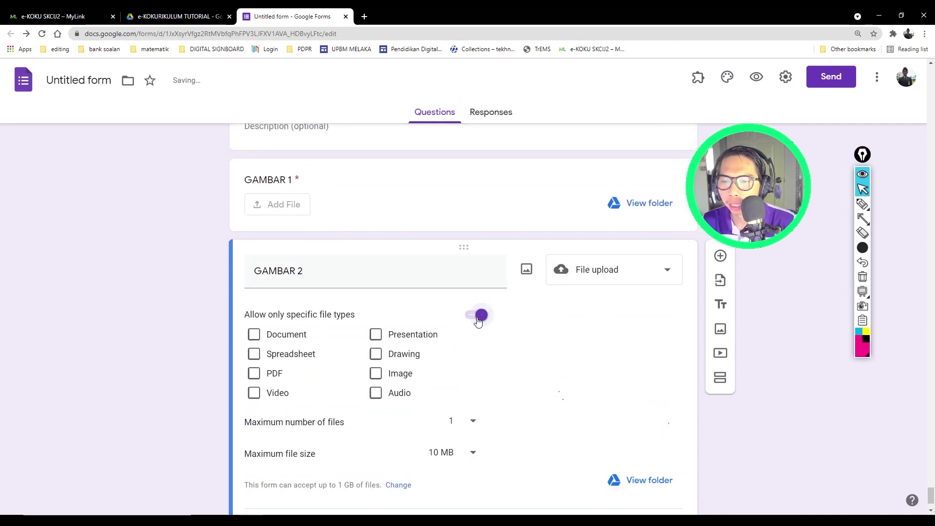
left_click(376, 373)
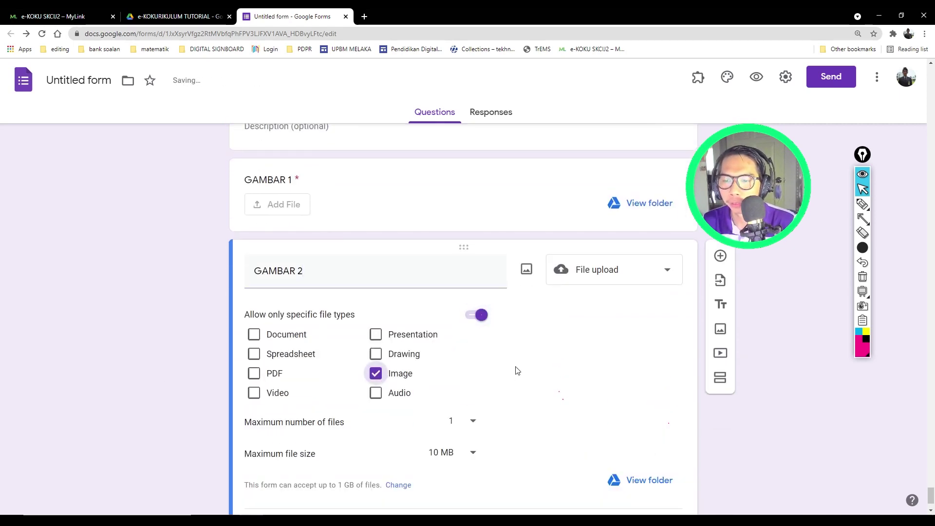
Step: Set GAMBAR 2's maximum file size to 100 MB and make it required
left_click(471, 453)
left_click(457, 419)
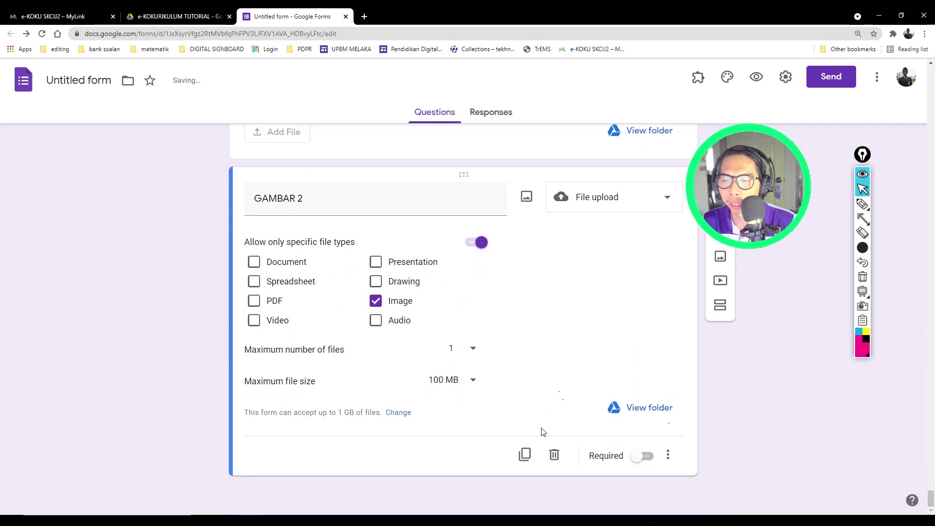
left_click(645, 456)
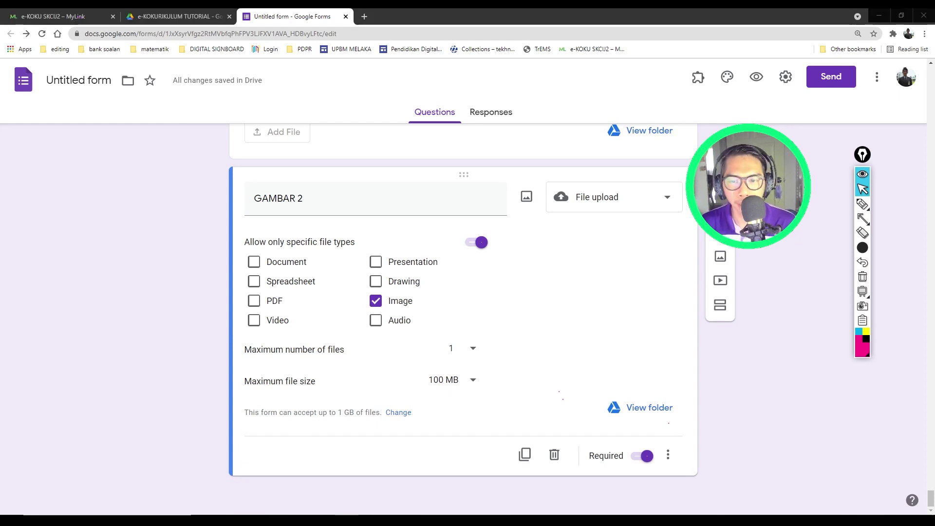
scroll(112, 305, "up", 7)
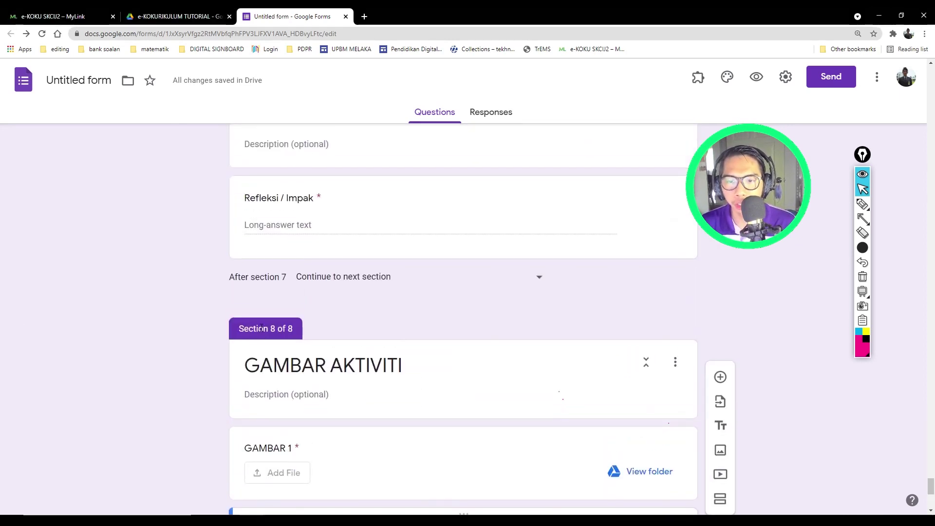
Step: Retitle the form 'LAPORAN e-KOKURIKULUM SKCIJ2' and zoom the page out to 90%
left_click(77, 83)
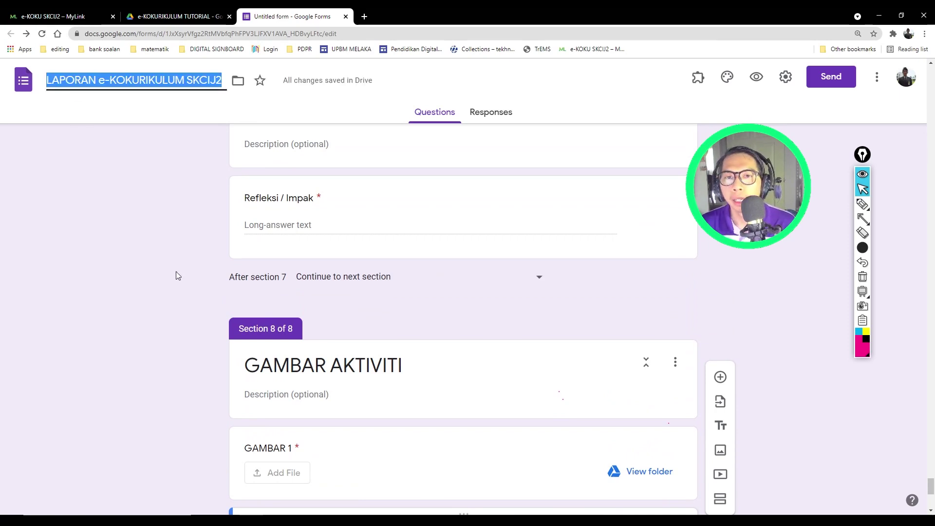
left_click(154, 238)
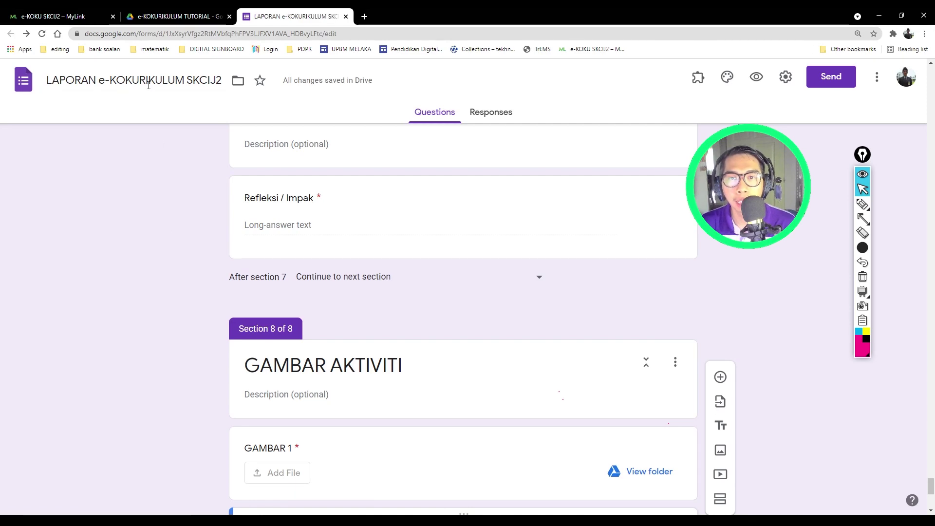
scroll(211, 305, "up", 20)
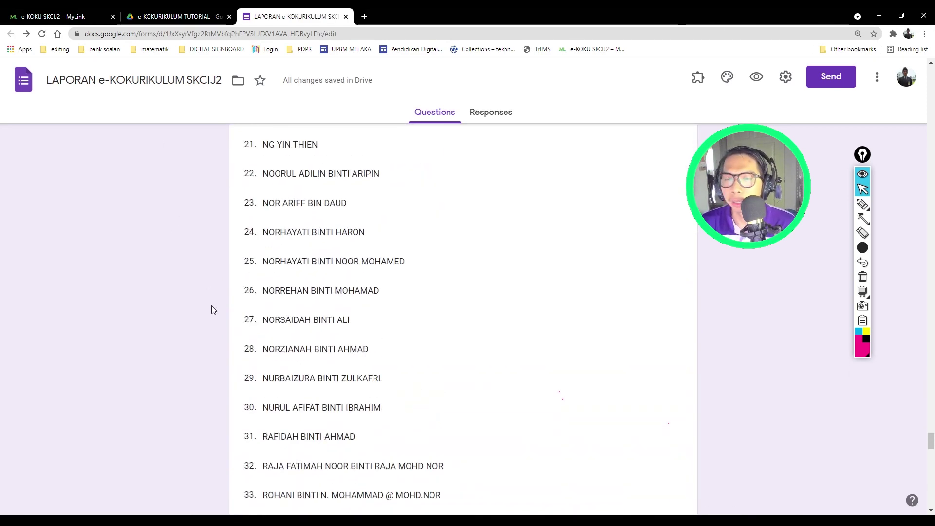
scroll(211, 305, "up", 20)
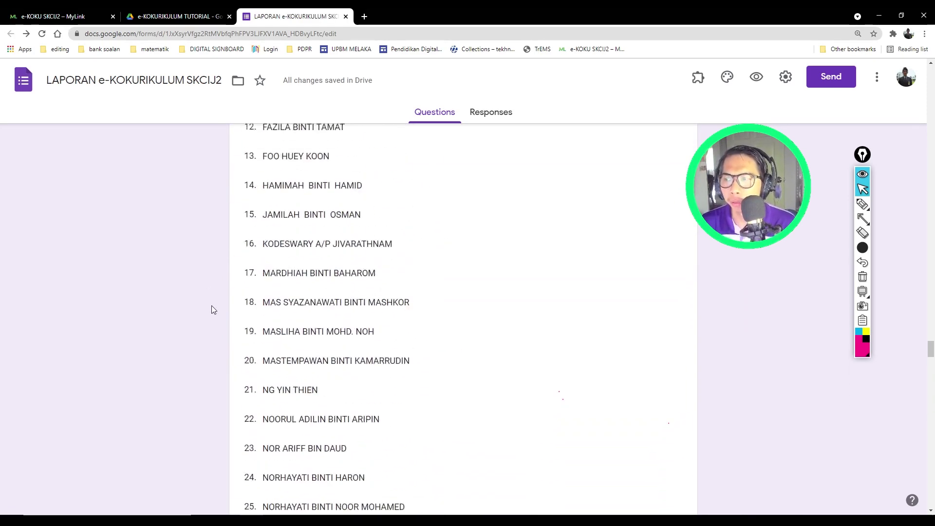
scroll(934, 339, "up", 20)
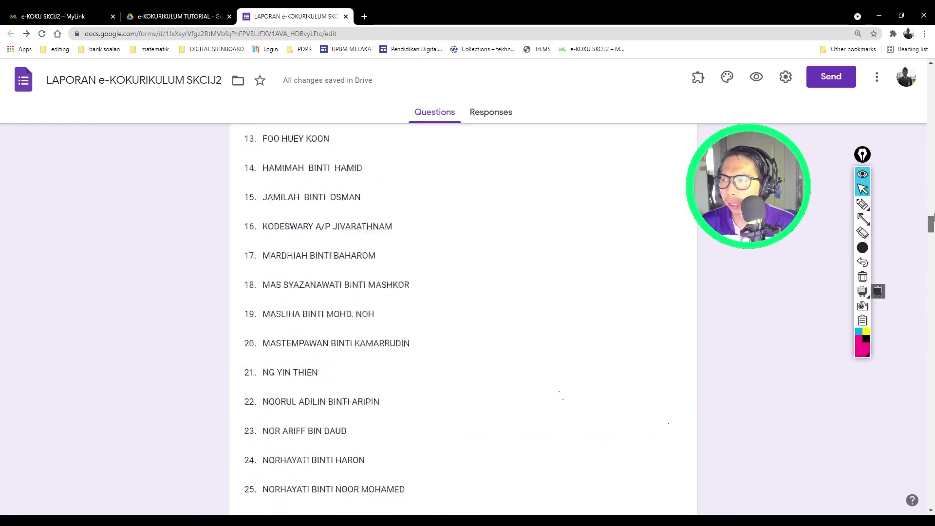
key("ctrl+minus")
key("ctrl+minus")
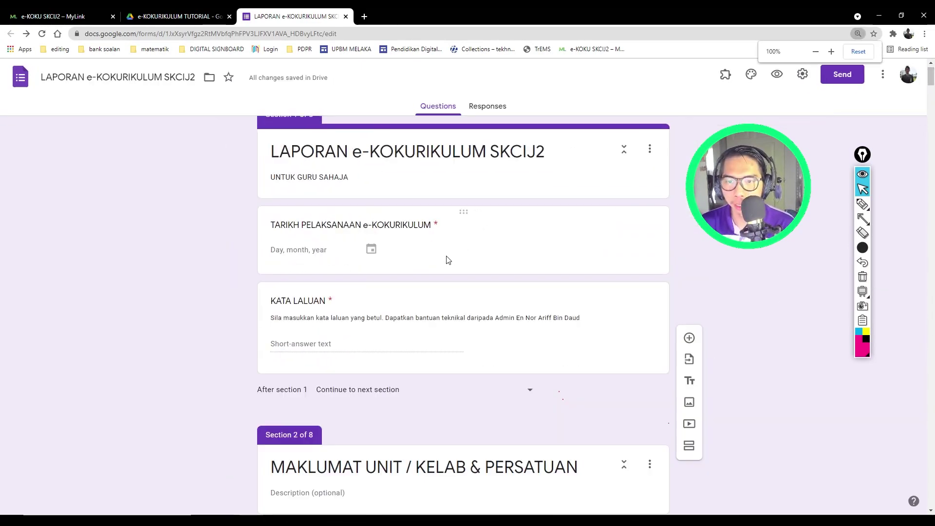
key("ctrl+minus")
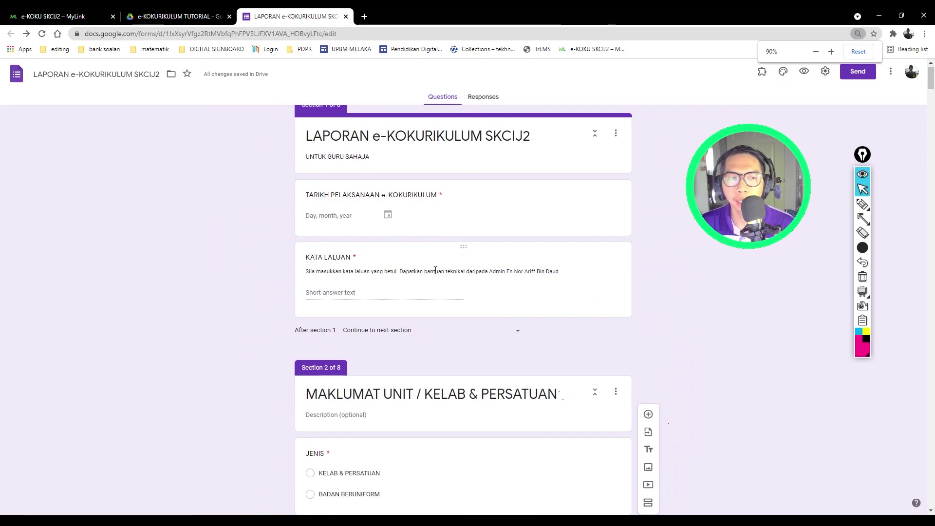
scroll(266, 264, "up", 1)
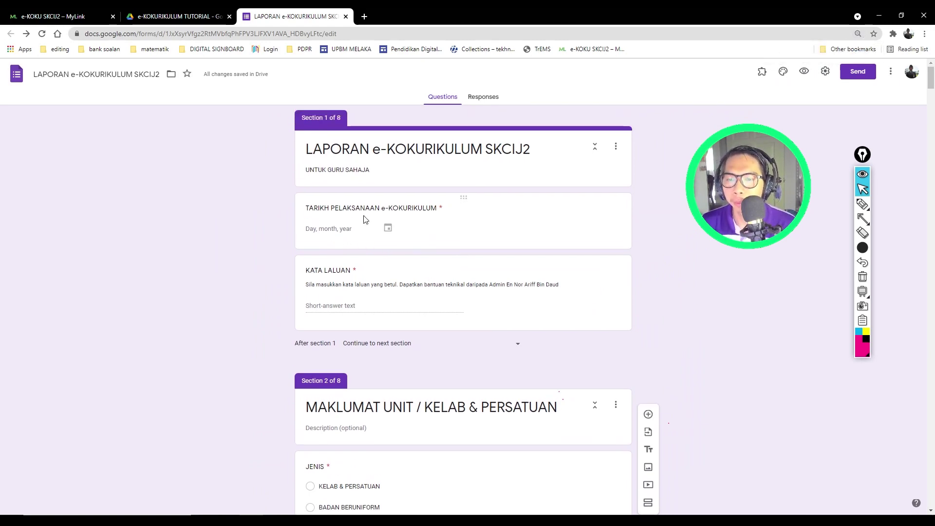
scroll(365, 219, "down", 3)
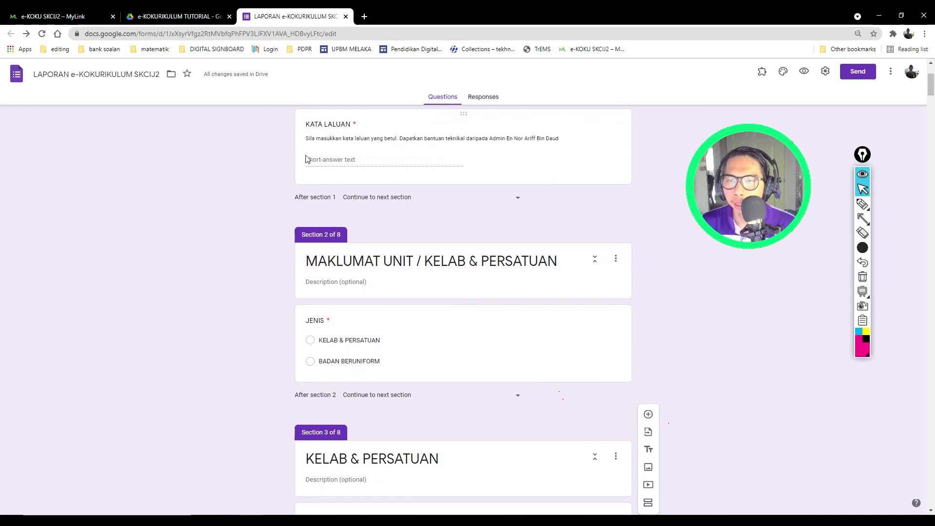
scroll(341, 365, "down", 2)
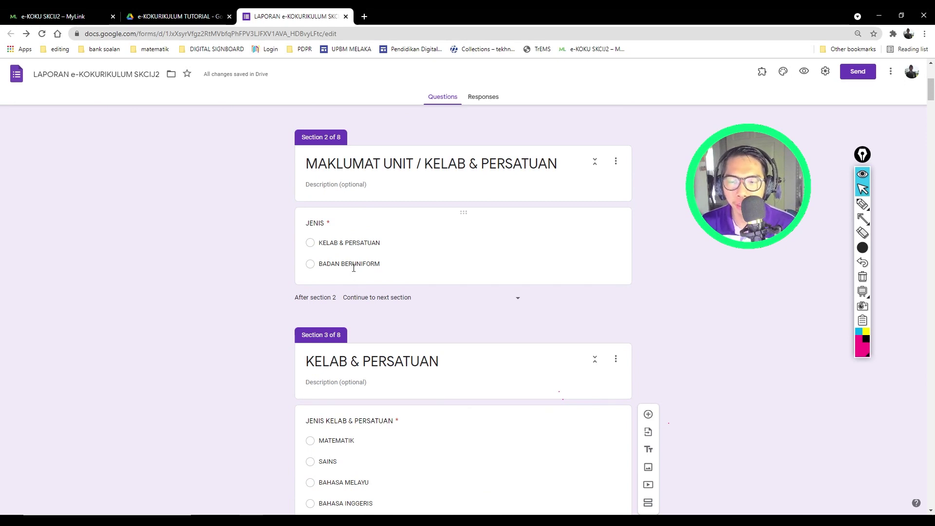
Step: Select the JENIS question and draw an annotation arrow beside it
left_click(480, 264)
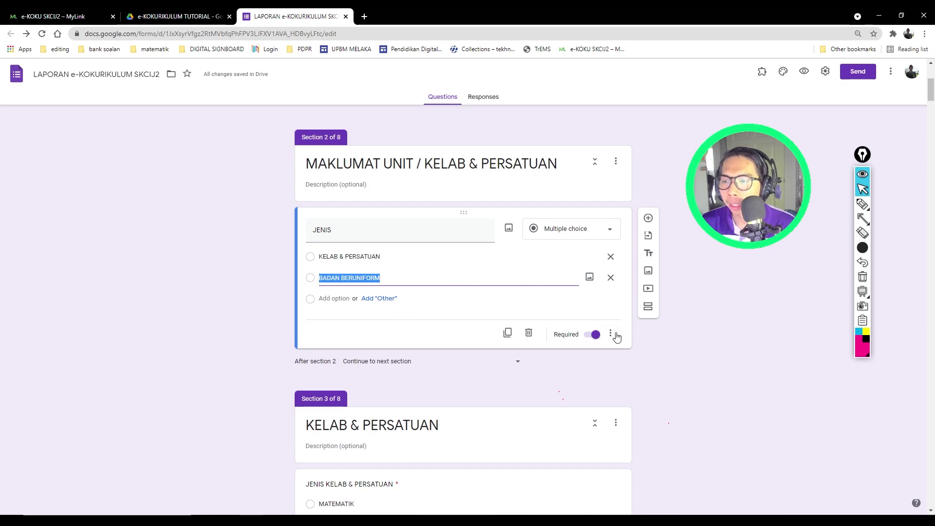
left_click(863, 218)
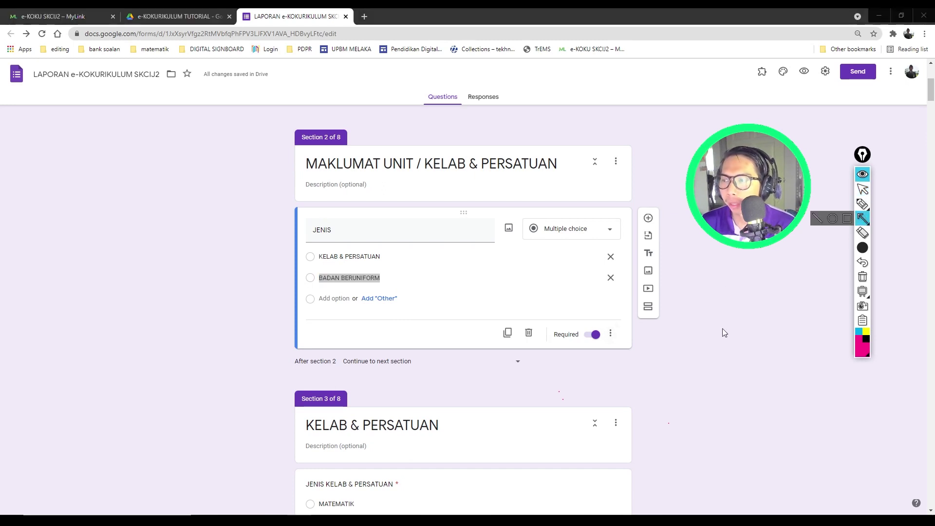
mouse_move(662, 403)
left_mouse_down()
mouse_move(618, 340)
mouse_move(622, 350)
left_mouse_up()
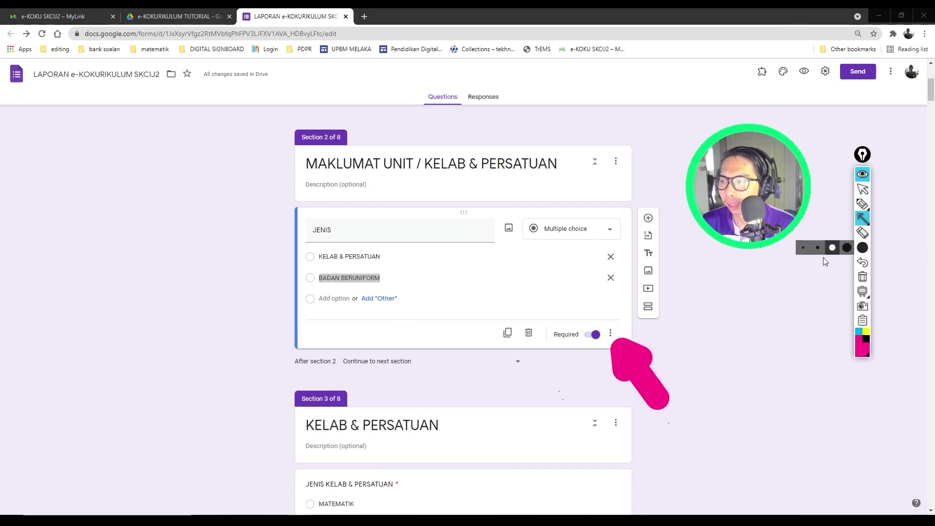
left_click(862, 276)
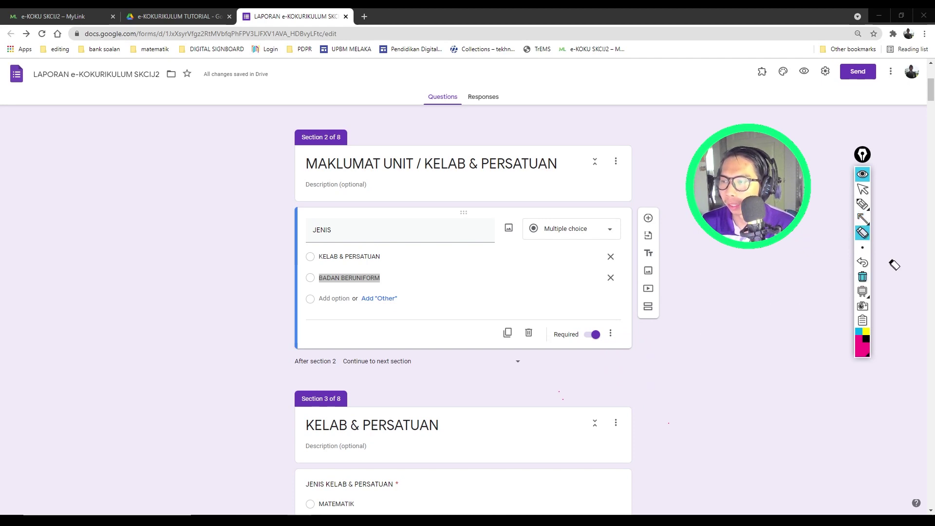
left_click(864, 222)
left_click_drag(712, 388, 615, 336)
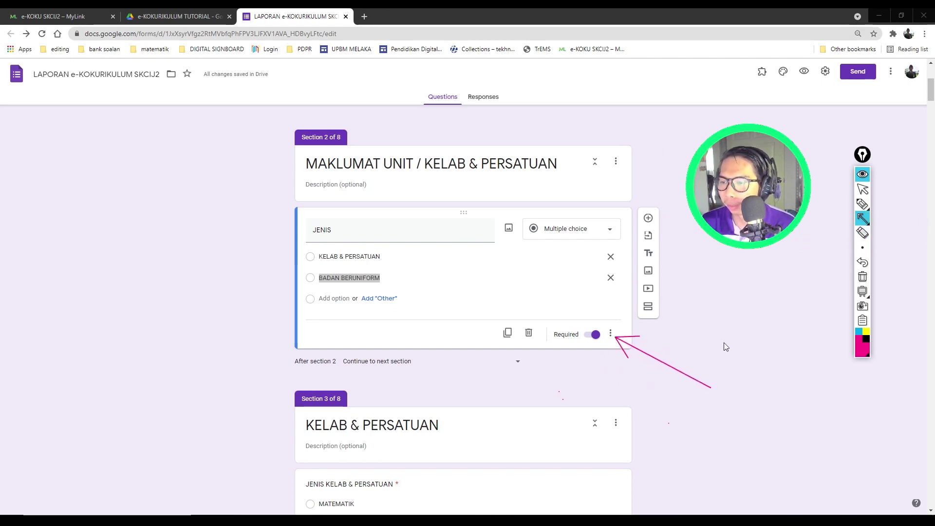
left_click(862, 191)
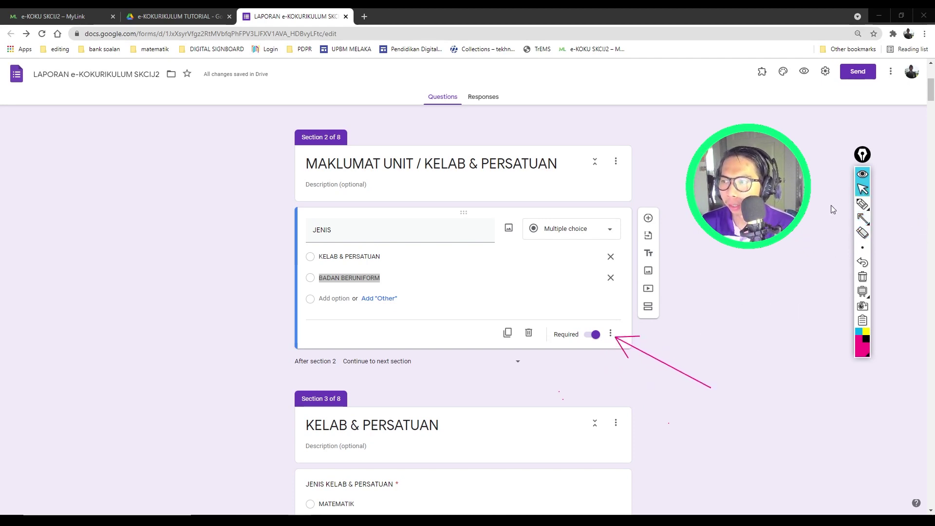
Step: Route JENIS answers: KELAB & PERSATUAN to section 3, BADAN BERUNIFORM to section 4
left_click(611, 335)
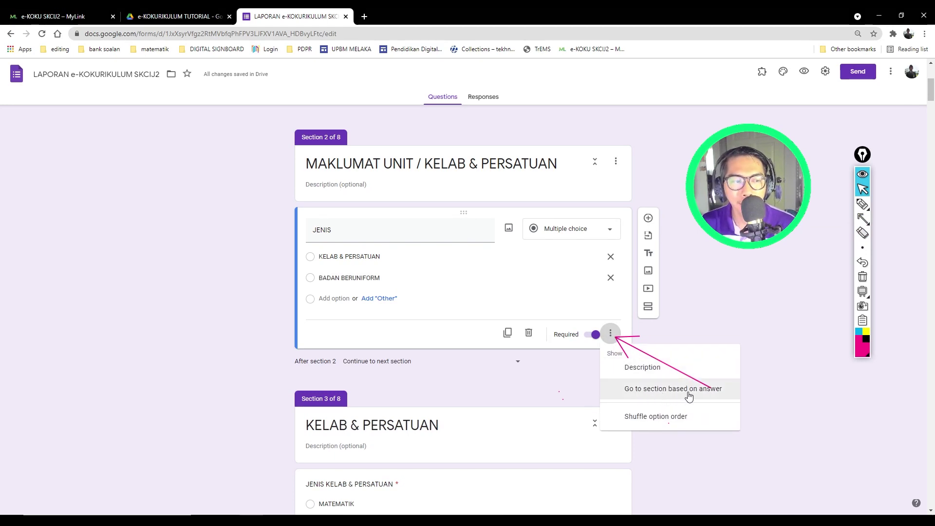
left_click(666, 392)
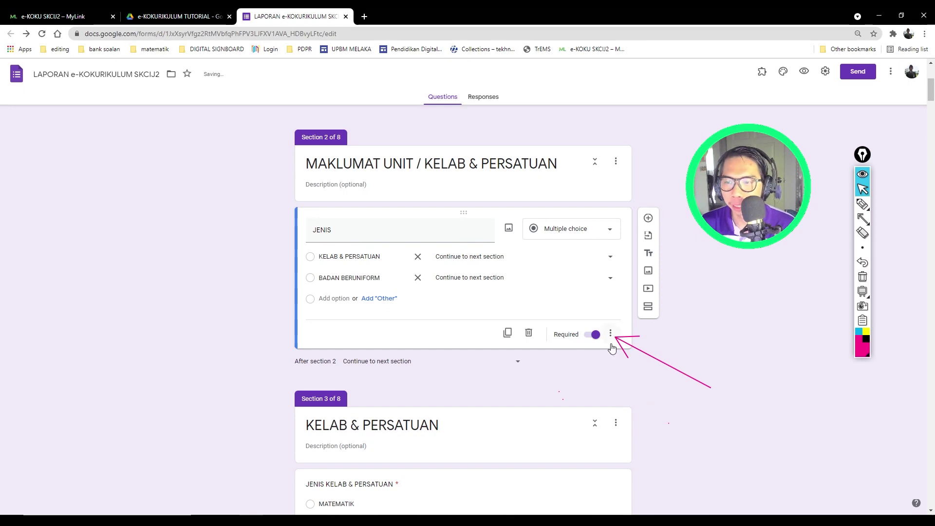
left_click(501, 257)
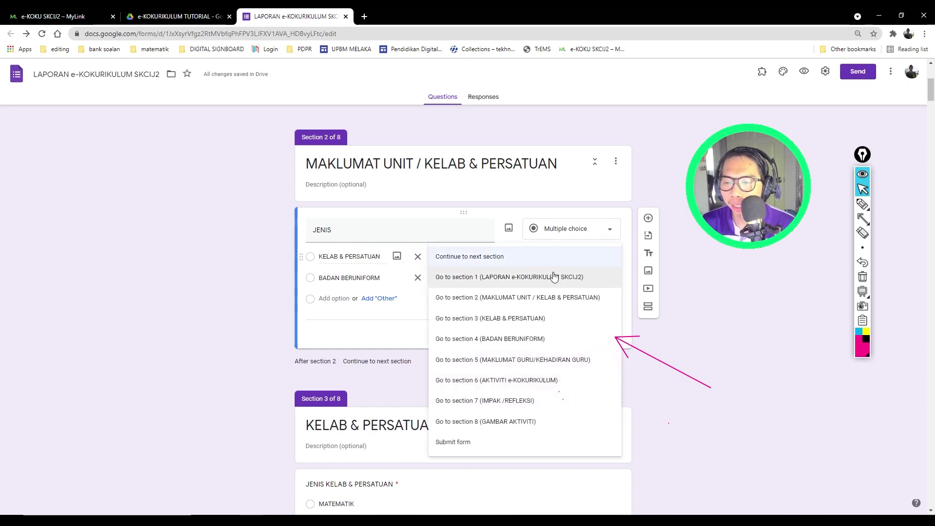
left_click(536, 317)
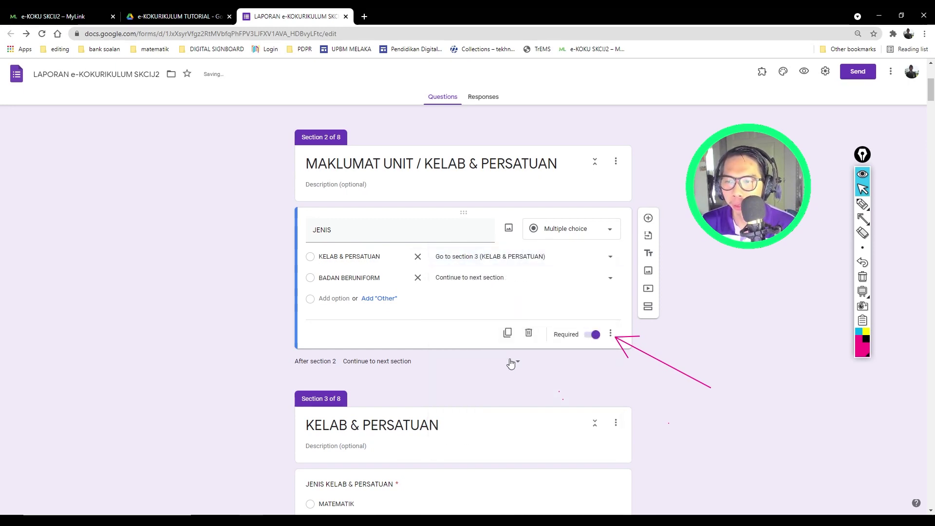
left_click(490, 277)
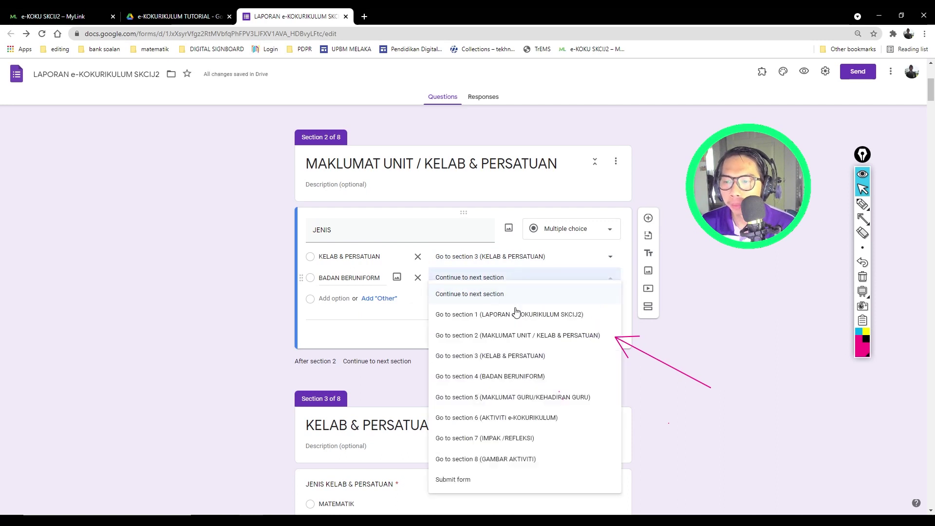
left_click(505, 376)
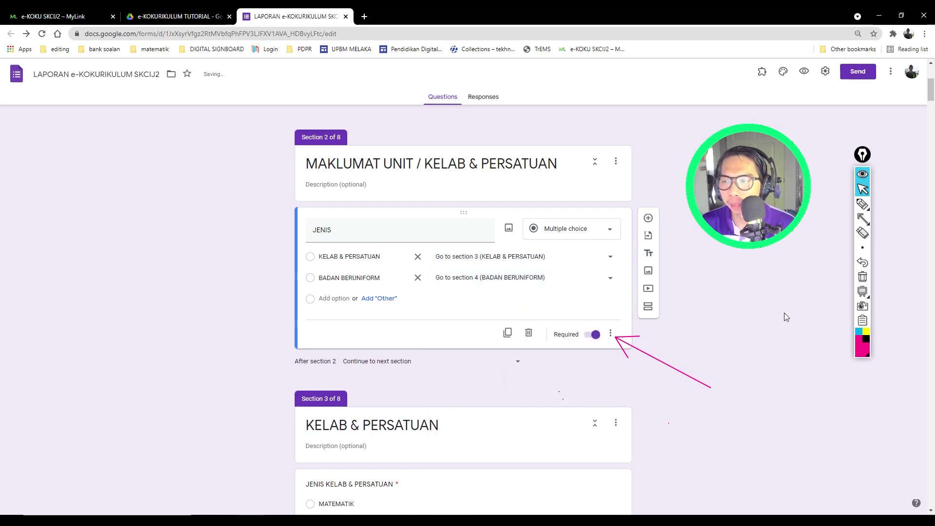
left_click(863, 233)
left_click(654, 357)
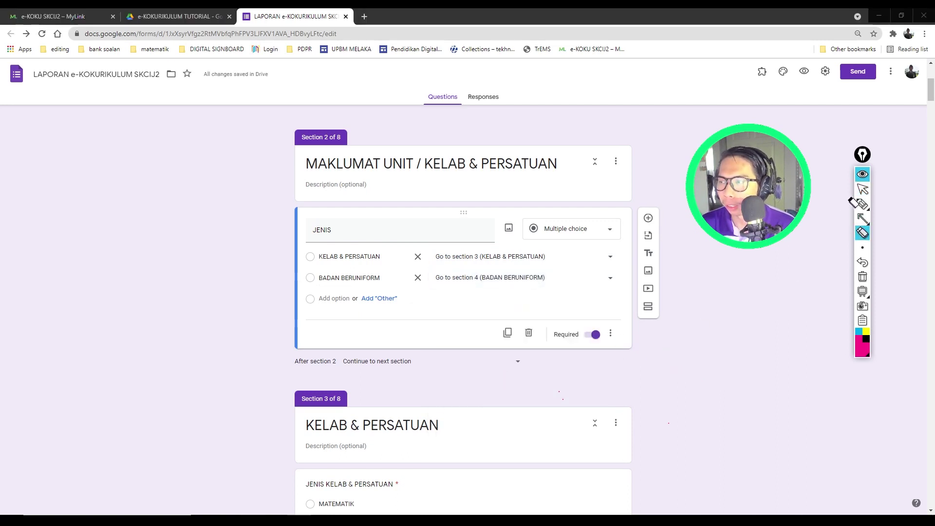
left_click(862, 190)
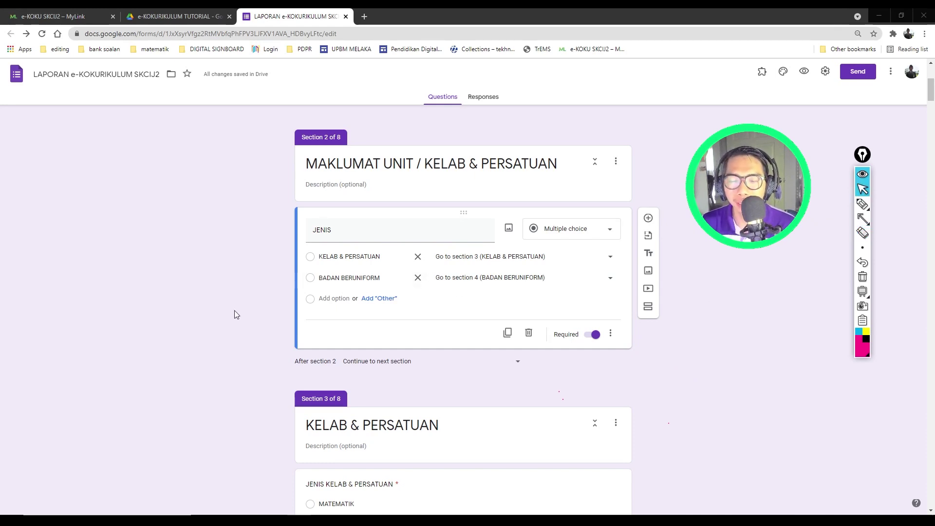
scroll(235, 314, "down", 5)
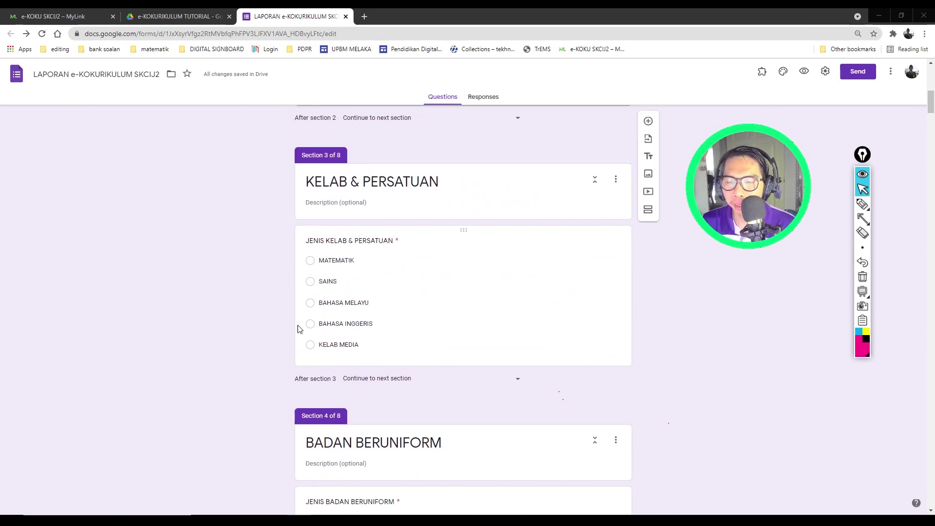
Step: Make section 3 (KELAB & PERSATUAN) continue to section 5 (MAKLUMAT GURU/KEHADIRAN GURU)
scroll(299, 329, "down", 8)
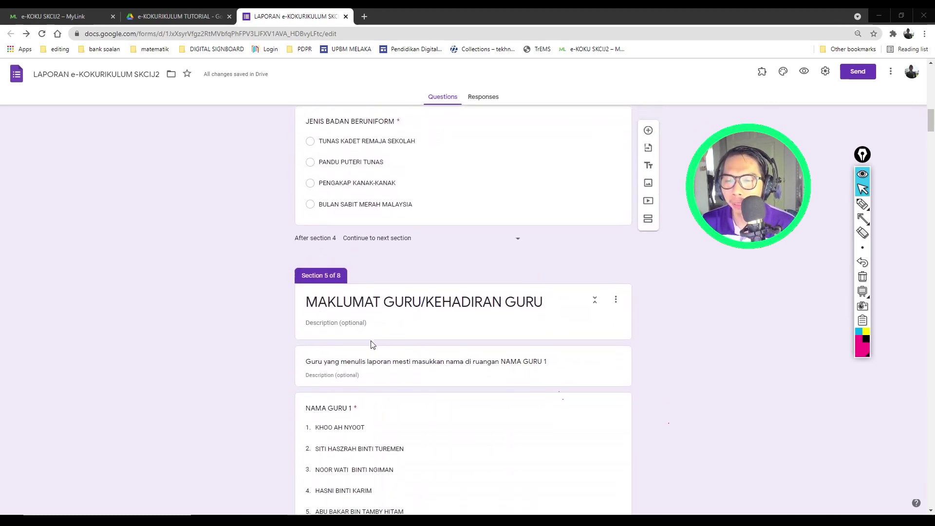
scroll(459, 360, "up", 1)
scroll(456, 349, "up", 6)
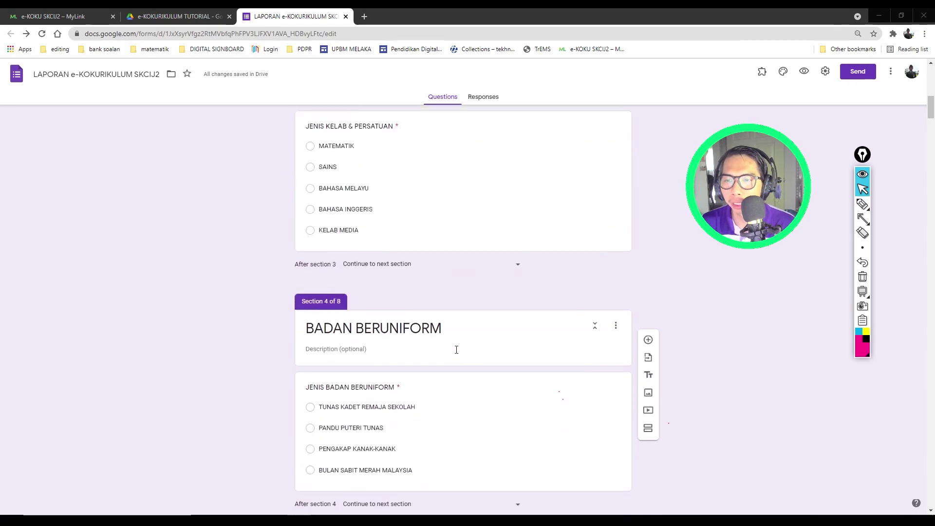
left_click(515, 331)
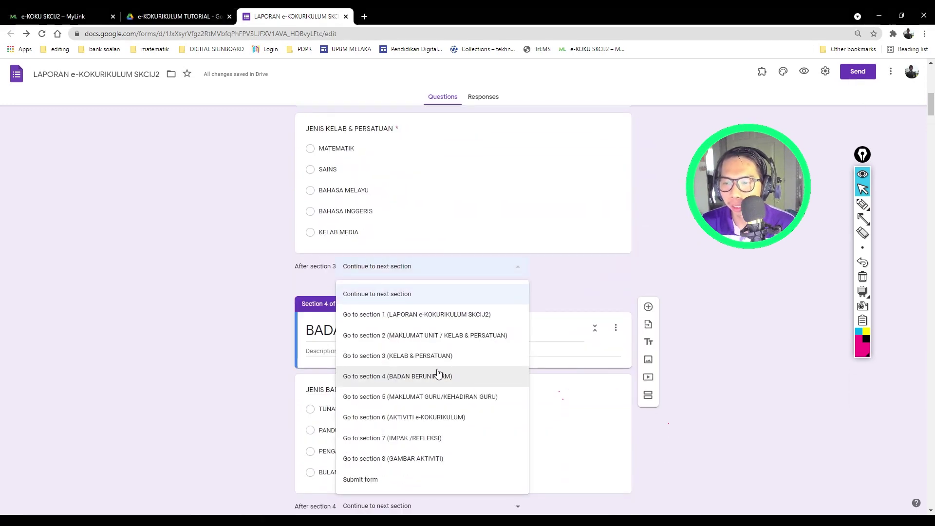
left_click(690, 273)
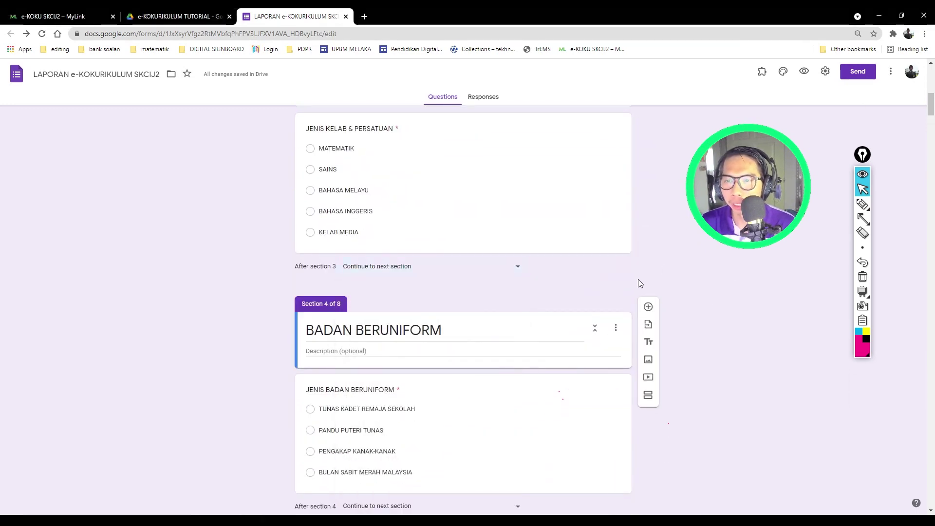
scroll(489, 298, "up", 1)
left_click(491, 217)
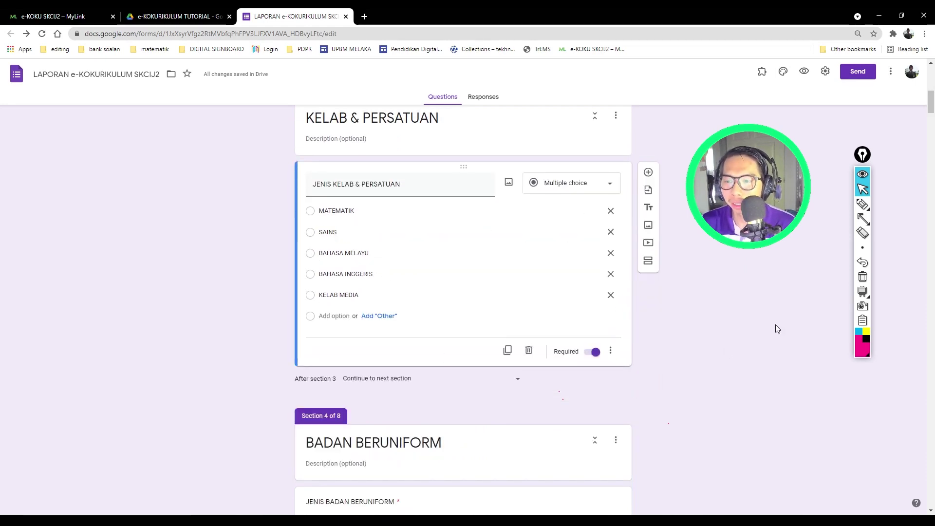
left_click(862, 219)
left_click_drag(754, 396, 522, 382)
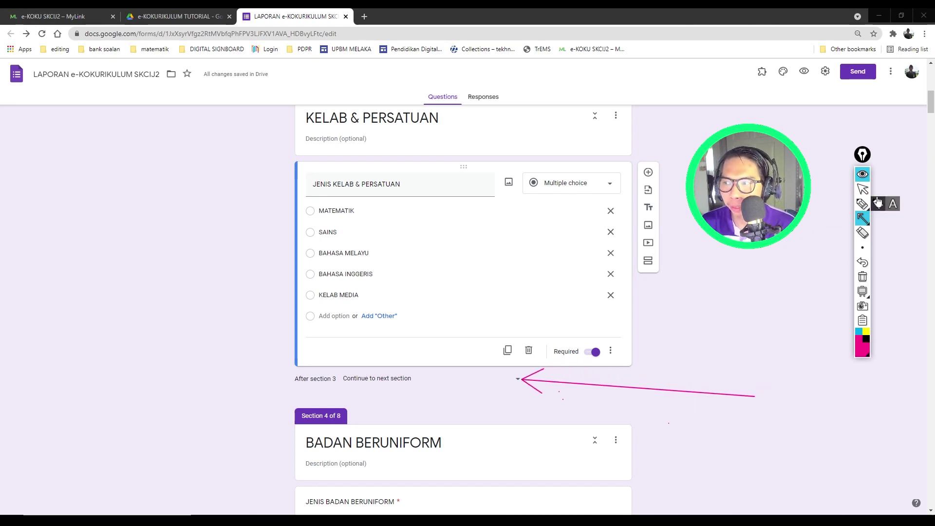
left_click(862, 189)
left_click(518, 380)
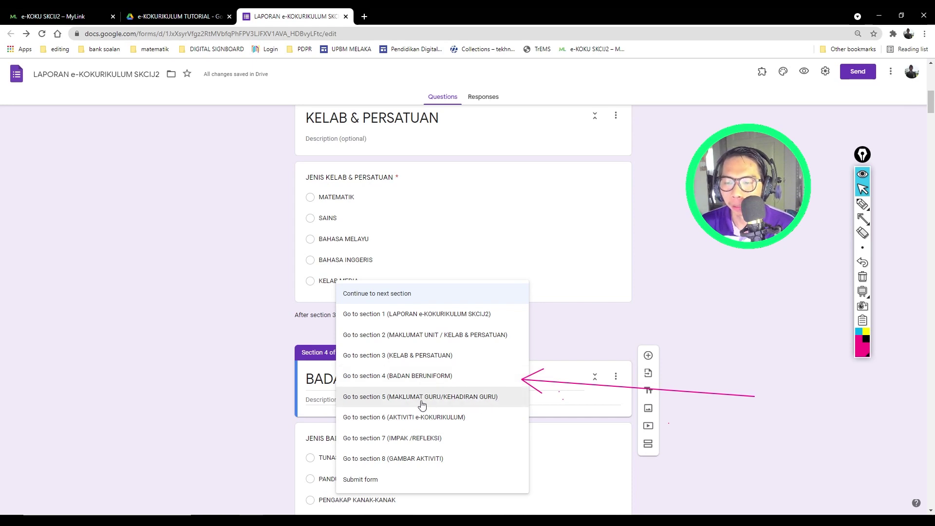
left_click(422, 404)
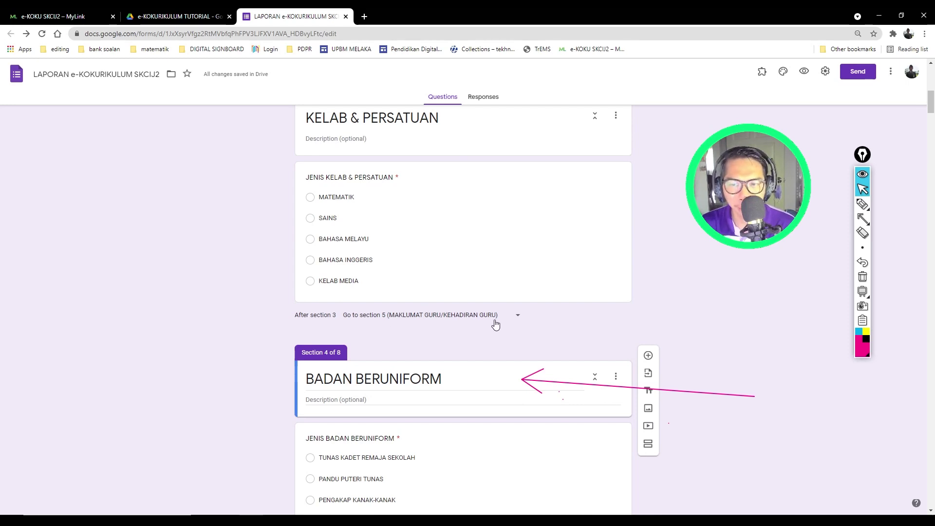
Step: Make section 4 (BADAN BERUNIFORM) continue to section 5 as well
left_click(863, 236)
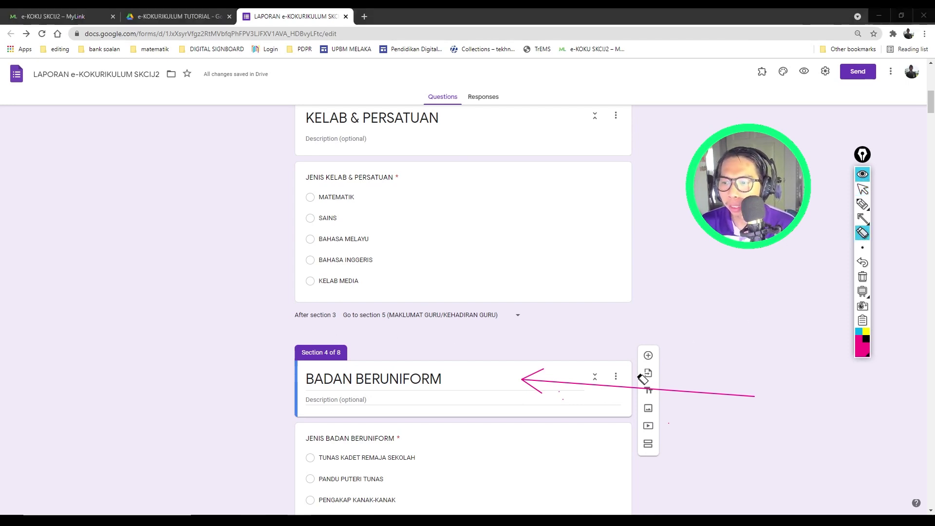
left_click(633, 390)
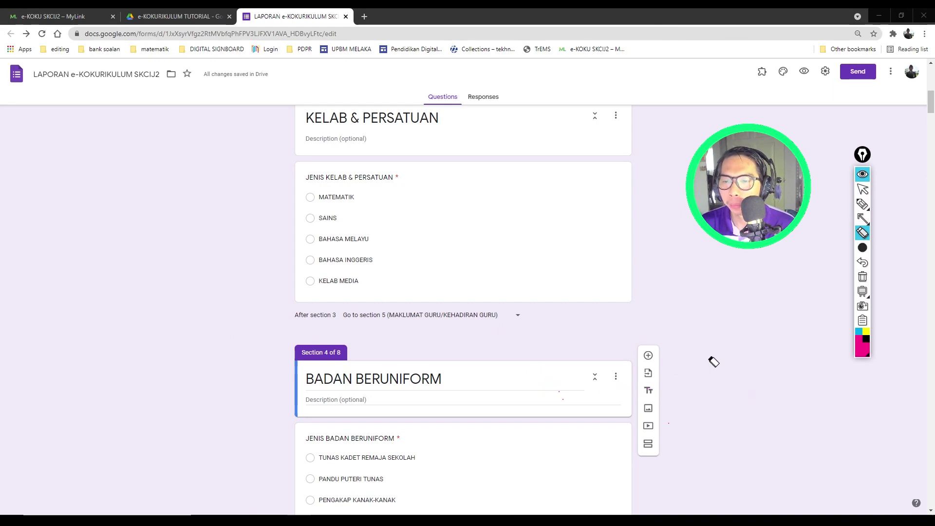
left_click(862, 191)
scroll(579, 405, "down", 4)
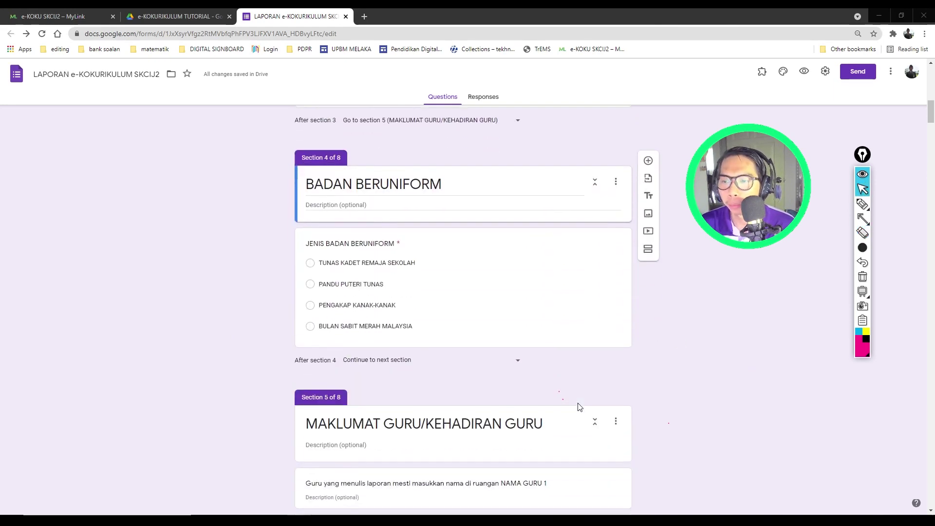
left_click(862, 219)
mouse_move(761, 396)
left_mouse_down()
mouse_move(662, 396)
mouse_move(533, 363)
left_mouse_up()
left_click(862, 233)
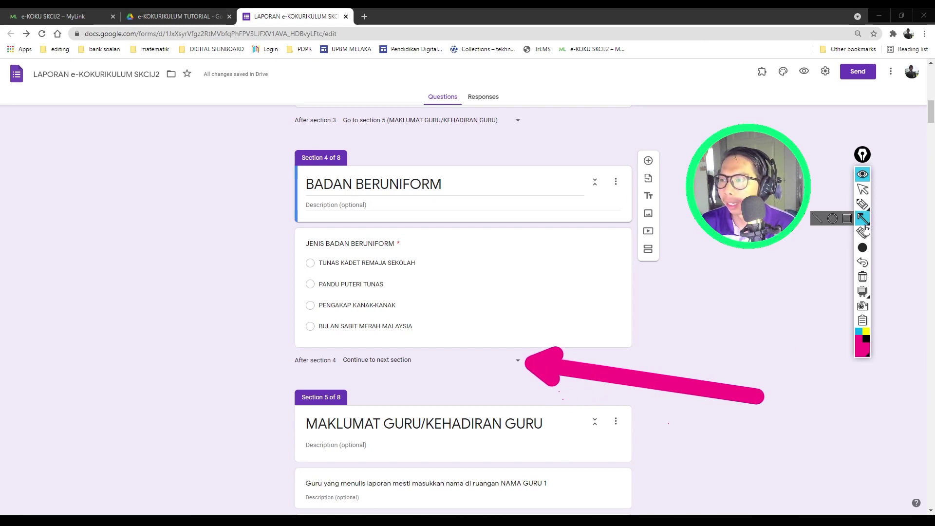
left_click(562, 365)
left_click(862, 189)
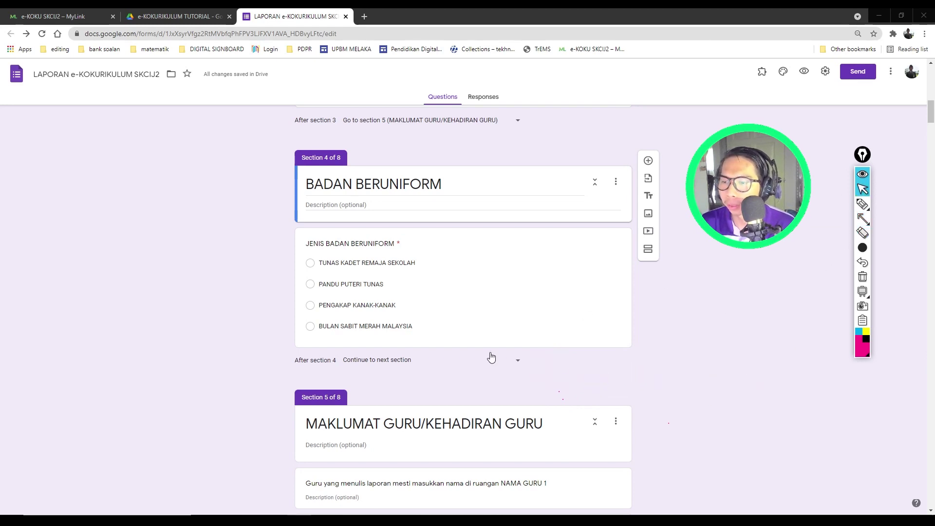
left_click(518, 361)
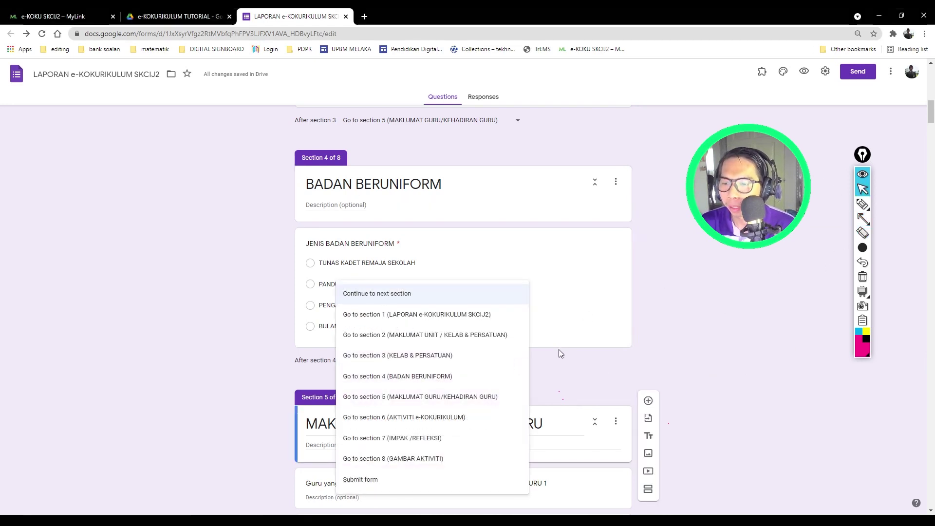
left_click(412, 403)
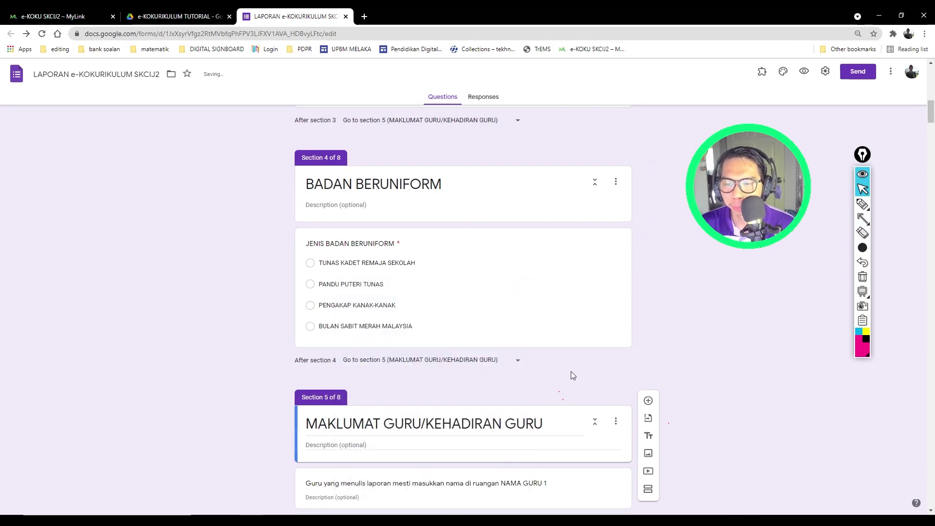
scroll(232, 402, "down", 4)
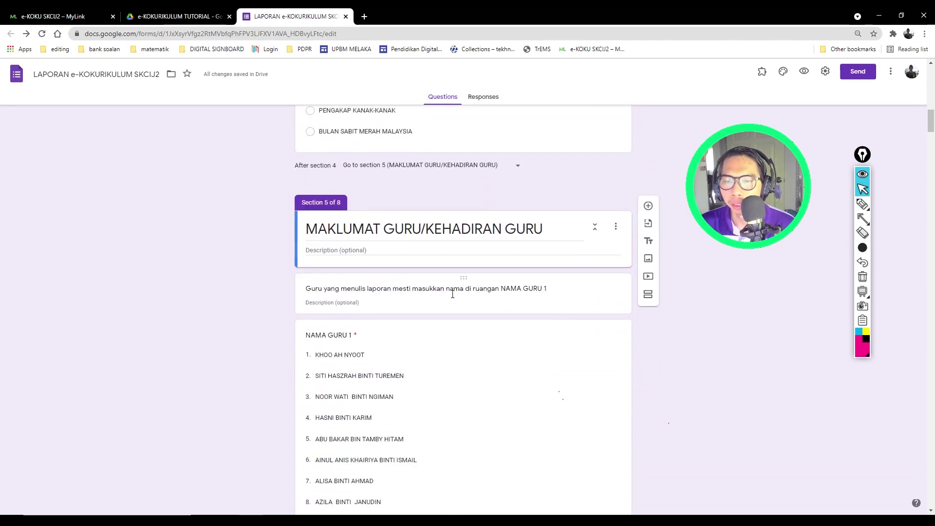
scroll(416, 360, "down", 18)
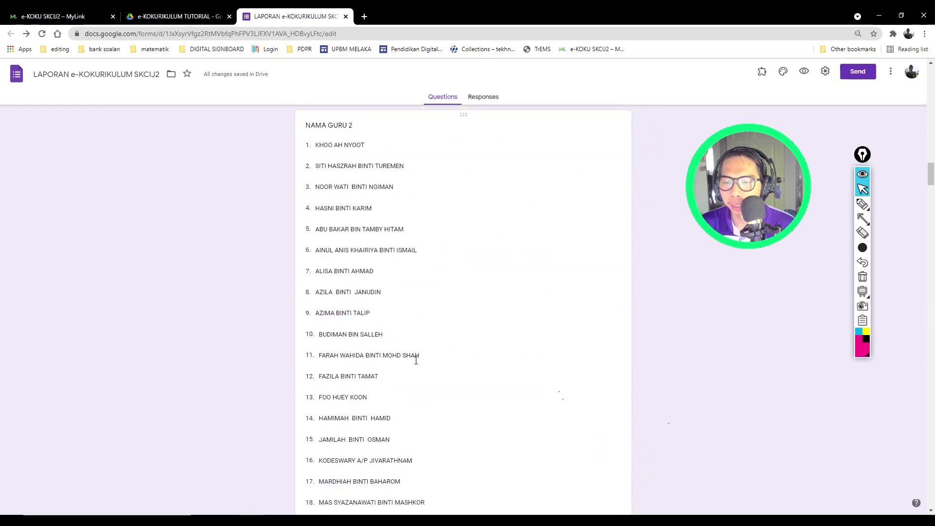
scroll(416, 361, "down", 20)
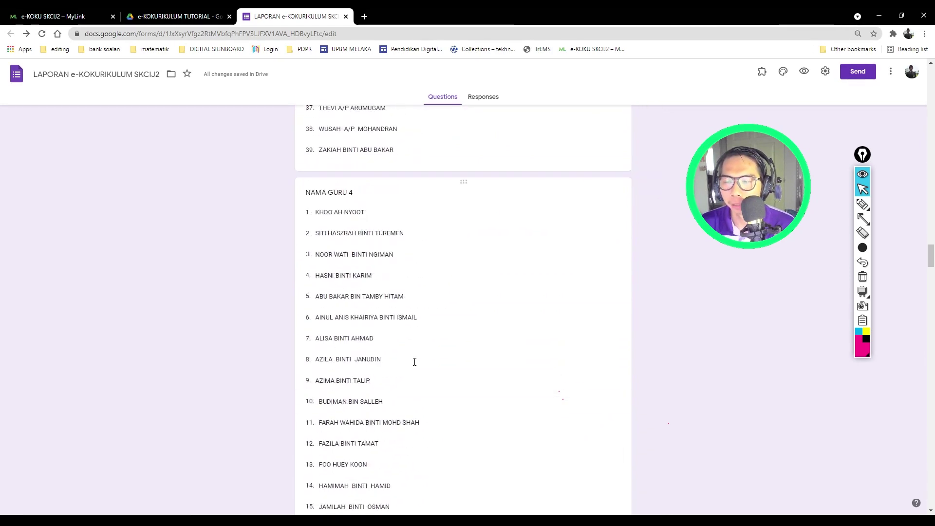
scroll(414, 362, "down", 18)
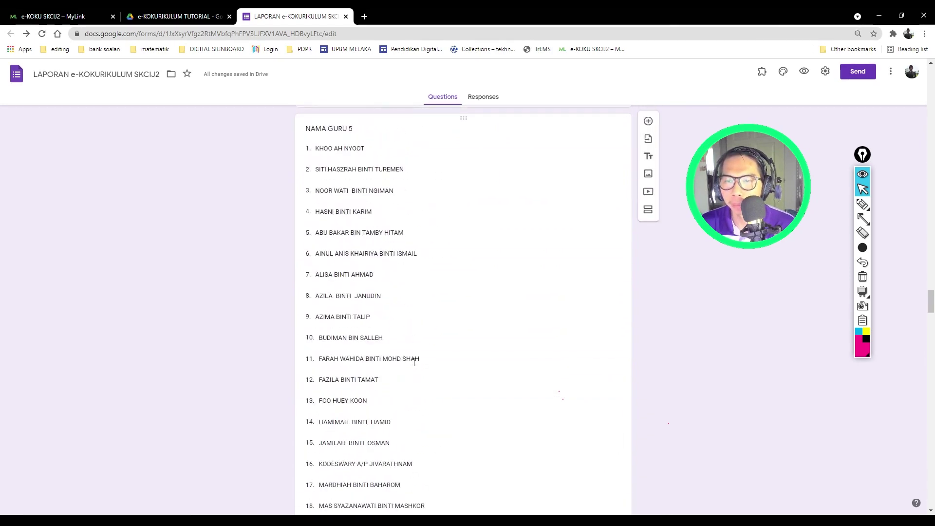
scroll(414, 363, "down", 20)
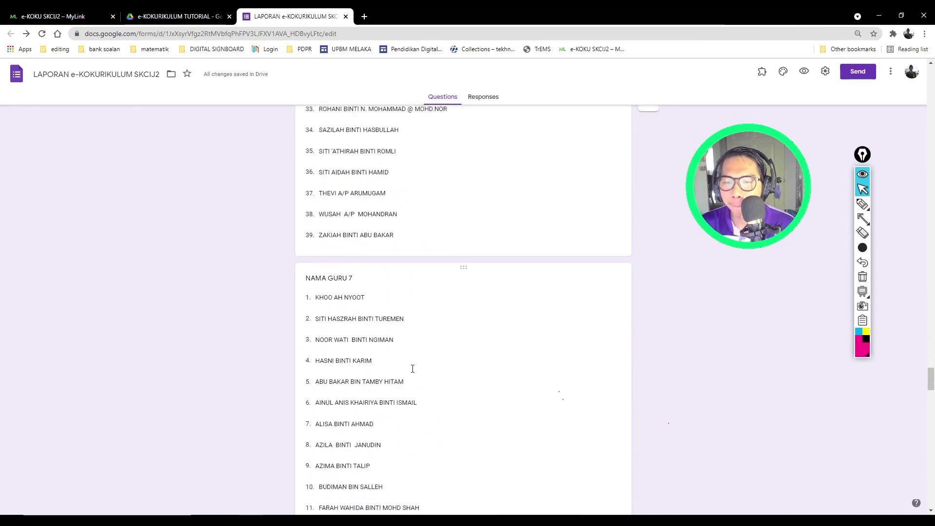
scroll(413, 369, "down", 20)
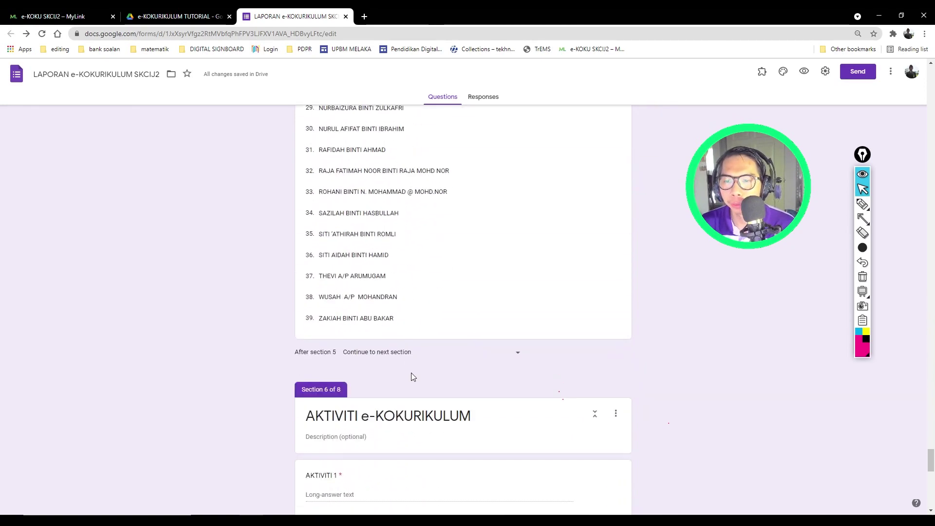
scroll(411, 373, "down", 5)
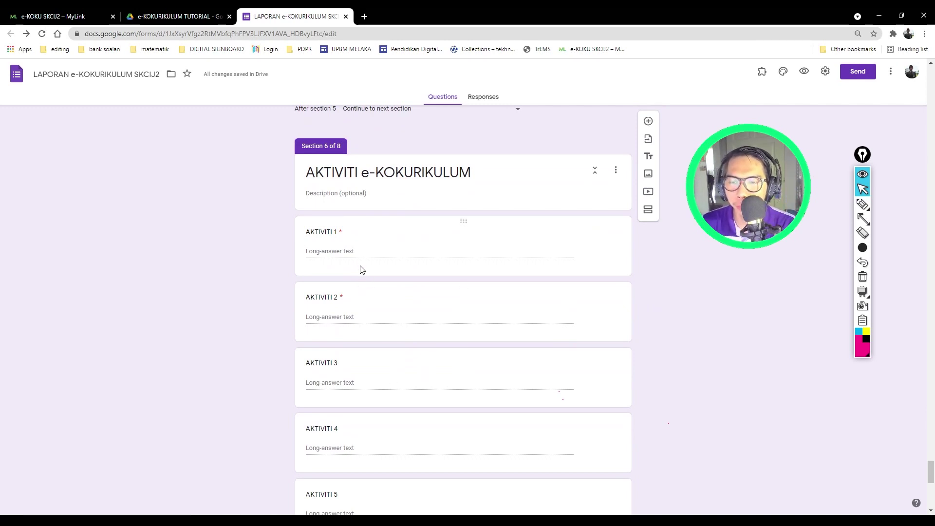
scroll(351, 338, "down", 8)
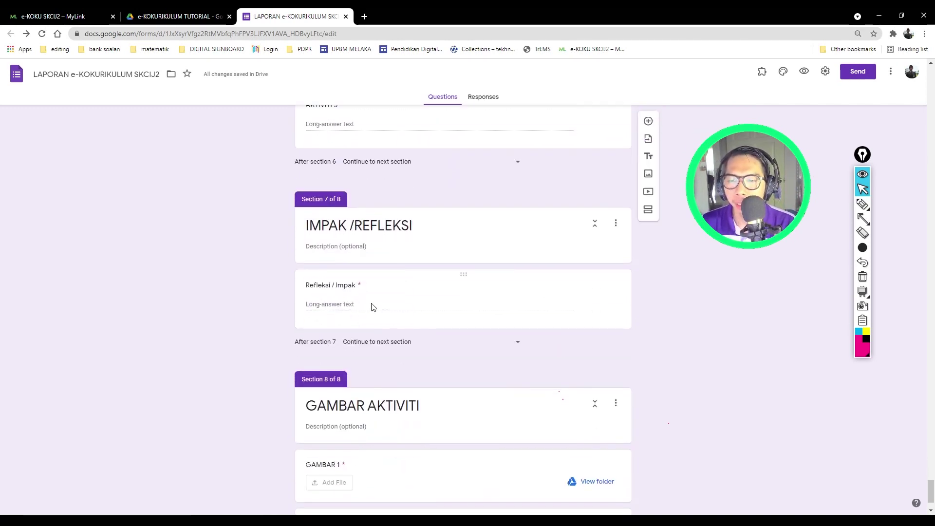
scroll(373, 306, "down", 2)
scroll(343, 379, "up", 17)
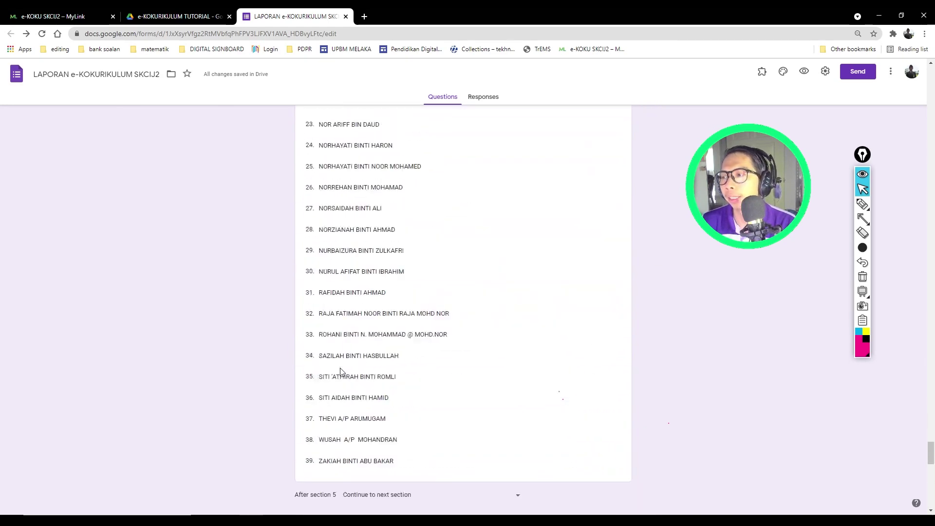
scroll(341, 372, "down", 6)
scroll(428, 313, "up", 7)
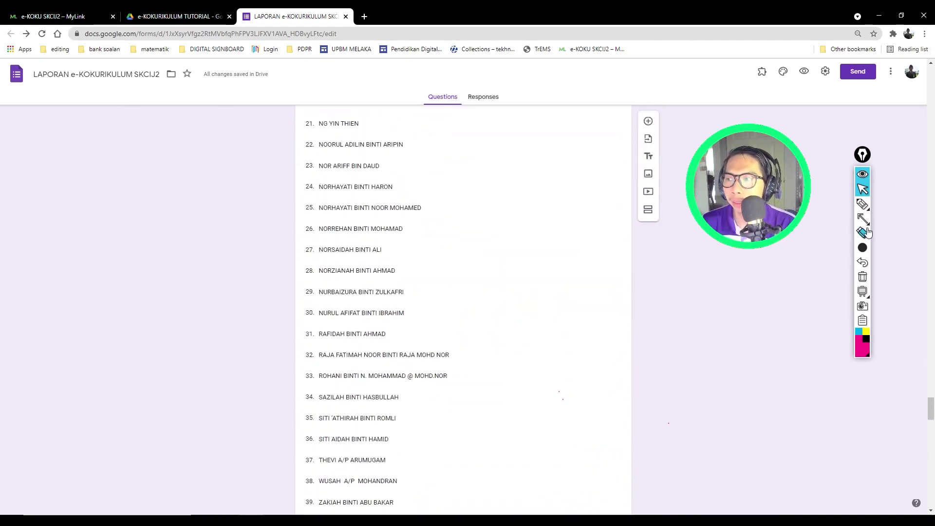
left_click(864, 248)
left_click(819, 248)
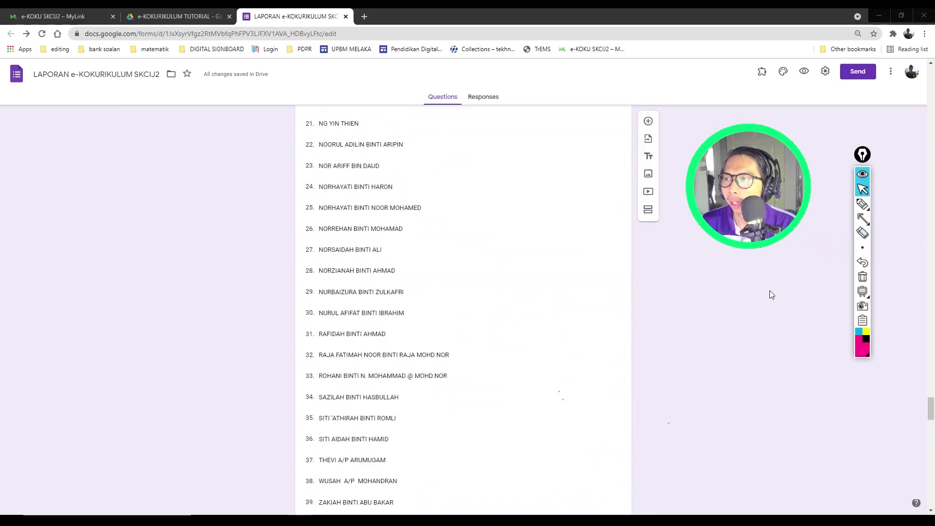
left_click(868, 225)
Step: Preview the live form, then close the preview tab
left_click_drag(785, 134, 802, 78)
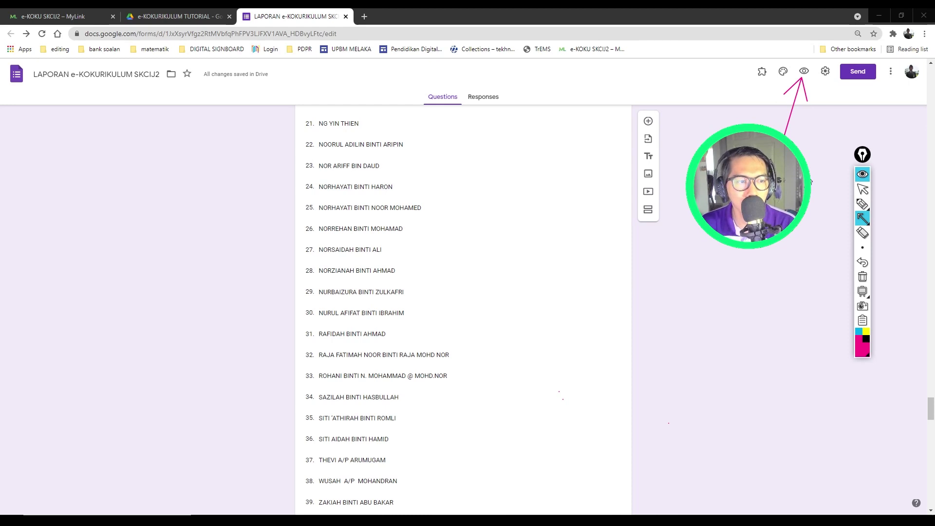
mouse_move(867, 218)
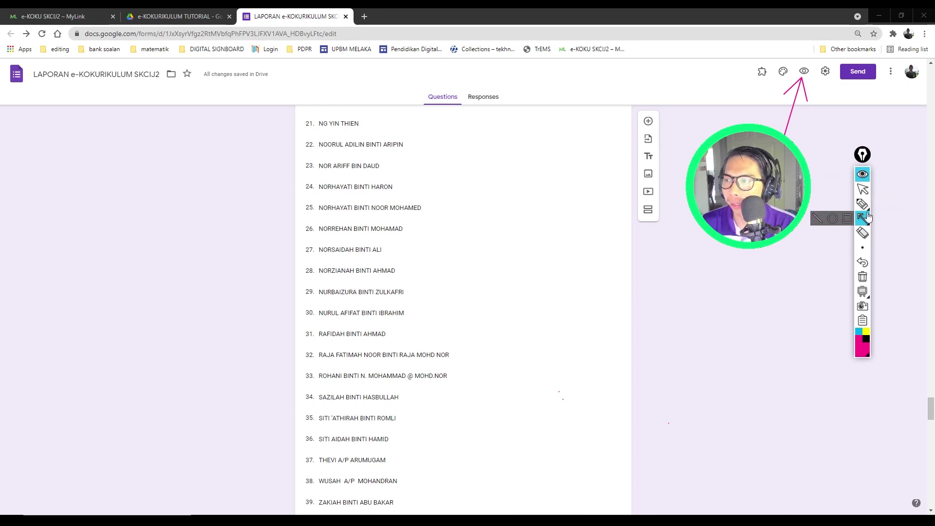
left_click(862, 189)
left_click(804, 72)
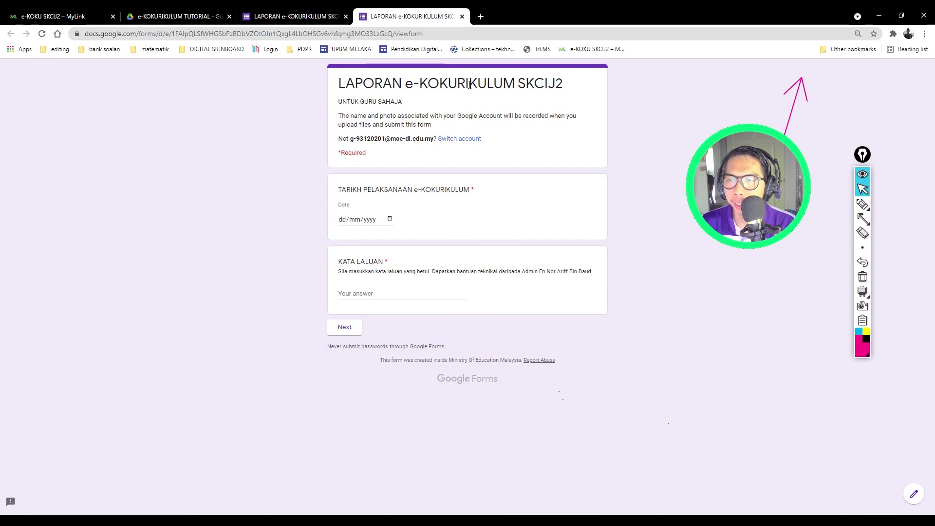
left_click(462, 16)
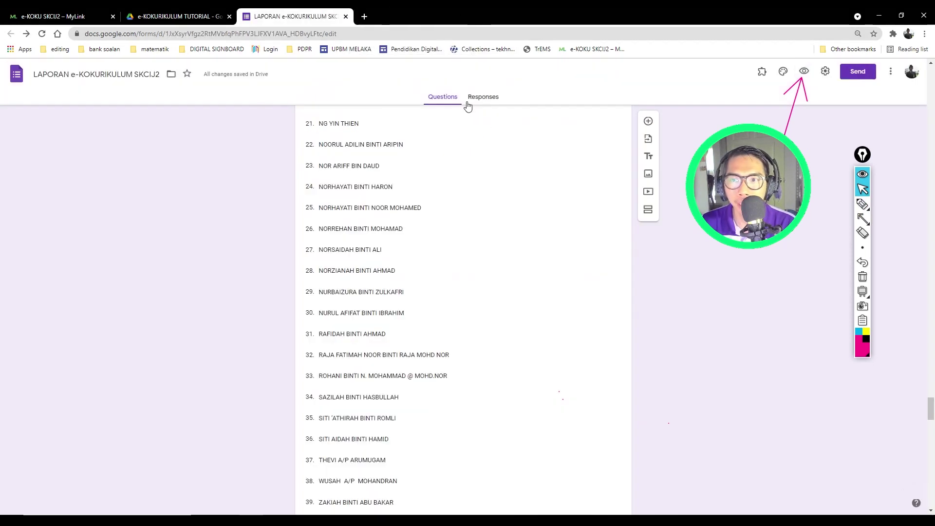
Step: Mark the toolbar with an annotation and bring up the form's Settings
left_click(858, 236)
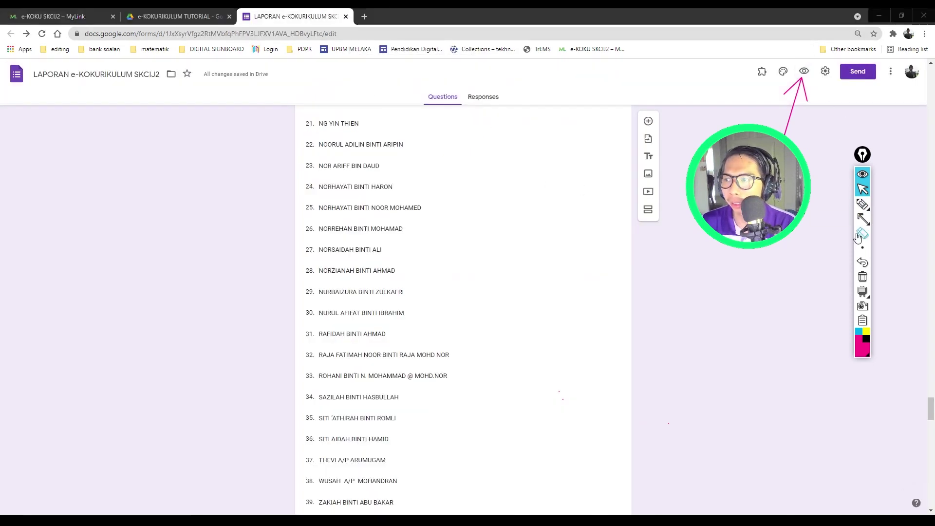
left_click(858, 236)
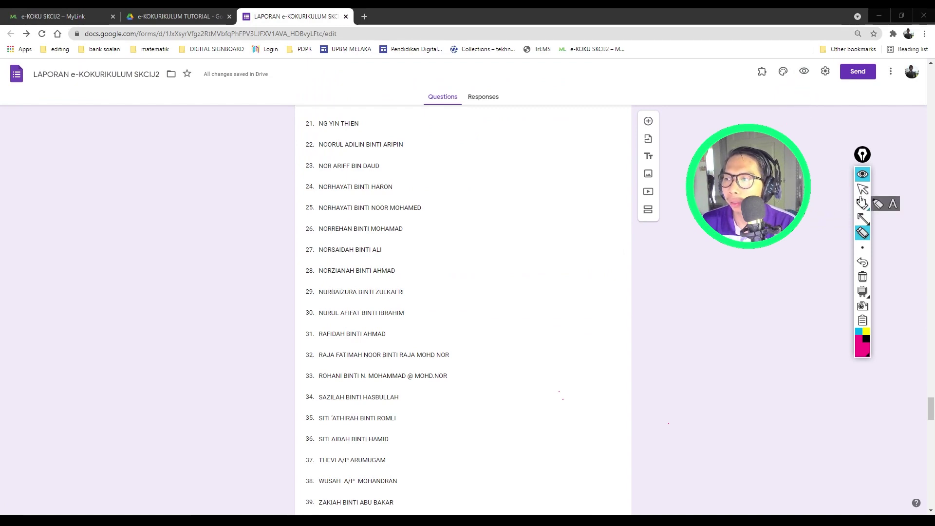
left_click(862, 189)
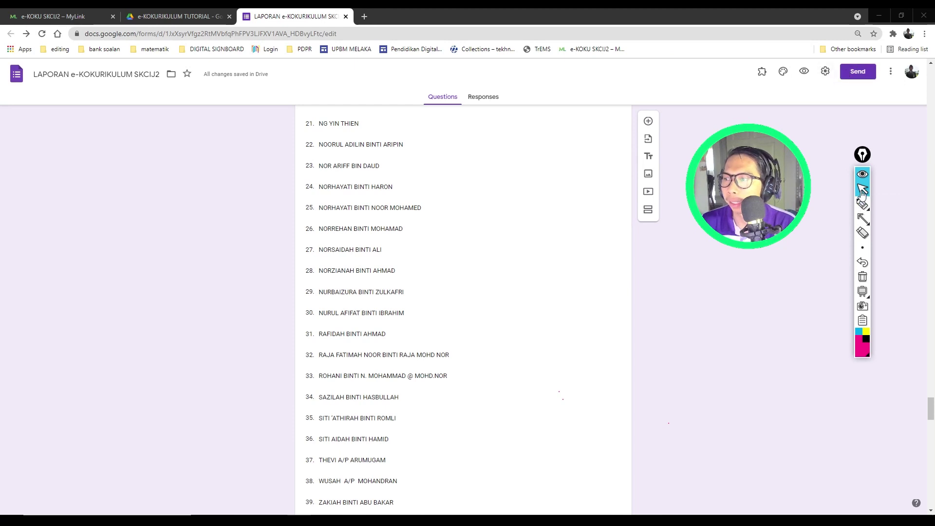
left_click(862, 219)
left_click_drag(805, 157, 821, 86)
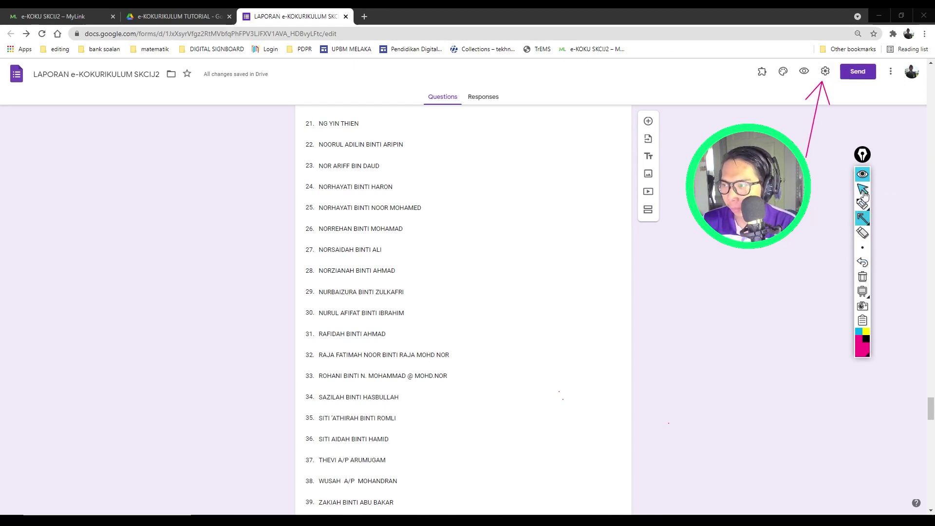
left_click(863, 189)
left_click(825, 72)
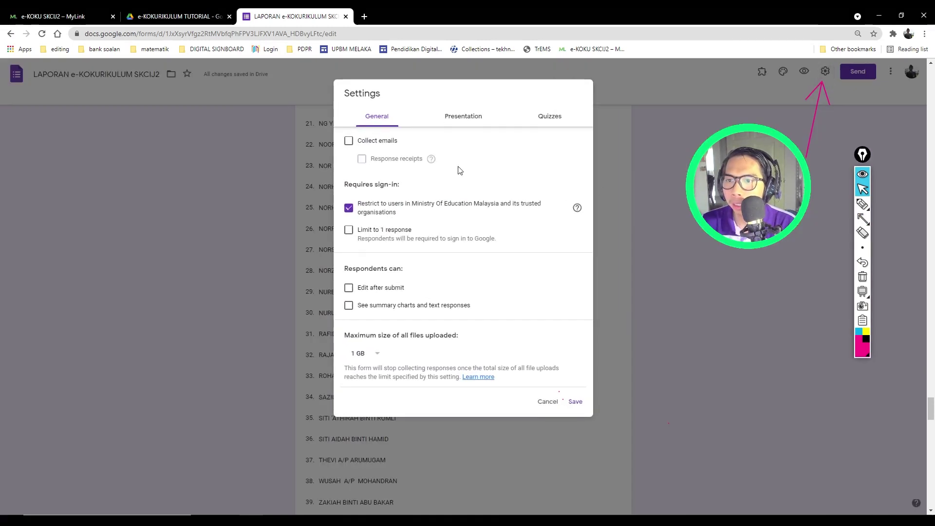
Step: Turn on Collect emails, untick the Ministry-only restriction, set a 1 TB upload limit, and save
left_click(349, 141)
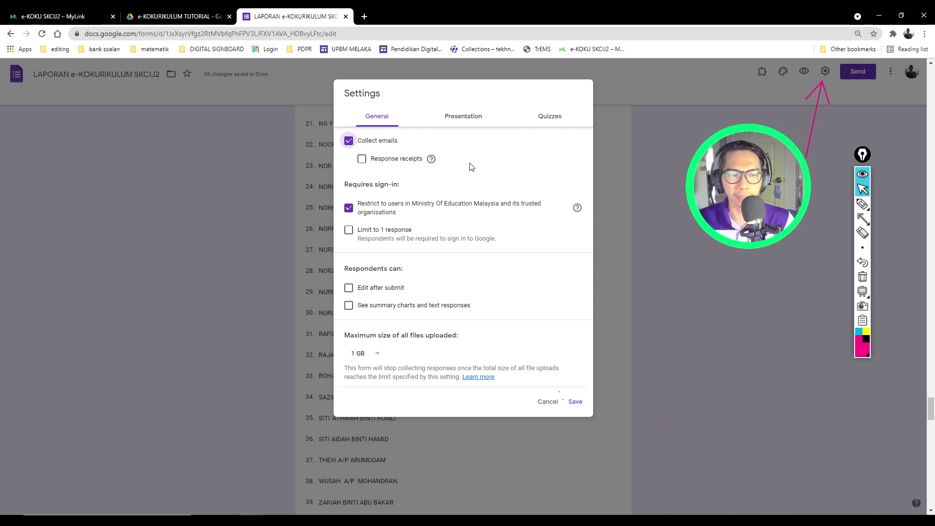
left_click(322, 520)
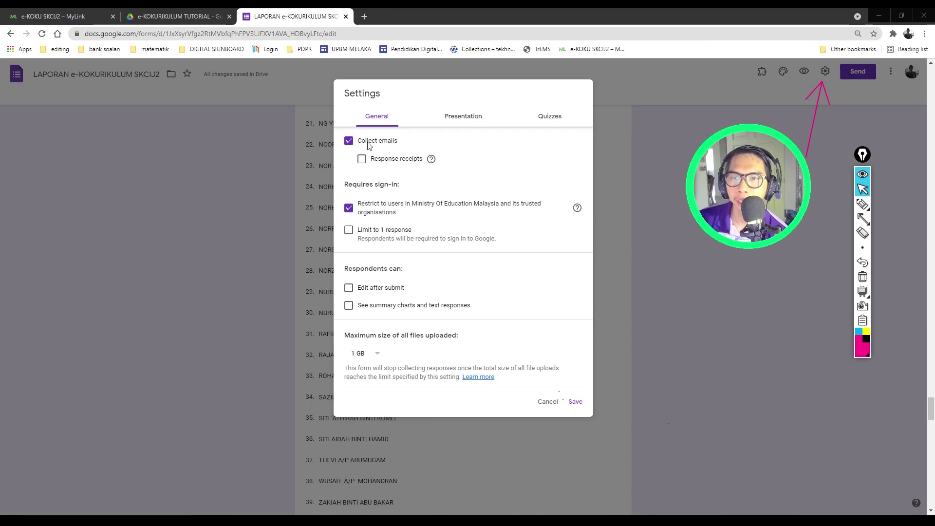
left_click(352, 210)
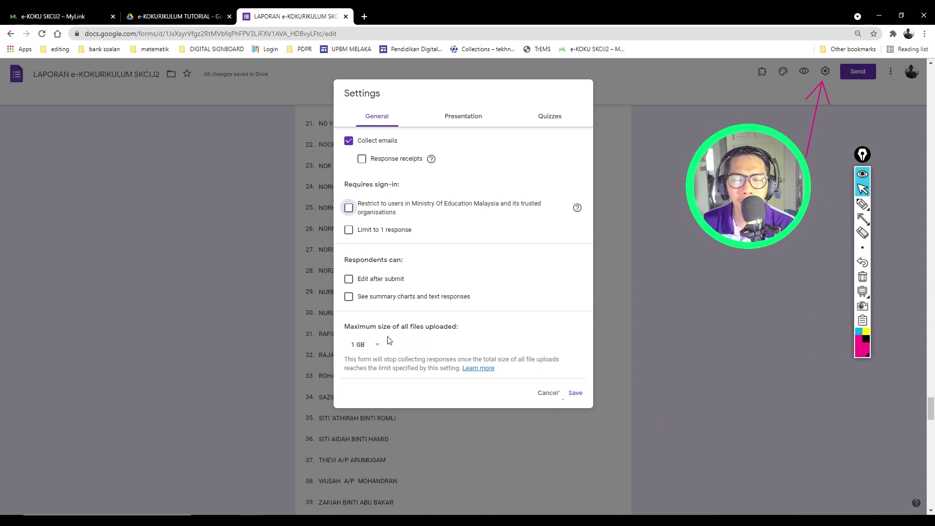
left_click(375, 347)
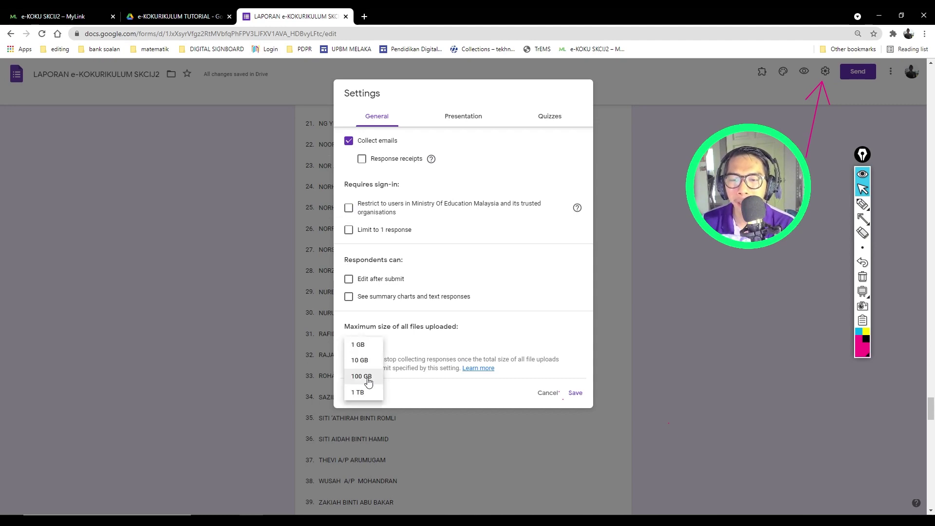
left_click(362, 391)
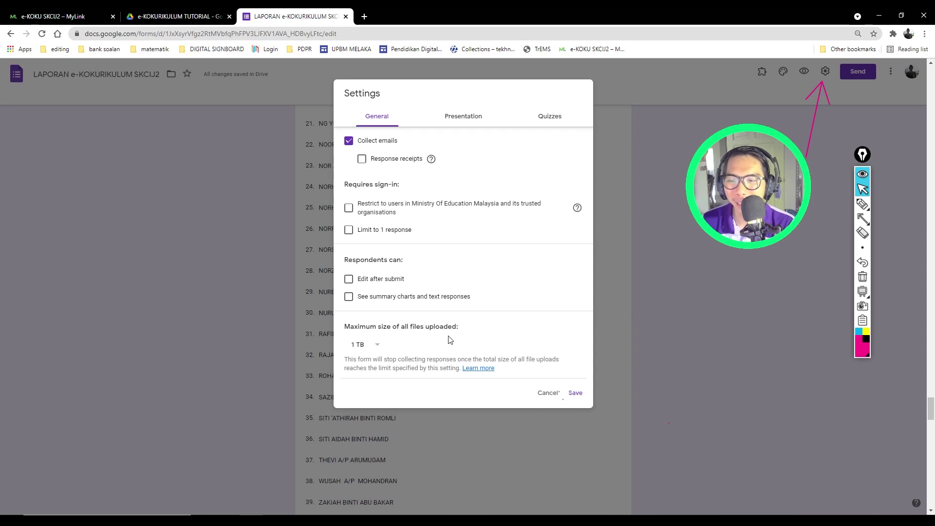
left_click(574, 392)
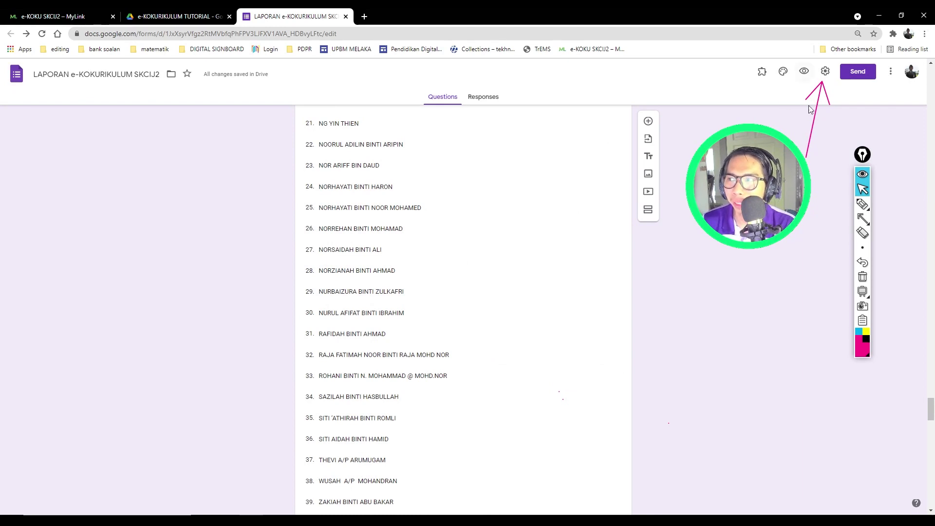
Step: In the live preview, autofill the email answer and pick 09/07/2021 as the date
left_click(862, 233)
left_click(820, 115)
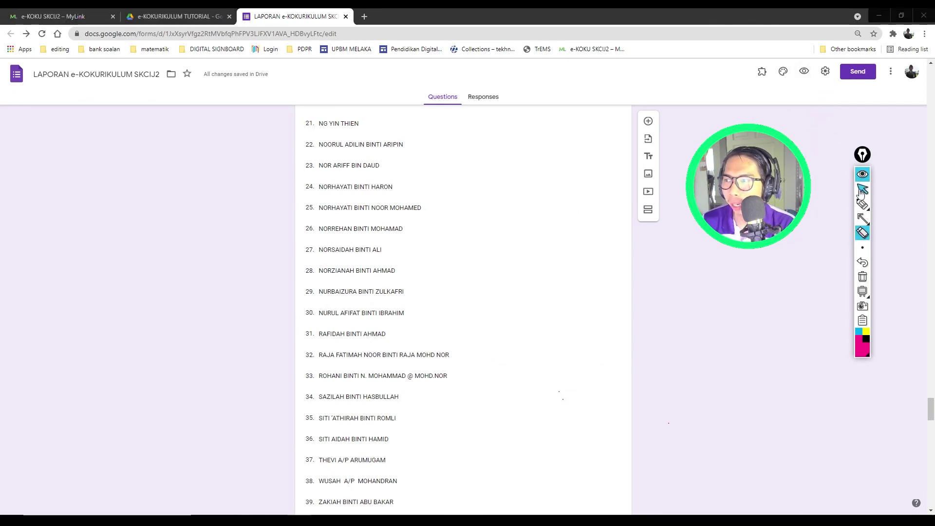
left_click(862, 189)
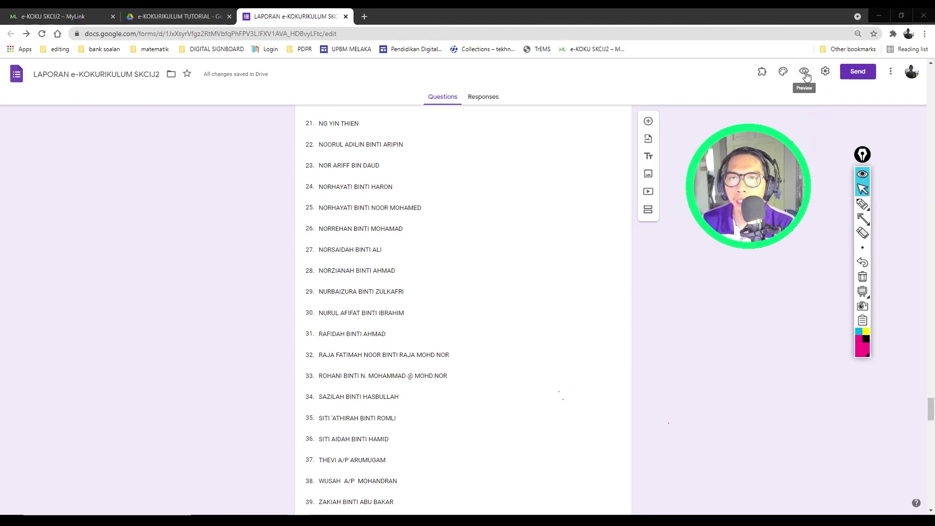
left_click(805, 72)
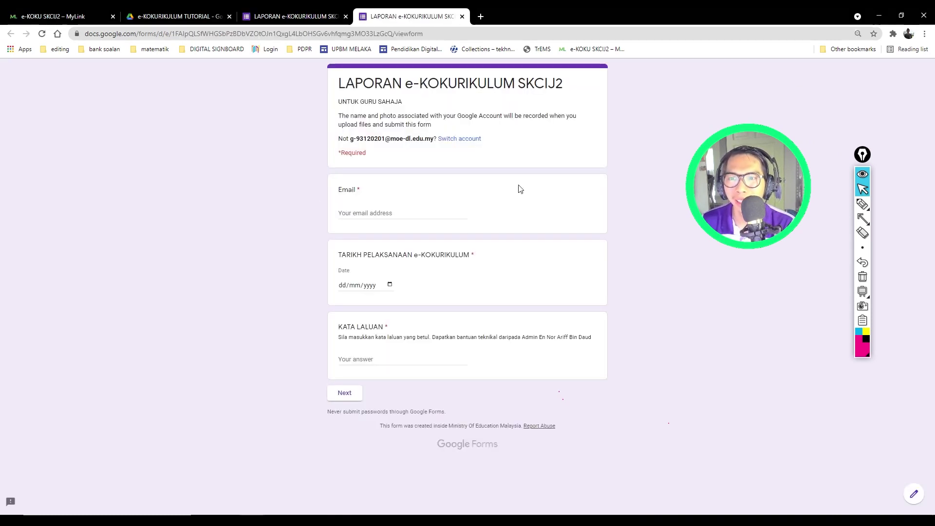
left_click(357, 213)
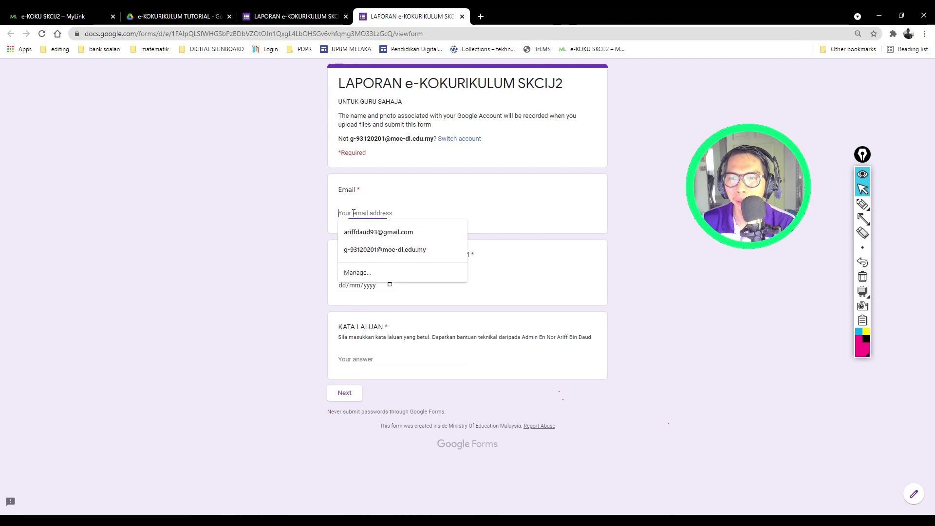
left_click(380, 249)
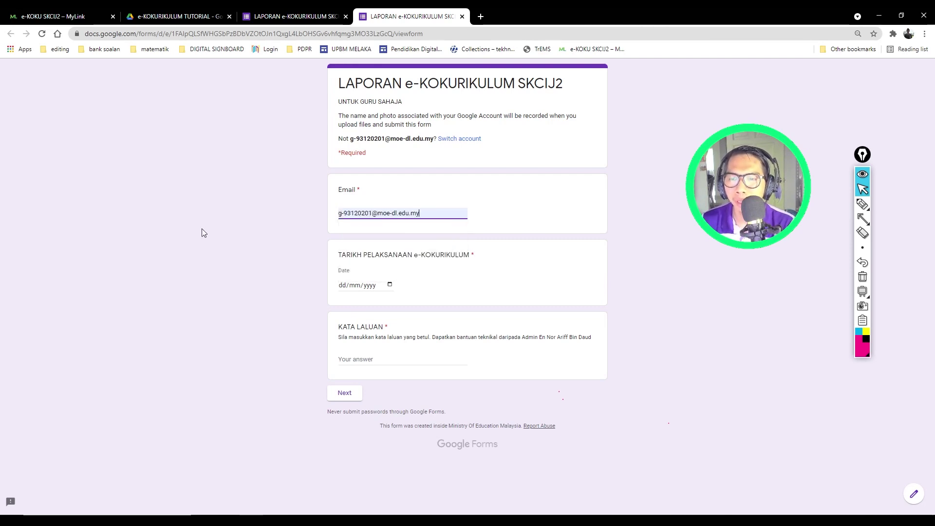
triple_click(337, 217)
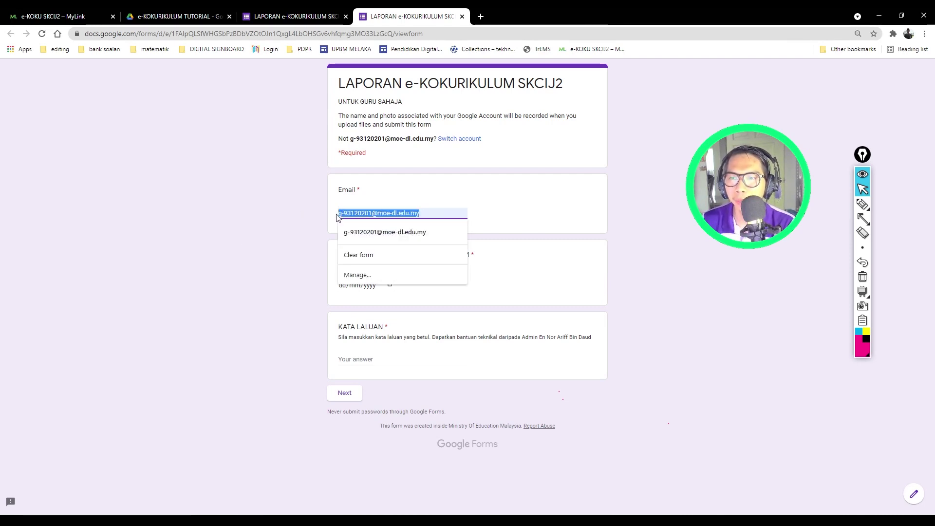
left_click(297, 232)
left_click(390, 284)
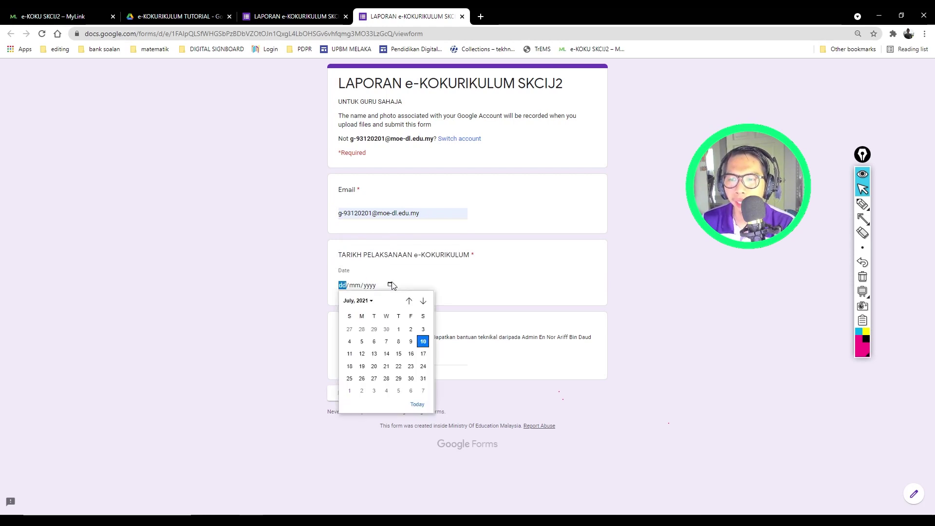
left_click(410, 341)
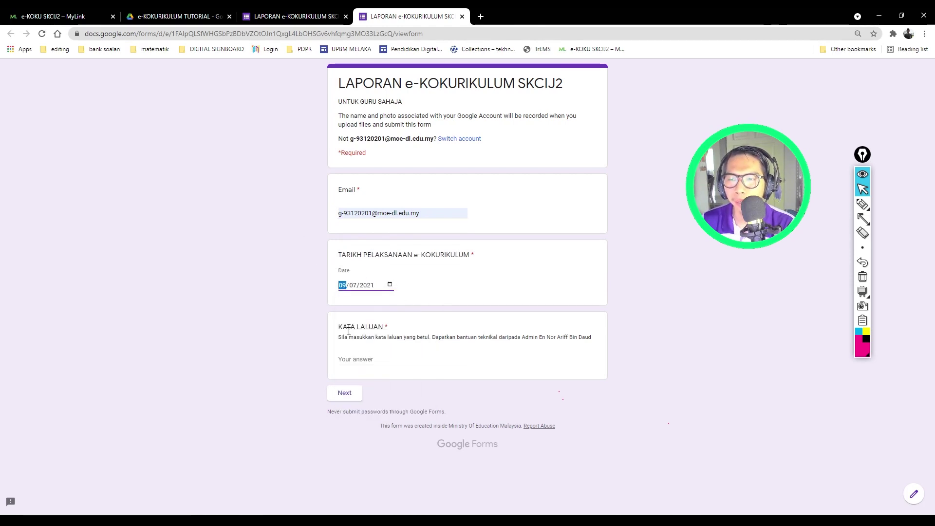
Step: Type the form's access password into KATA LALUAN, fixing typos, and go to the next section
left_click(357, 364)
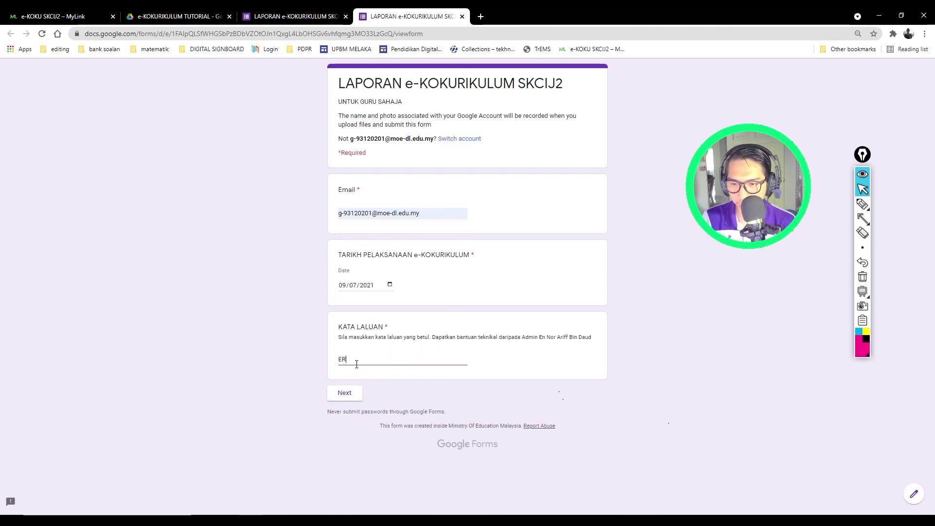
type("ek")
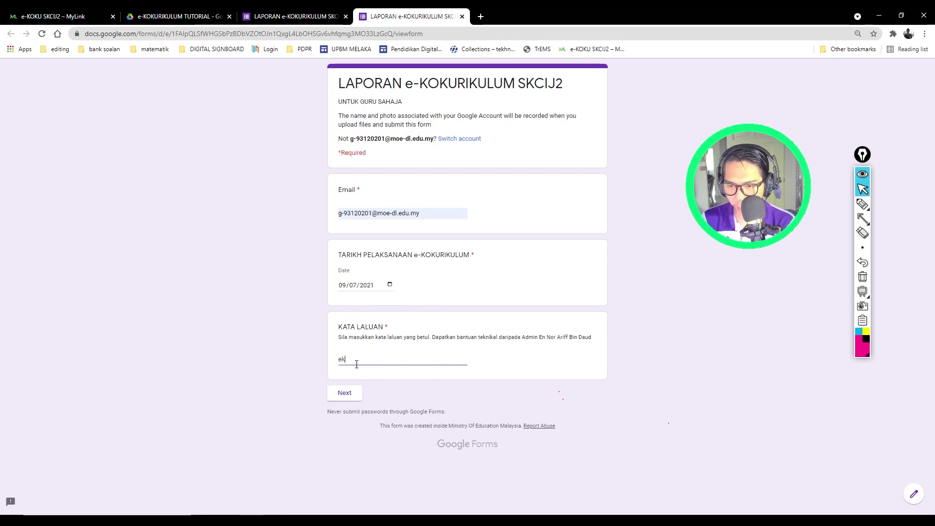
type("okucij2")
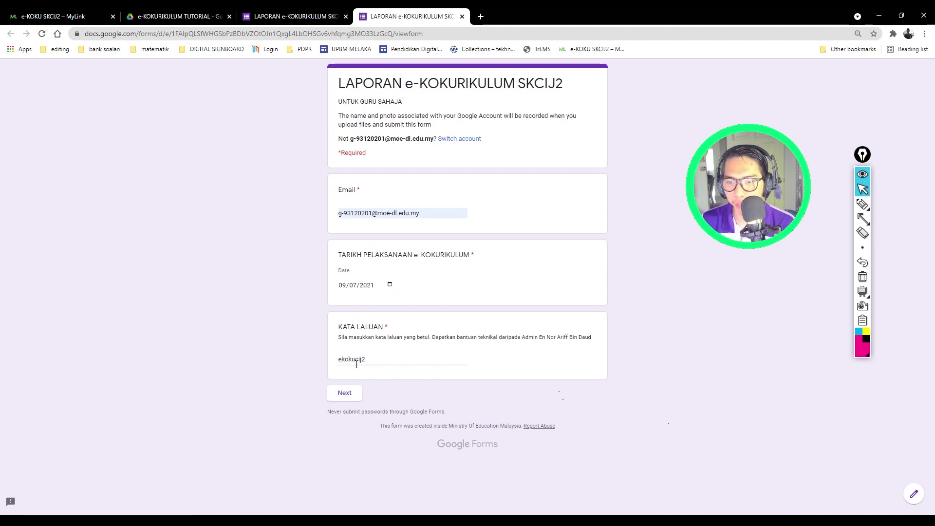
left_click(404, 381)
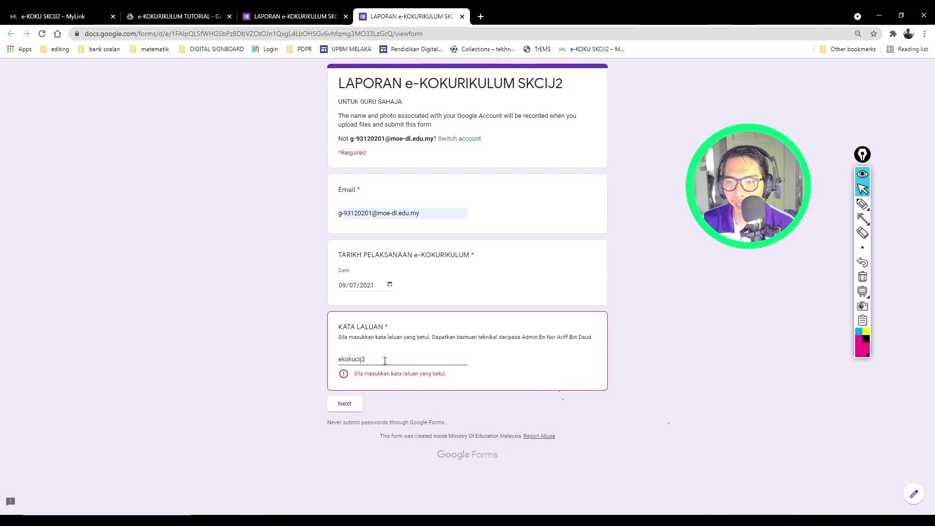
left_click_drag(384, 361, 301, 360)
type("e")
key("BackSpace")
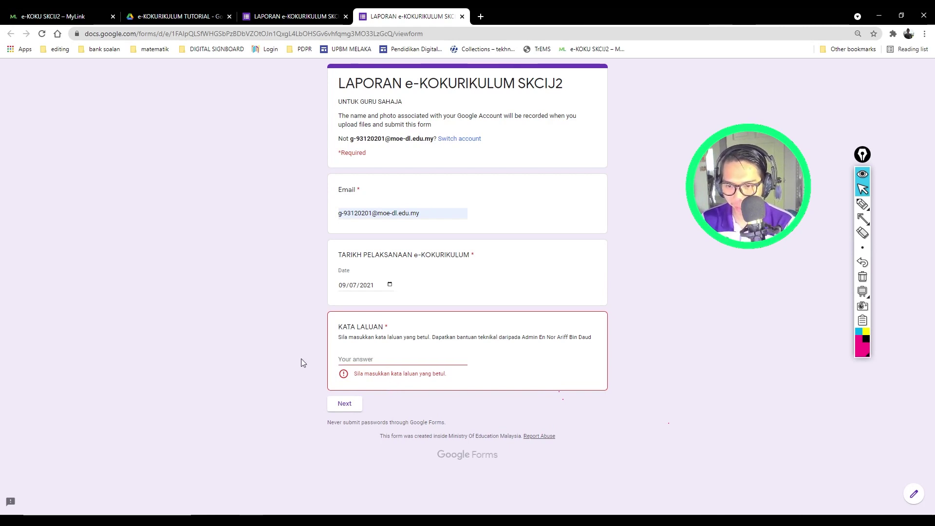
type("ekokuskcij2")
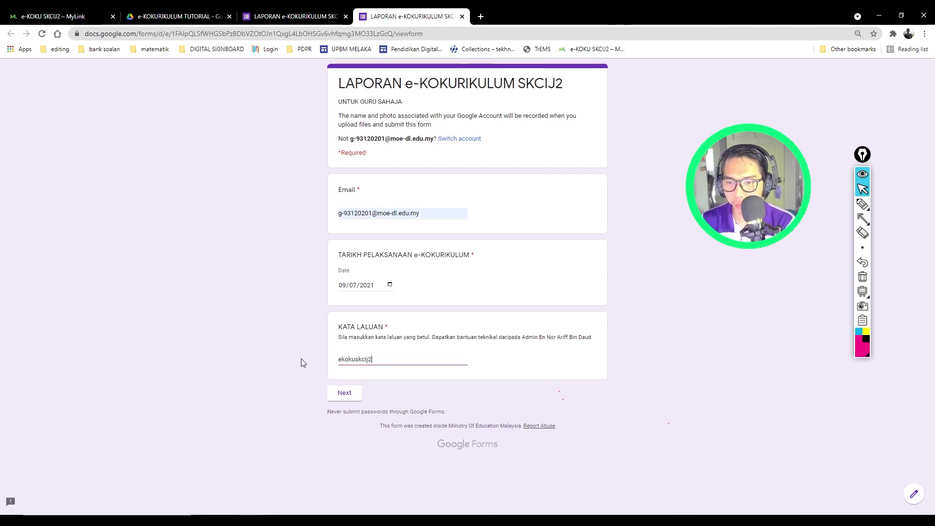
left_click(297, 361)
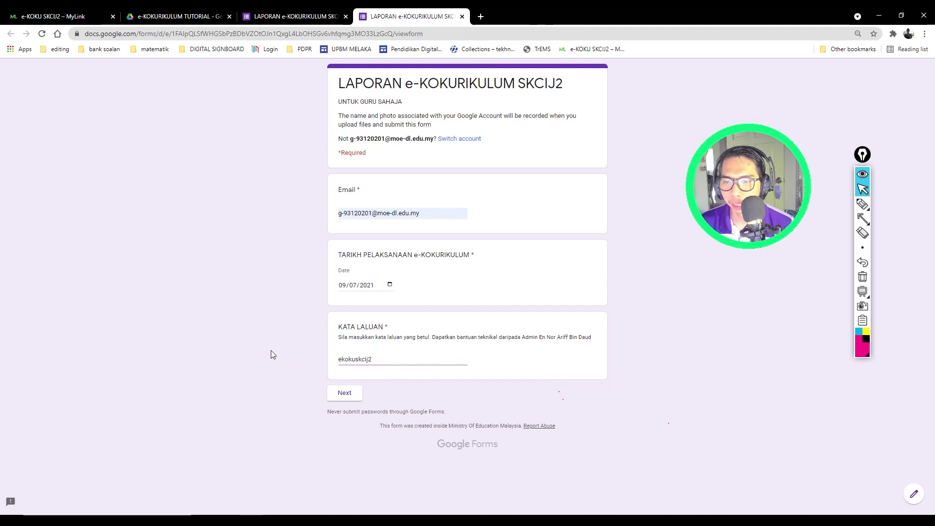
left_click(416, 359)
key("BackSpace")
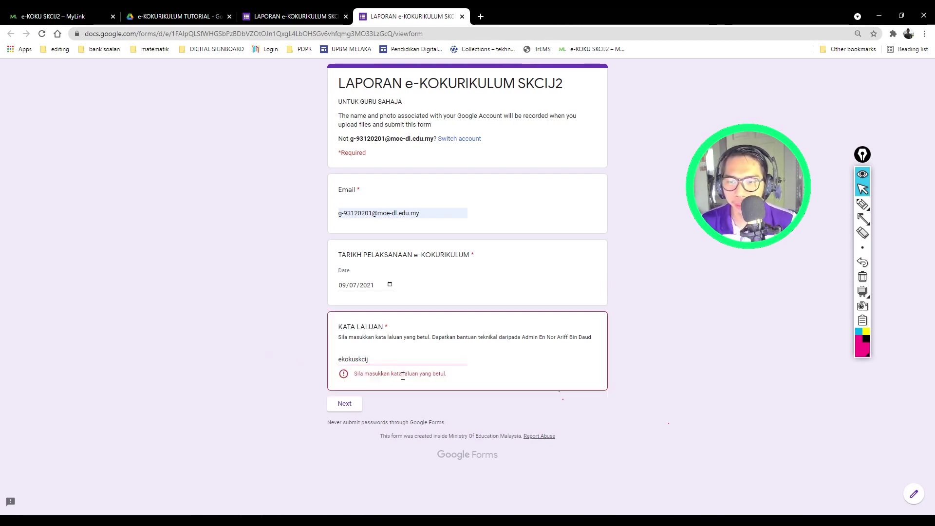
left_click(380, 359)
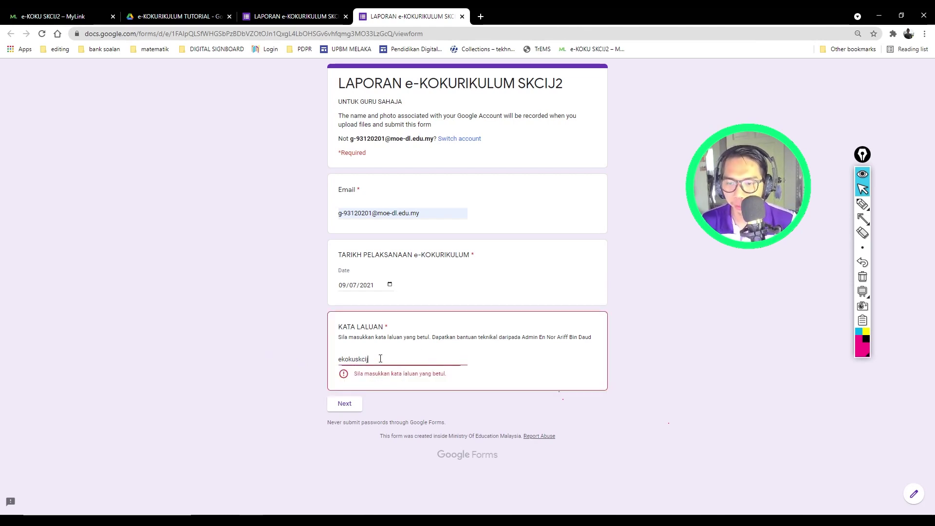
type("2")
left_click(344, 392)
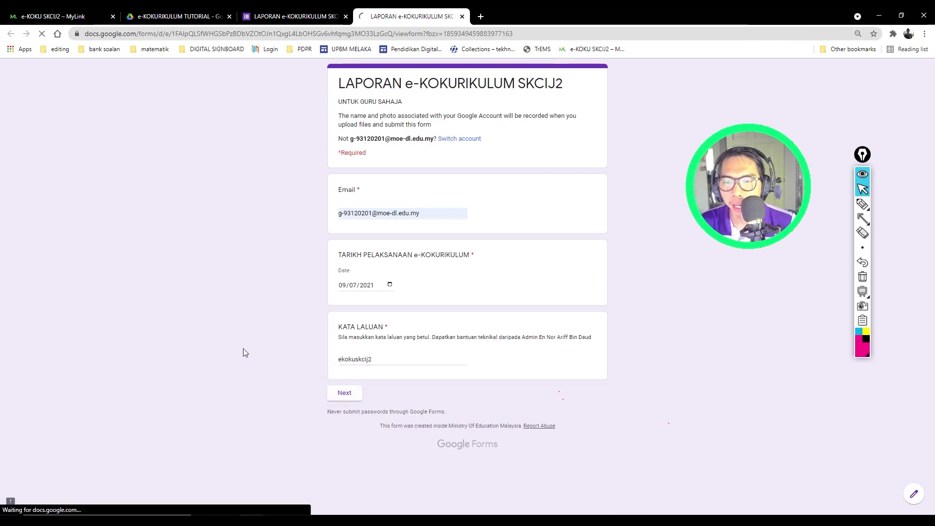
Step: Answer KELAB & PERSATUAN, then MATEMATIK as the club, advancing past each page
left_click(343, 218)
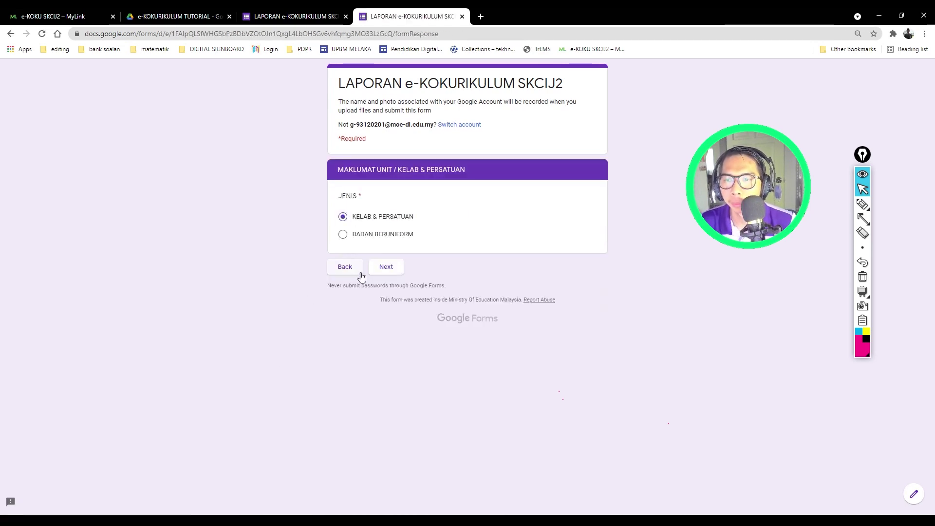
left_click(392, 271)
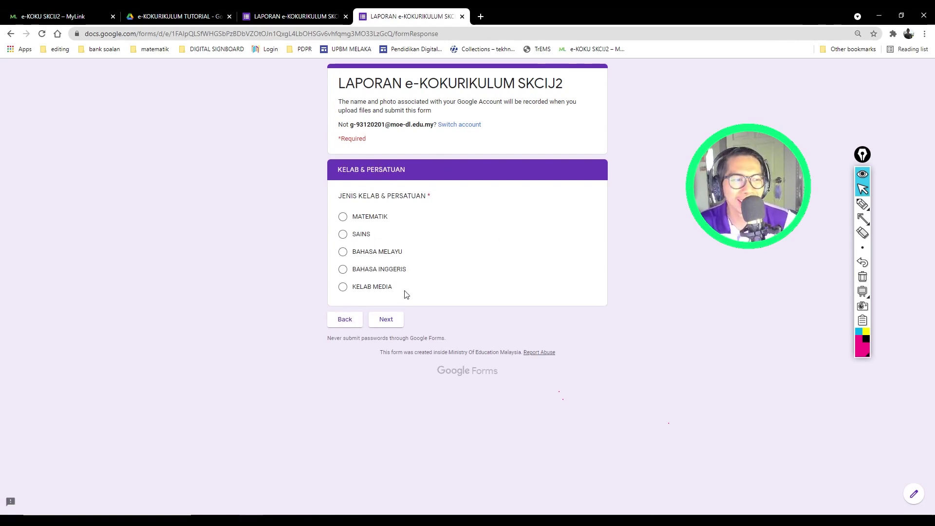
left_click(343, 217)
left_click(385, 318)
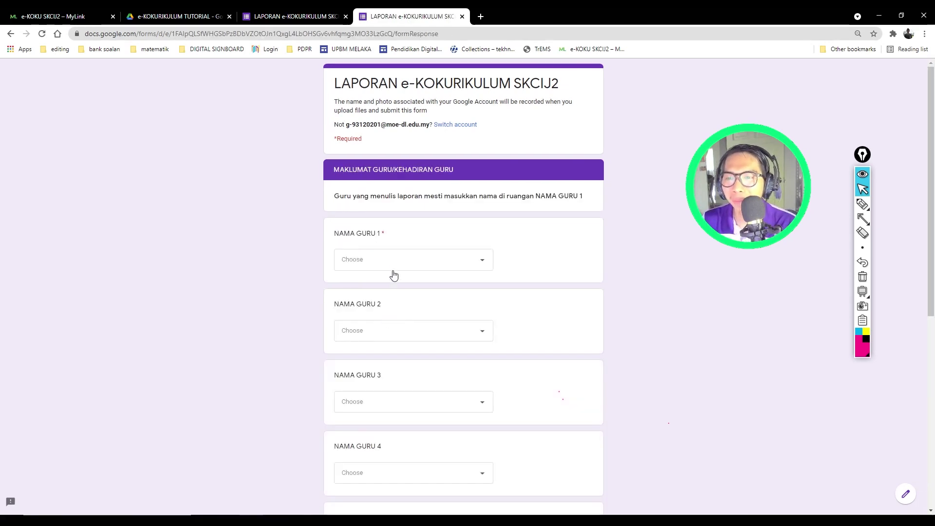
Step: Pick a teacher from the list for each of NAMA GURU 1 to 4
left_click(403, 261)
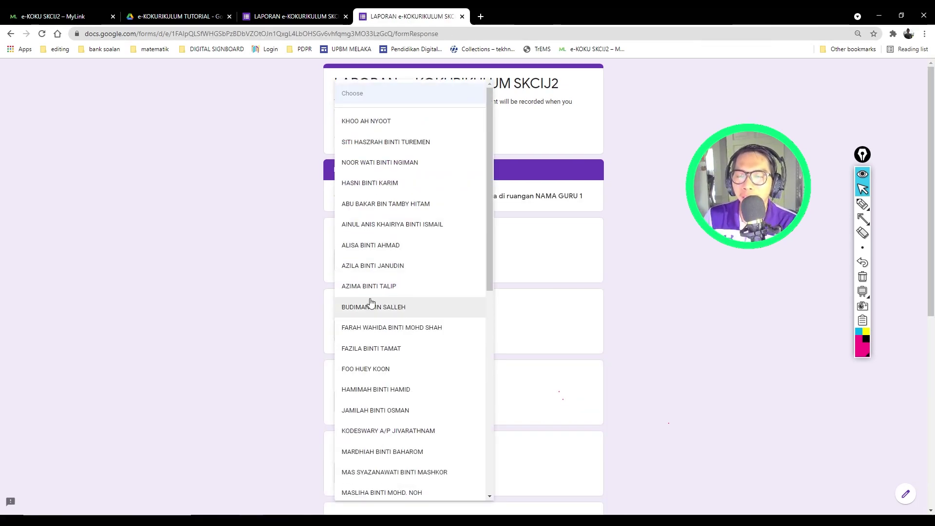
key("Escape")
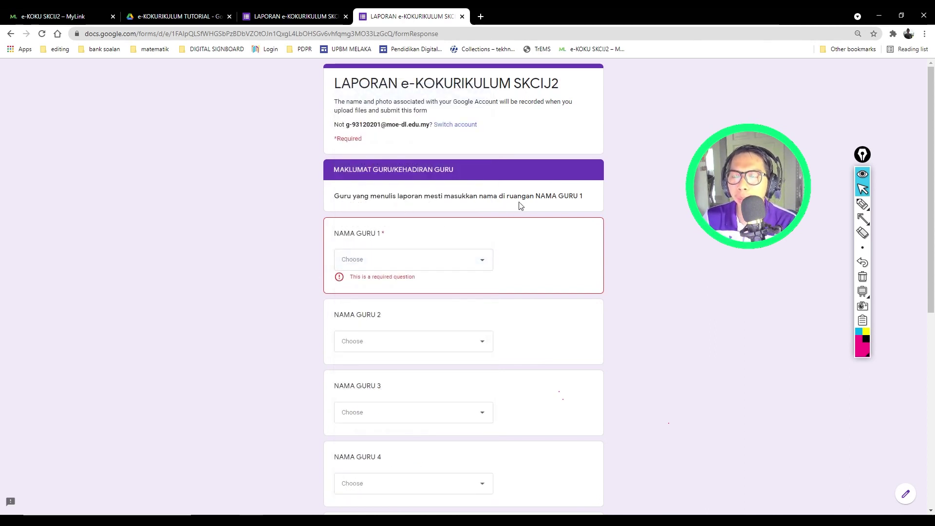
left_click(416, 260)
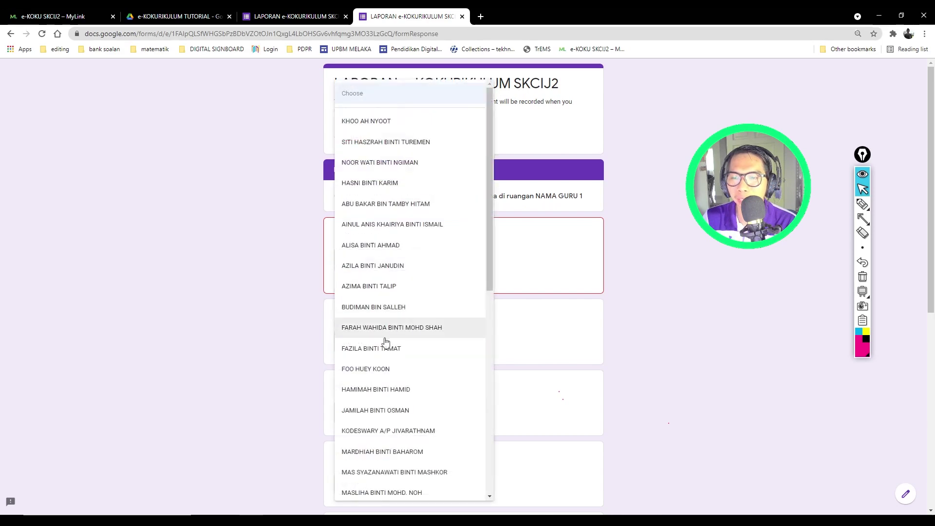
scroll(385, 341, "down", 5)
left_click(375, 284)
scroll(365, 315, "down", 1)
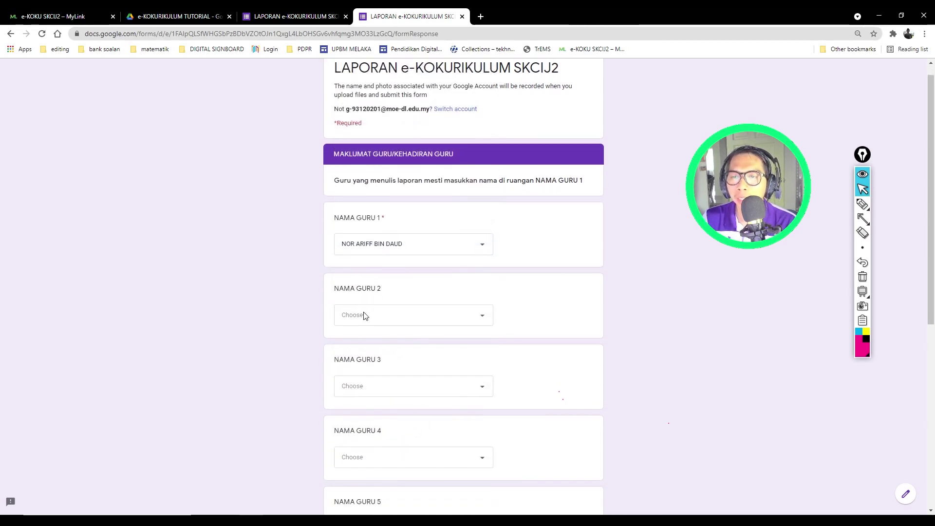
left_click(375, 286)
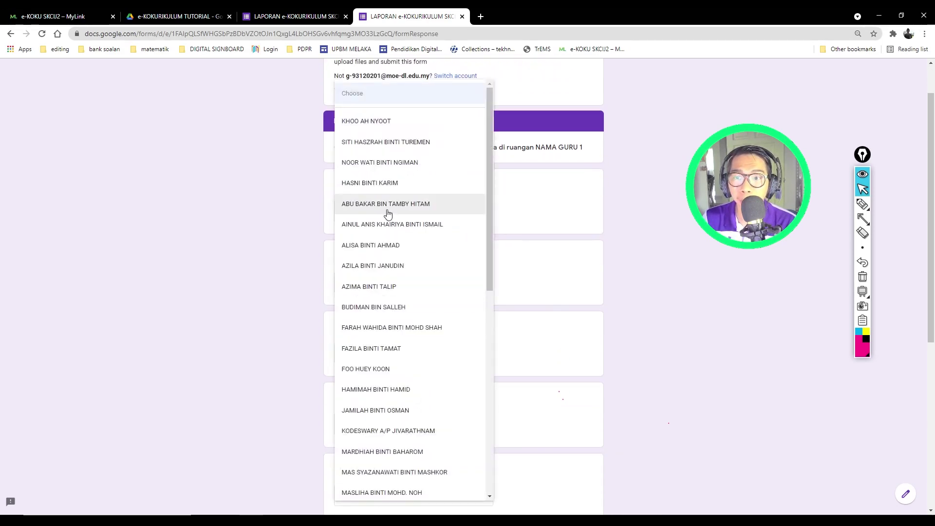
left_click(346, 389)
scroll(403, 307, "down", 2)
left_click(400, 255)
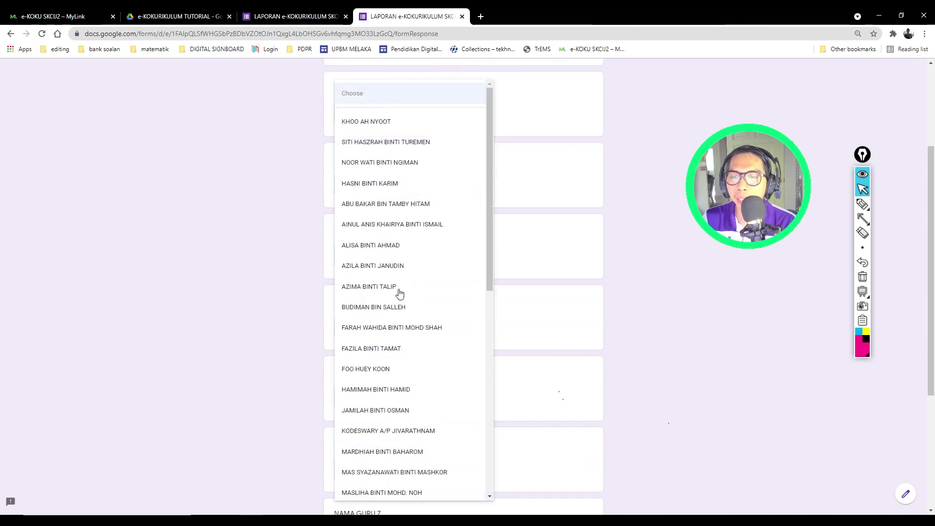
left_click(385, 308)
scroll(316, 349, "down", 1)
left_click(380, 281)
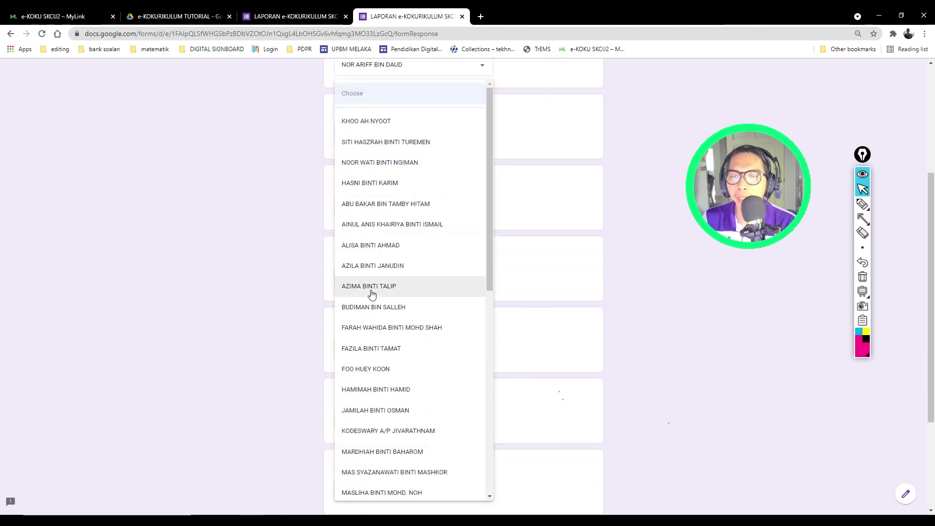
left_click(372, 294)
Step: Pick teachers for NAMA GURU 5 to 8 and advance to AKTIVITI e-KOKURIKULUM
scroll(315, 331, "down", 2)
left_click(383, 306)
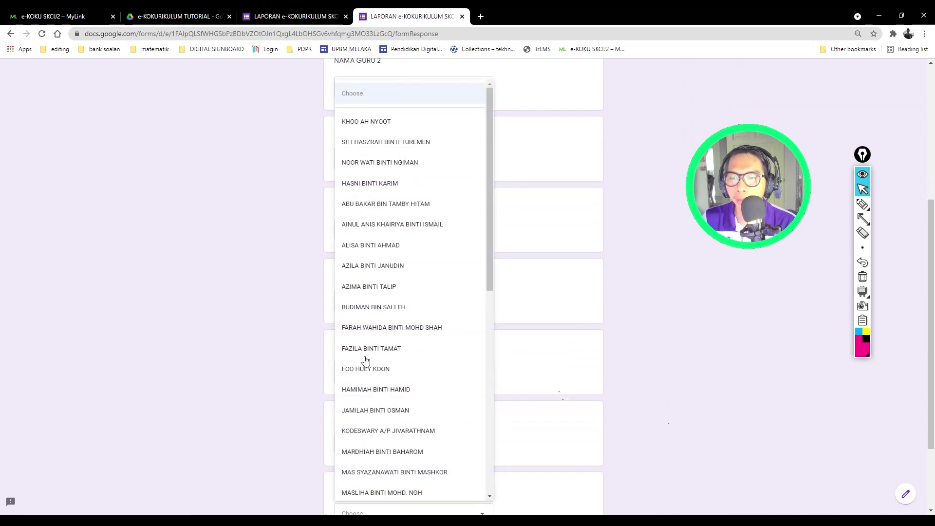
left_click(370, 369)
scroll(311, 341, "down", 1)
left_click(338, 330)
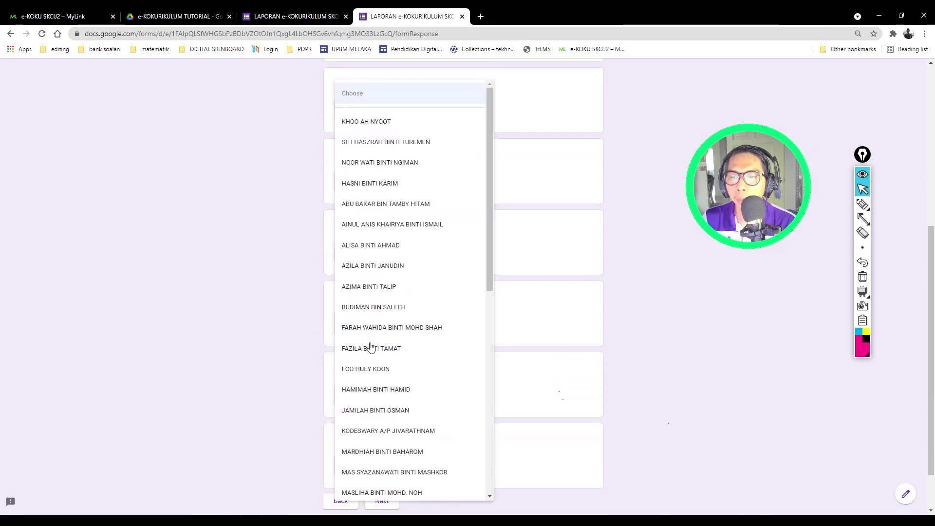
left_click(367, 417)
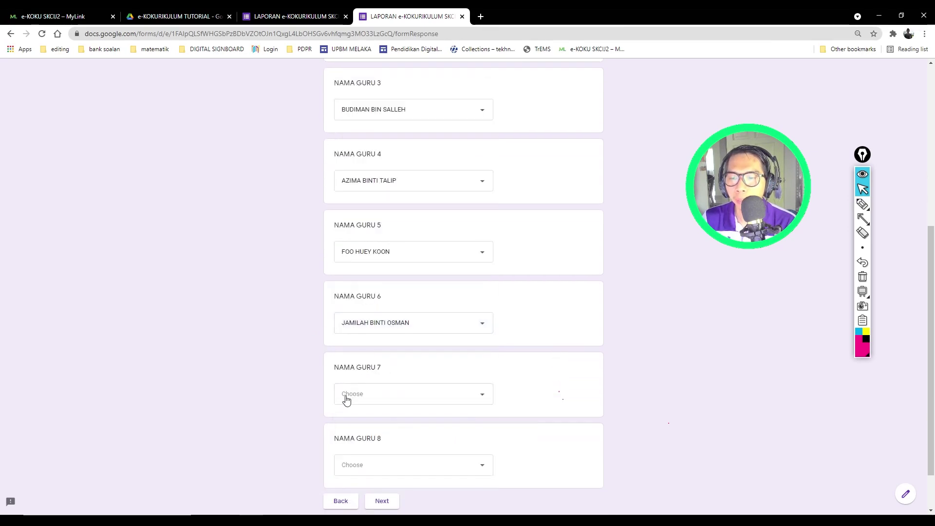
left_click(376, 400)
left_click(348, 451)
scroll(368, 433, "down", 1)
left_click(371, 420)
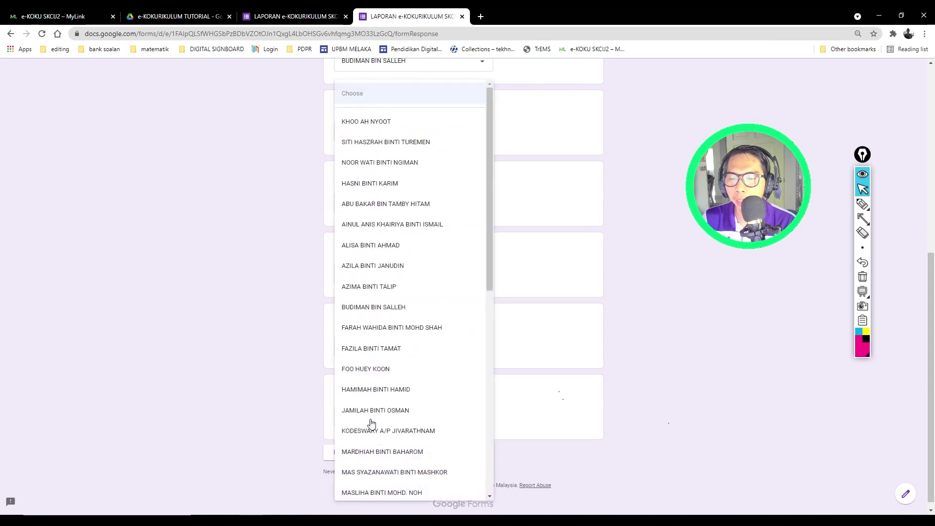
left_click(380, 472)
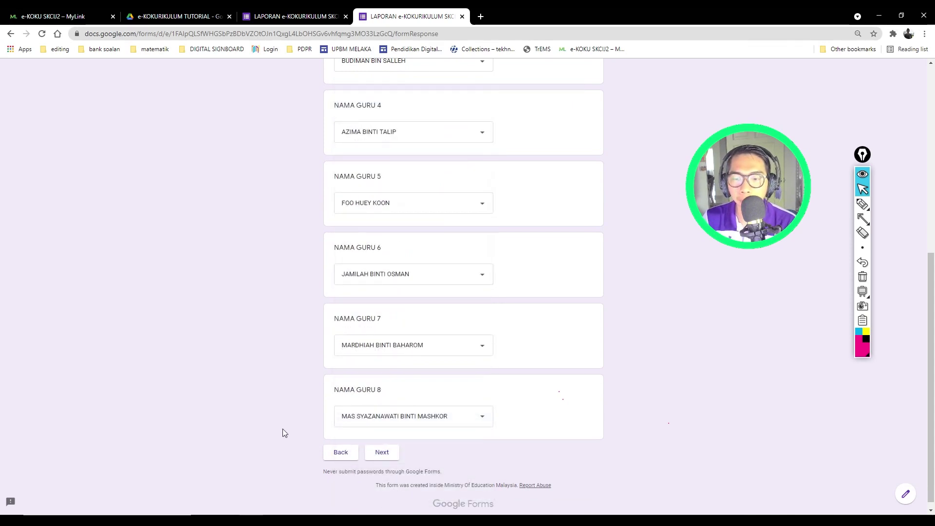
left_click(379, 446)
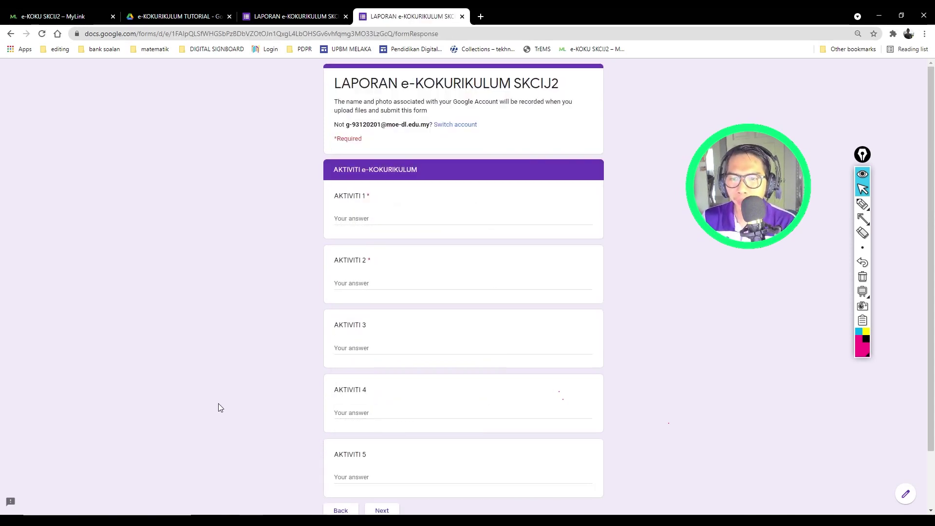
Step: Answer AKTIVITI 1 with the briefing on 3 types of emergency aid (bantuan kecemasan)
left_click(349, 216)
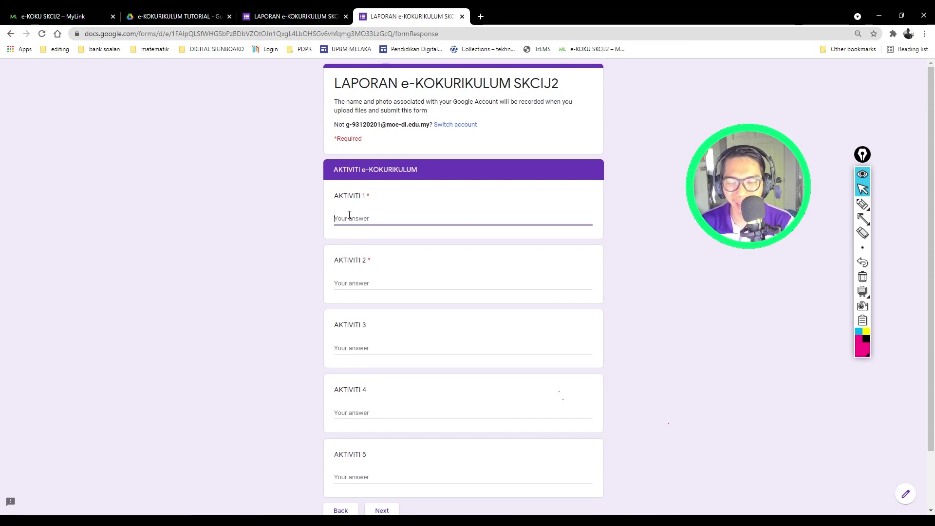
type("Murid")
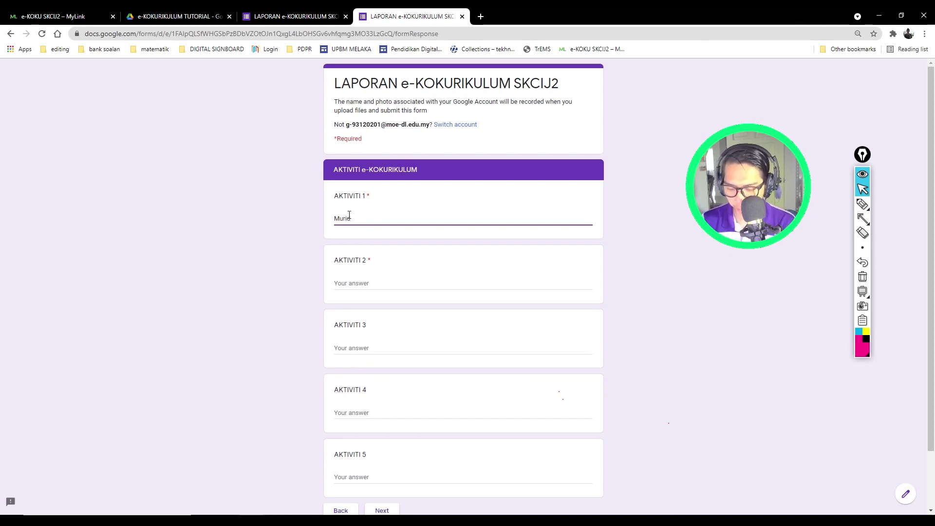
type(" dibe")
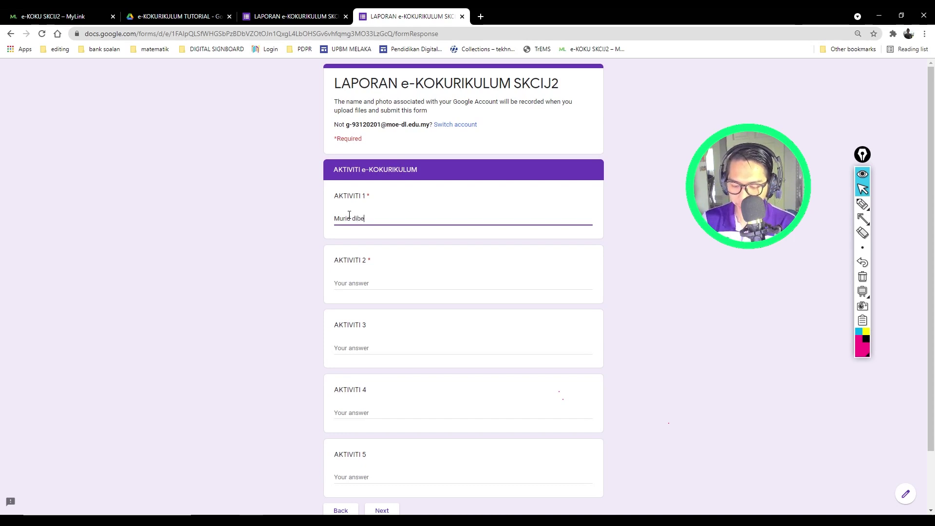
type("ri penerangan")
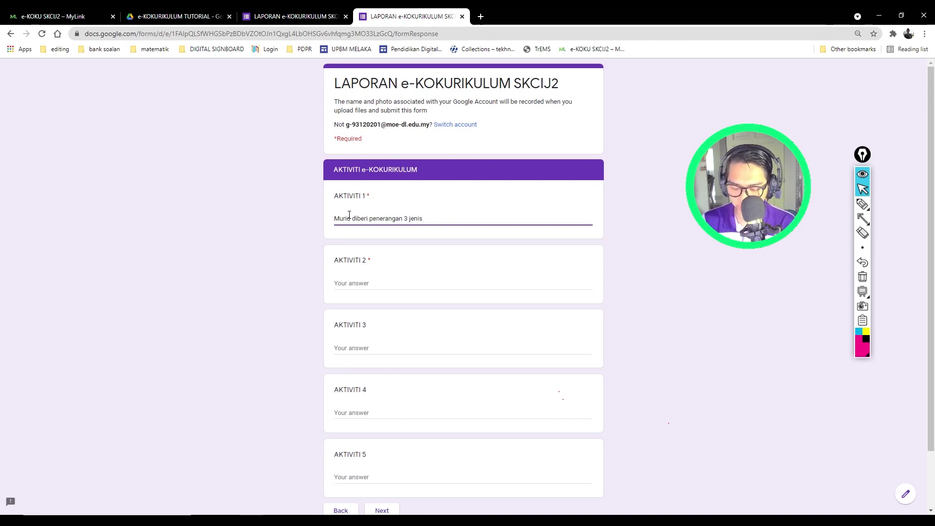
type("3 jenis bantuan ke")
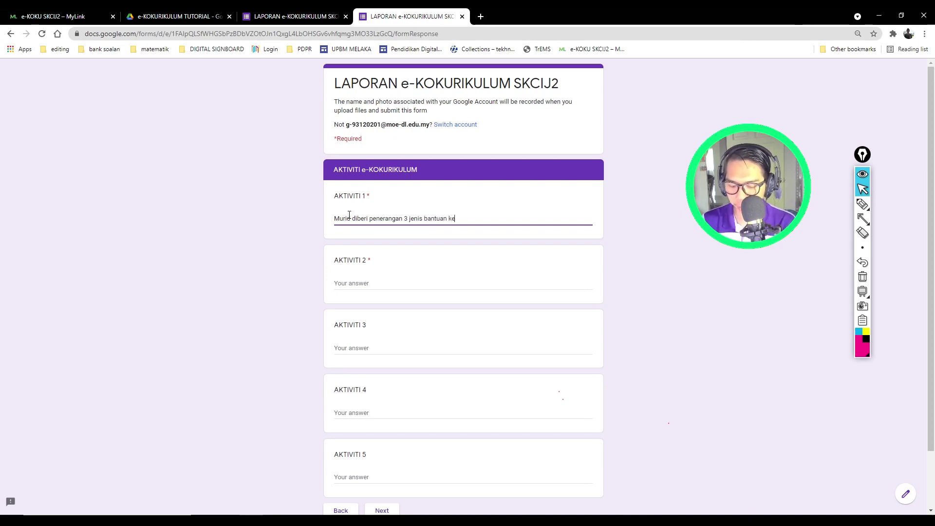
key("BackSpace")
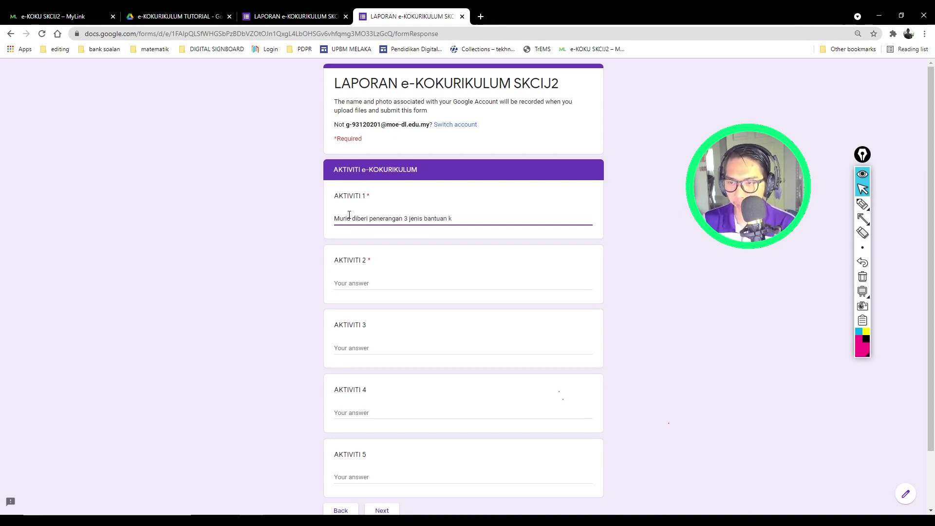
type("ecema")
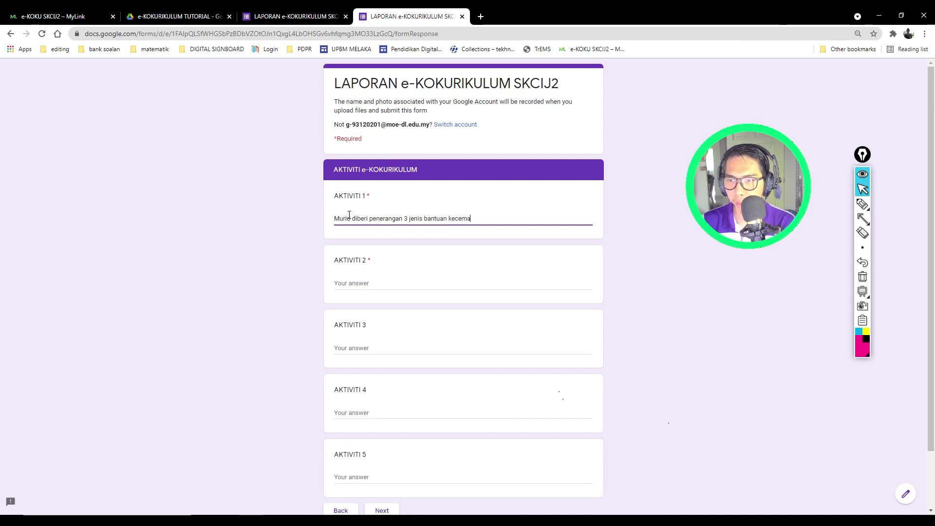
type("san")
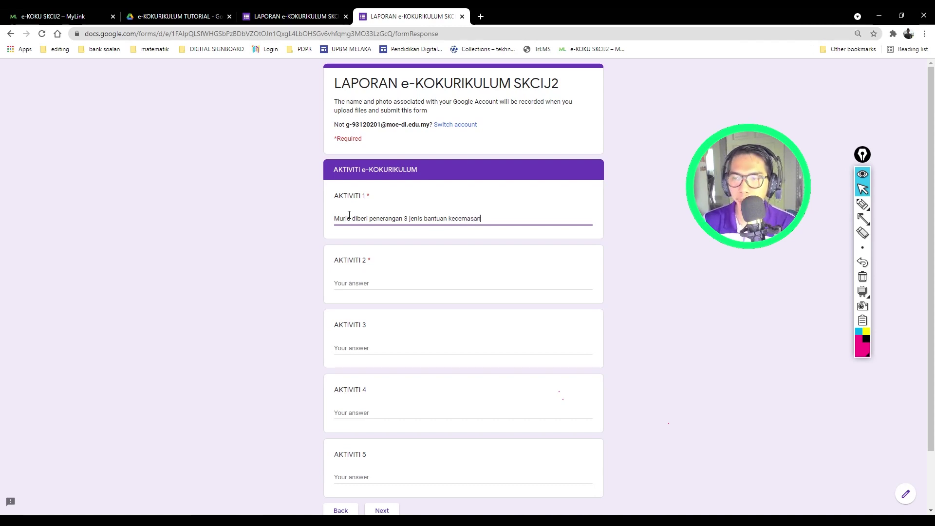
Step: Answer AKTIVITI 2 with students answering a 20-question instructor-paced quiz, then go to the next page
left_click(358, 285)
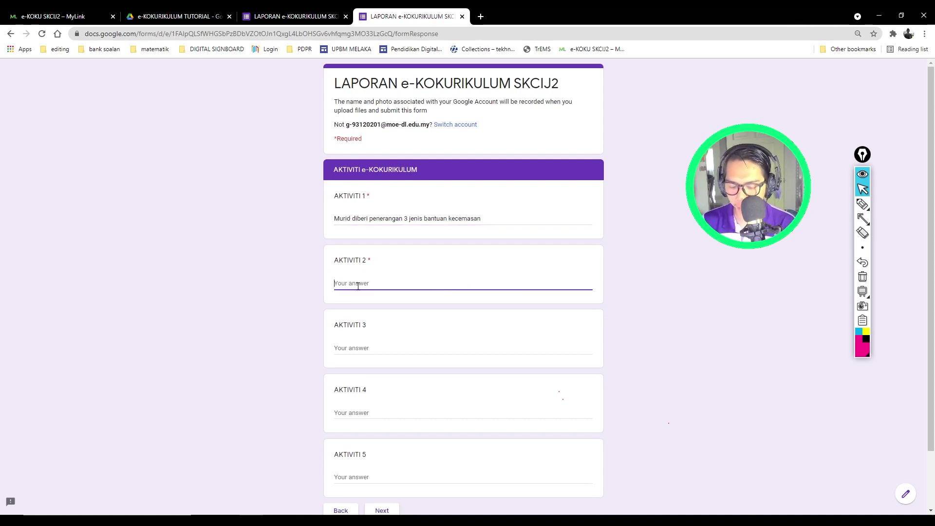
type("Murid ")
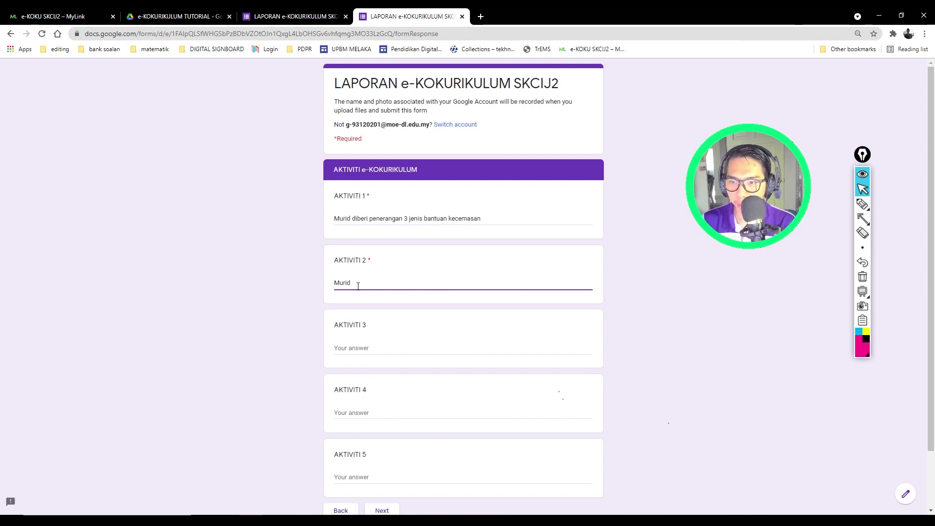
type("menjawab")
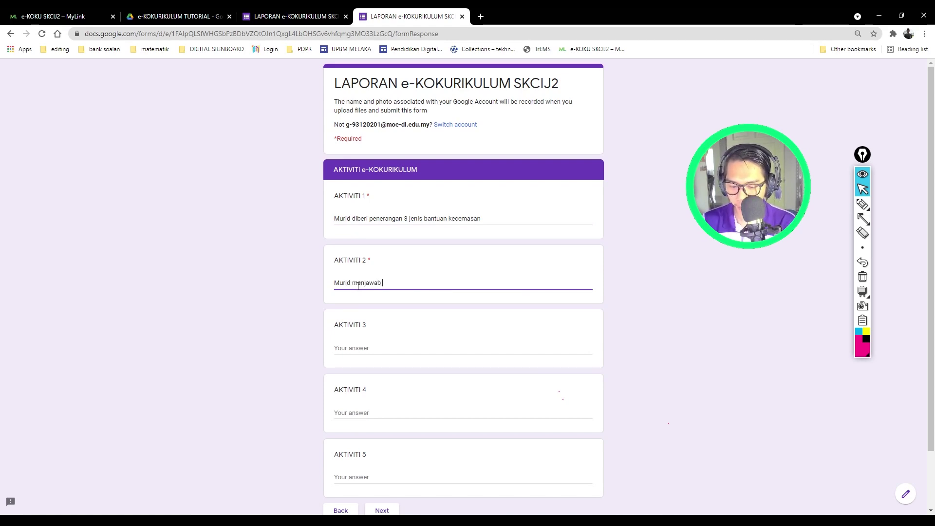
type(" 20 soalabn")
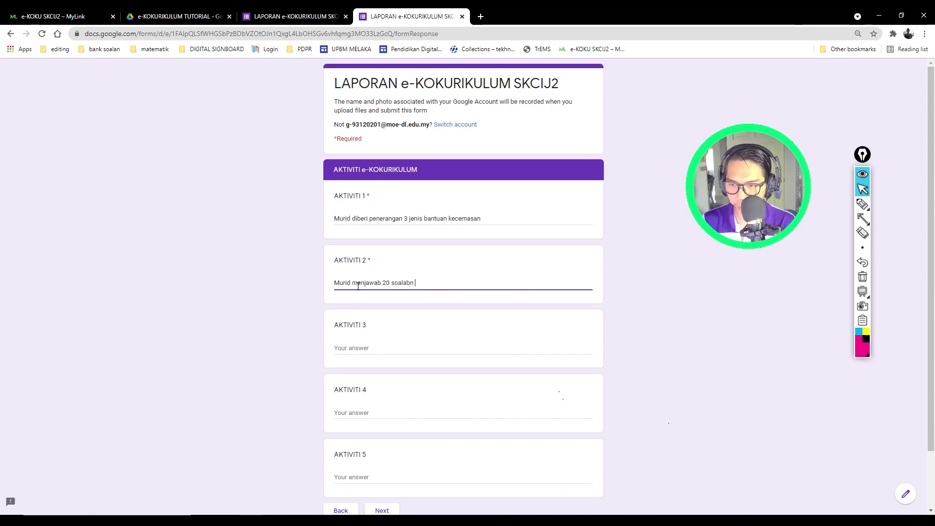
key("BackSpace")
key("BackSpace")
key("BackSpace")
type("n kul")
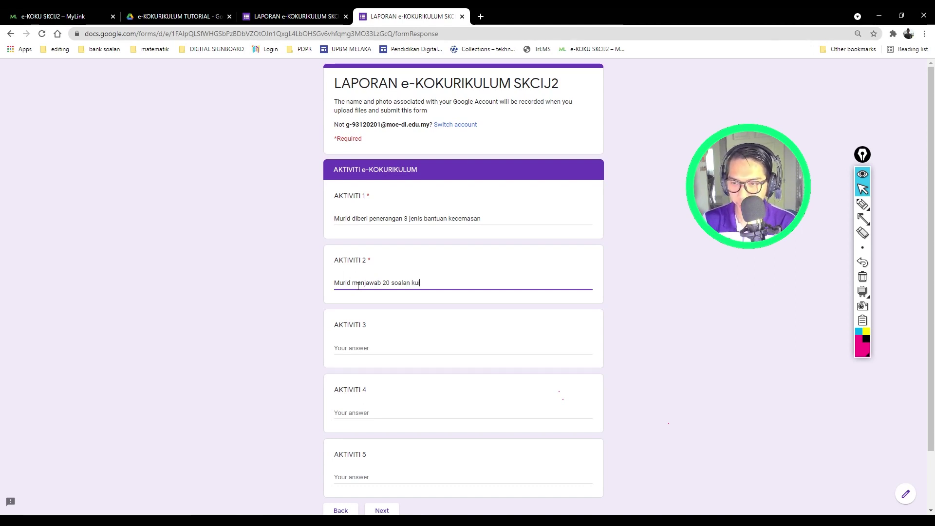
key("BackSpace")
type("iz insturc")
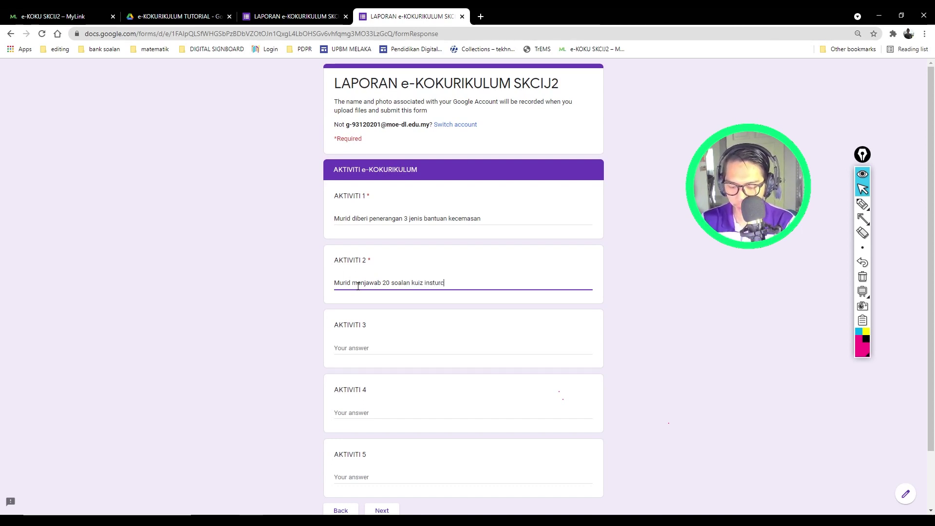
type("tur paced quizizz.")
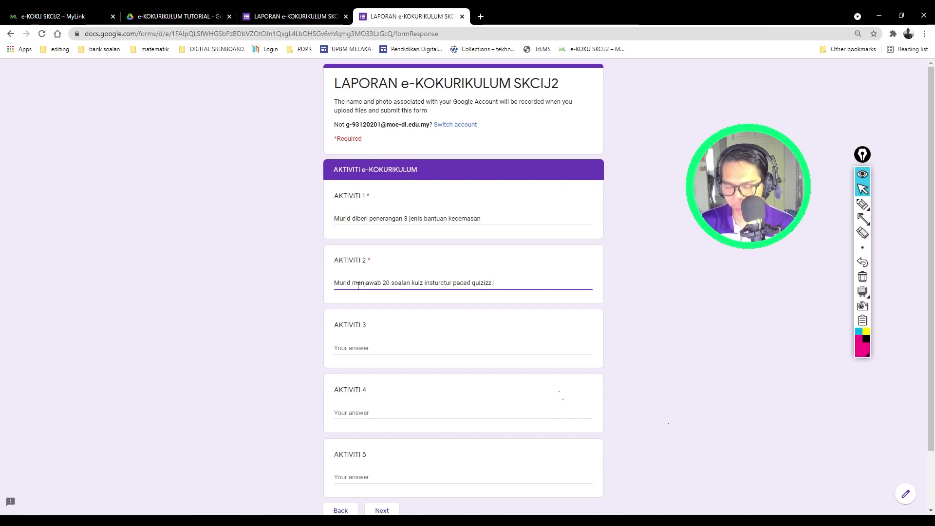
scroll(270, 305, "down", 2)
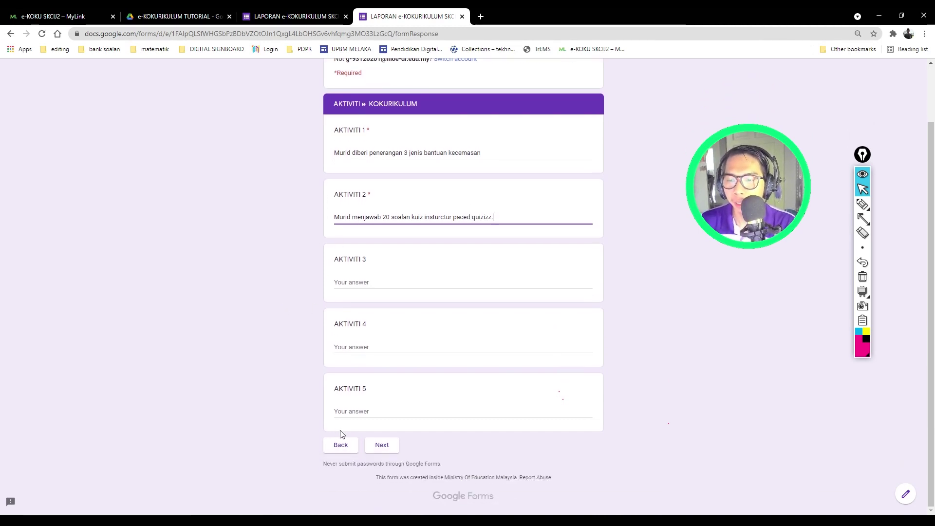
key("Return")
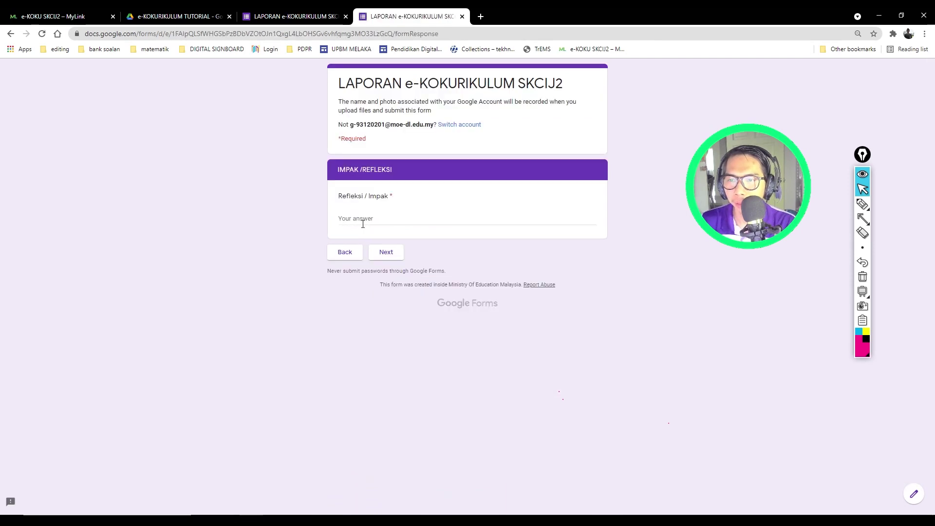
Step: Enter '30 orang murid berjaya mendapat 80% dalam penilaian quziziz' as the Refleksi / Impak answer and continue
left_click(362, 222)
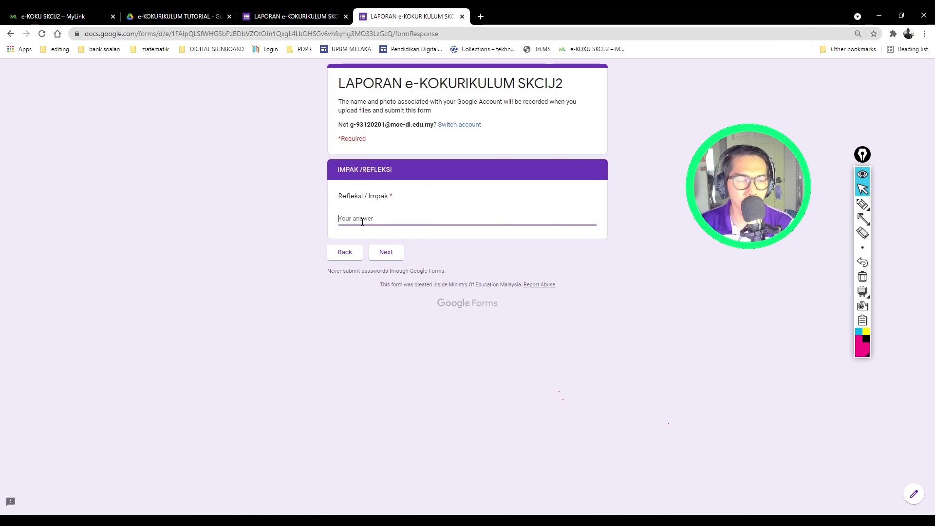
type("Murid")
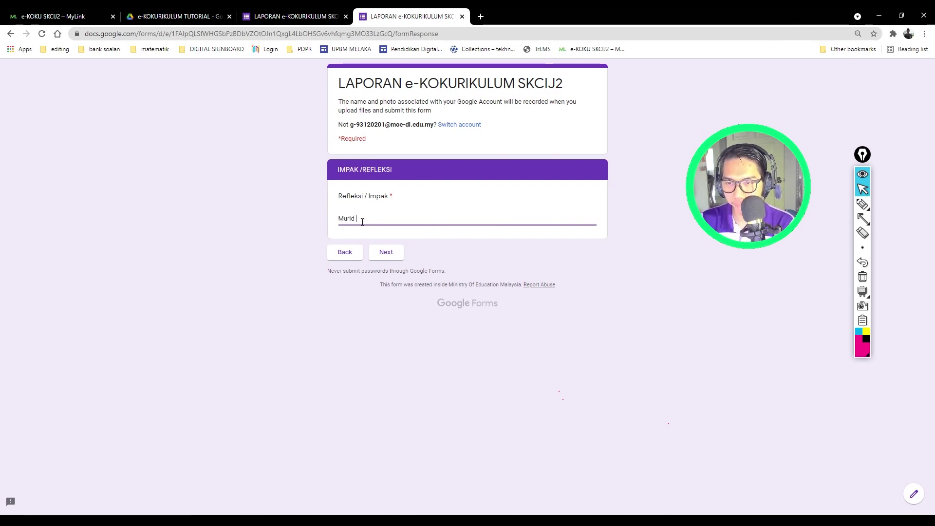
key("BackSpace")
key("BackSpace")
key("BackSpace")
key("BackSpace")
key("BackSpace")
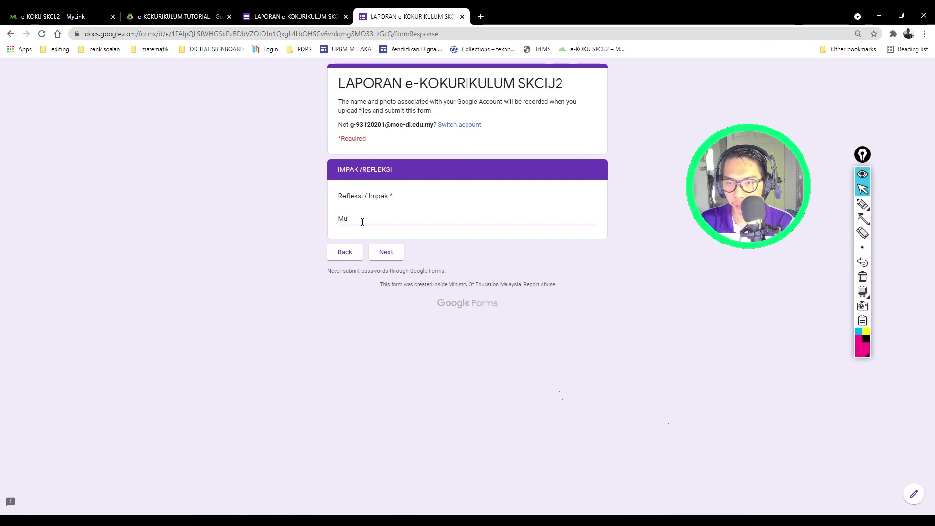
type("30")
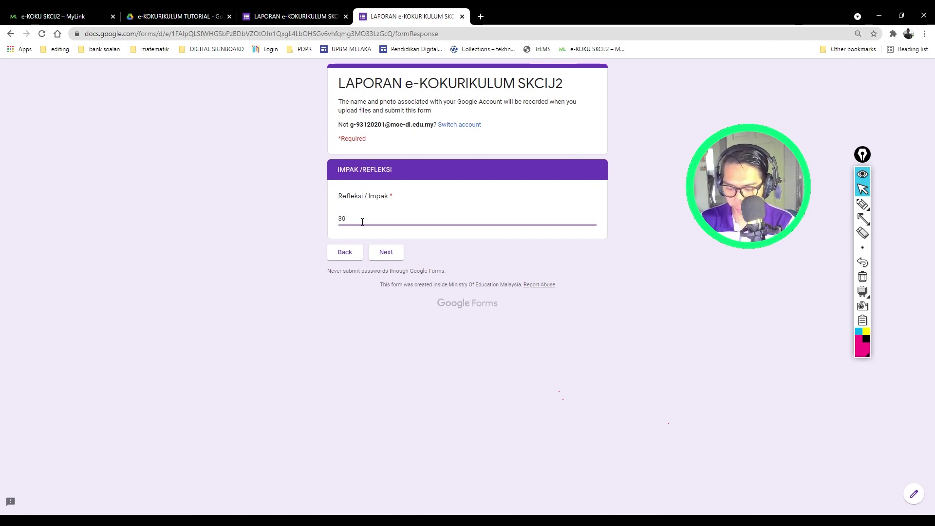
type(" orang murid ")
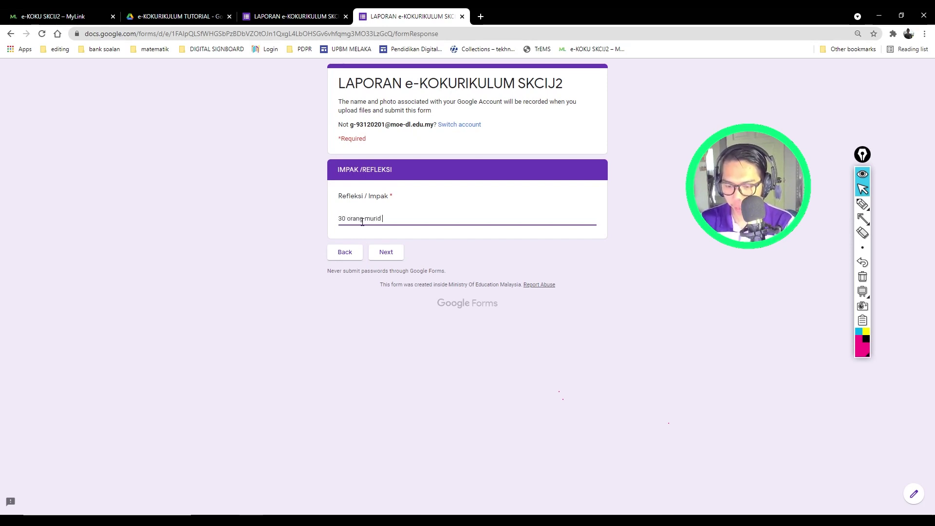
type("berjaya mendap")
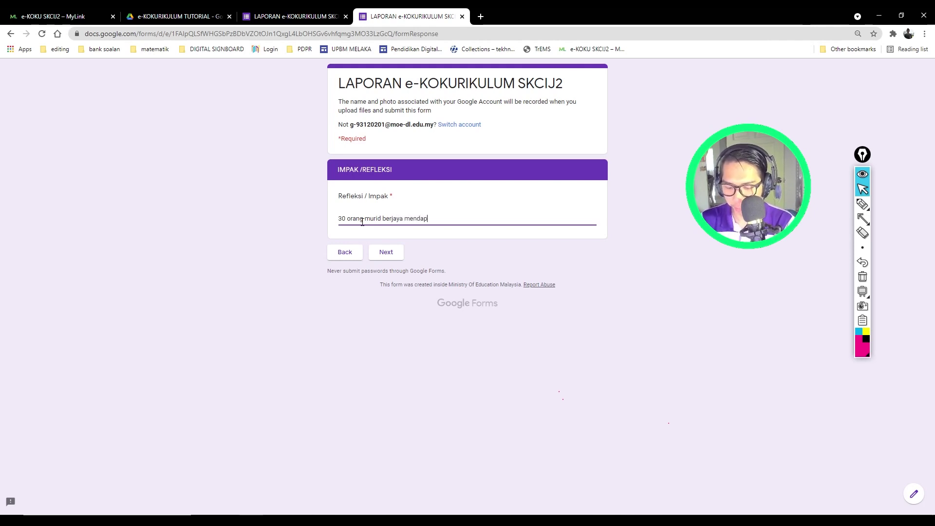
type("at 80% dalam")
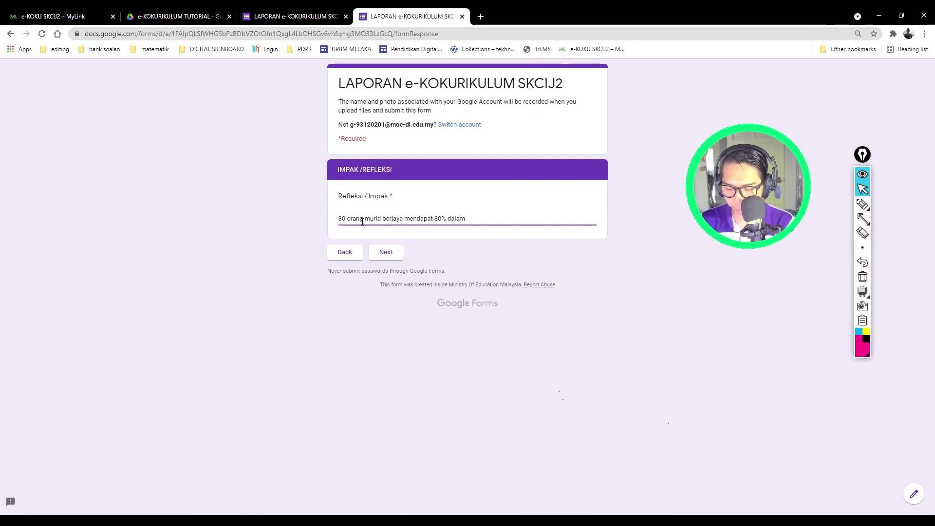
type(" penilaian quziziz")
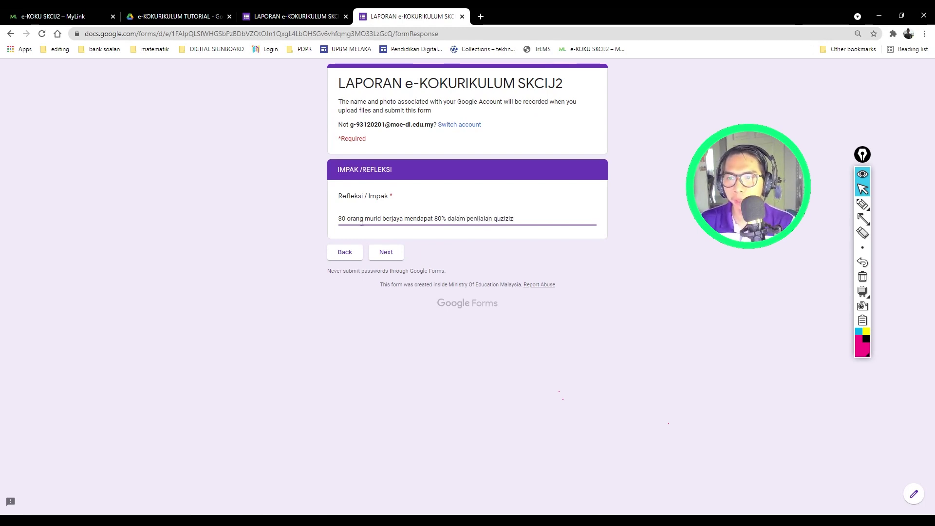
left_click(383, 252)
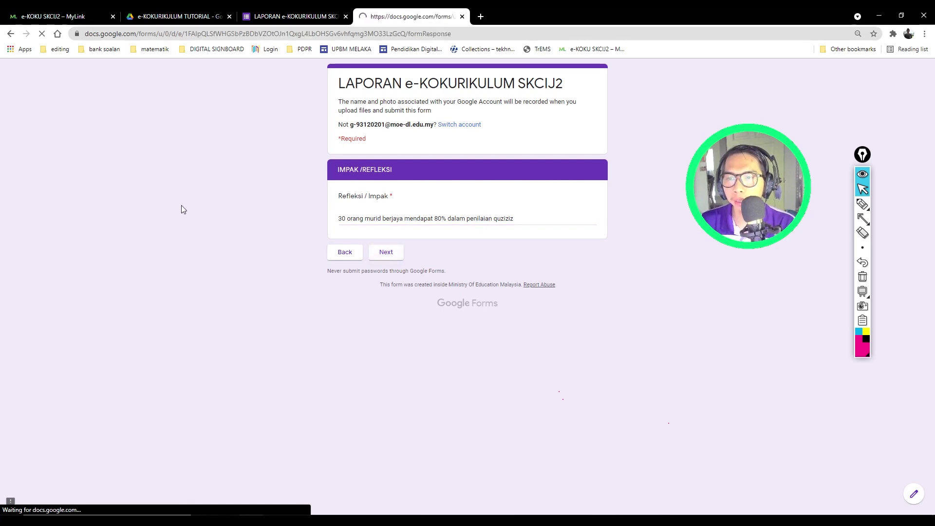
Step: Attach the jawecom wallpaper 1080p image from Pictures as GAMBAR 1
left_click(366, 224)
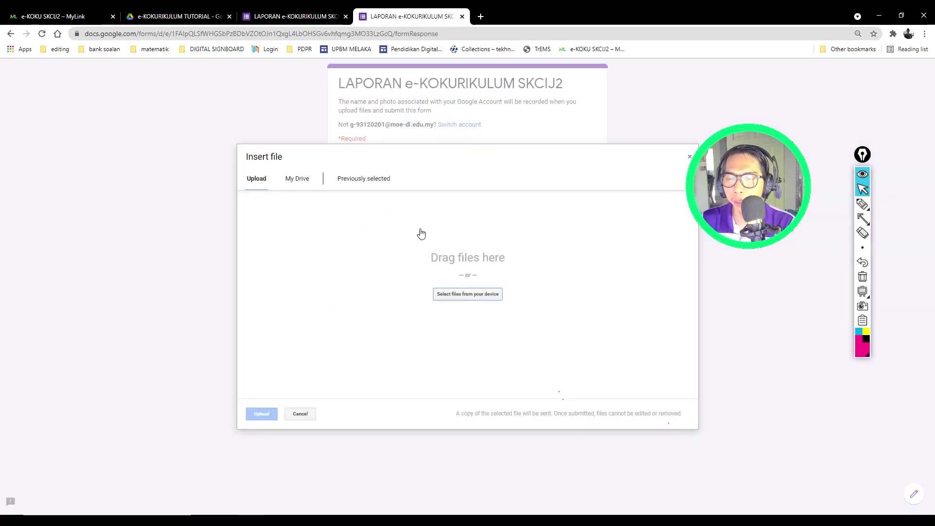
left_click(471, 295)
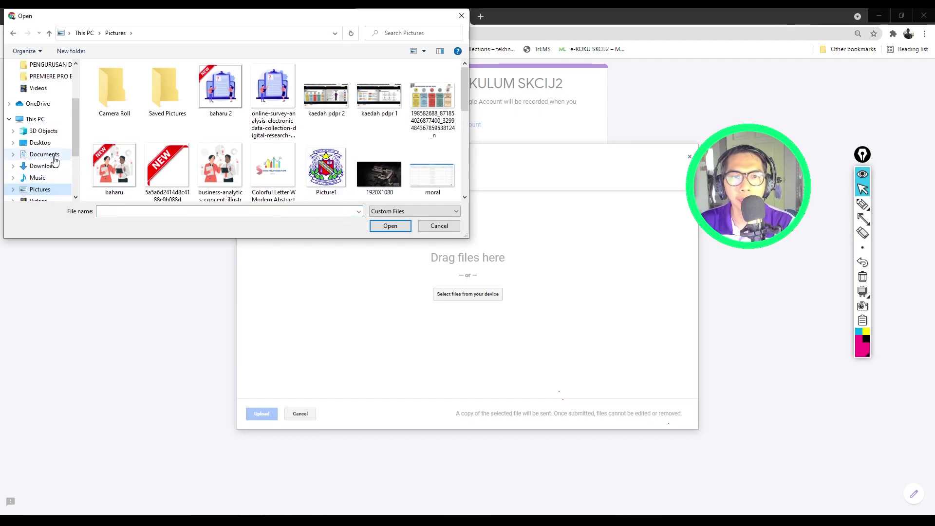
scroll(44, 192, "down", 1)
left_click(43, 199)
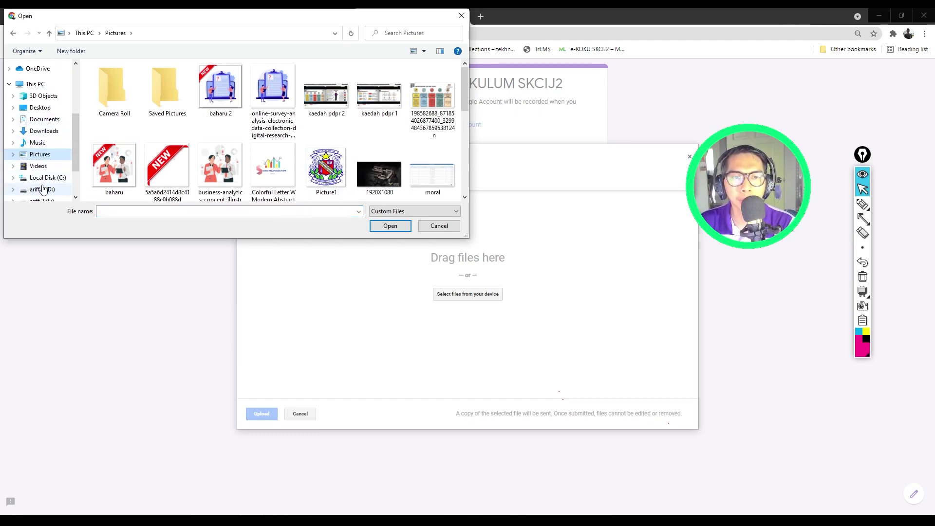
left_click(112, 88)
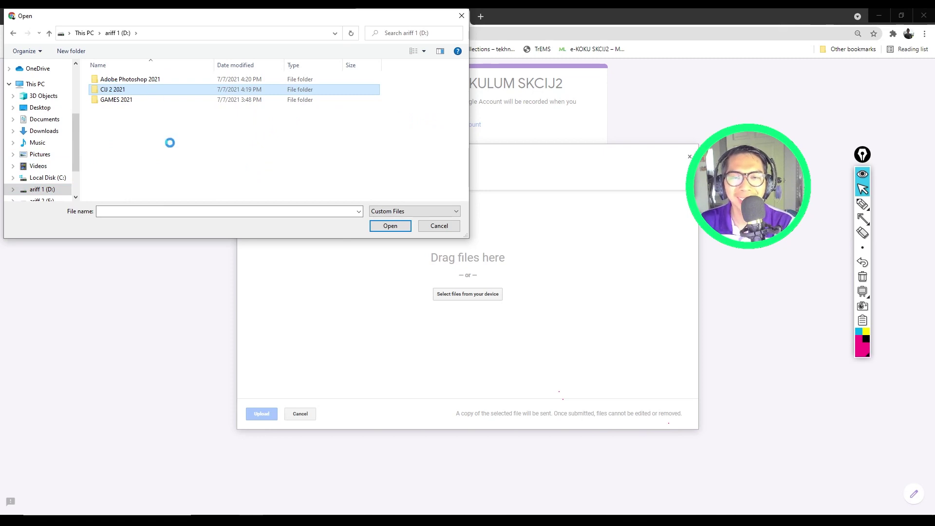
left_click(40, 154)
scroll(350, 129, "down", 5)
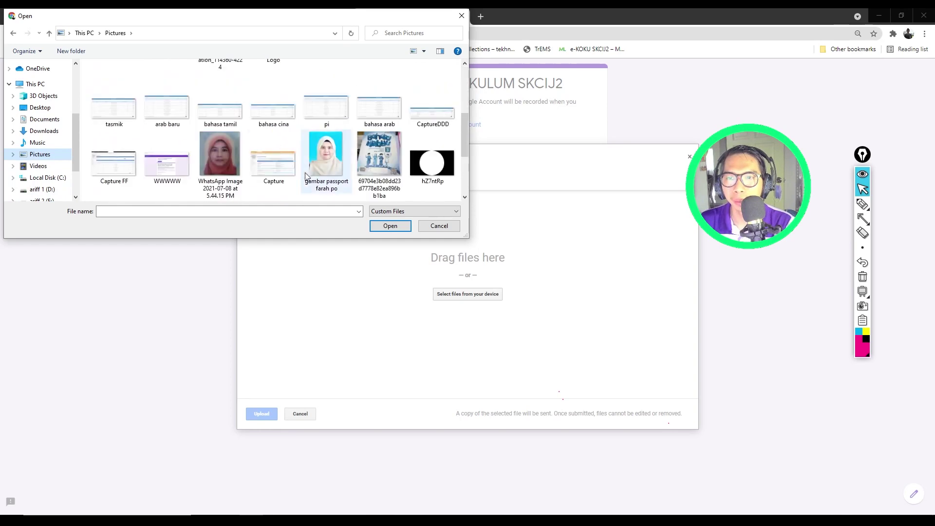
scroll(231, 190, "up", 5)
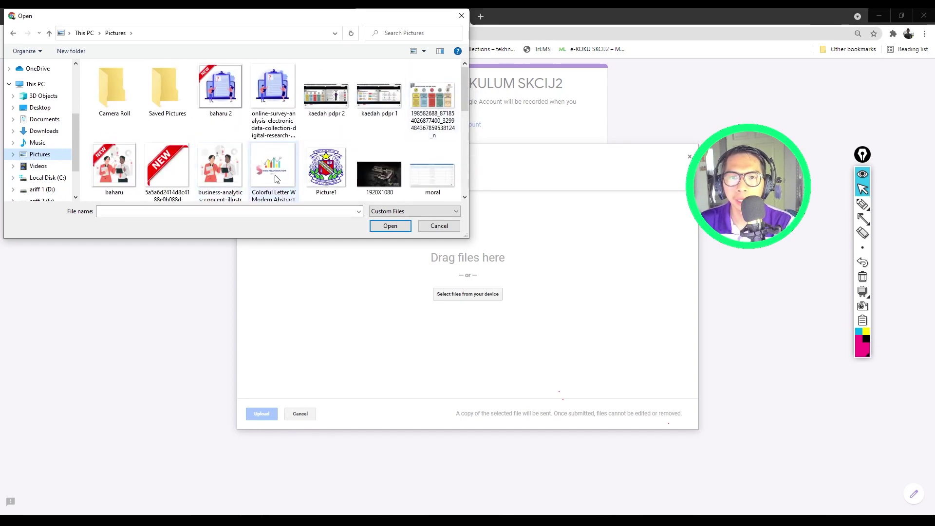
scroll(275, 179, "down", 5)
left_click(220, 165)
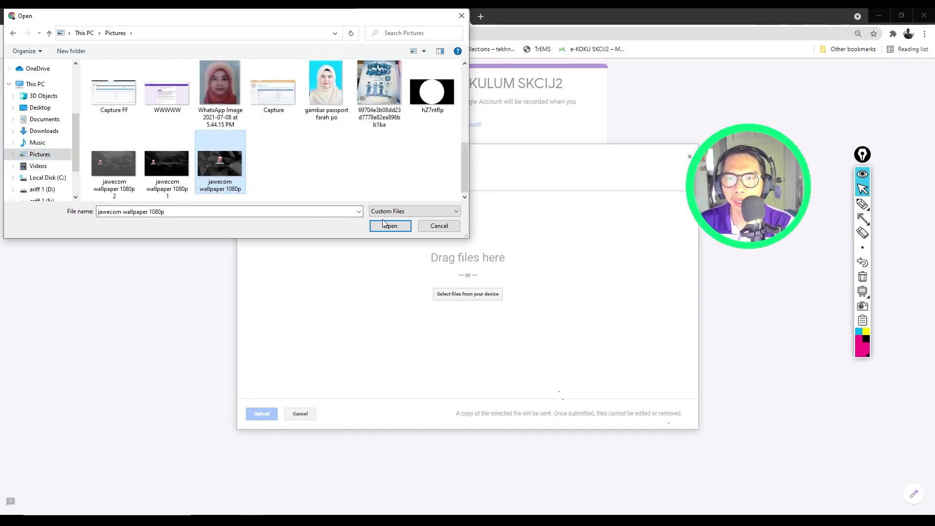
left_click(389, 225)
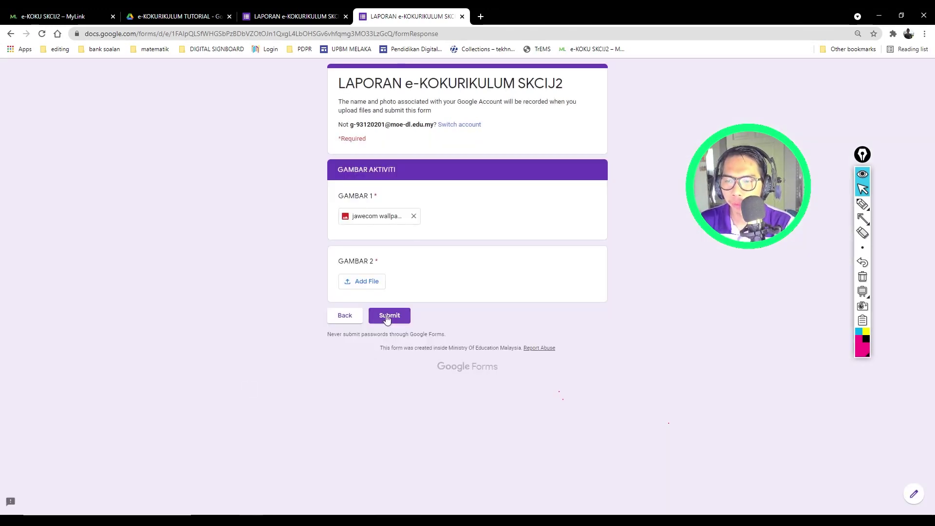
Step: Upload the jawecom wallpaper 1080p 2 image as GAMBAR 2
left_click(347, 282)
left_click(479, 295)
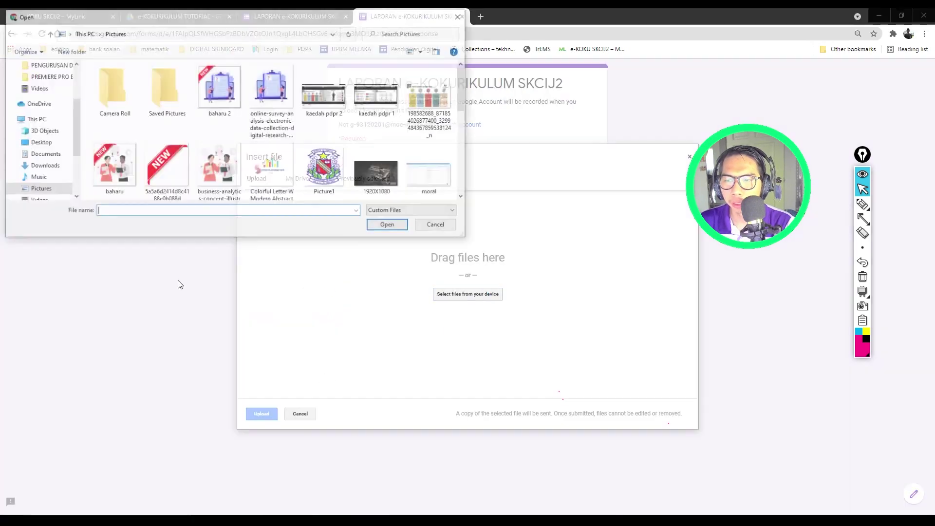
scroll(177, 195, "down", 6)
left_click(111, 171)
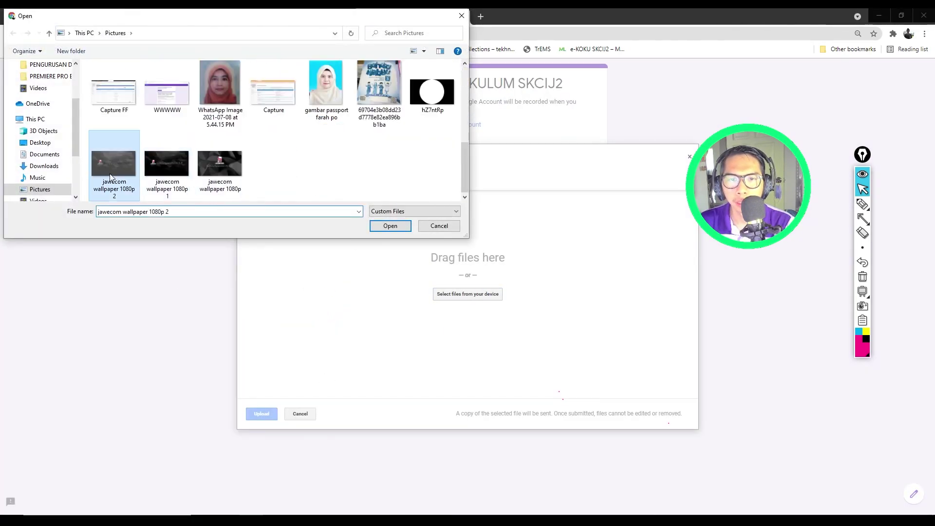
left_click(391, 227)
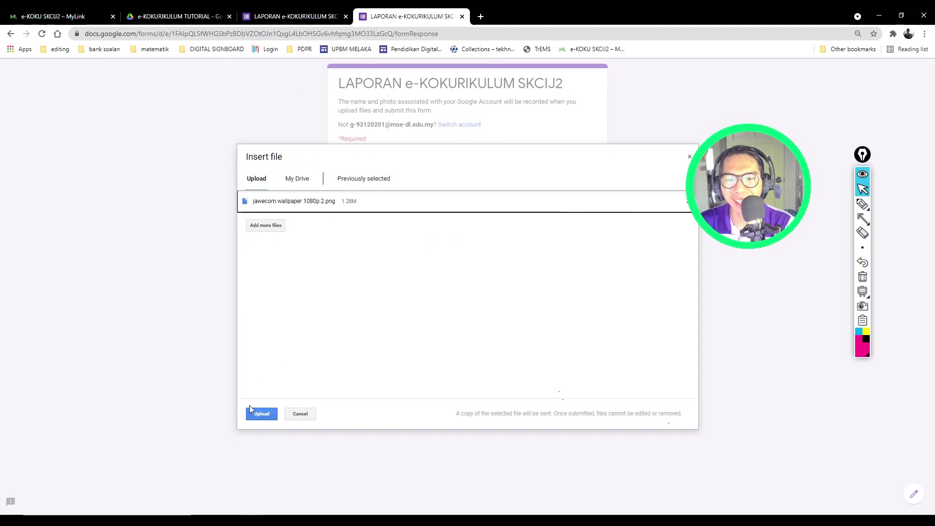
left_click(253, 412)
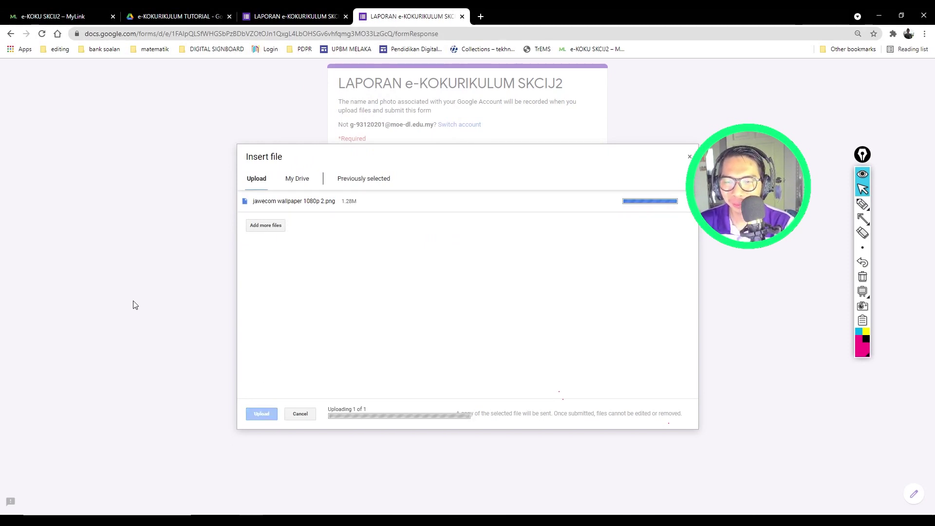
Step: Submit the form and select the default 'Your response has been recorded.' message
left_click(389, 318)
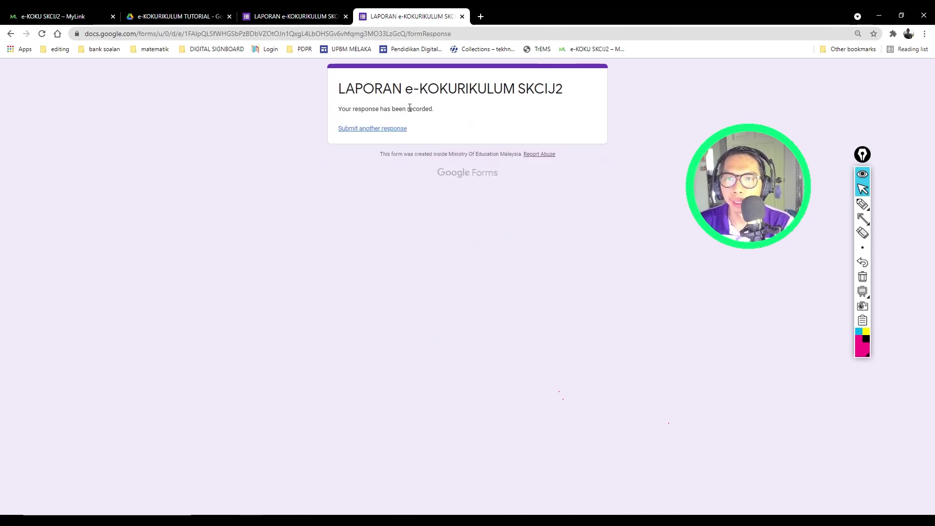
left_click_drag(340, 111, 442, 111)
left_click(363, 111)
left_click_drag(340, 112, 443, 111)
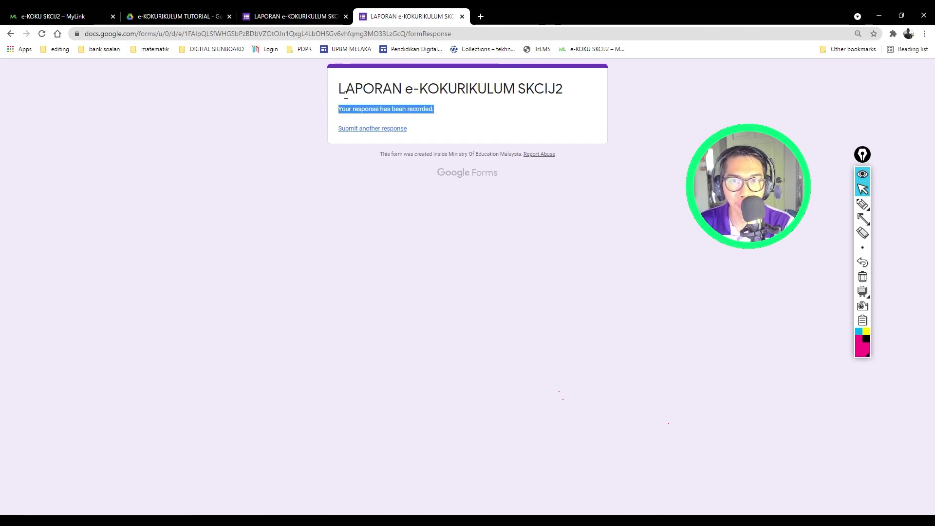
Step: In Settings > Presentation, enter 'Terima kasih kerana menghantar laporan e-KOKURIKULUM' as confirmation message and save
left_click(295, 17)
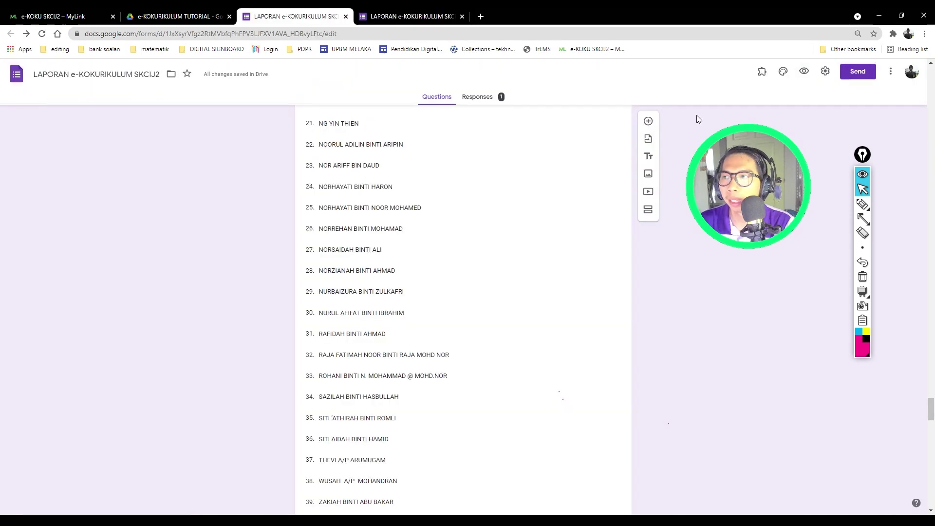
left_click(851, 72)
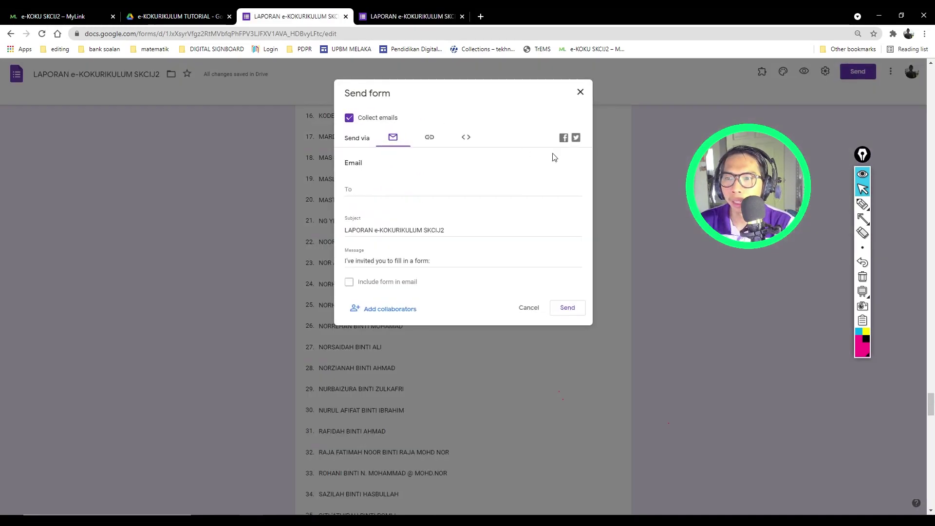
left_click(580, 92)
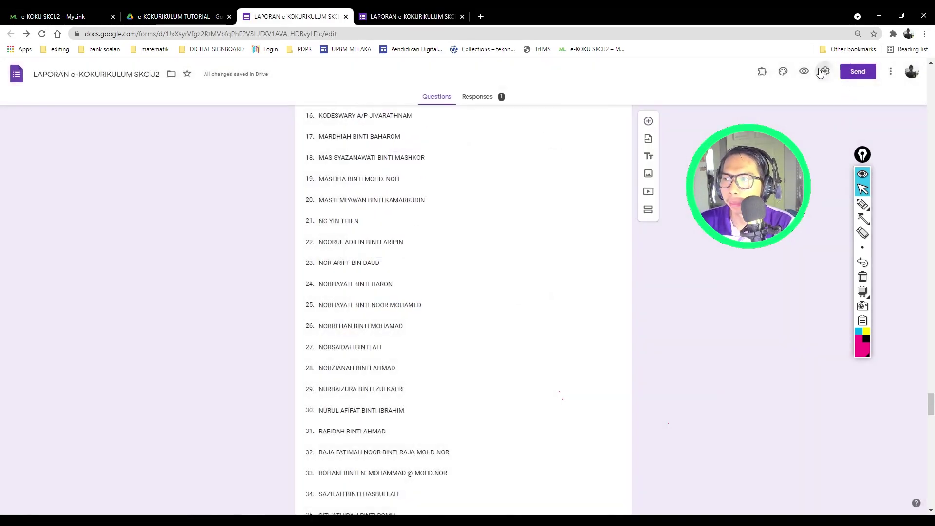
left_click(824, 71)
left_click(465, 119)
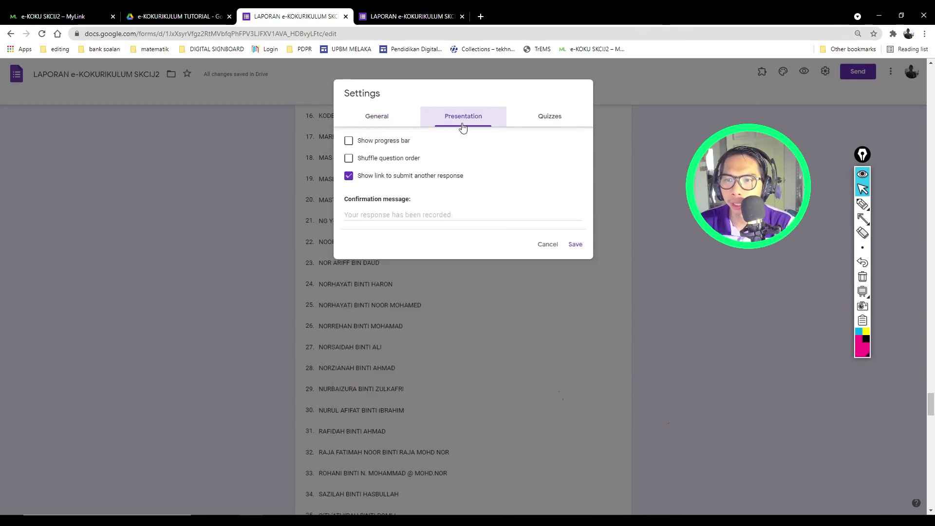
left_click(362, 215)
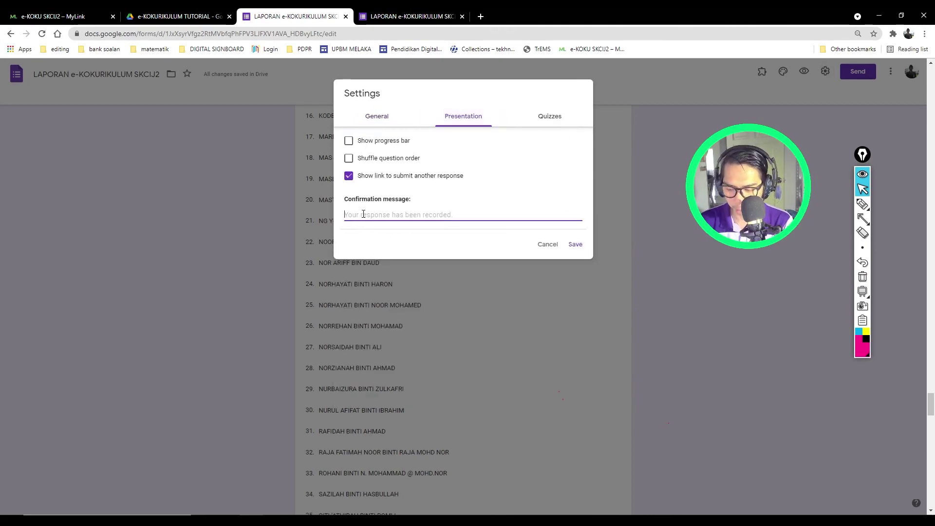
type("Terima k")
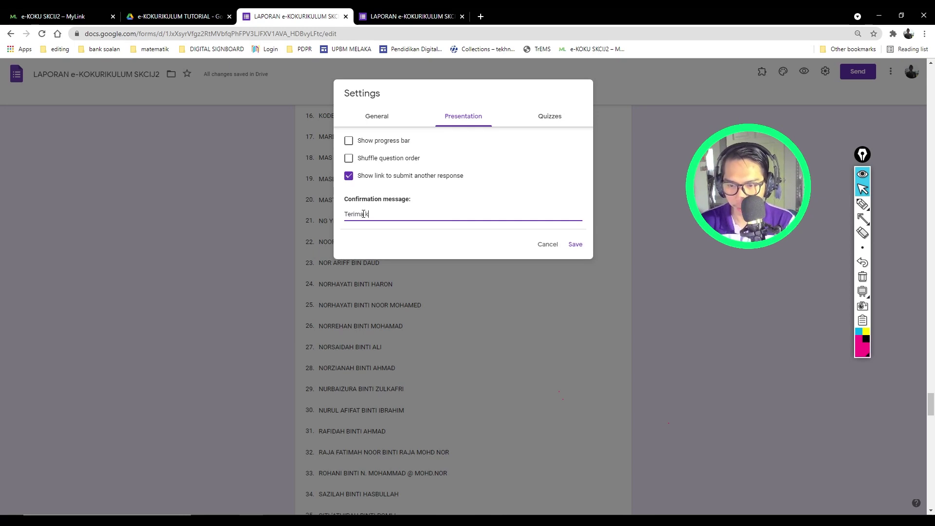
type("asih ke")
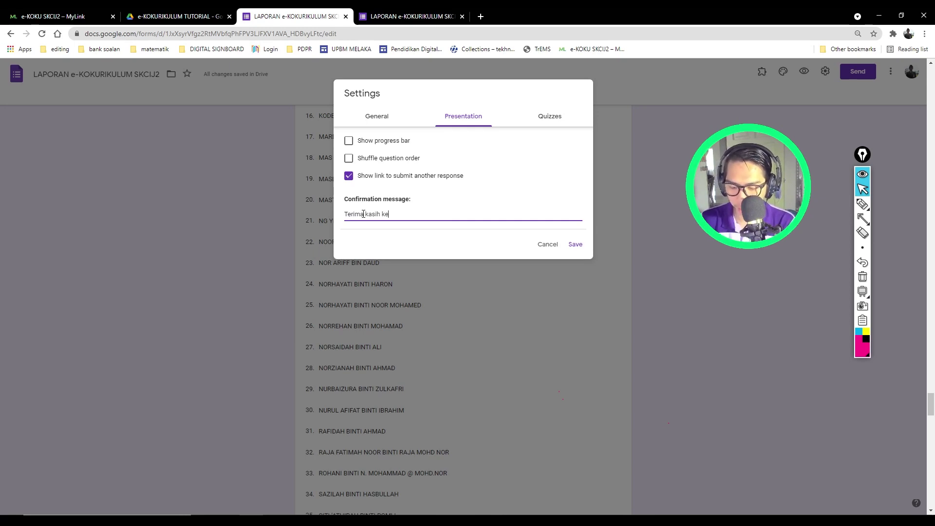
type("rana menghantar")
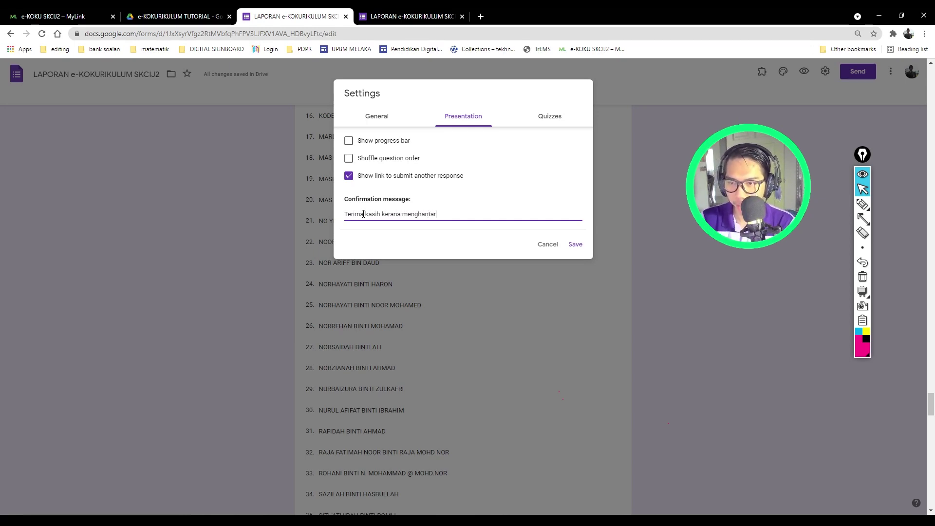
type(" laporan e-KOKURIKULUM")
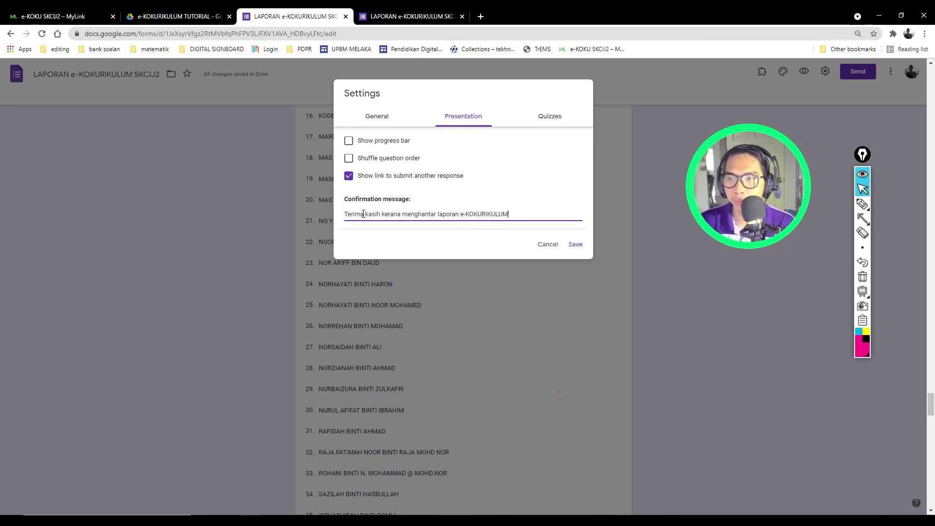
left_click(570, 247)
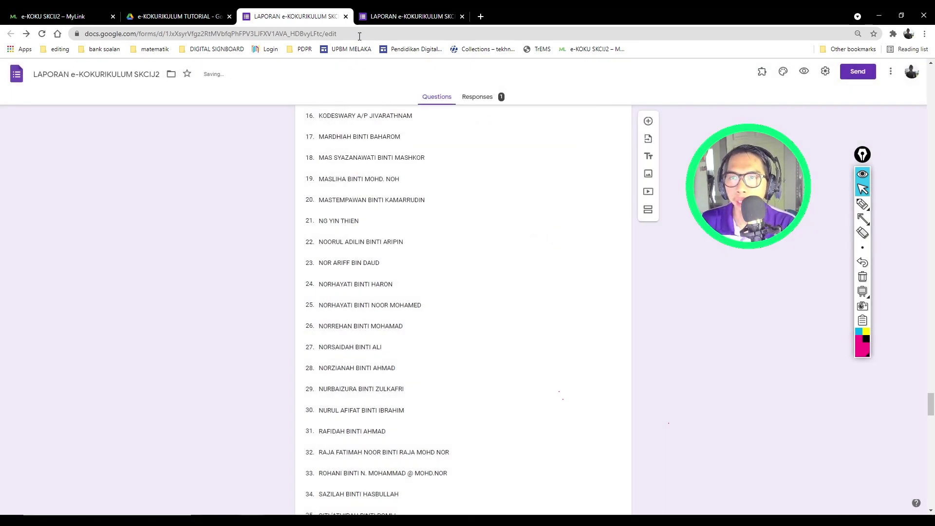
key("ctrl+Tab")
Step: Start another response with a saved email address, date 05/07/2021 and the access password
left_click(376, 187)
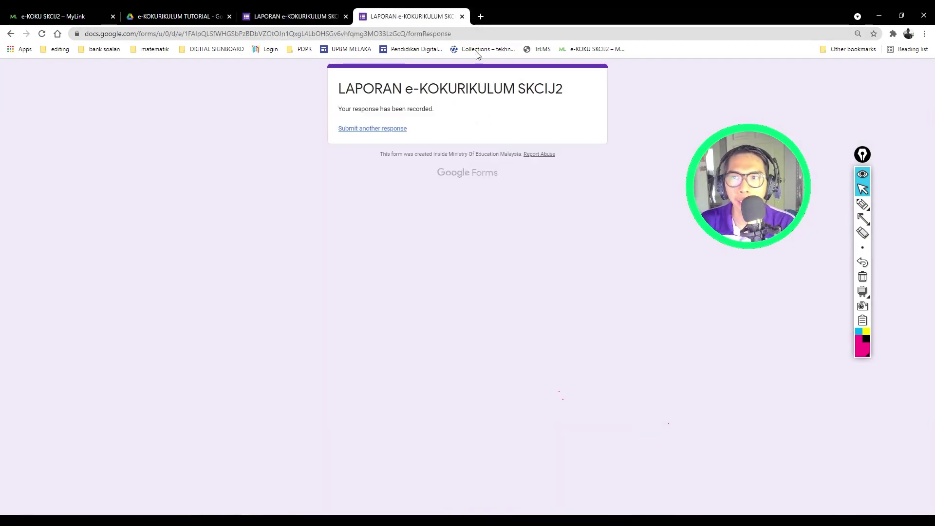
left_click(376, 130)
left_click(367, 218)
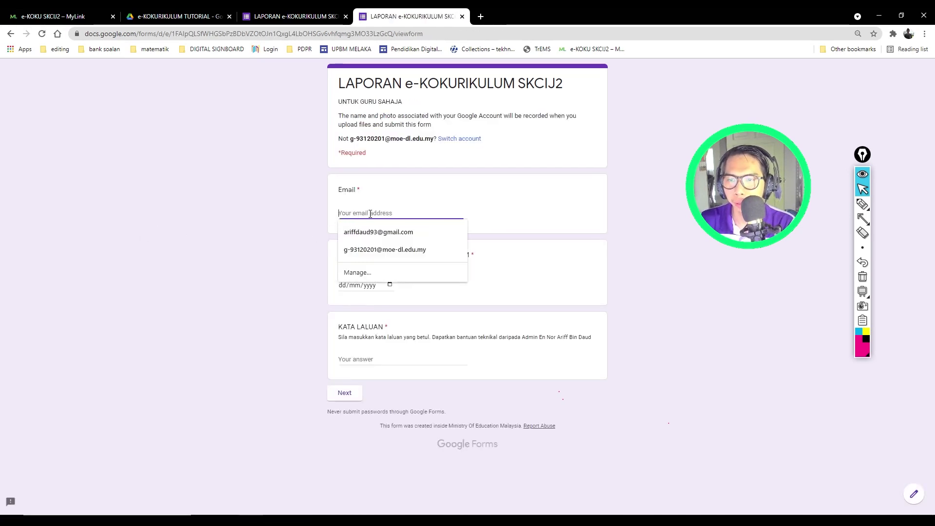
left_click(375, 230)
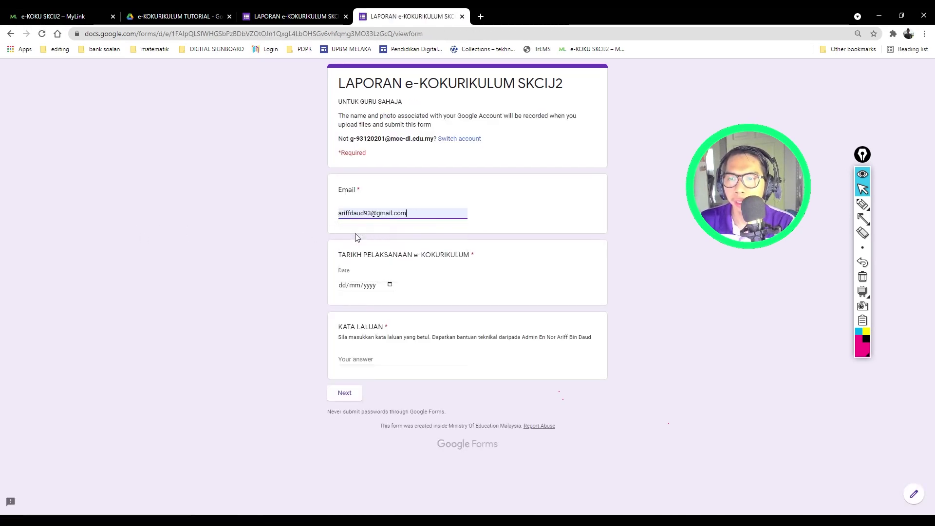
left_click(391, 285)
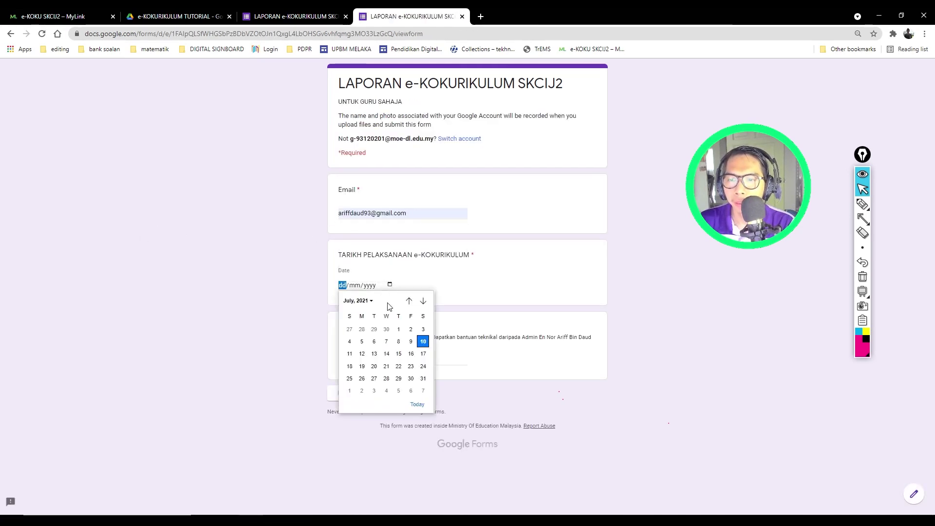
left_click(361, 341)
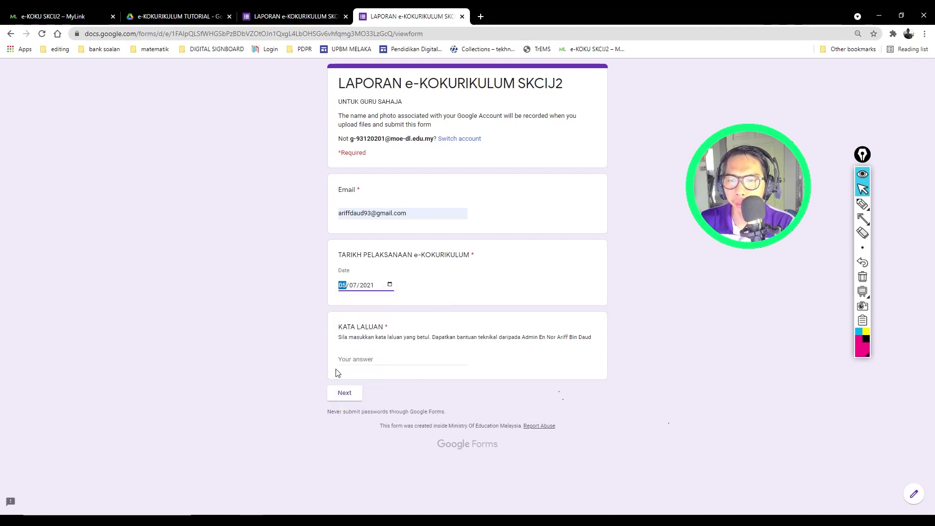
left_click(348, 360)
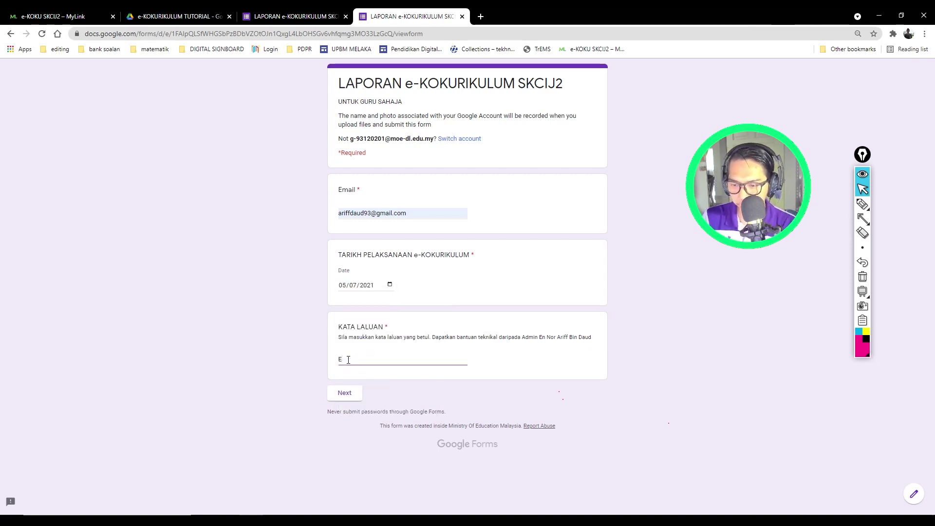
key("BackSpace")
type("ekokuskcij2")
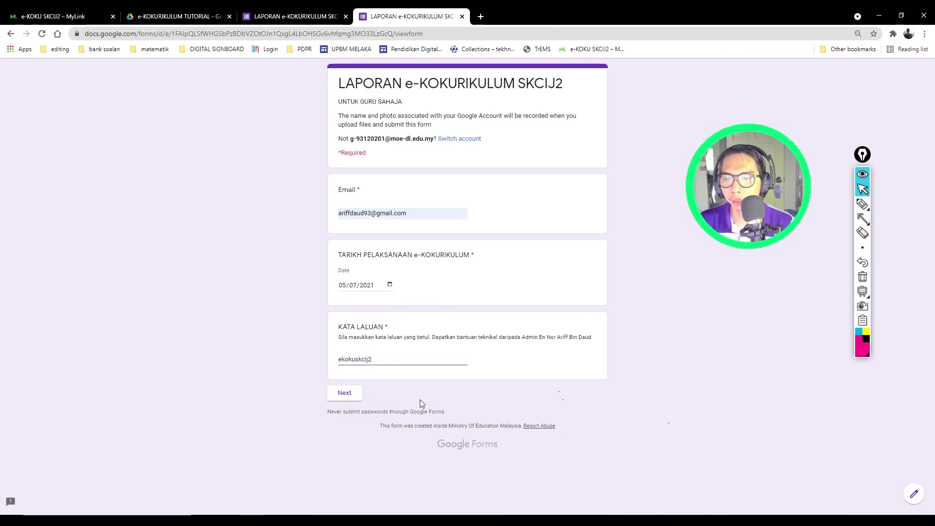
Step: Advance past the unit and BADAN BERUNIFORM pages to the teacher names page
left_click(344, 392)
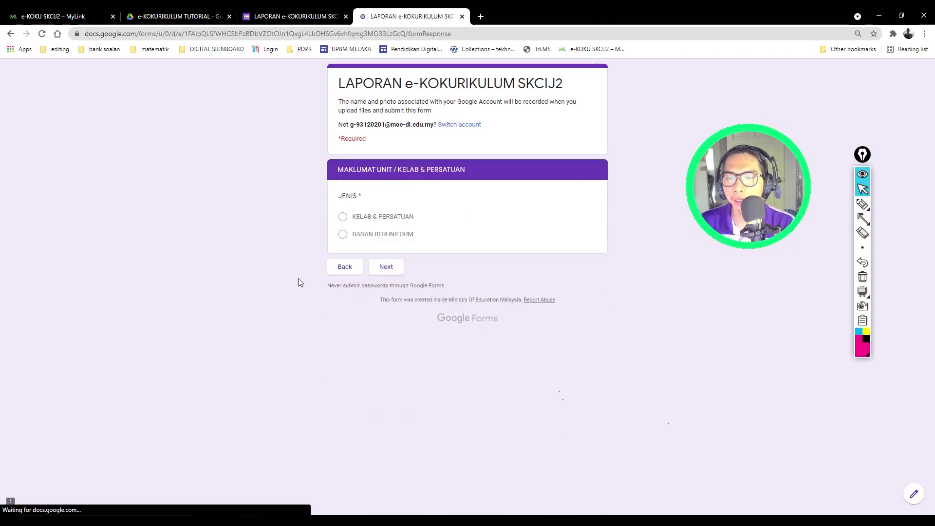
left_click(382, 265)
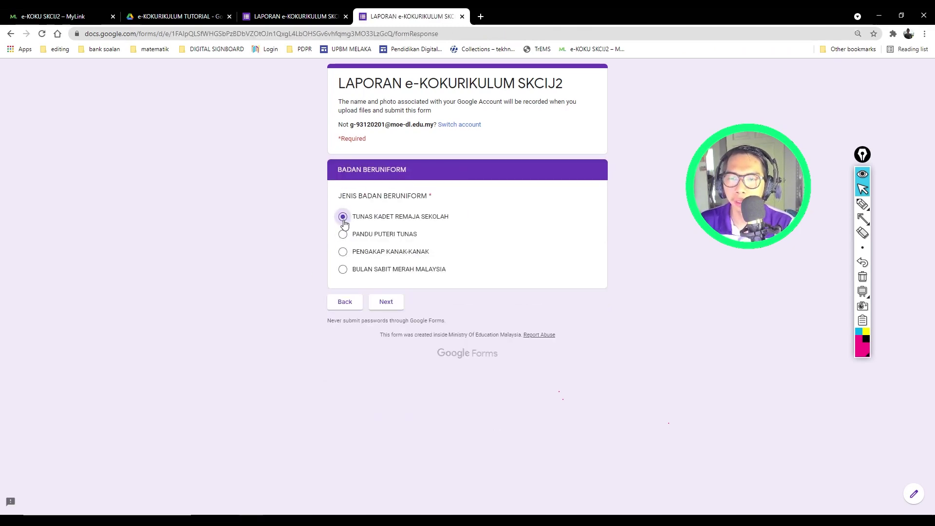
left_click(386, 303)
Step: Choose a teacher from the list for each of NAMA GURU 1 to 5
left_click(367, 262)
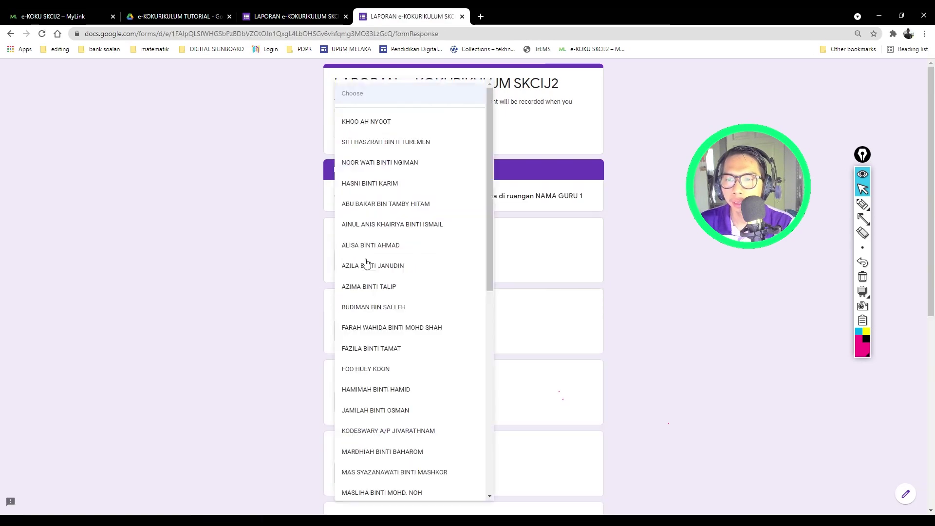
scroll(370, 316, "down", 4)
left_click(368, 363)
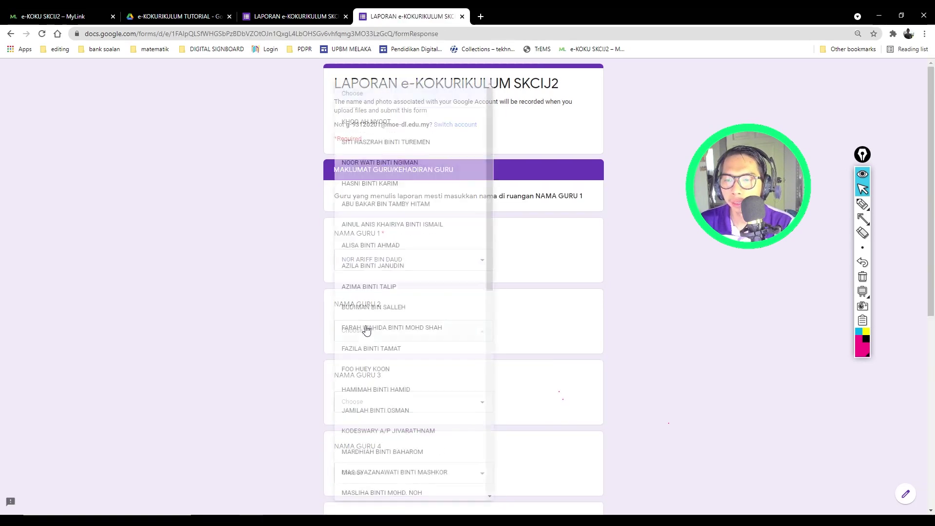
left_click(363, 348)
scroll(360, 358, "down", 5)
left_click(370, 157)
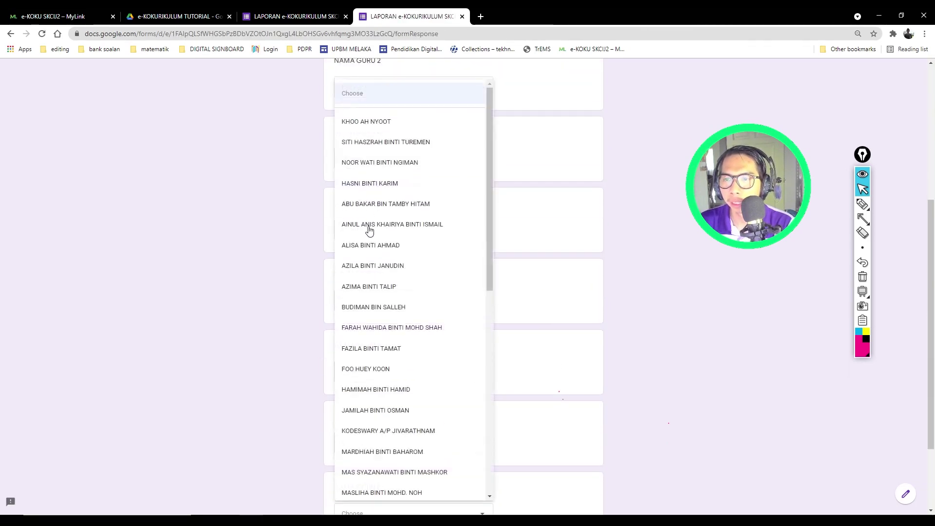
left_click(369, 225)
left_click(372, 307)
left_click(365, 327)
left_click(361, 227)
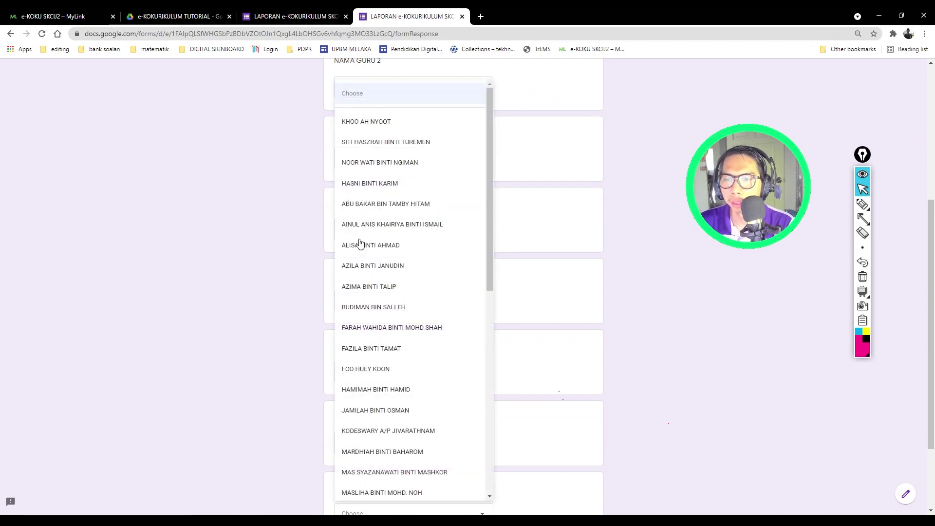
left_click(359, 245)
scroll(263, 341, "down", 3)
Step: Fill AKTIVITI 1 and AKTIVITI 2 with filler text 'sdfdsfdsf' and 'ergergtrwfgerw'
left_click(382, 444)
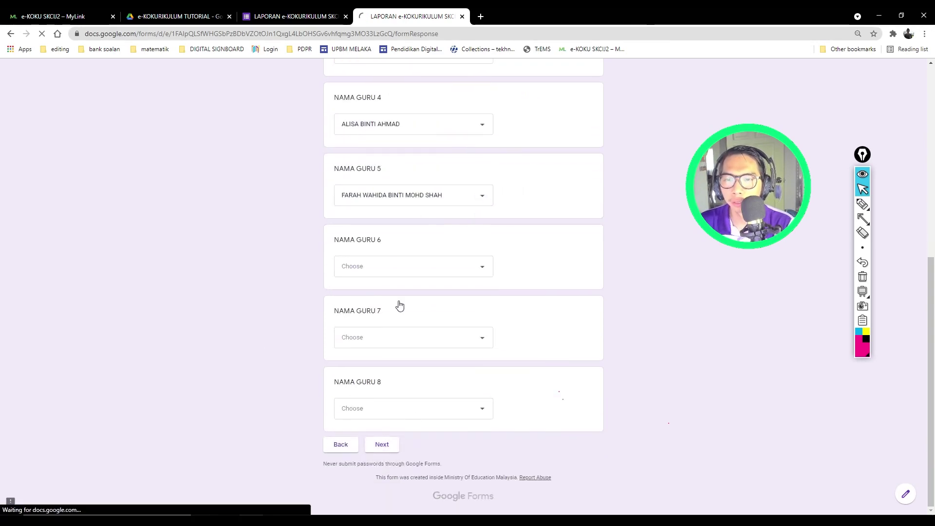
left_click(354, 217)
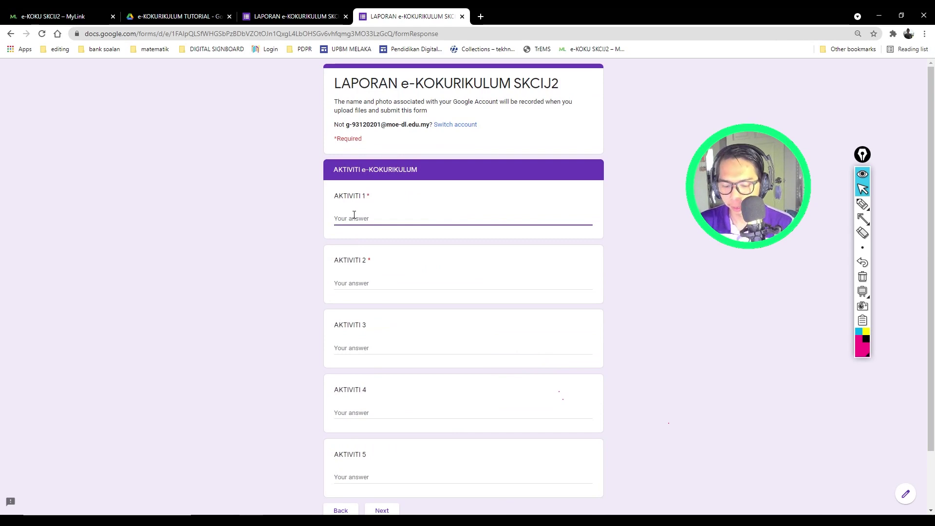
type("sdfdsfdsf")
left_click(357, 282)
type("erger")
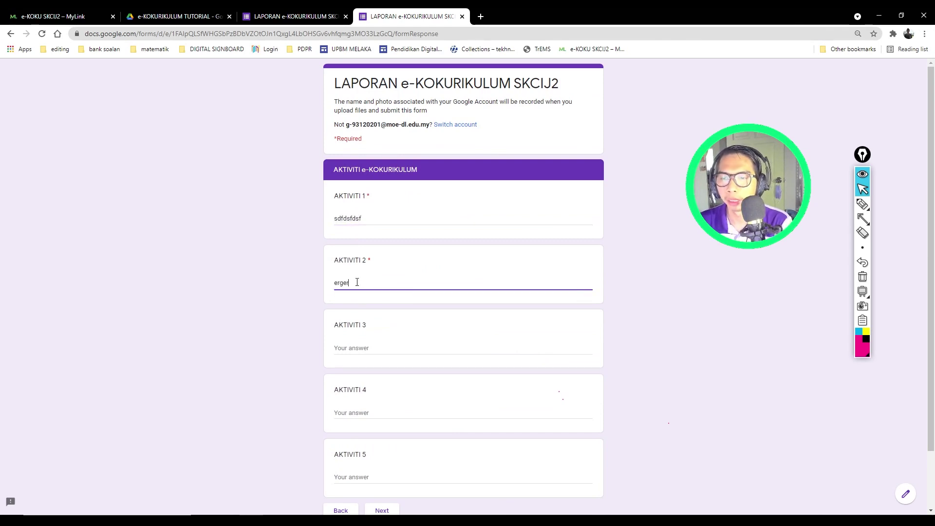
type("gtrwfgerw")
scroll(291, 315, "down", 2)
left_click(382, 442)
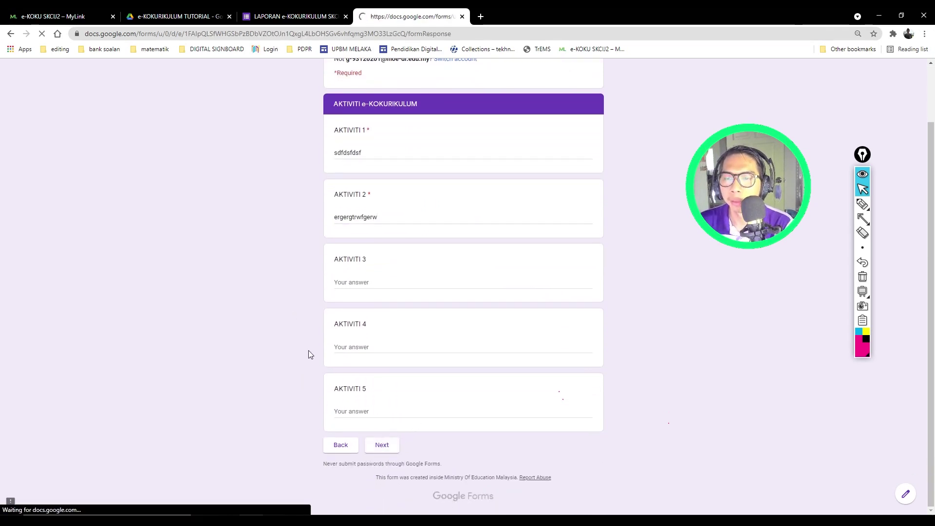
Step: Enter filler text 'rewgergerg' as the Refleksi / Impak answer and continue
left_click(364, 220)
type("rewg")
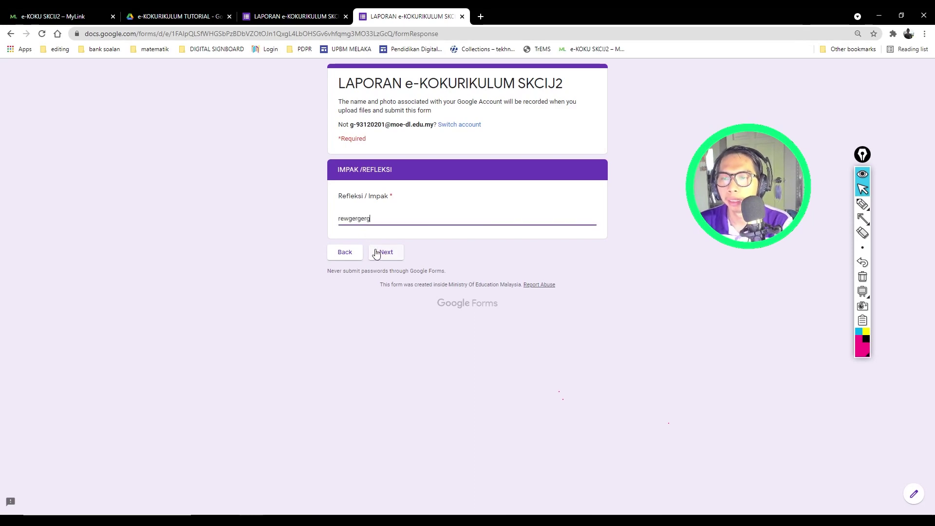
type("ergerg")
left_click(376, 253)
Step: Attach the 1920X1080 picture as GAMBAR 1 and the Colorful Letter W Modern Abstract Logo as GAMBAR 2
left_click(352, 218)
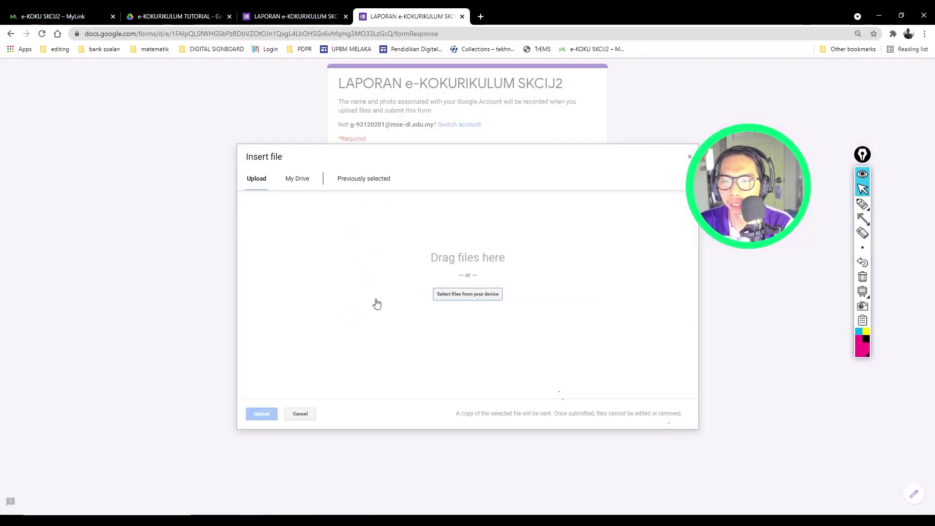
left_click(466, 297)
left_click(379, 174)
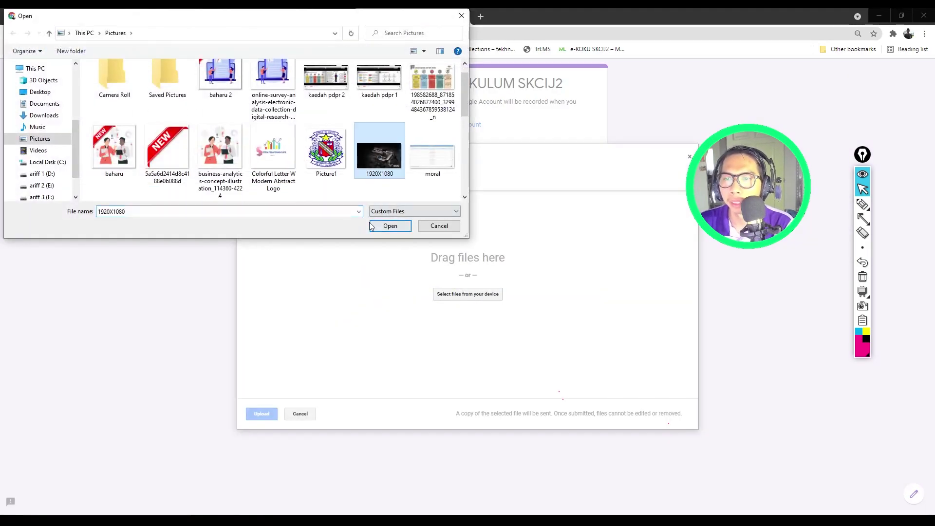
left_click(373, 224)
left_click(263, 413)
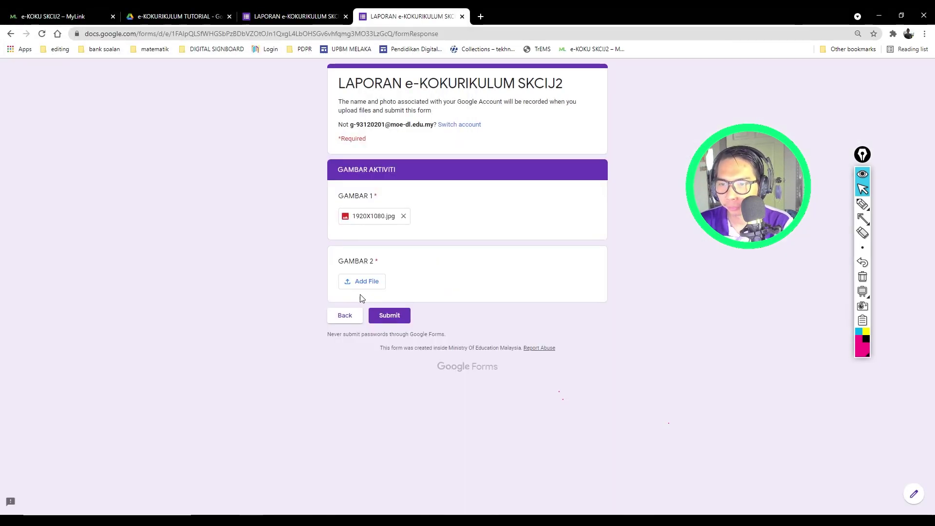
left_click(365, 283)
left_click(421, 292)
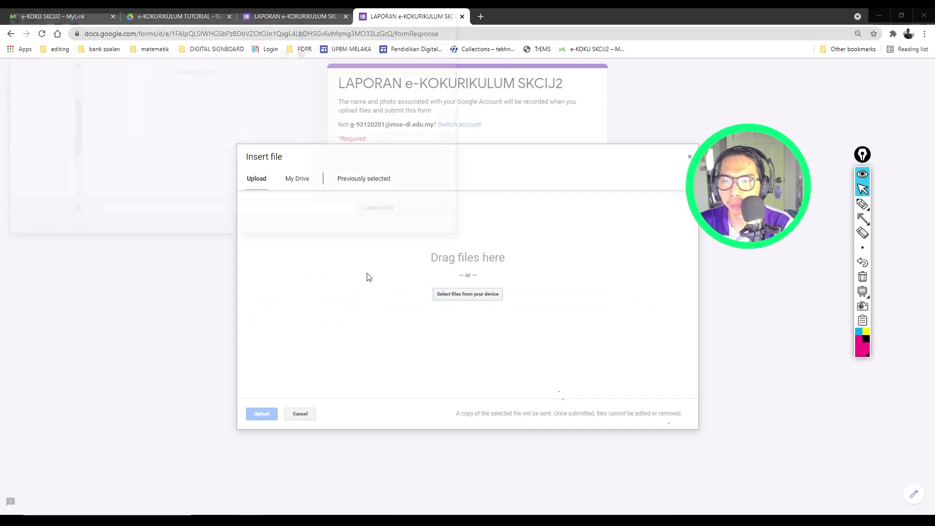
left_click(273, 174)
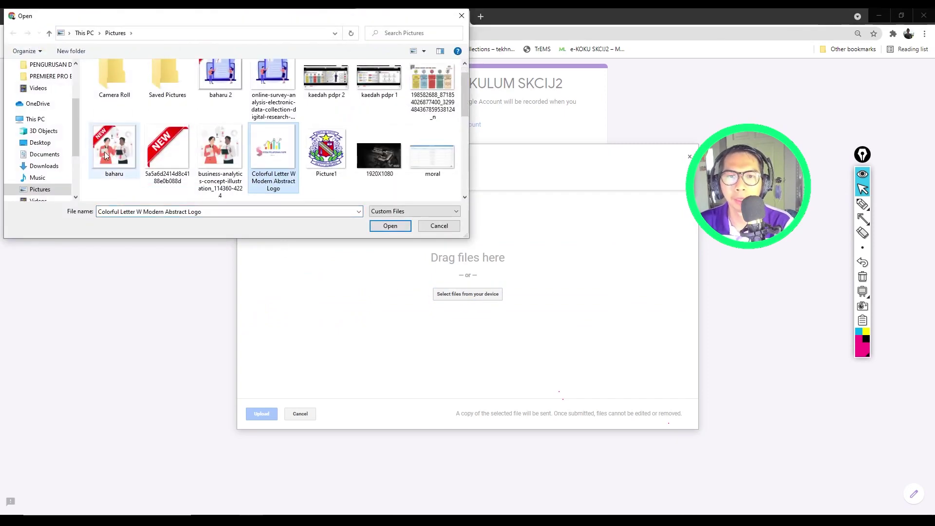
left_click(377, 225)
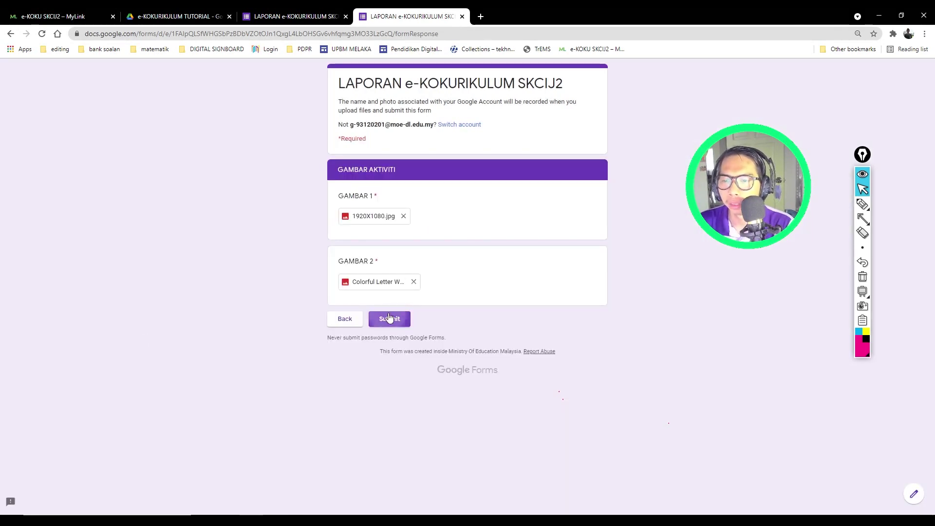
Step: Submit the response, check the Malay thank-you message, and close the live form
left_click(389, 319)
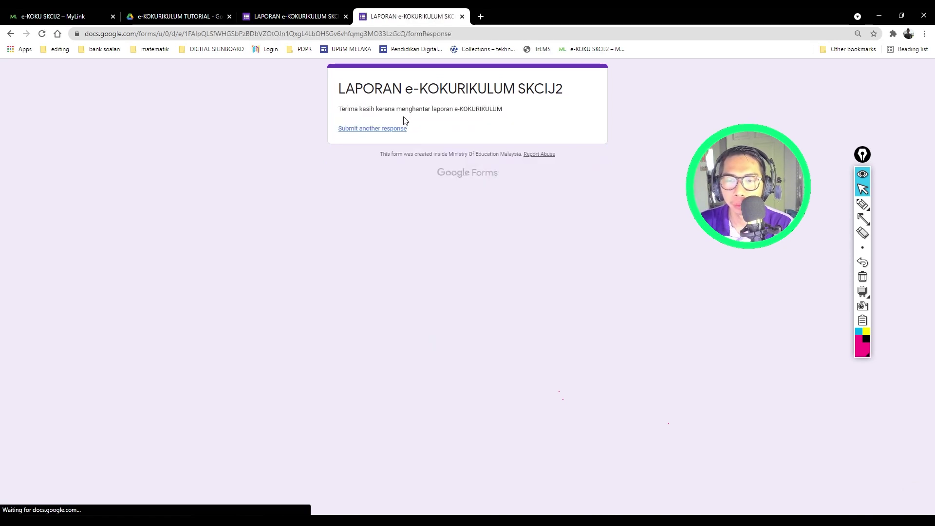
left_click_drag(339, 110, 498, 109)
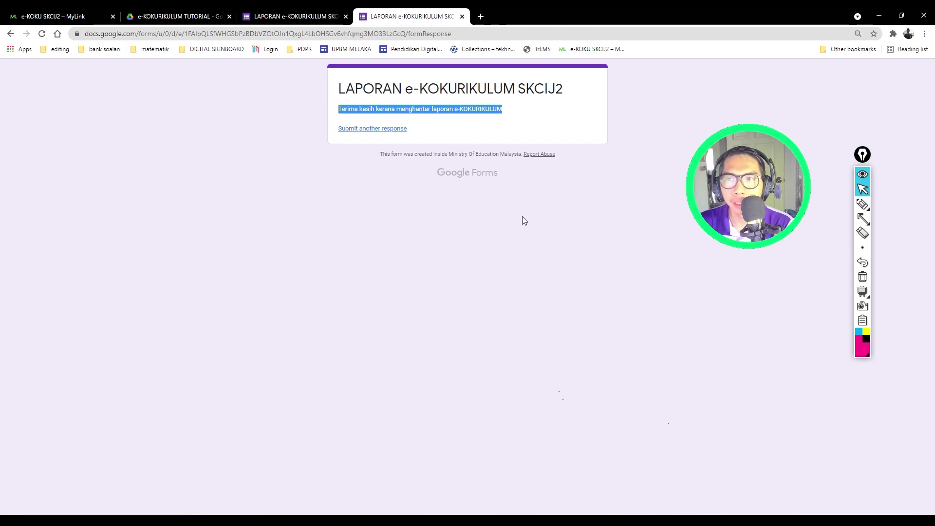
left_click(462, 16)
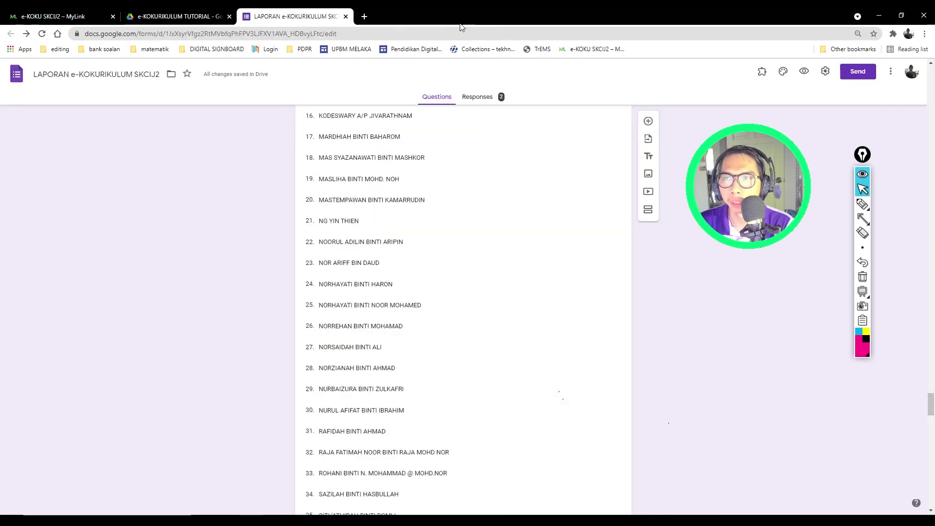
Step: Scroll the form editor back up to Section 1 with its Email, date and password questions
scroll(532, 211, "down", 7)
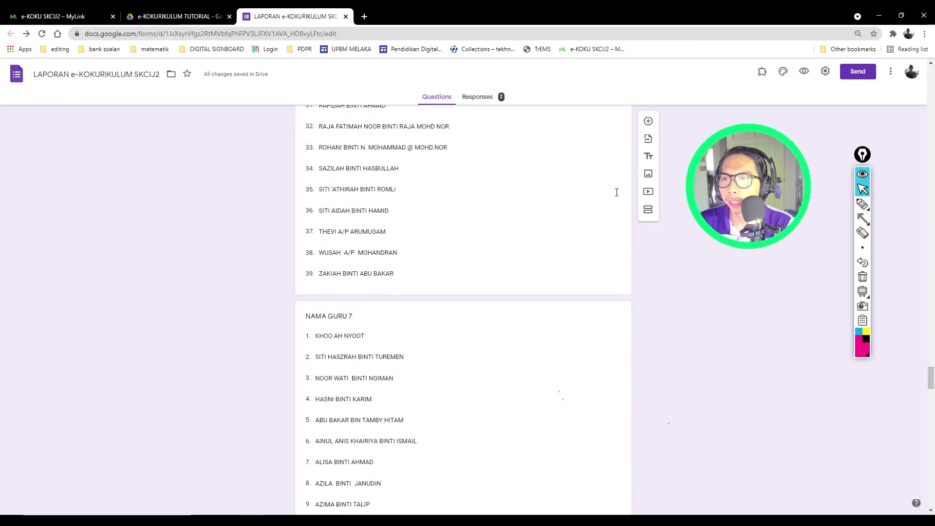
scroll(532, 272, "up", 6)
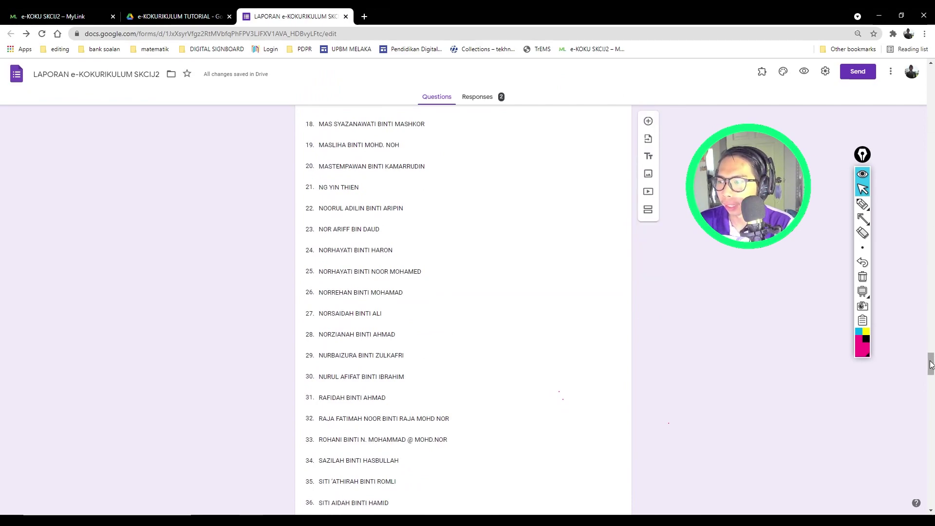
left_click_drag(931, 363, 932, 78)
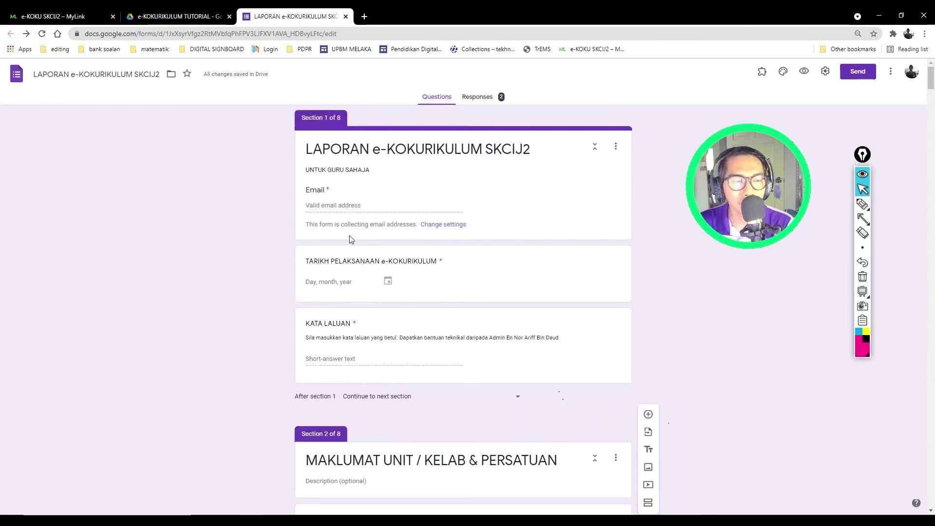